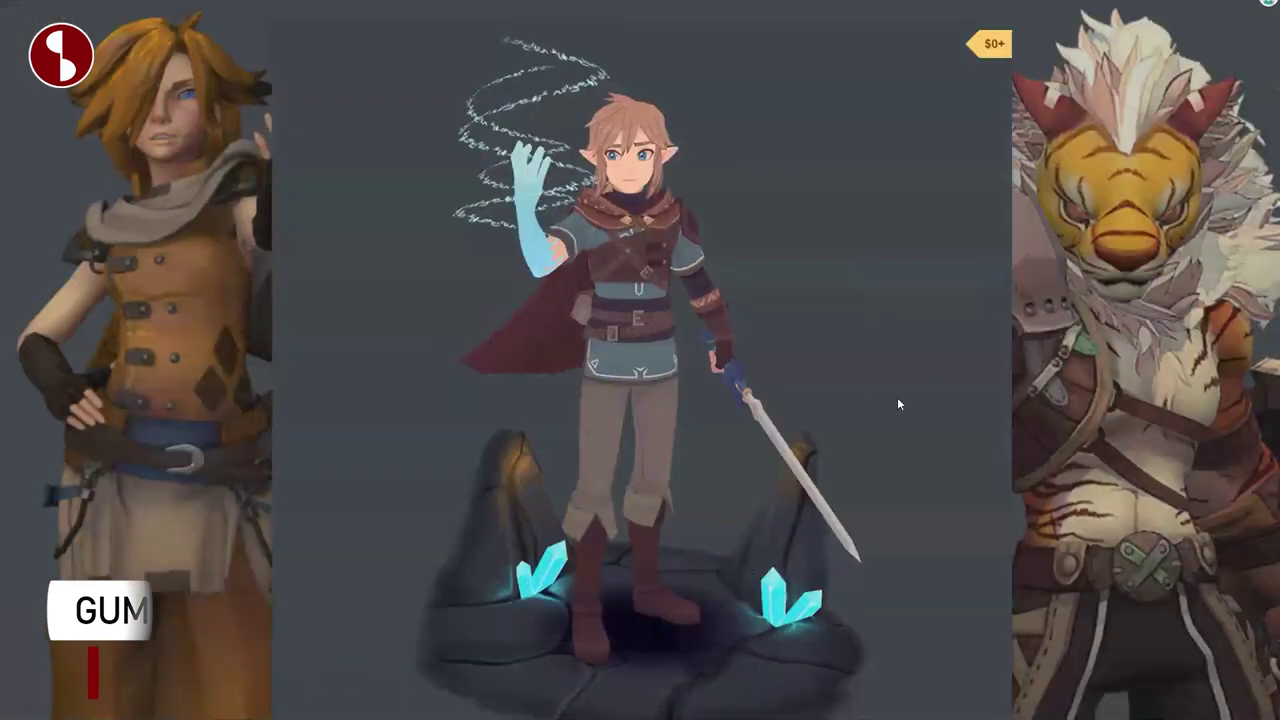
Step: Browse the creator's Gumroad page of rigged models and the rig list on the Animation Buffet site
scroll(848, 490, "down", 5)
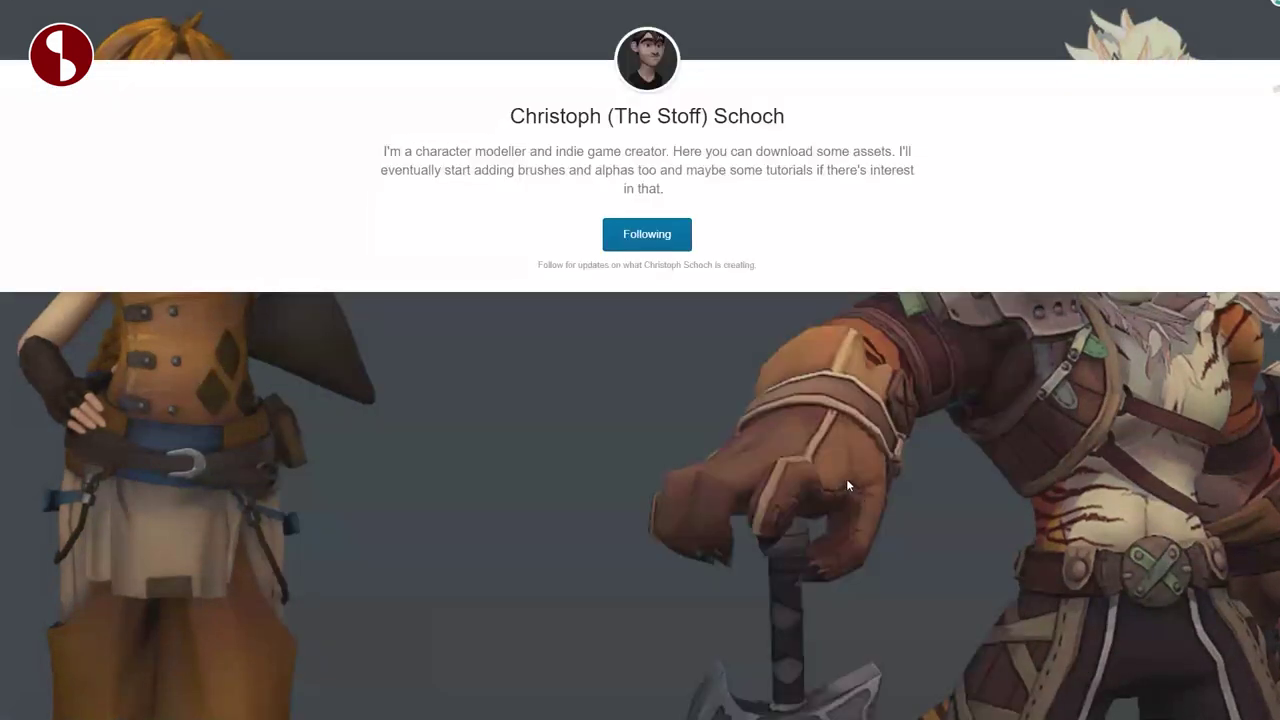
scroll(848, 490, "down", 5)
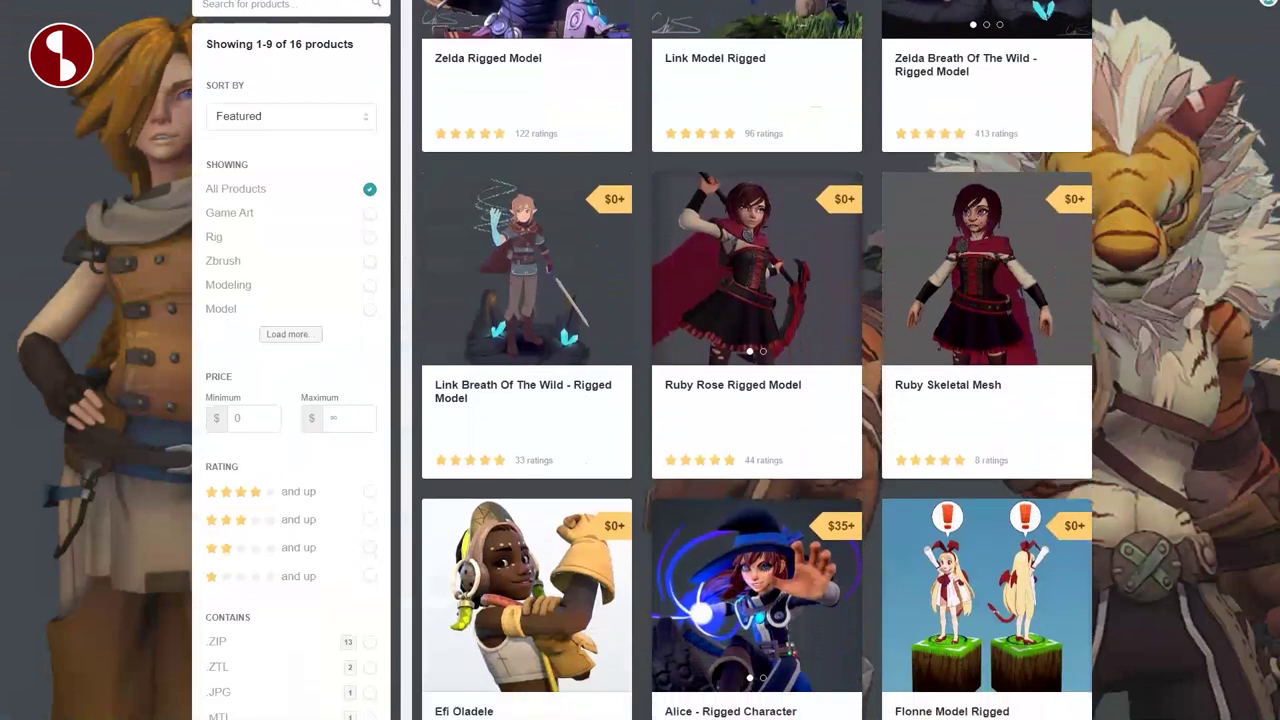
scroll(640, 360, "up", 4)
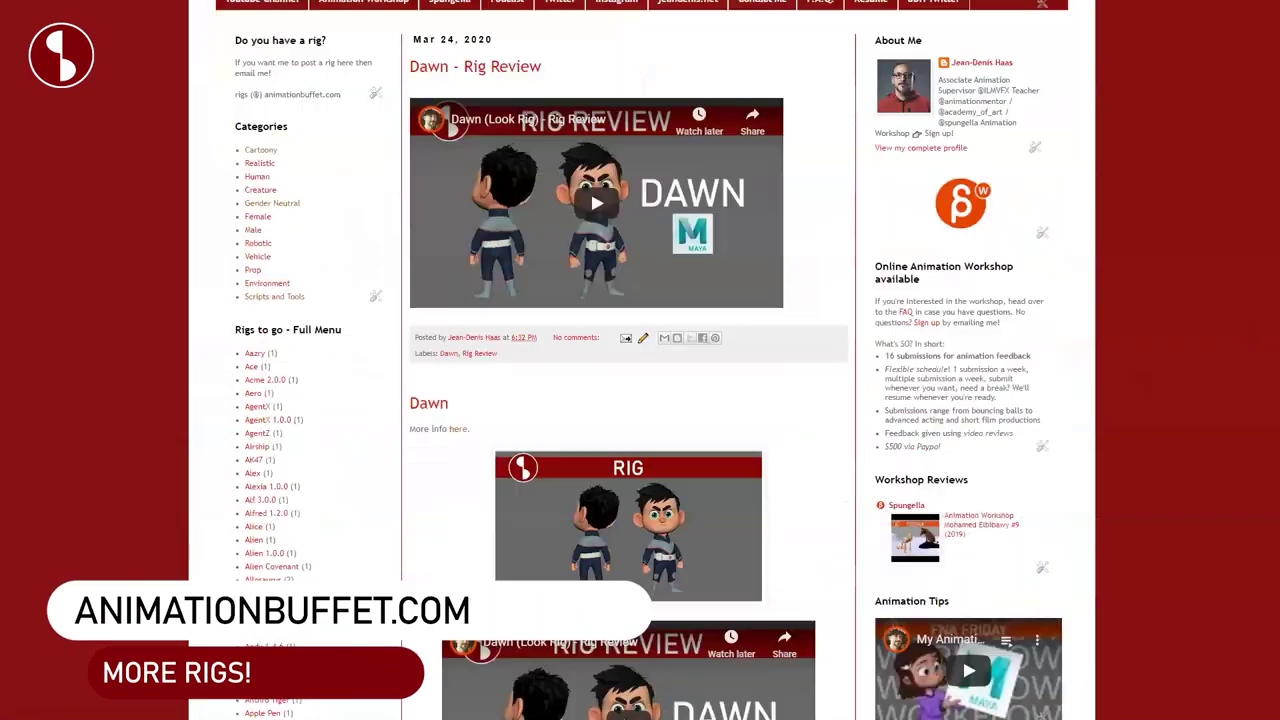
scroll(630, 360, "down", 20)
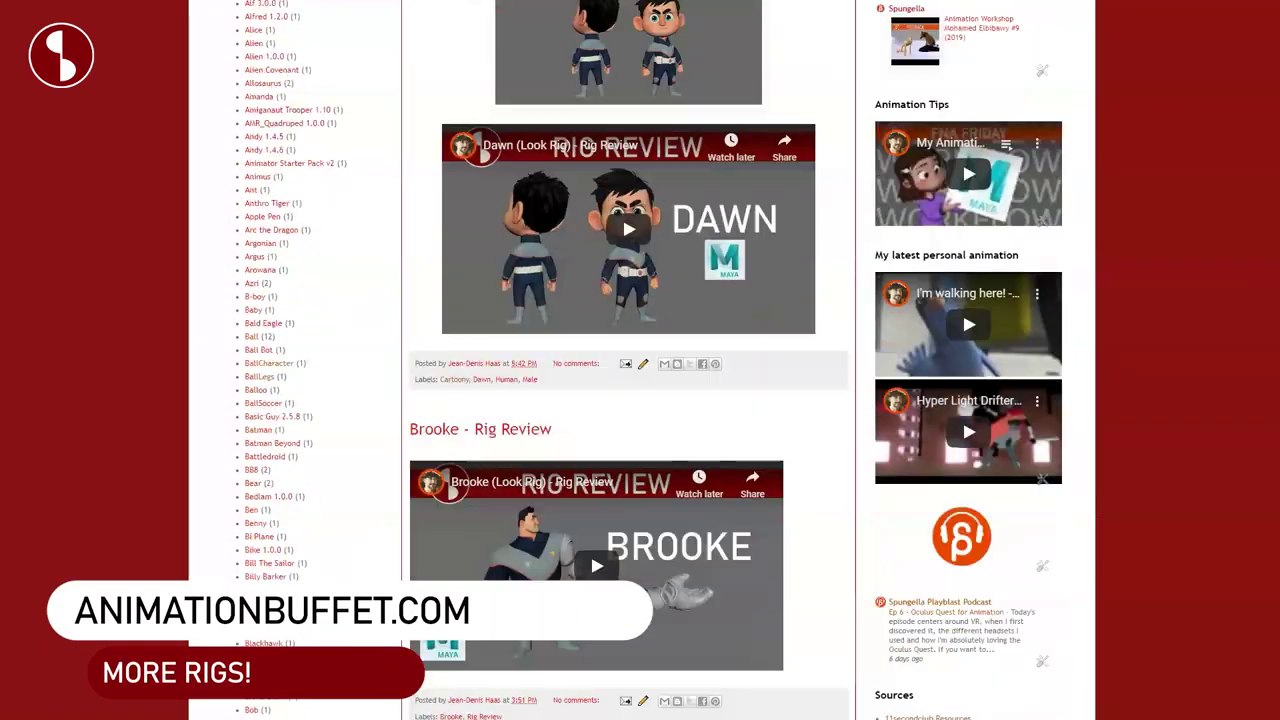
scroll(630, 360, "up", 20)
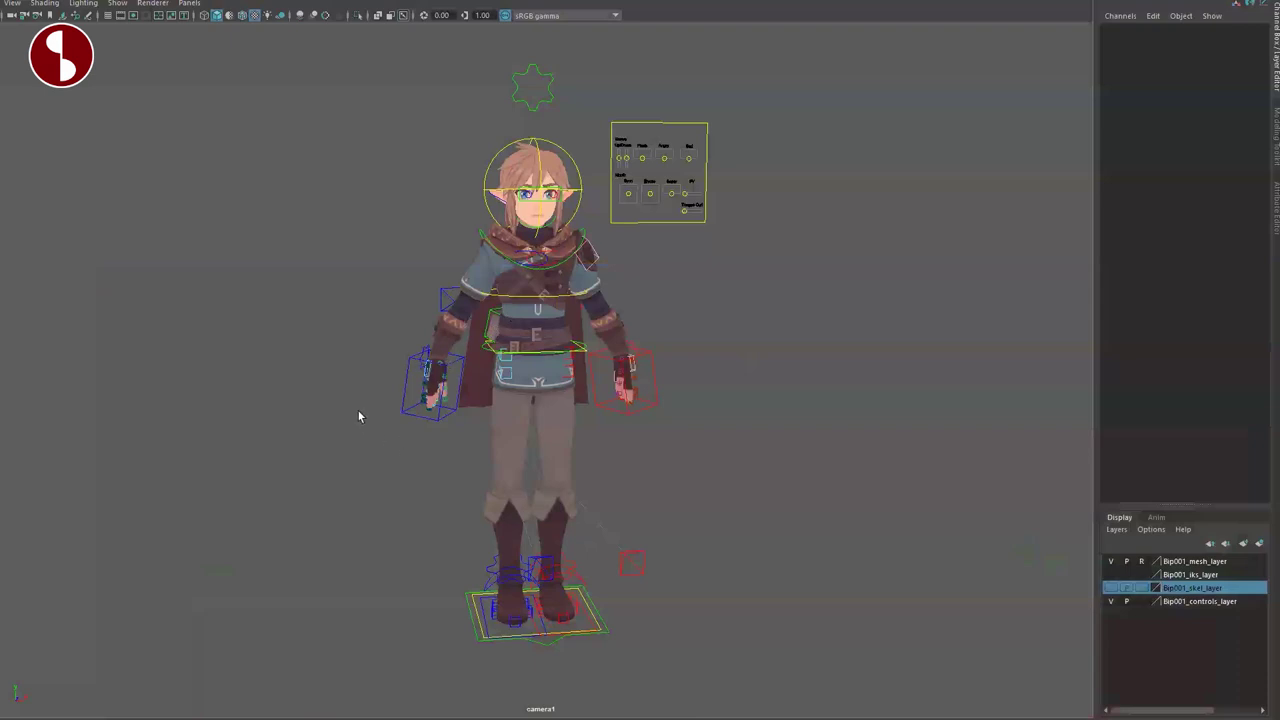
Step: Maximize the persp viewport and turn on two-sided lighting for the character
mouse_move(299, 423)
left_mouse_down("alt")
mouse_move(817, 400)
mouse_move(240, 411)
mouse_move(786, 423)
mouse_move(320, 421)
left_mouse_up("alt")
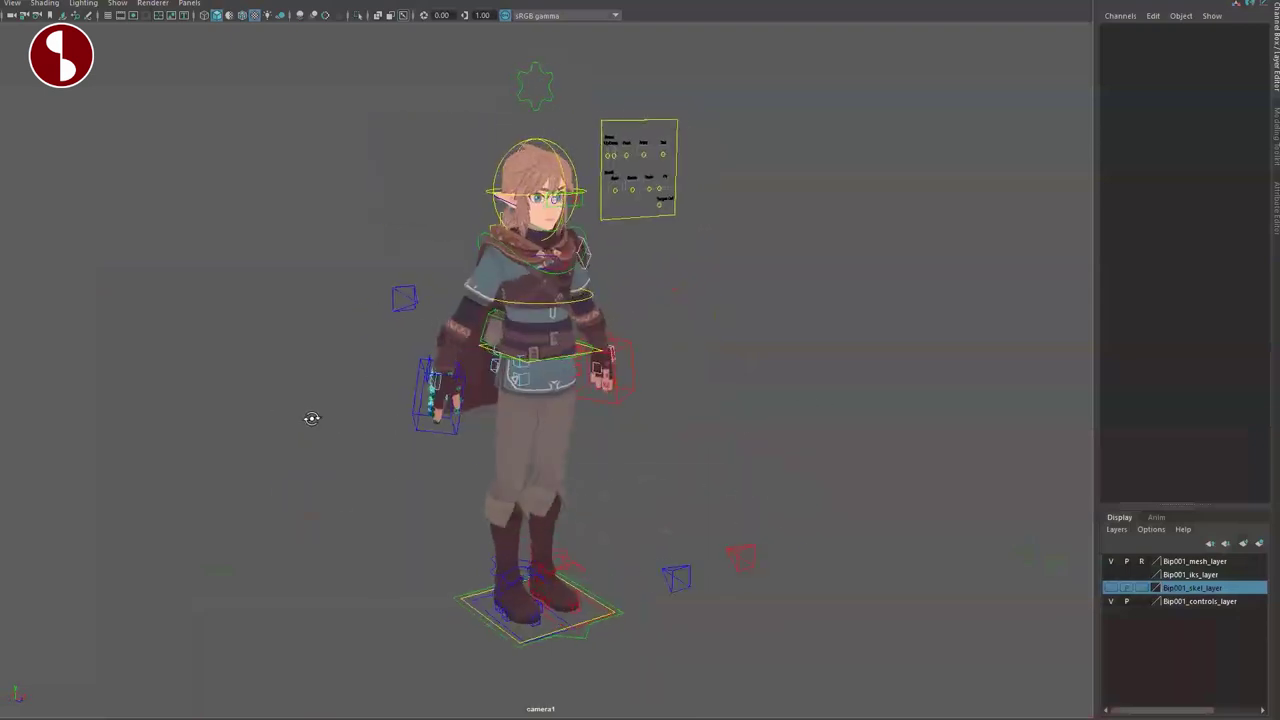
key("space")
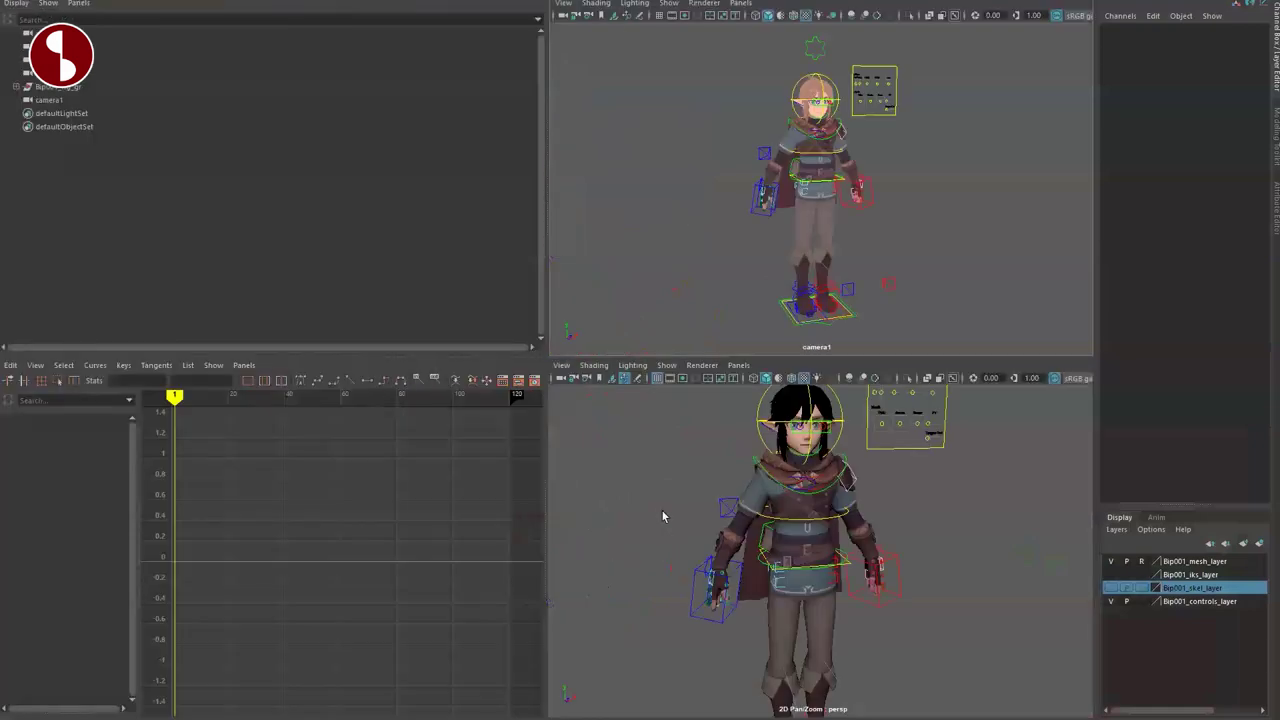
key("space")
scroll(374, 291, "up", 10)
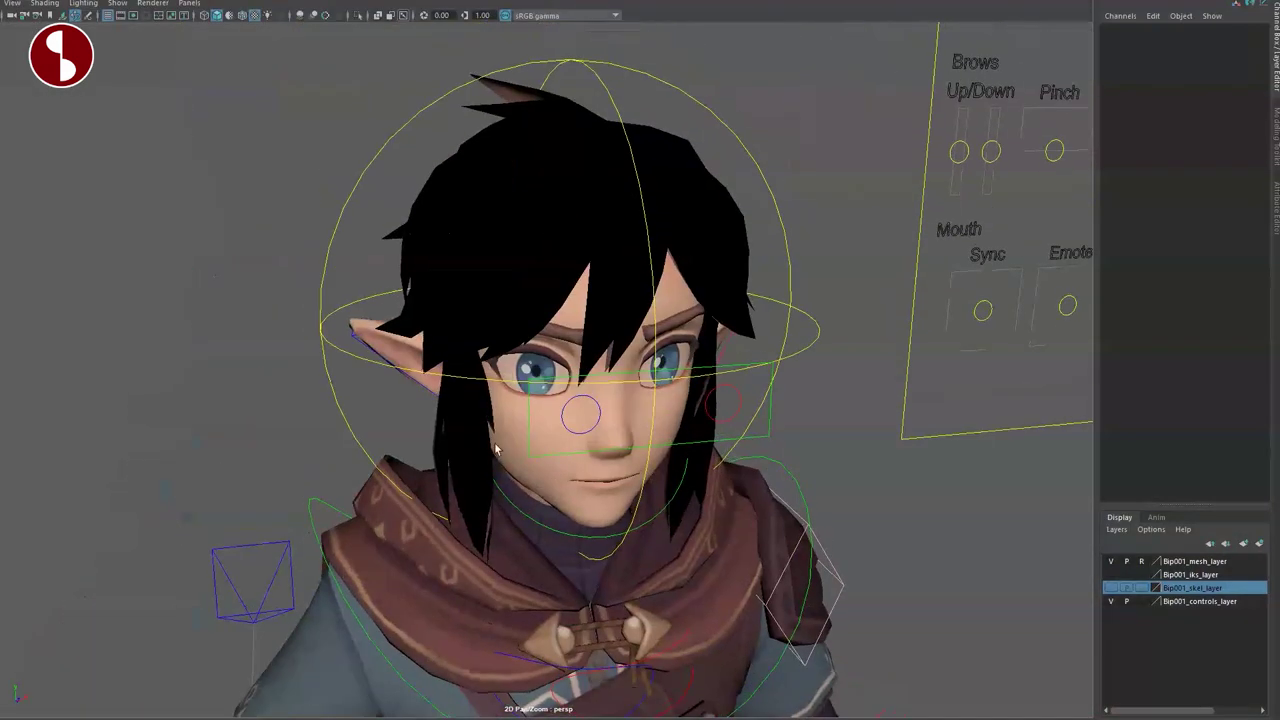
left_click_drag(495, 450, 447, 393, "alt")
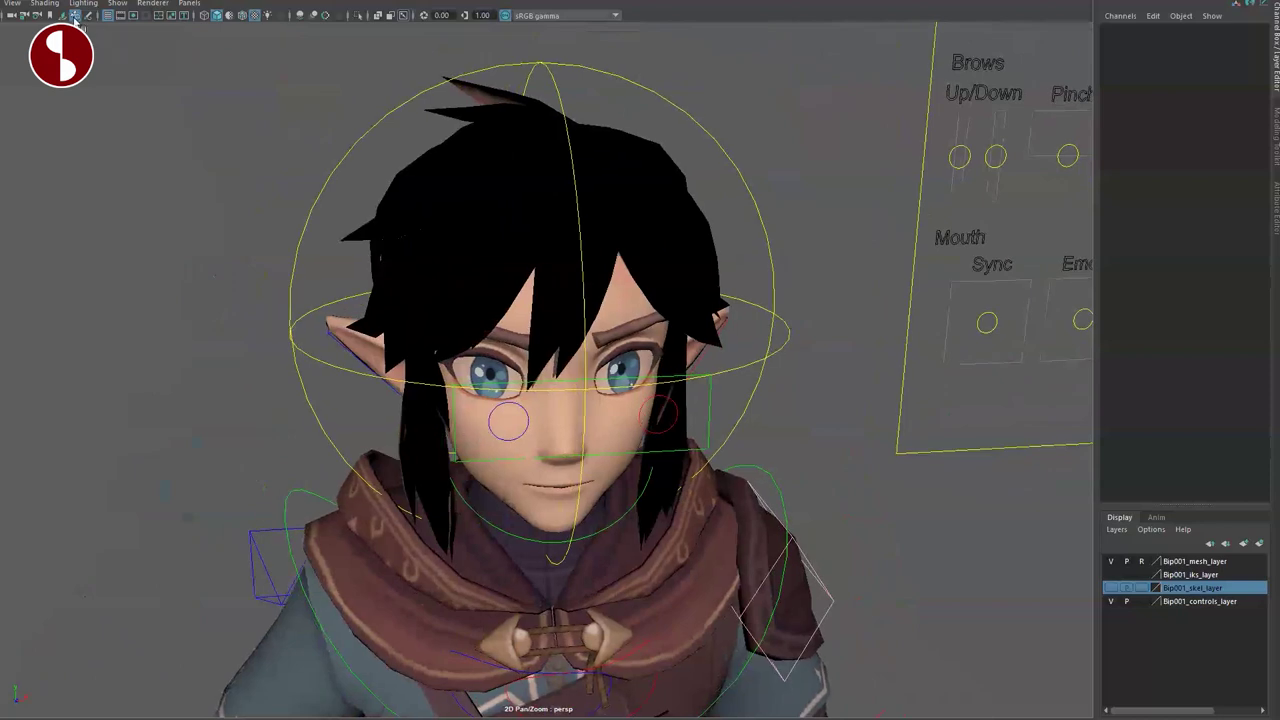
left_click(83, 4)
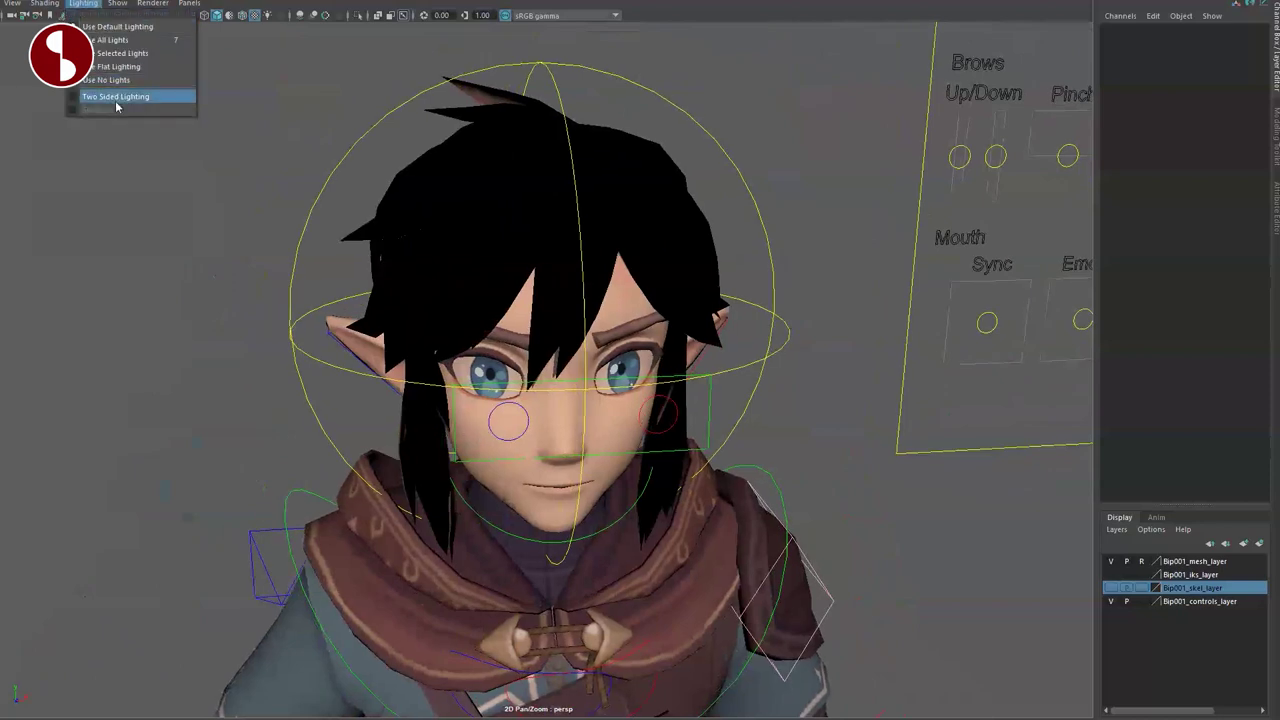
left_click(116, 98)
scroll(509, 403, "down", 10)
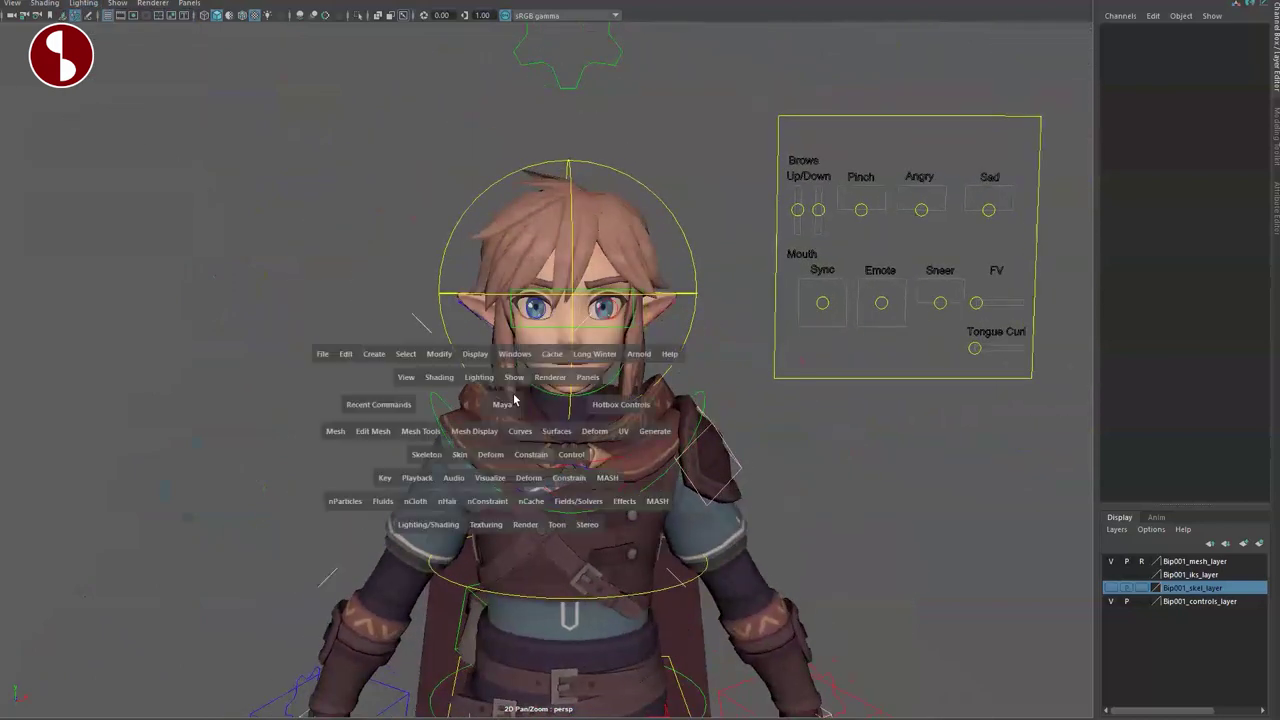
Step: Examine the rig's controls from head to feet, including the facial control board beside the head
key("space")
key("space")
left_click_drag(925, 348, 420, 310, "alt")
middle_click_drag(420, 310, 433, 400, "alt")
right_click_drag(433, 400, 651, 514, "alt")
middle_click_drag(651, 514, 605, 625, "alt")
right_click_drag(480, 540, 583, 507, "alt")
middle_click_drag(583, 507, 590, 442, "alt")
scroll(590, 441, "down", 15)
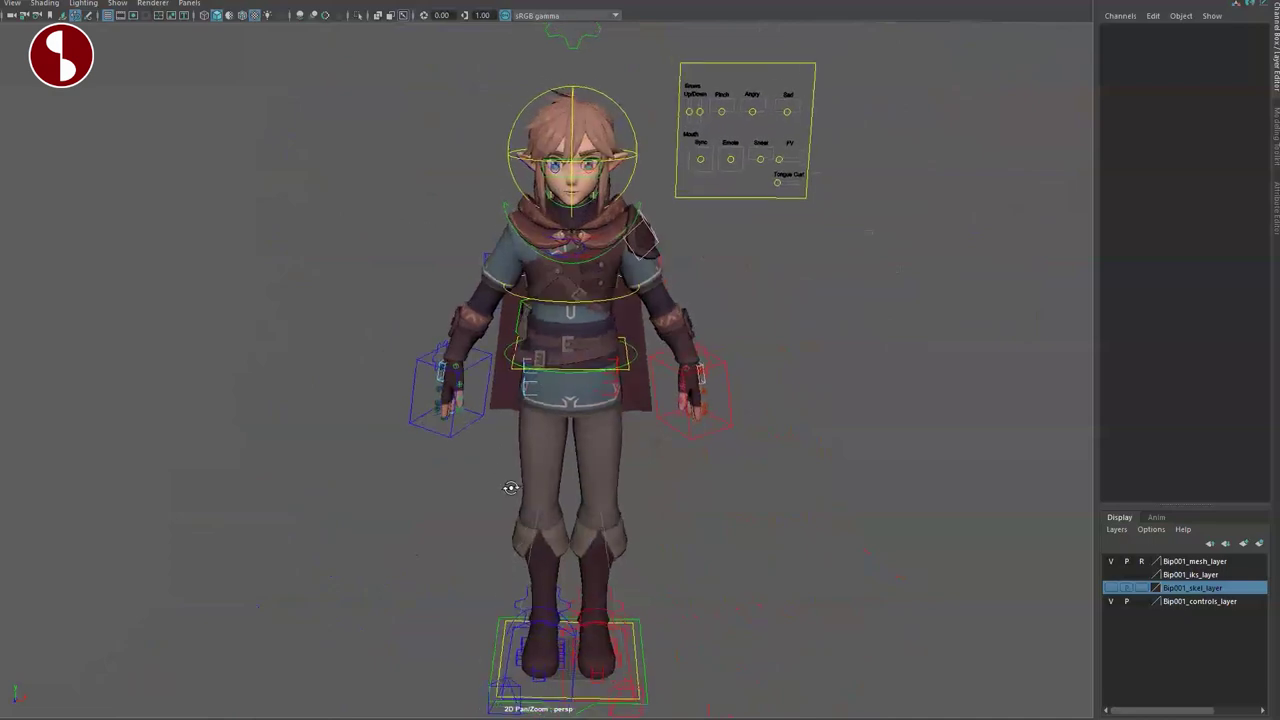
scroll(534, 503, "up", 2)
scroll(516, 540, "up", 5)
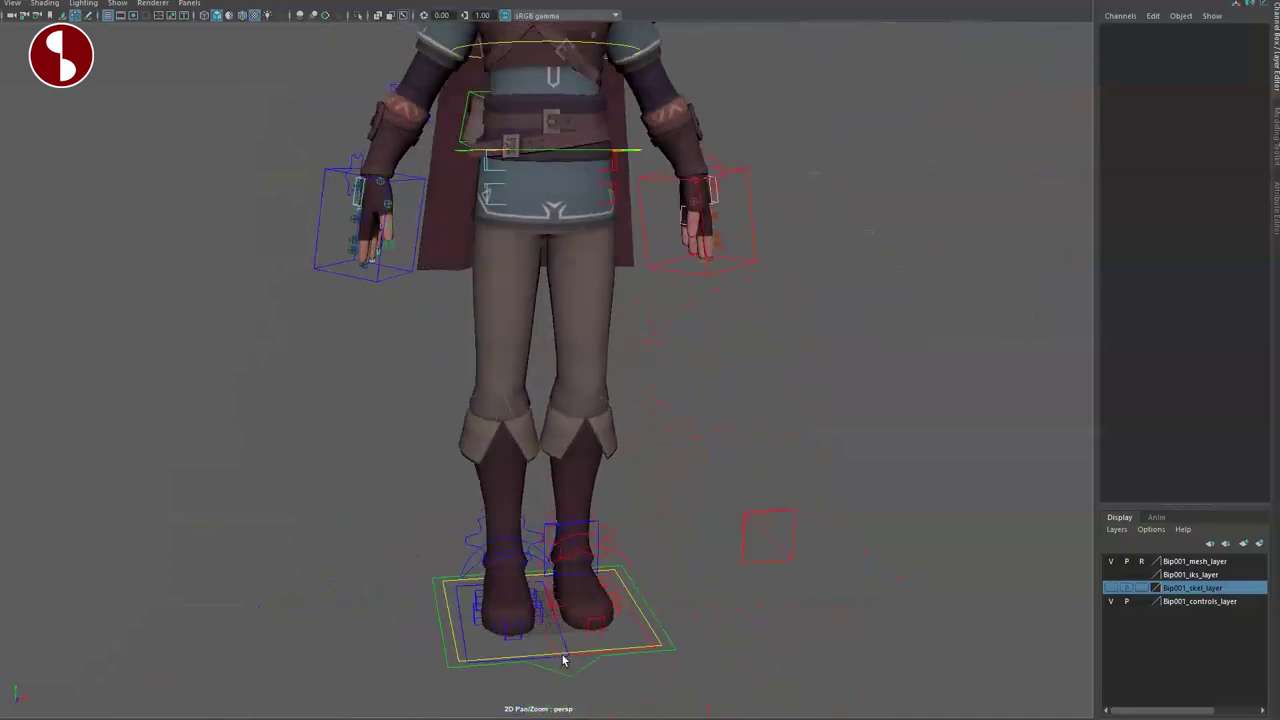
Step: Try adjusting the global control around the character's feet, and undo the change
middle_click_drag(560, 632, 619, 538, "alt")
left_click(641, 592)
left_click_drag(641, 592, 562, 520, "alt")
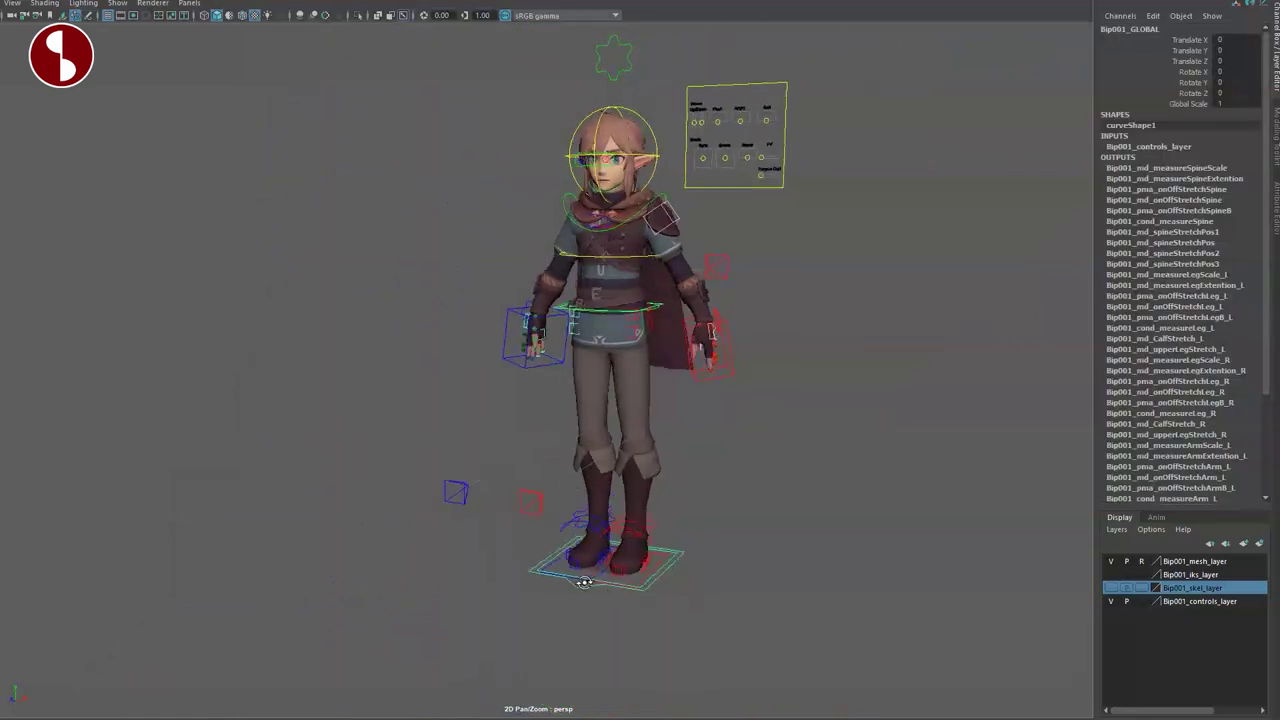
middle_click_drag(648, 536, 588, 536)
key("ctrl+z")
Step: Try scrubbing the Global Scale of the global control in wireframe display, and restore the textured display
left_click_drag(706, 598, 578, 505, "alt")
key("4")
left_click_drag(725, 512, 560, 616, "alt")
left_click(543, 512)
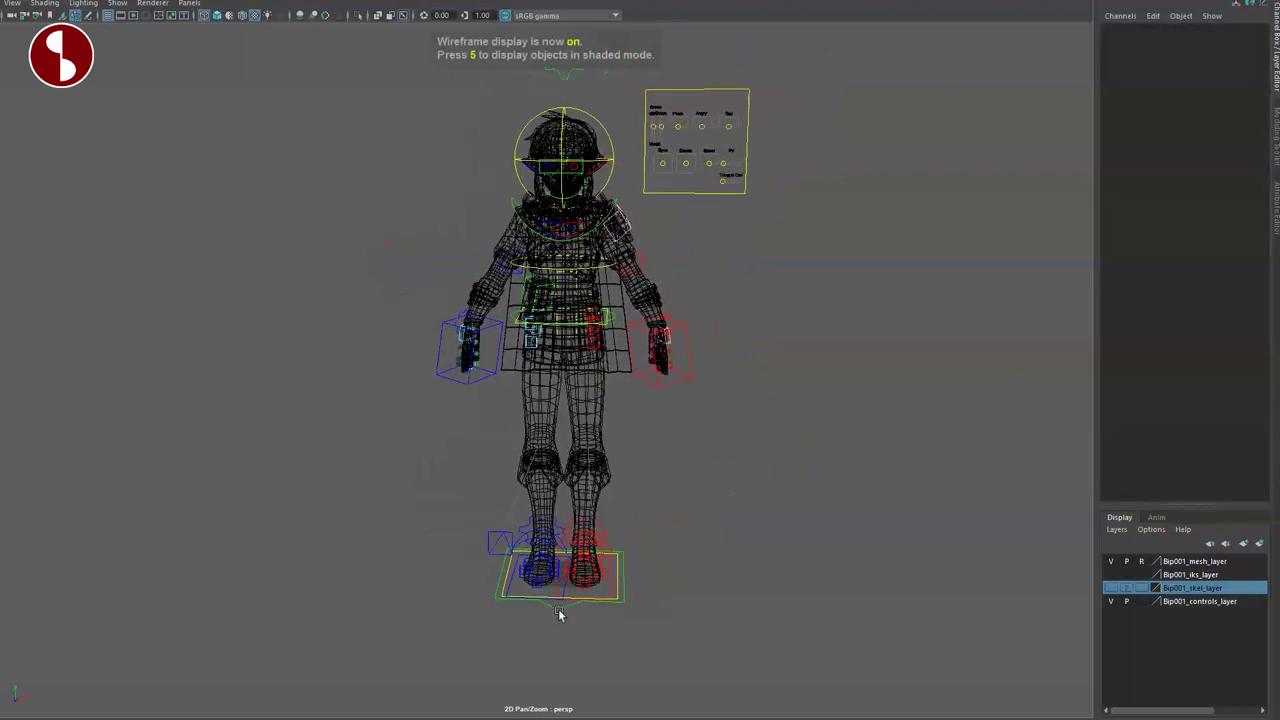
left_click(558, 602)
mouse_move(679, 387)
middle_mouse_down()
mouse_move(760, 392)
mouse_move(634, 386)
mouse_move(708, 402)
mouse_move(677, 431)
middle_mouse_up()
key("6")
Step: Examine the foot and ground controls up close in wireframe and textured display
mouse_move(646, 492)
left_mouse_down("alt")
mouse_move(594, 491)
mouse_move(650, 490)
left_mouse_up("alt")
right_click_drag(650, 490, 920, 590, "alt")
middle_click_drag(920, 590, 660, 480, "alt")
left_click_drag(660, 480, 591, 491, "alt")
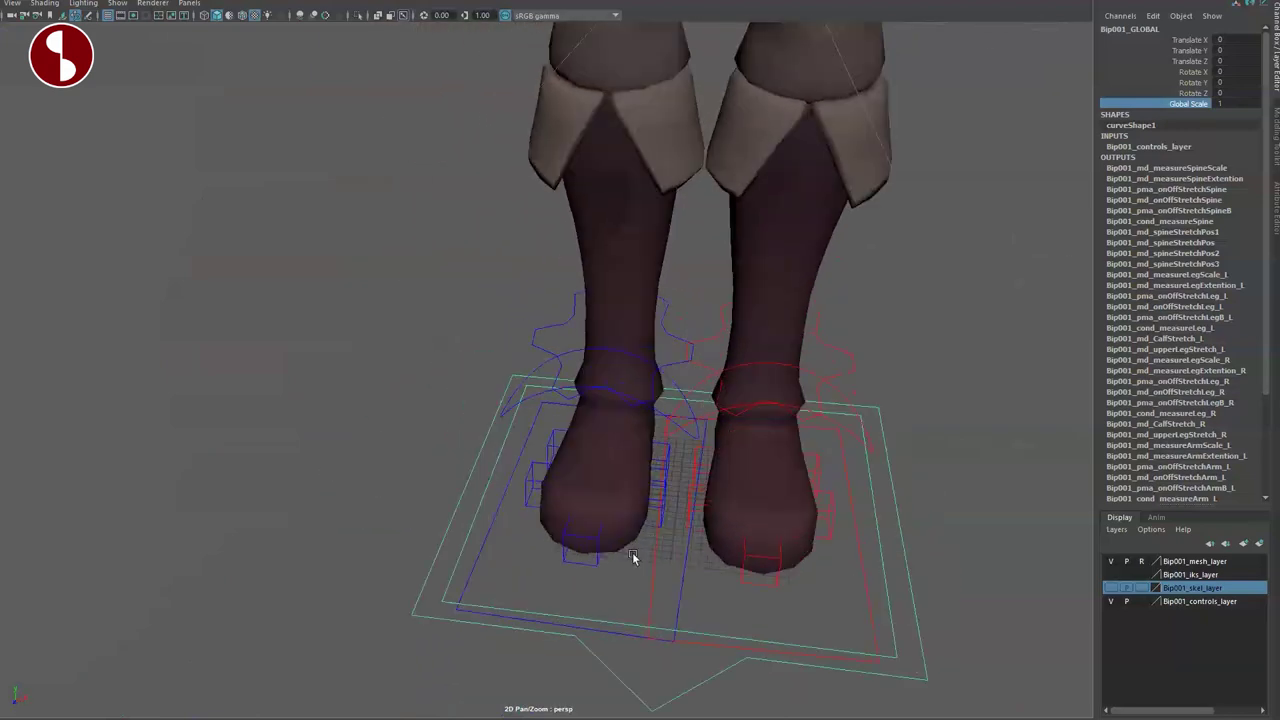
key("4")
key("6")
mouse_move(686, 457)
right_mouse_down("alt")
mouse_move(527, 430)
mouse_move(503, 517)
mouse_move(617, 478)
right_mouse_up("alt")
mouse_move(606, 574)
left_mouse_down("alt")
mouse_move(640, 577)
mouse_move(585, 570)
left_mouse_up("alt")
middle_click_drag(585, 570, 586, 509, "alt")
right_click_drag(586, 509, 631, 577, "alt")
middle_click_drag(630, 577, 688, 475, "alt")
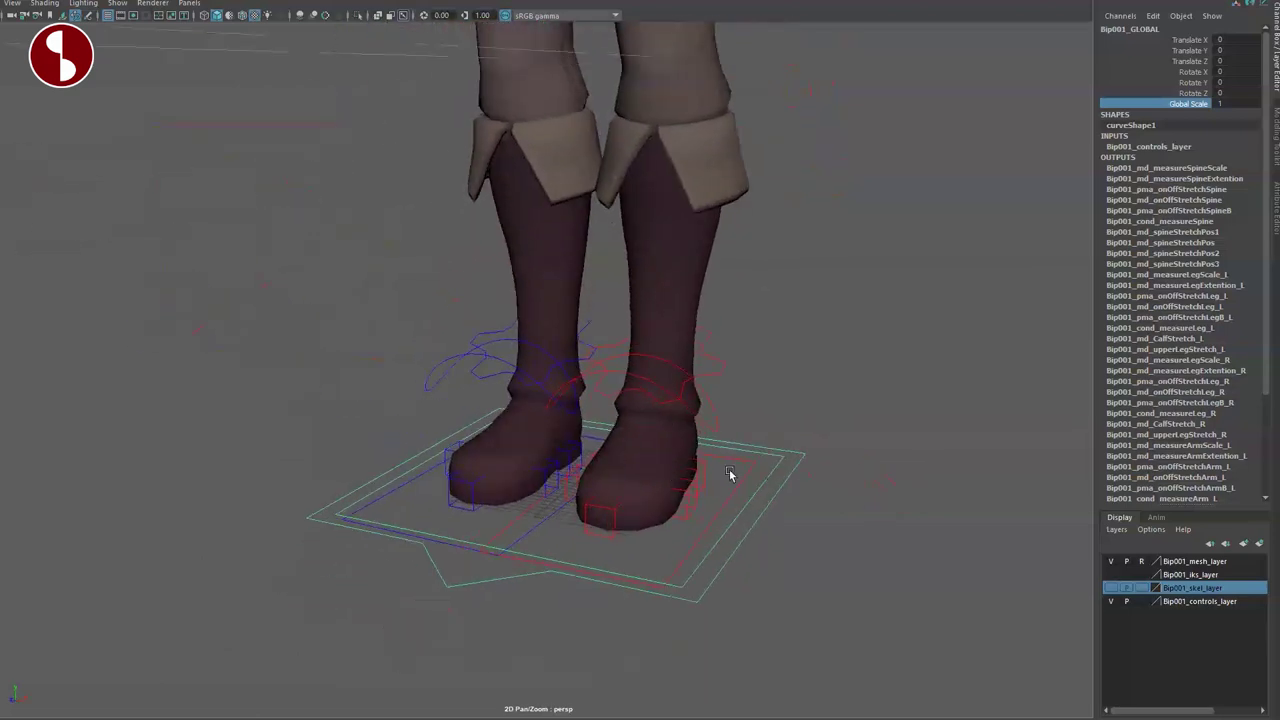
Step: Move the ground control beneath the feet down to Translate Y -125
left_click(765, 492)
right_click_drag(573, 500, 380, 402, "alt")
left_click_drag(381, 402, 548, 408, "alt")
middle_click_drag(548, 408, 604, 516, "alt")
right_click_drag(604, 516, 622, 556, "alt")
left_click_drag(615, 458, 619, 719)
left_click_drag(575, 614, 699, 399, "alt")
left_click_drag(678, 555, 597, 522, "alt")
Step: Try moving a second rig control, and undo it together with the ground control's move
left_click(697, 433)
left_click_drag(698, 436, 739, 480, "alt")
left_click_drag(674, 412, 575, 435)
key("ctrl+z")
key("ctrl+z")
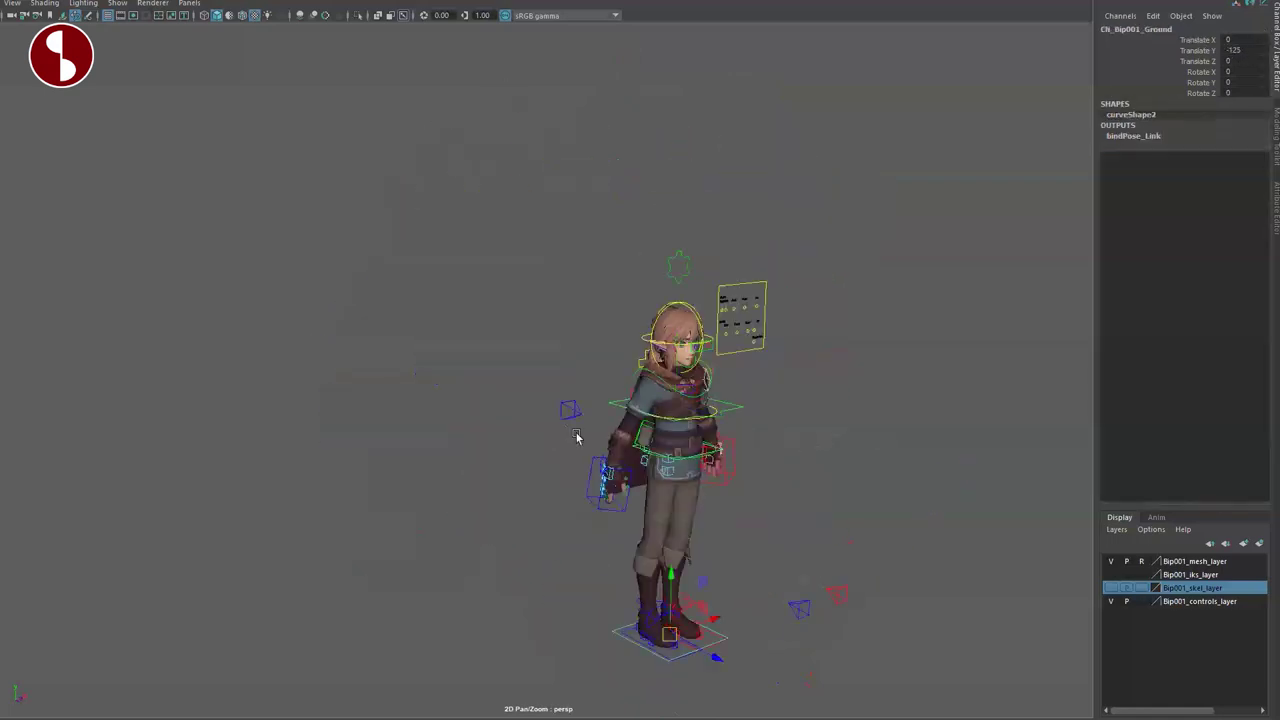
key("ctrl+z")
left_click_drag(639, 481, 502, 484, "alt")
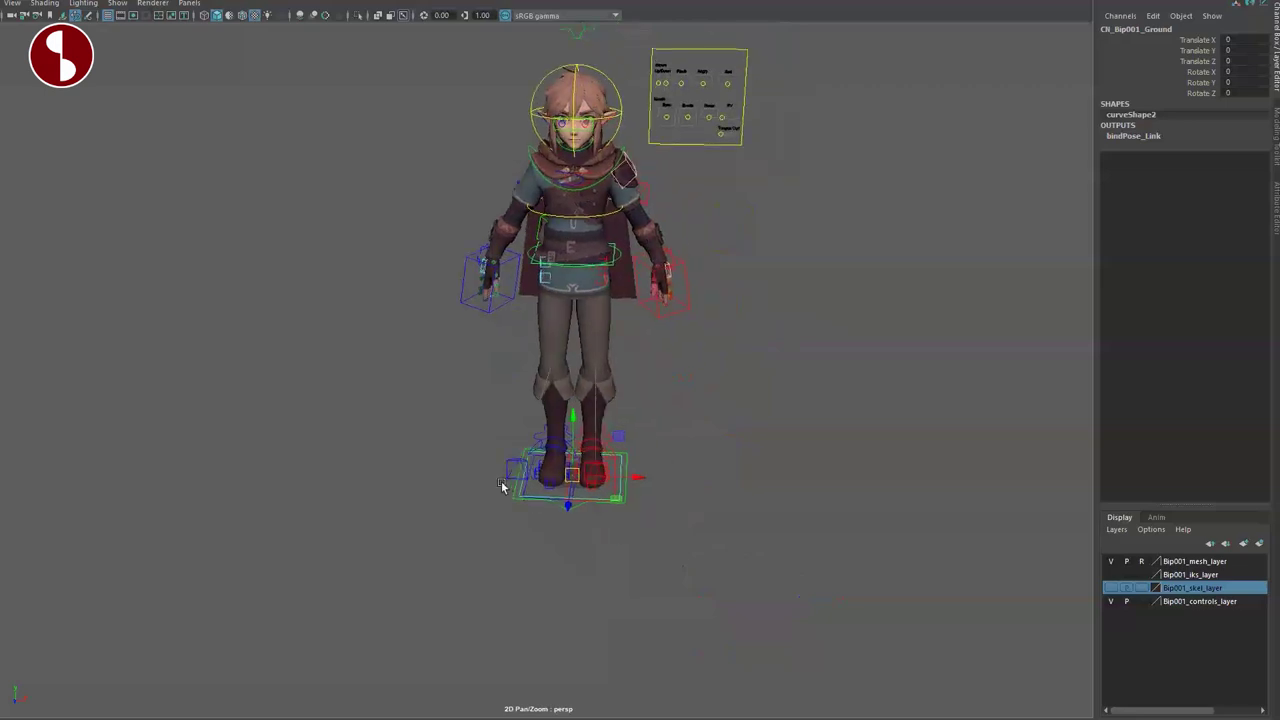
Step: Lift the left foot's IK control off the ground and shift it outward to bend the knee
right_click_drag(502, 485, 617, 576, "alt")
left_click_drag(594, 540, 510, 580, "alt")
right_click_drag(510, 580, 577, 609, "alt")
middle_click_drag(577, 609, 580, 479, "alt")
right_click_drag(580, 479, 650, 490, "alt")
left_click(634, 483)
middle_click_drag(634, 483, 718, 490, "alt")
middle_click_drag(646, 437, 714, 309)
scroll(631, 466, "down", 5)
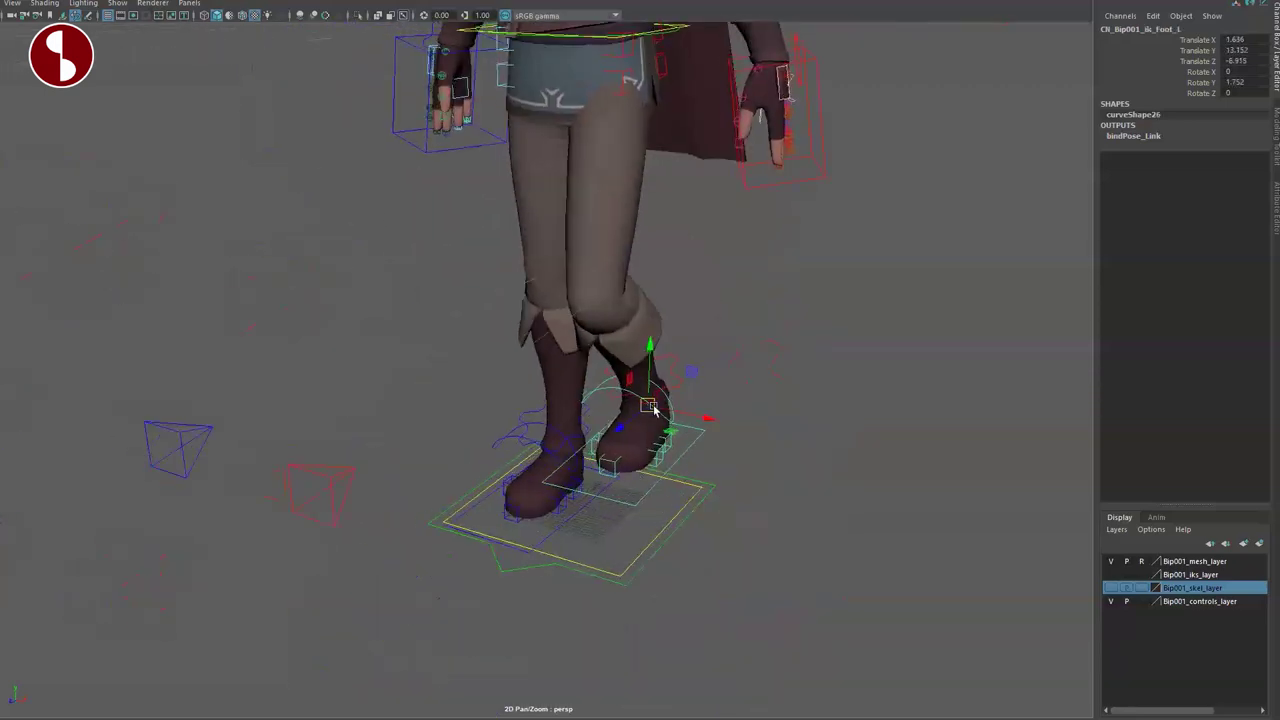
left_click_drag(673, 385, 701, 398)
Step: Select the left leg's pole vector control and try its Target Vis attribute
key("e")
left_click(350, 478)
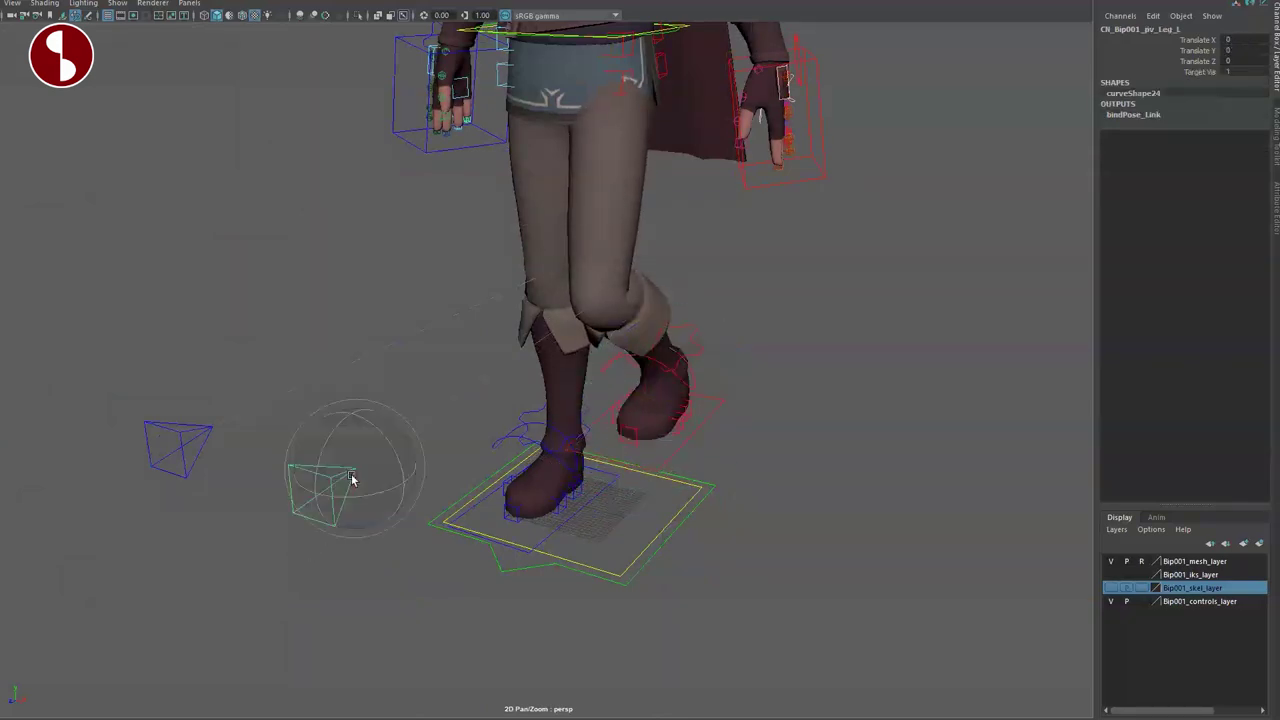
left_click_drag(355, 468, 389, 445)
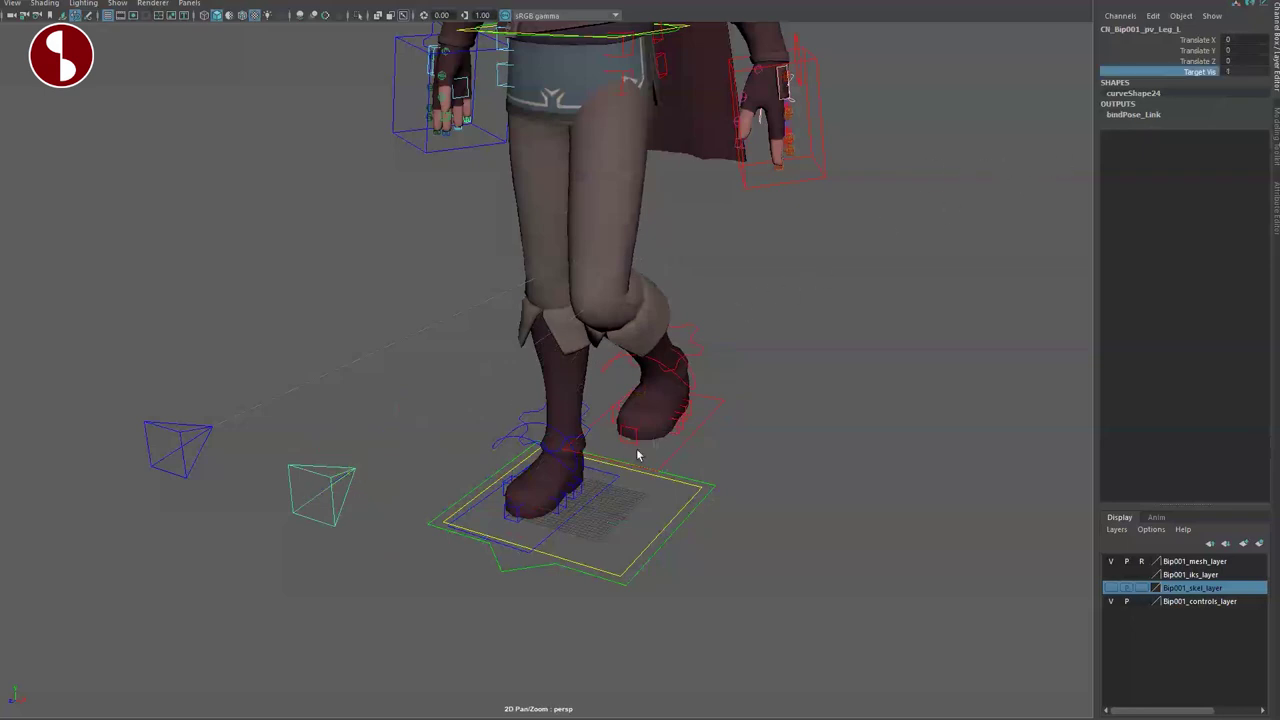
Step: Undo the recent changes to the left leg's pole vector and foot IK controls
key("ctrl+z")
key("ctrl+z")
key("ctrl+z")
left_click_drag(698, 357, 666, 523, "alt")
key("ctrl+z")
right_click_drag(603, 494, 697, 560, "alt")
left_click_drag(740, 452, 712, 475, "alt")
key("ctrl+z")
key("ctrl+z")
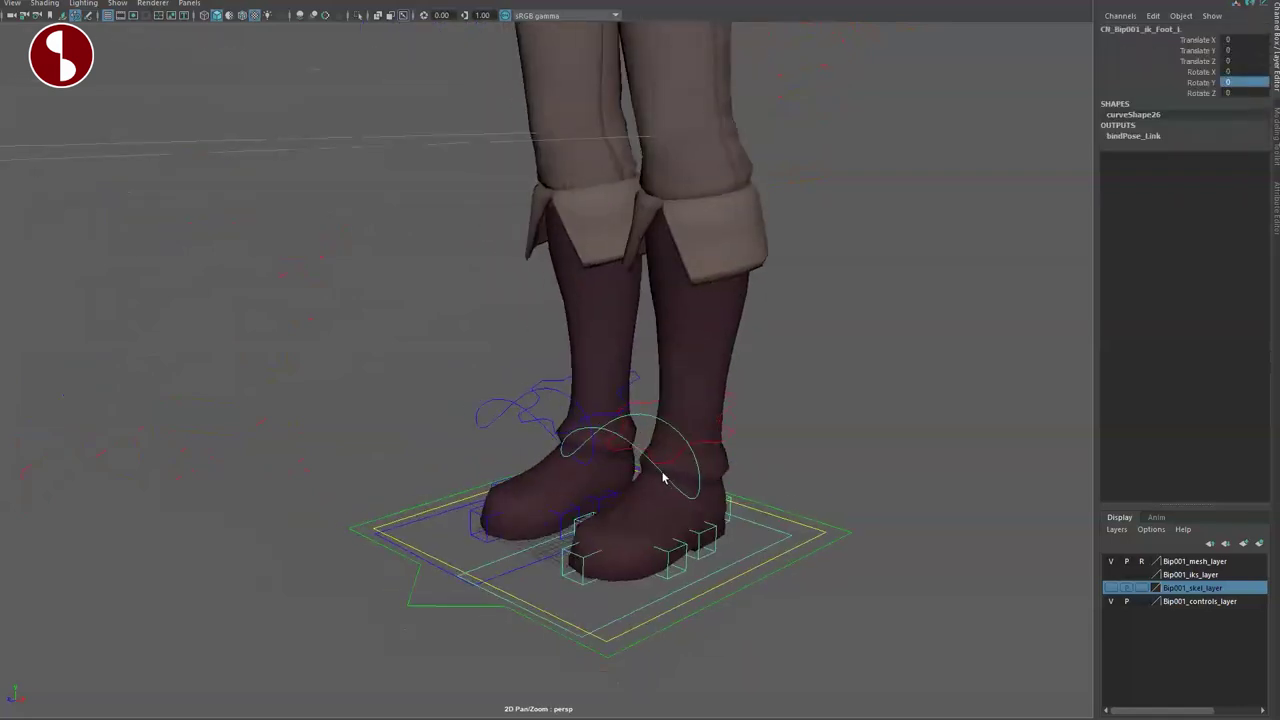
Step: Try rotating the left foot's toe roll control, and undo the rotation
left_click(651, 487)
left_click_drag(605, 495, 587, 580)
key("ctrl+z")
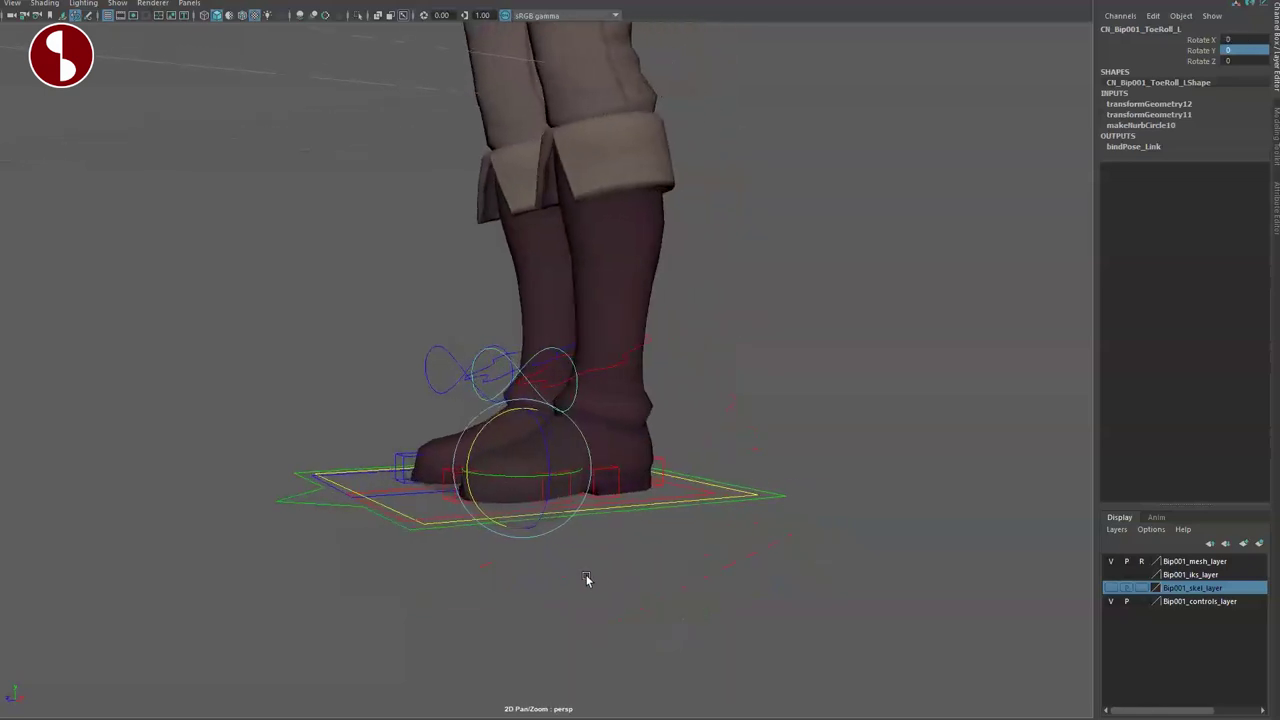
Step: Try rotating the foot roll control at the tip of the left toe, and undo the rotation
left_click_drag(455, 477, 500, 511, "alt")
right_click_drag(500, 511, 614, 489, "alt")
left_click_drag(614, 489, 524, 556, "alt")
left_click(557, 535)
key("ctrl+z")
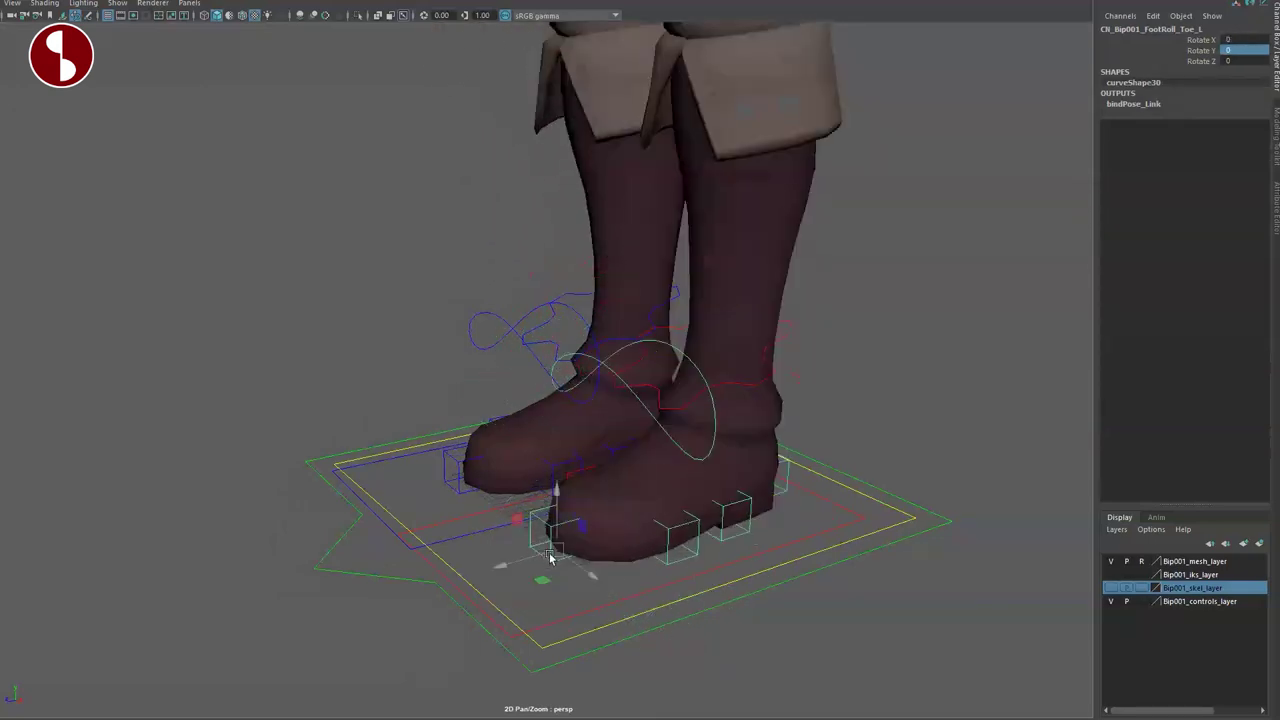
mouse_move(532, 548)
left_mouse_down()
mouse_move(571, 580)
mouse_move(509, 563)
mouse_move(560, 574)
mouse_move(518, 565)
mouse_move(541, 569)
left_mouse_up()
key("ctrl+z")
Step: Rotate the left foot's front outer foot roll control to about -3 in Z
left_click_drag(697, 529, 697, 540)
left_click_drag(618, 578, 737, 550, "alt")
middle_click_drag(736, 550, 578, 591, "alt")
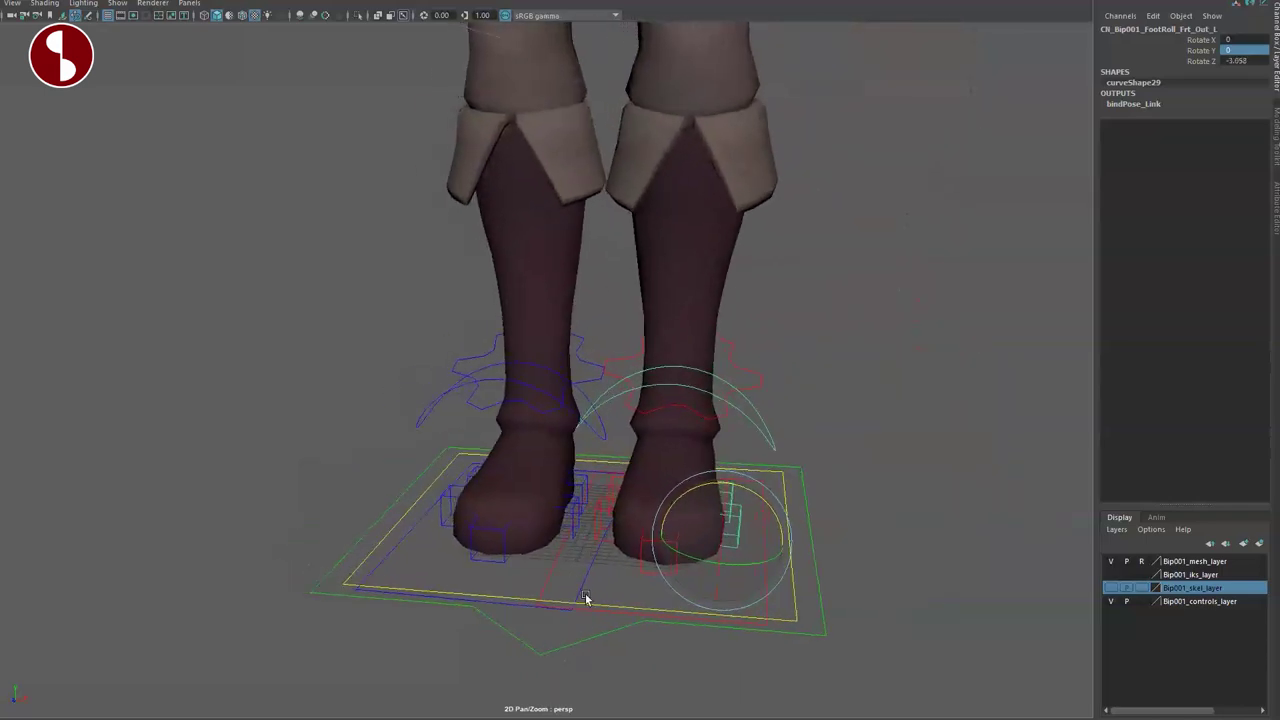
right_click_drag(655, 563, 698, 591, "alt")
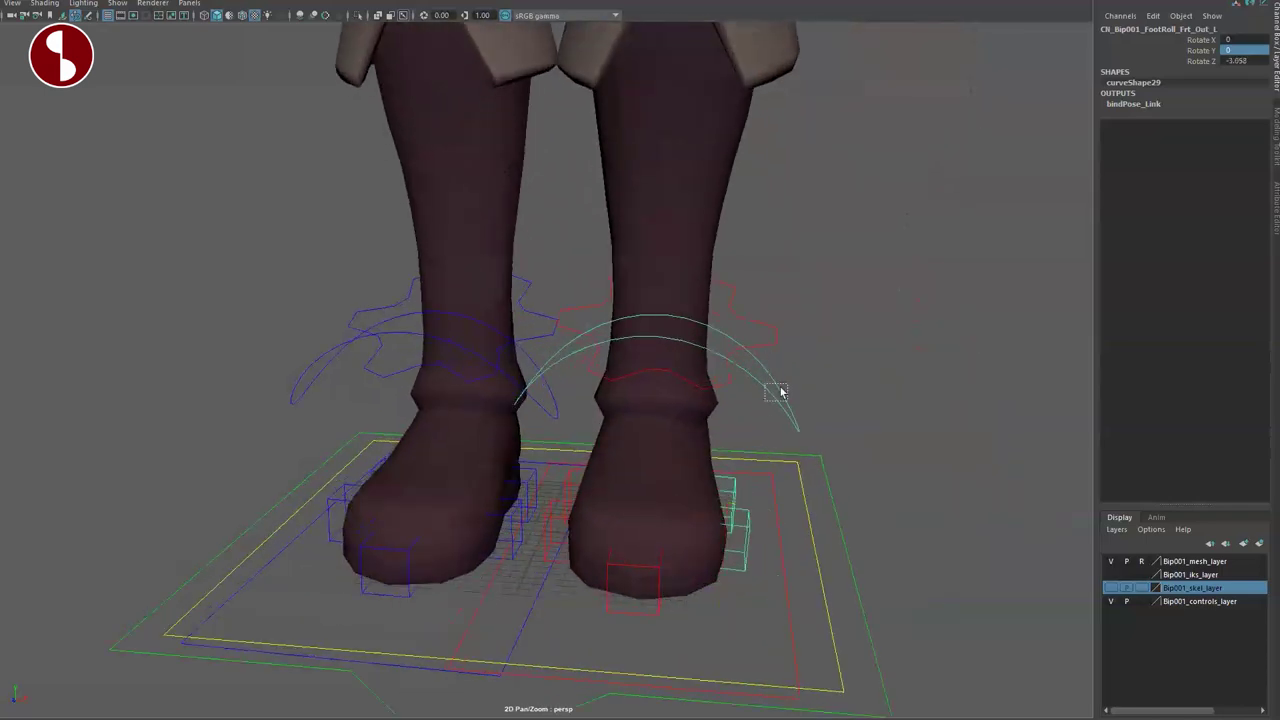
Step: Select the left foot's IK and front outer roll controls in turn, try an inner-side roll control, and undo
left_click_drag(765, 405, 766, 404)
left_click(780, 497)
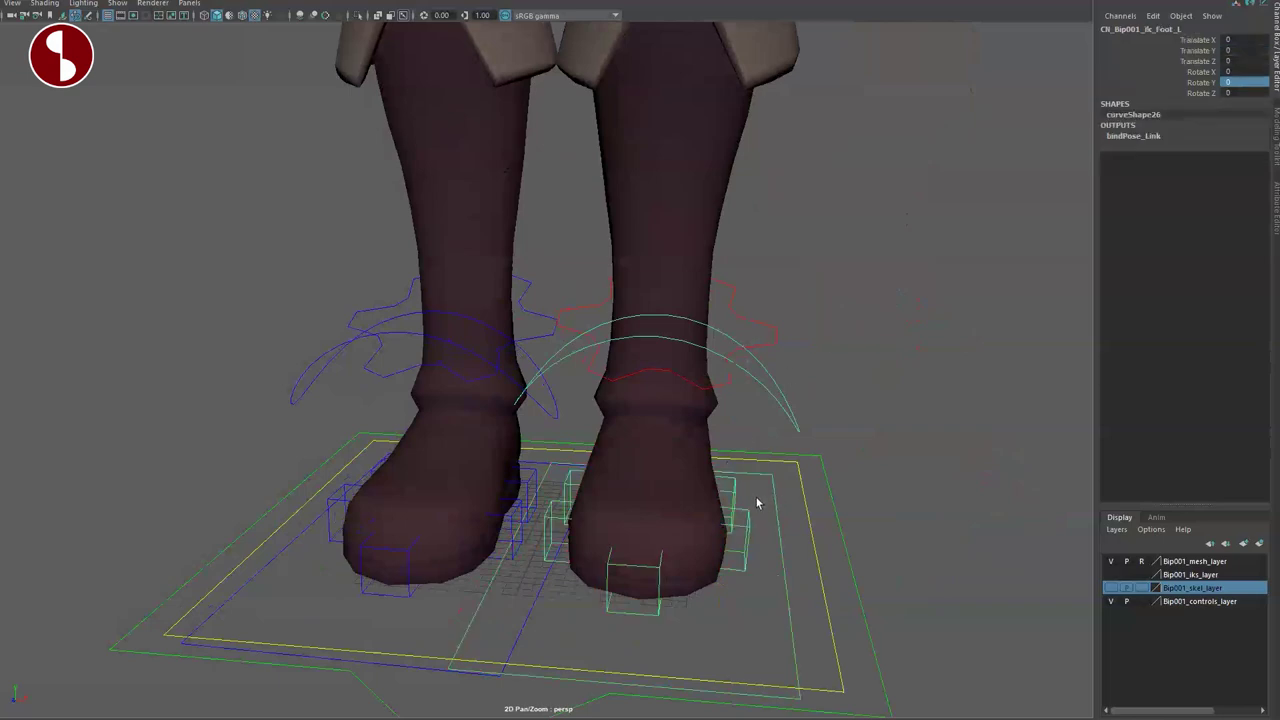
left_click(747, 514)
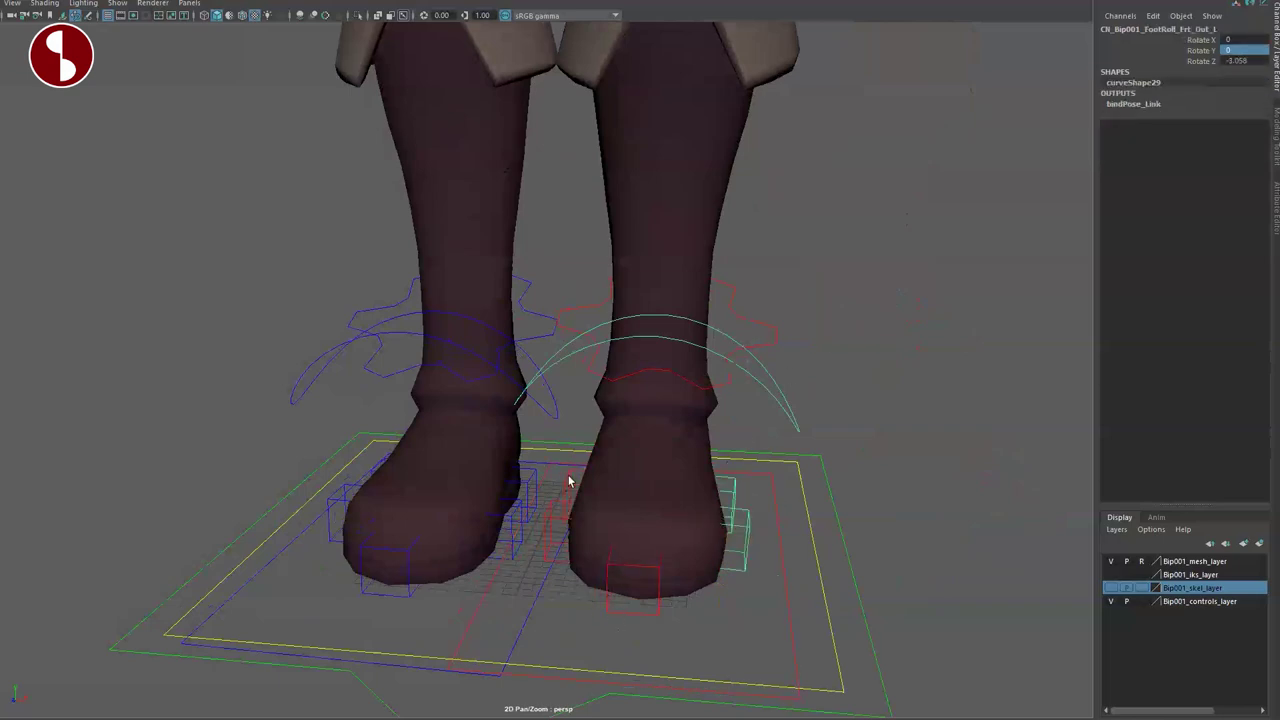
left_click_drag(584, 470, 586, 537)
key("ctrl+z")
key("ctrl+z")
Step: Select the left leg's settings control and switch Bend to 1 and back to 0
middle_click_drag(692, 505, 734, 551, "alt")
left_click_drag(734, 551, 677, 546, "alt")
middle_click_drag(677, 546, 674, 477, "alt")
scroll(674, 477, "down", 2)
left_click_drag(674, 477, 629, 503, "alt")
left_click(638, 347)
scroll(660, 362, "down", 4)
middle_click_drag(665, 362, 730, 466, "alt")
scroll(700, 485, "down", 2)
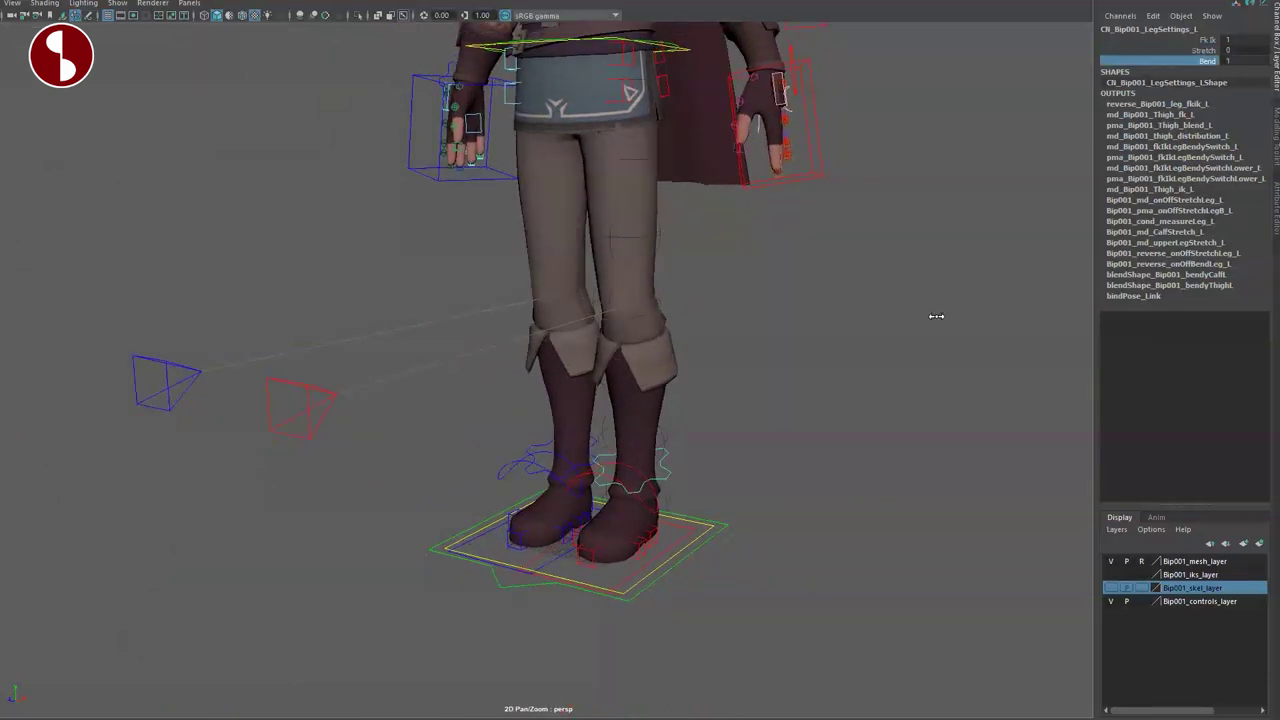
scroll(669, 448, "down", 2)
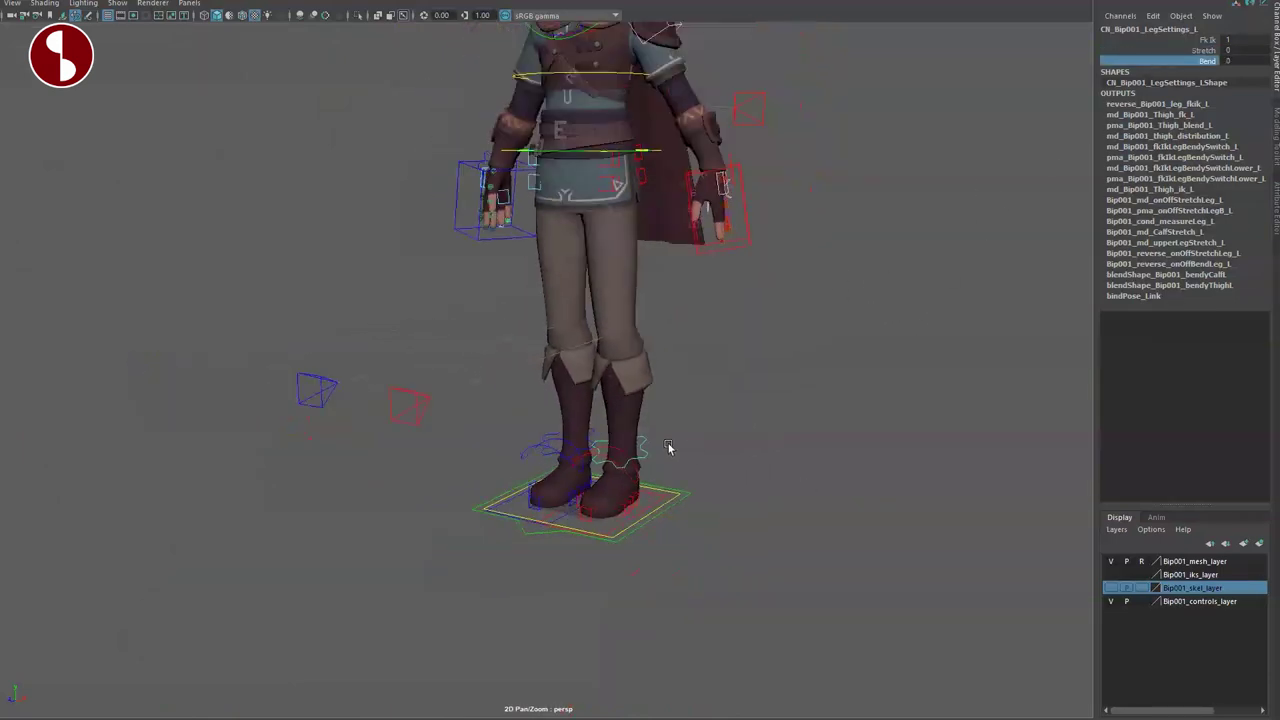
Step: Pull the left foot's IK control out beyond the leg's reach, to about Translate Y -40 and Z -22
left_click(654, 501)
left_click(634, 506)
key("w")
left_click_drag(624, 487, 810, 608)
scroll(760, 550, "down", 2)
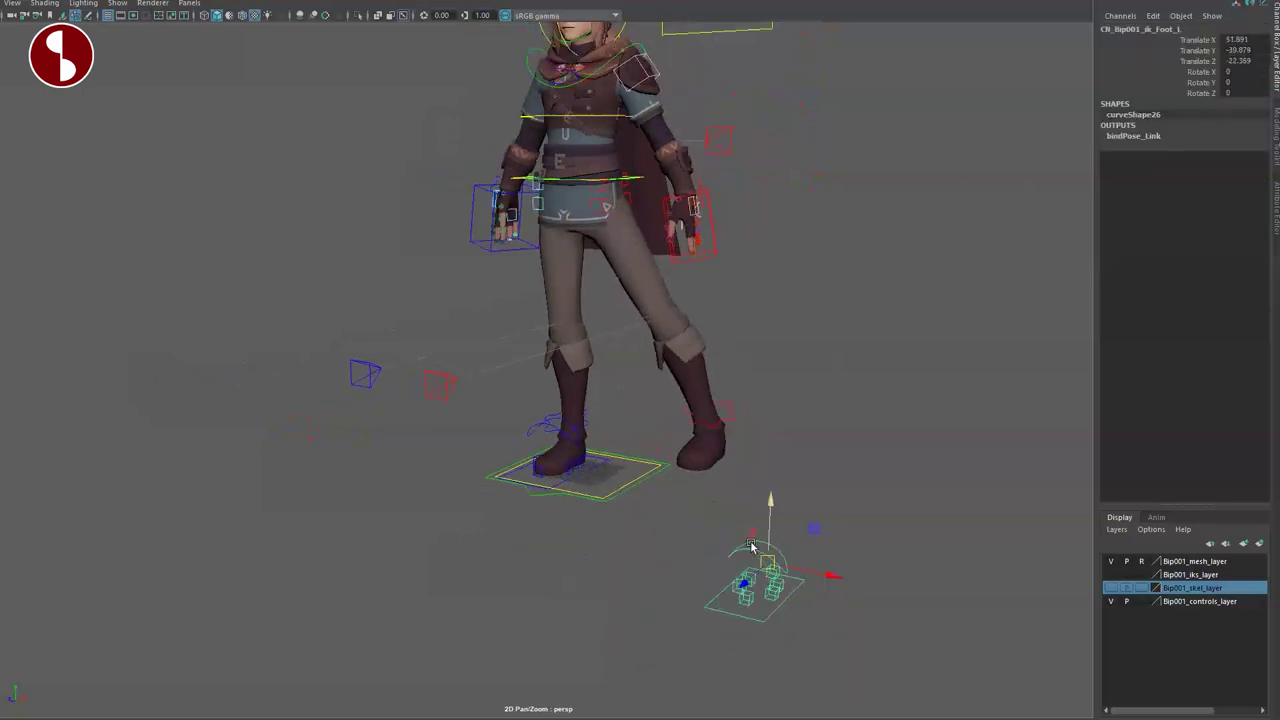
Step: Set the left leg's Stretch to 1 and adjust the pose of the foot's IK control
left_click(731, 412)
middle_click_drag(865, 235, 906, 246)
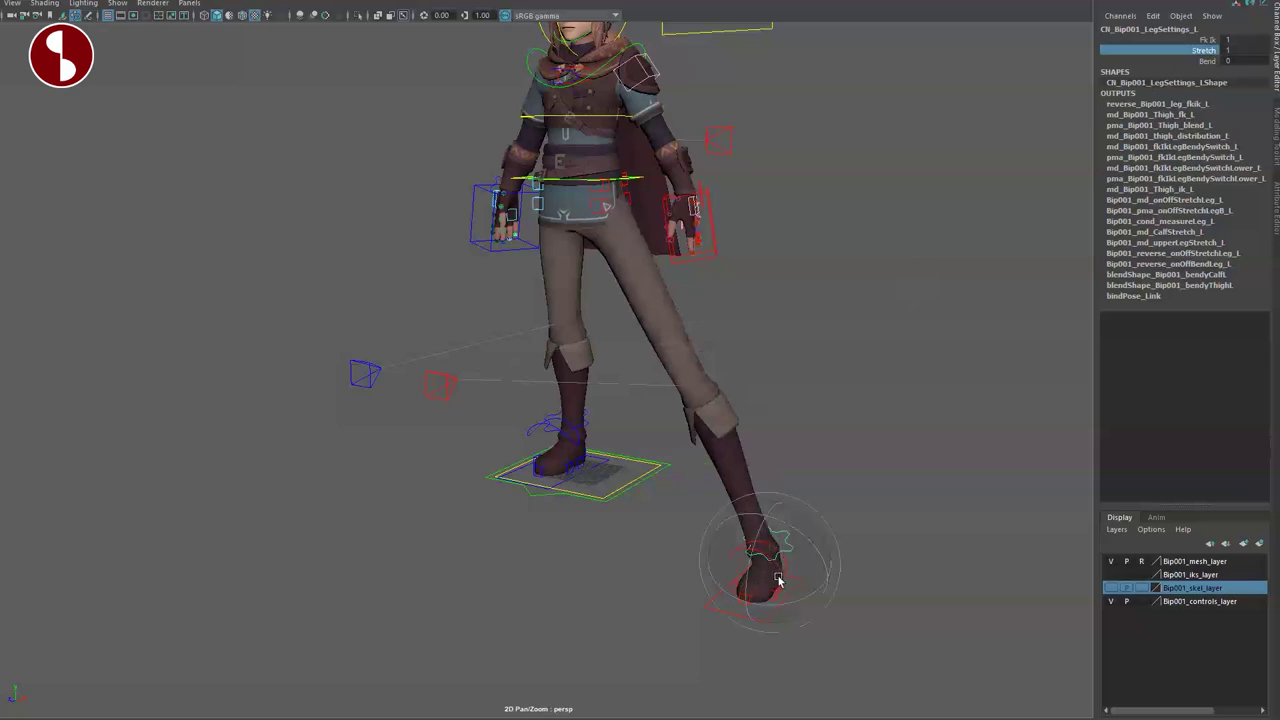
left_click(748, 570)
key("w")
left_click_drag(782, 565, 770, 532)
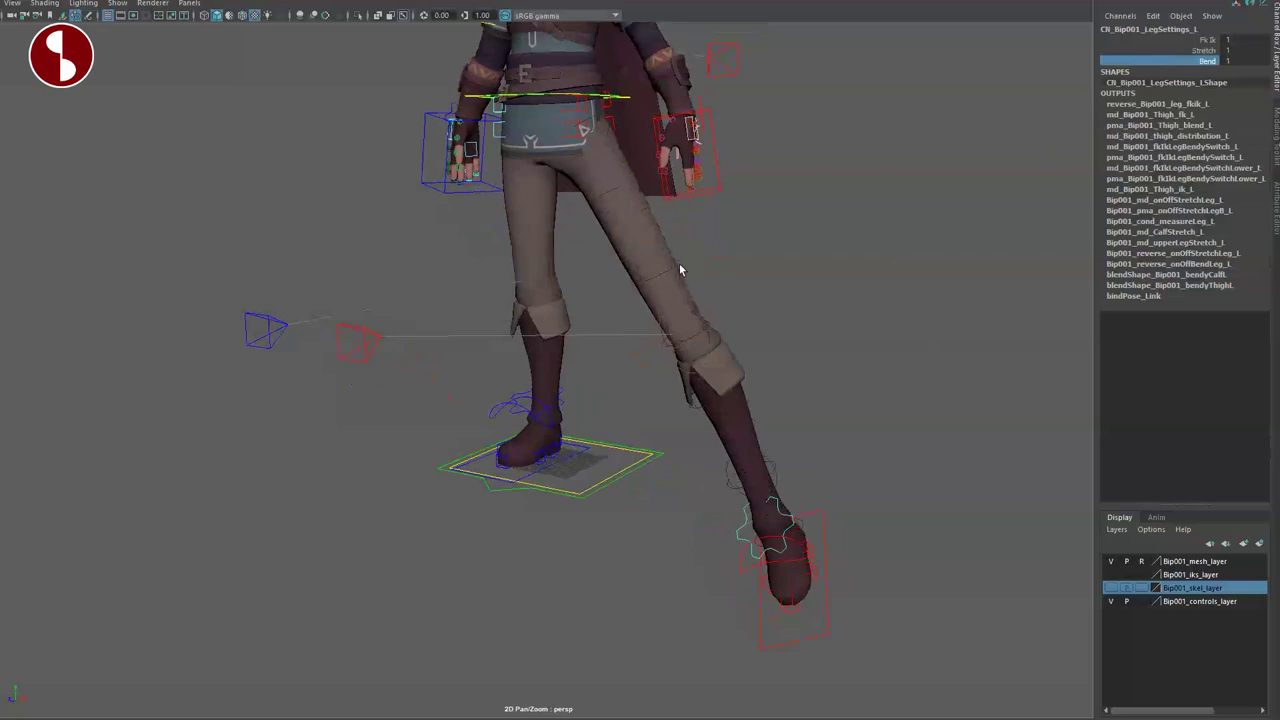
Step: Try the left thigh's bendy sub-controls, moving the upper one, and undo back to the leg's rest pose
left_click(680, 268)
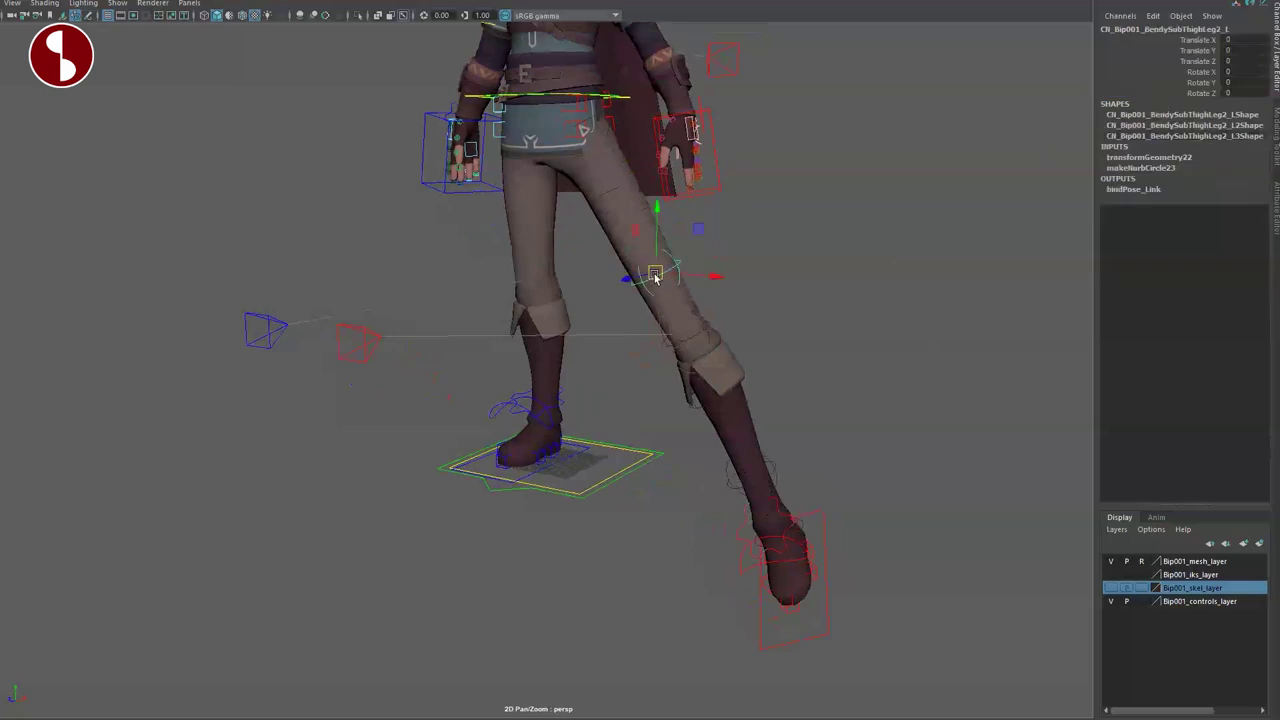
left_click(629, 184)
left_click(629, 172)
mouse_move(619, 192)
left_mouse_down()
mouse_move(603, 223)
mouse_move(625, 216)
left_mouse_up()
key("ctrl+z")
key("ctrl+z")
key("ctrl+z")
key("ctrl+z")
key("ctrl+z")
key("ctrl+z")
key("ctrl+z")
Step: Select the left leg's settings control and switch the leg to FK by setting Fk Ik to 0
right_click_drag(597, 466, 694, 506, "alt")
middle_click_drag(694, 506, 716, 600, "alt")
key("q")
left_click_drag(648, 477, 674, 531, "alt")
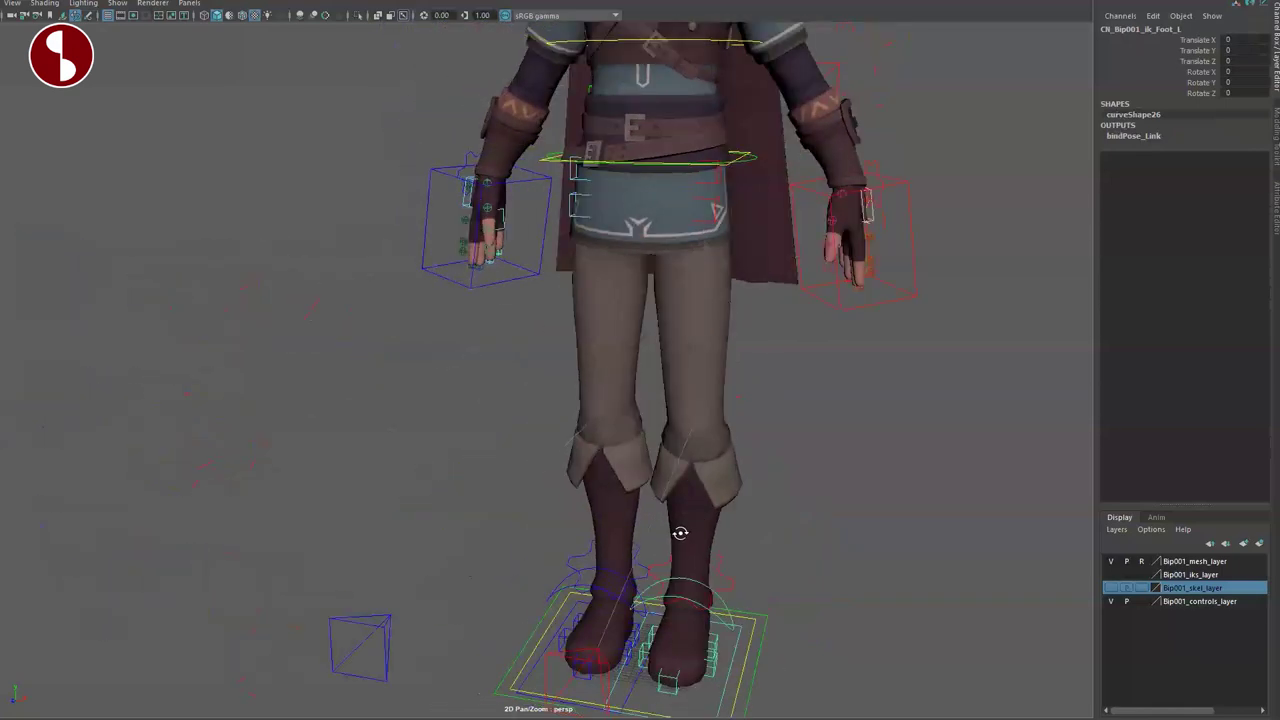
middle_click_drag(674, 531, 657, 451, "alt")
left_click_drag(657, 451, 641, 470, "alt")
left_click(654, 484)
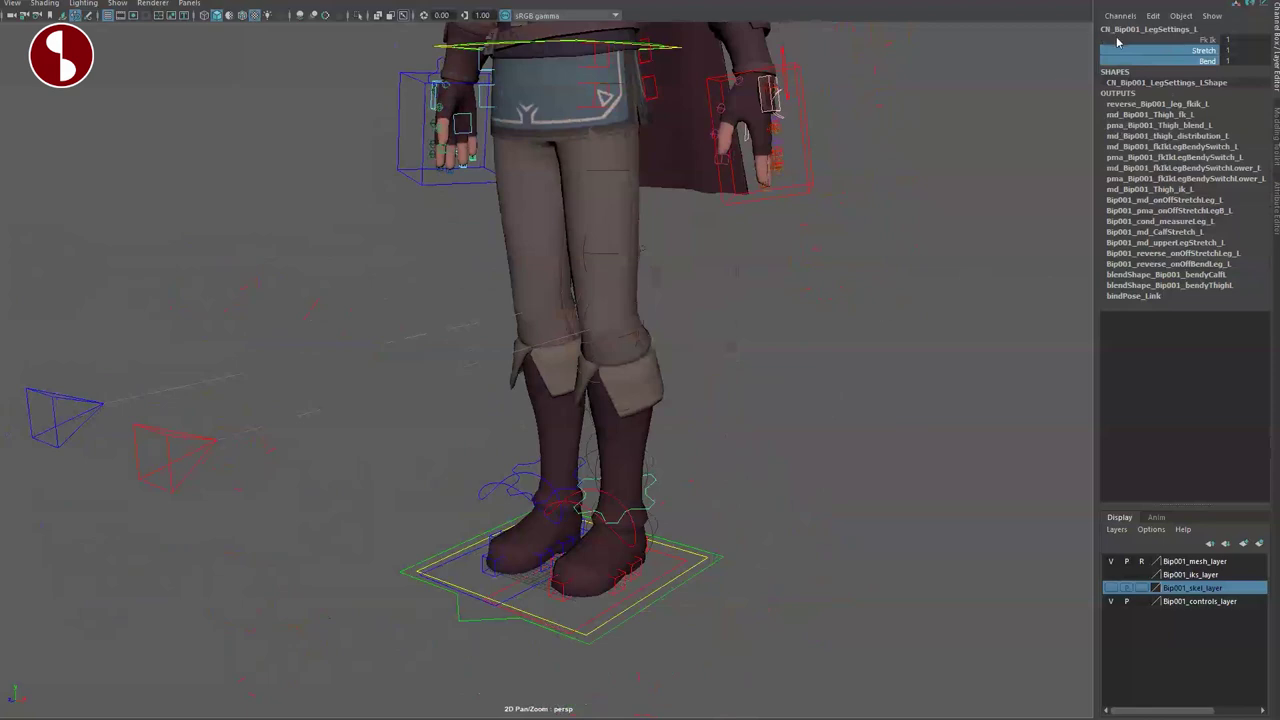
middle_click_drag(983, 258, 803, 323)
right_click_drag(803, 323, 640, 348, "alt")
middle_click_drag(640, 348, 748, 432, "alt")
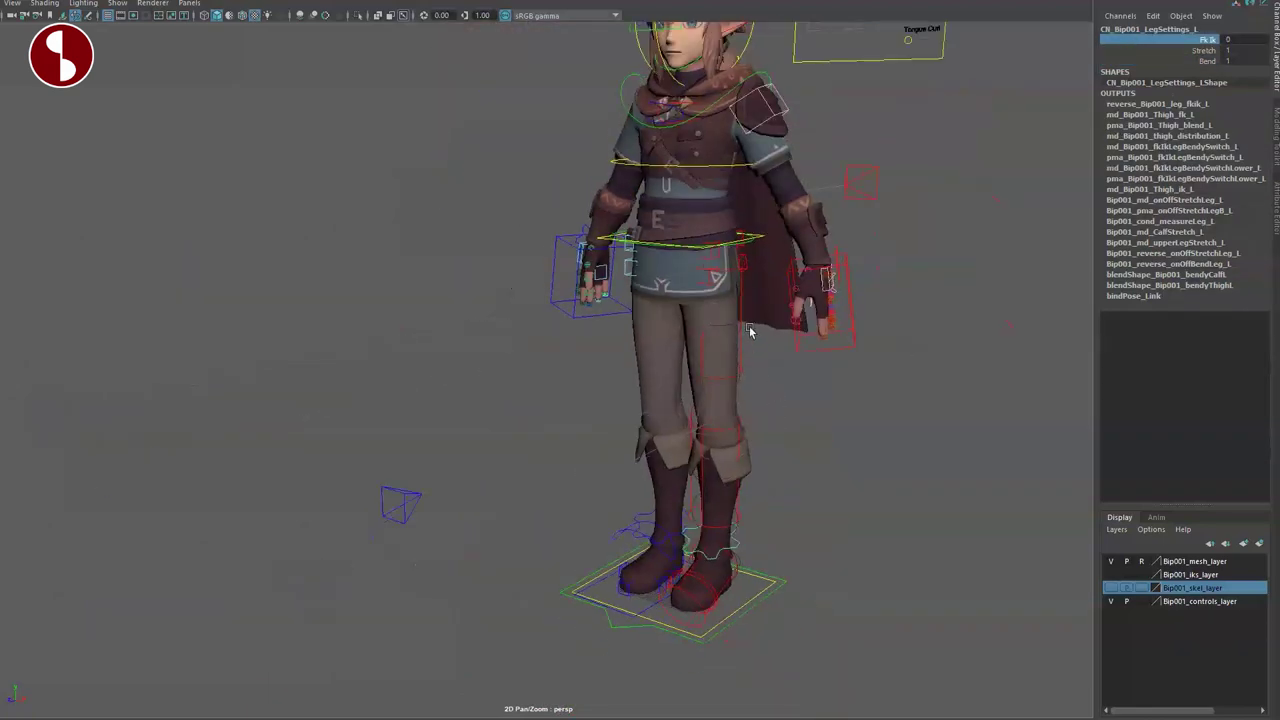
Step: Try rotating the left FK thigh control to about Rotate Z -28 and undo the rotation
left_click(702, 332)
left_click_drag(695, 253, 690, 276)
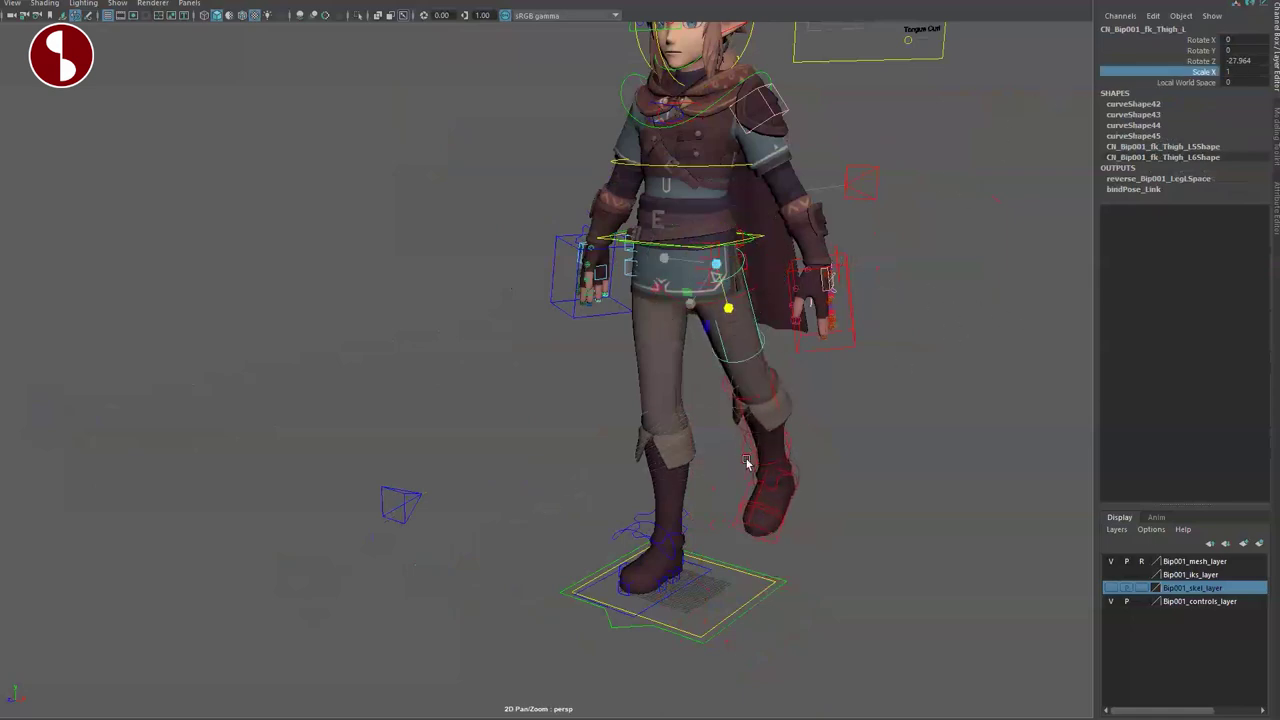
key("ctrl+z")
Step: Try the left FK calf control's Scale X and rotation, undoing each change
left_click(743, 500)
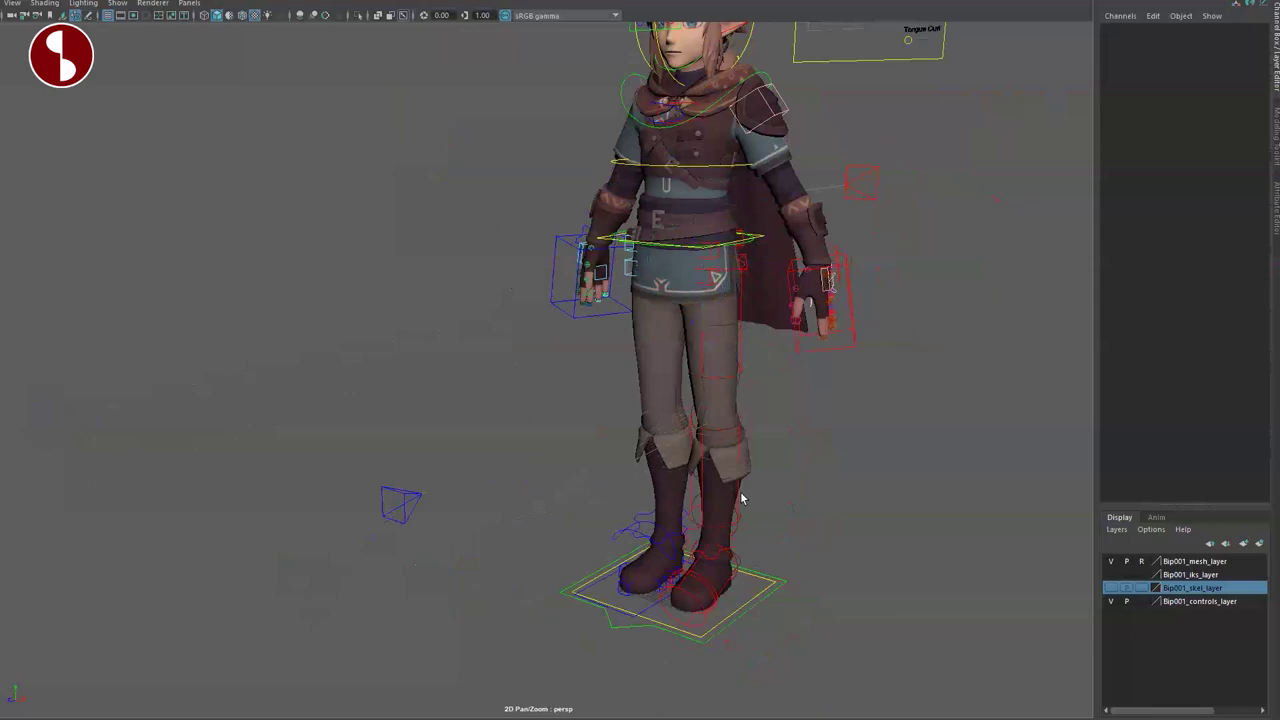
left_click(743, 500)
middle_click_drag(848, 320, 912, 325)
key("ctrl+z")
middle_click_drag(674, 514, 640, 440, "alt")
right_click_drag(640, 440, 808, 566, "alt")
key("e")
left_click_drag(801, 305, 804, 324)
key("ctrl+z")
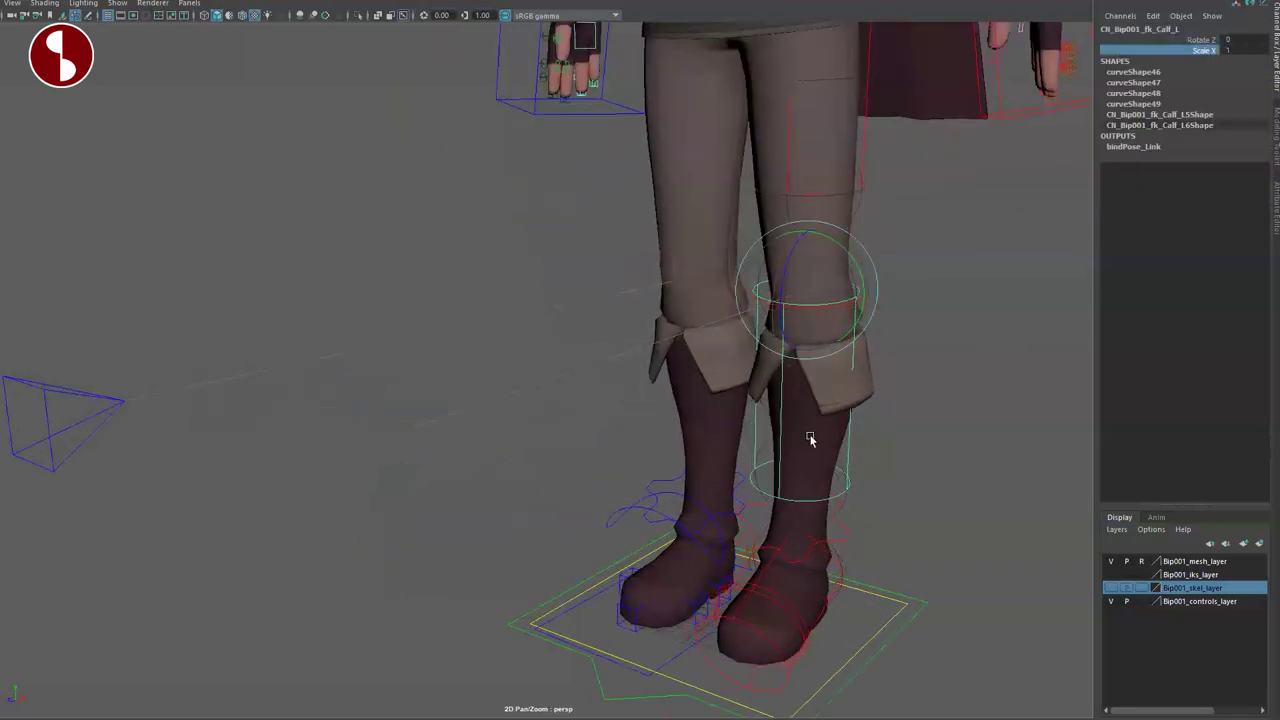
right_click_drag(806, 431, 692, 332, "alt")
key("r")
left_click_drag(710, 316, 808, 366)
key("ctrl+z")
Step: Select the left leg's FK calf, foot and toe controls in turn to check their attributes
key("q")
left_click(745, 251)
left_click(744, 366)
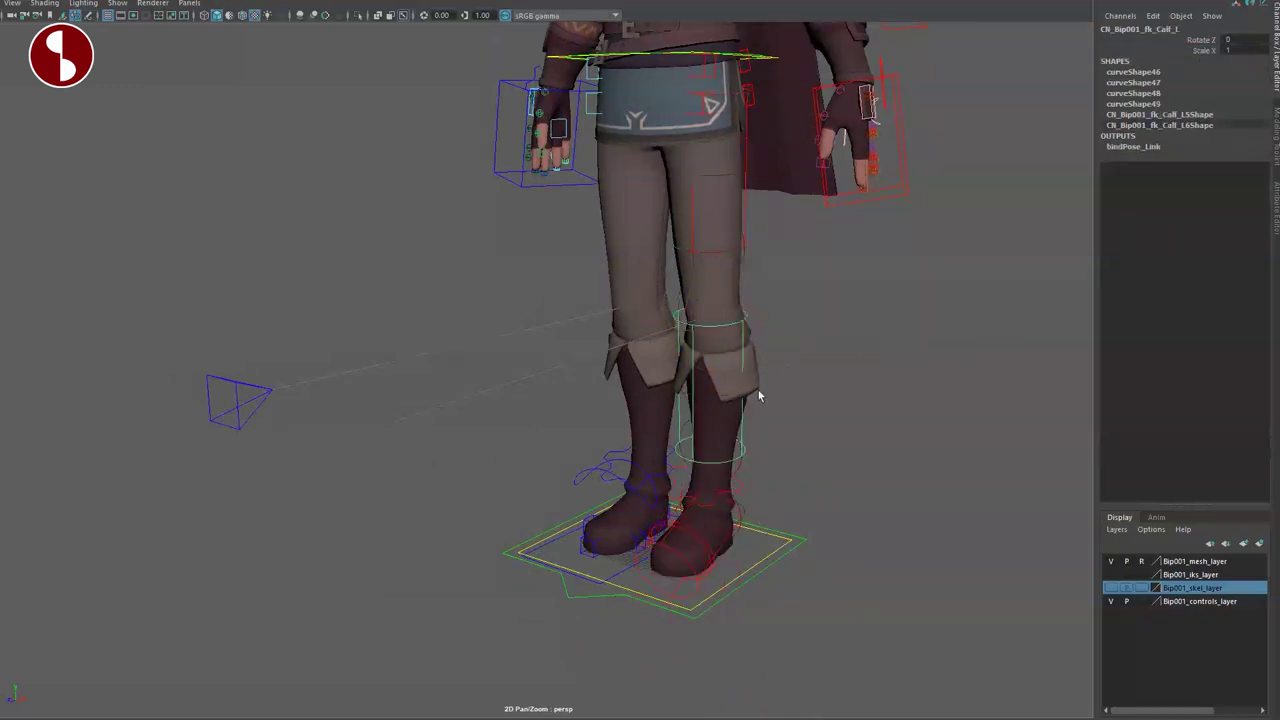
left_click(730, 524)
left_click(734, 523)
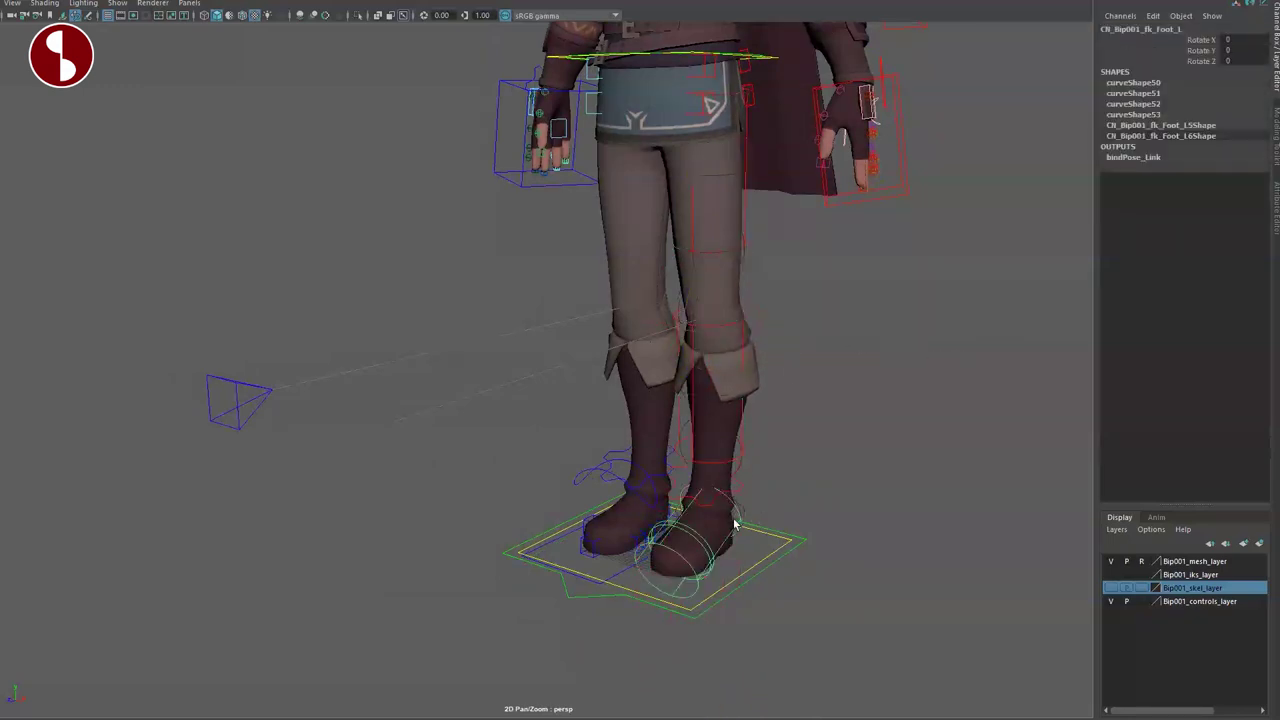
left_click(692, 548)
left_click(689, 544)
Step: Select the left leg's pole vector control in front of the knee, try adjusting it, and undo
left_click_drag(635, 519, 577, 492, "alt")
left_click(391, 410)
middle_click_drag(458, 430, 428, 430)
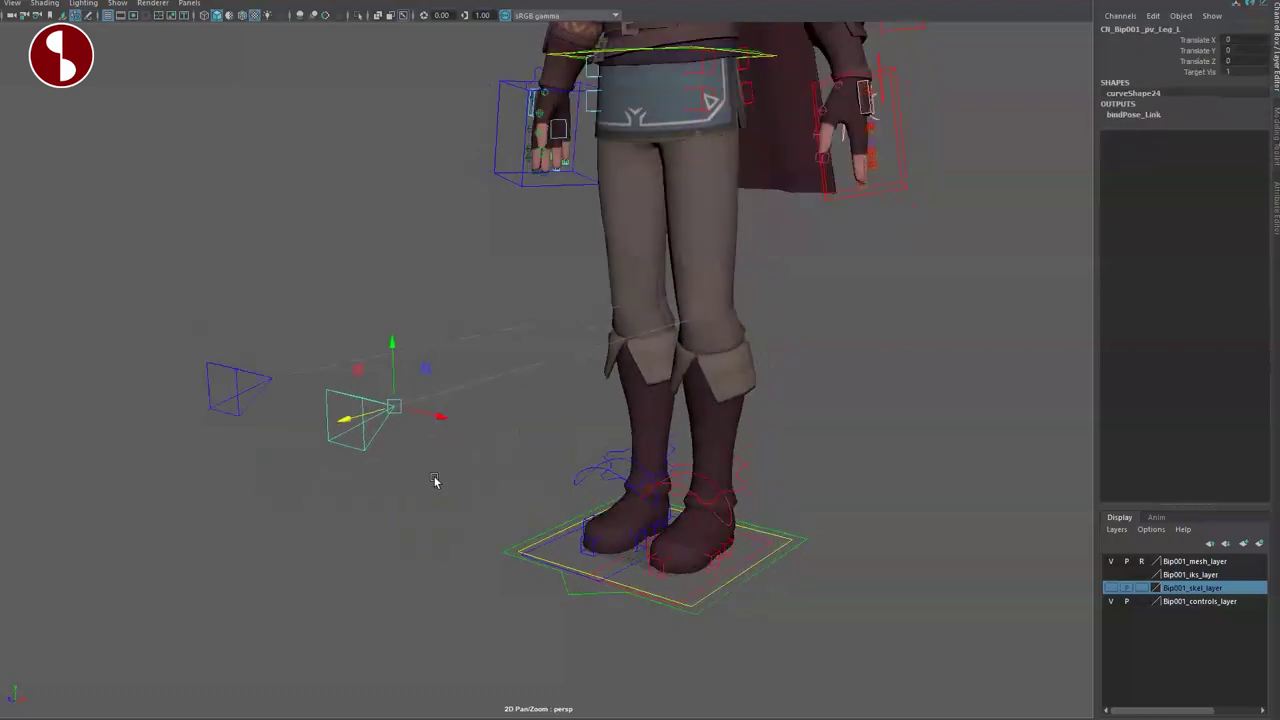
key("ctrl+z")
Step: Pull the tunic's lower front corner controls outward, the character's left to about Translate Y 8 and the right to about Translate Y -7.8
mouse_move(555, 470)
left_mouse_down("alt")
mouse_move(794, 486)
mouse_move(654, 491)
mouse_move(563, 451)
mouse_move(757, 451)
mouse_move(734, 443)
mouse_move(562, 449)
left_mouse_up("alt")
middle_click_drag(562, 449, 534, 640, "alt")
right_click_drag(545, 455, 677, 551, "alt")
middle_click_drag(575, 482, 525, 466, "alt")
scroll(524, 467, "up", 3)
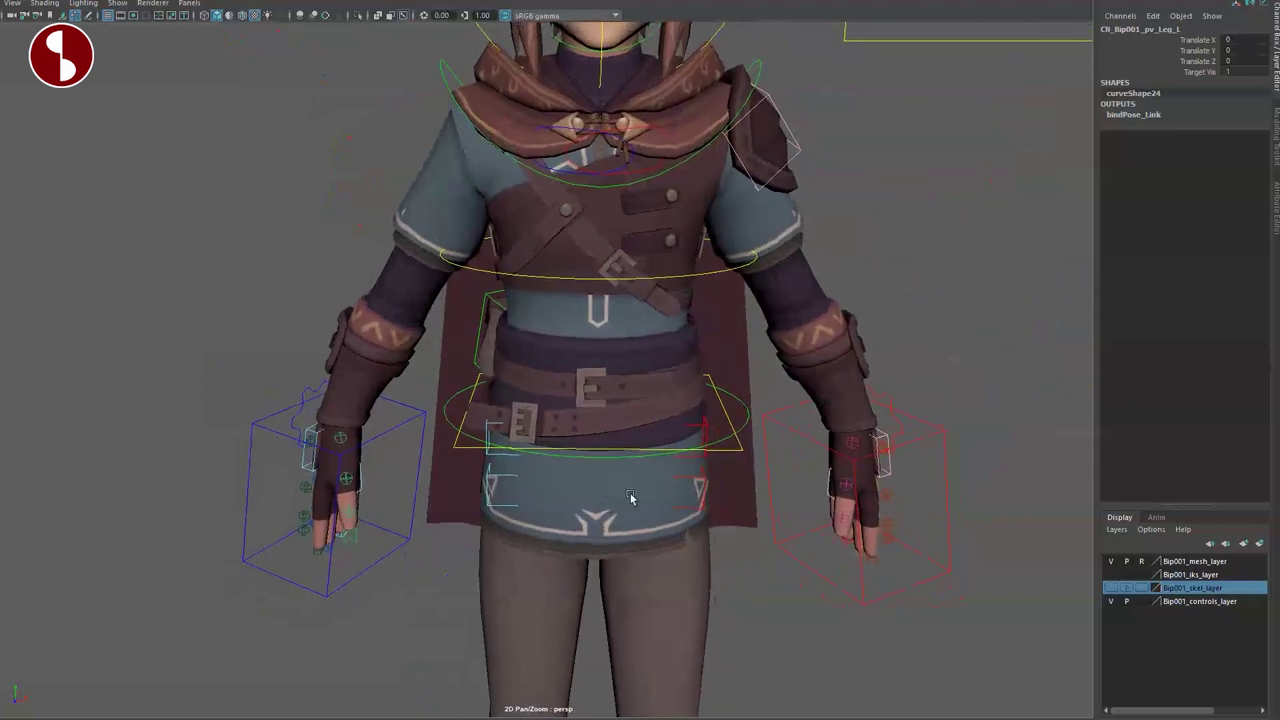
left_click(704, 489)
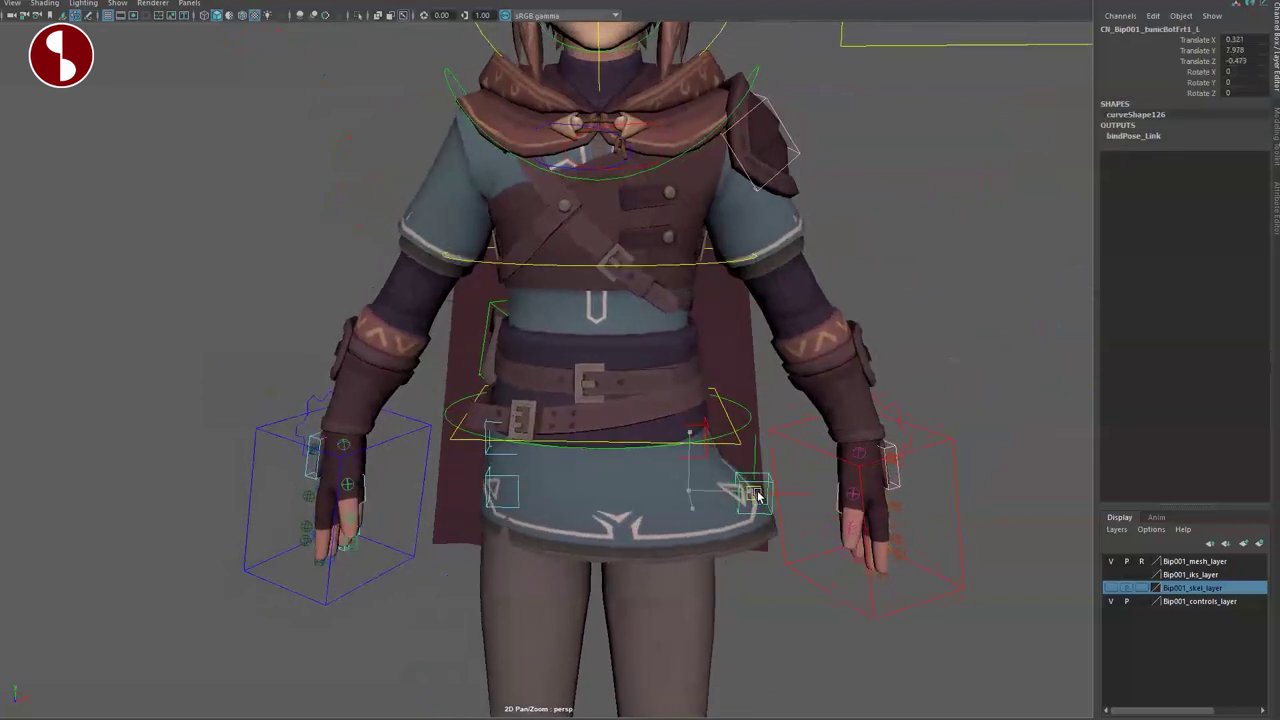
left_click_drag(500, 492, 440, 512)
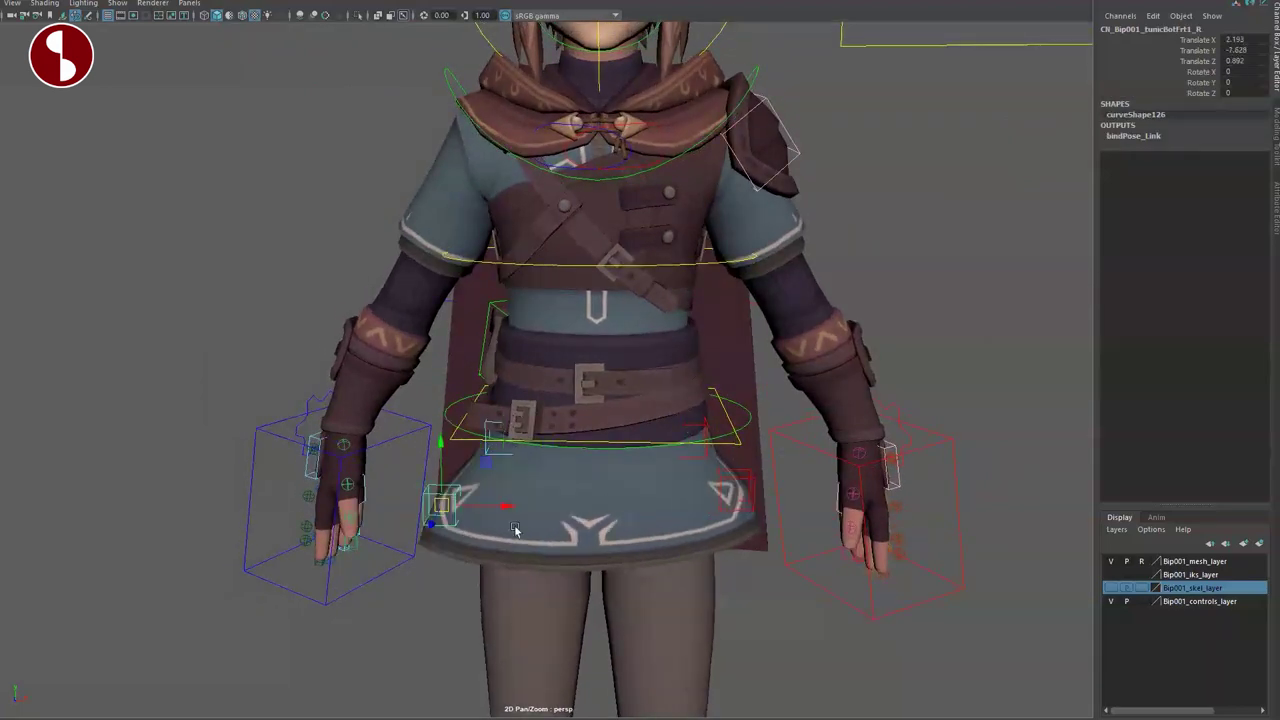
Step: Raise the left foot's IK control and bring it forward, to about Translate Y 5 and Z 18
right_click_drag(506, 528, 486, 526, "alt")
left_click_drag(486, 526, 597, 349, "alt")
left_click(716, 548)
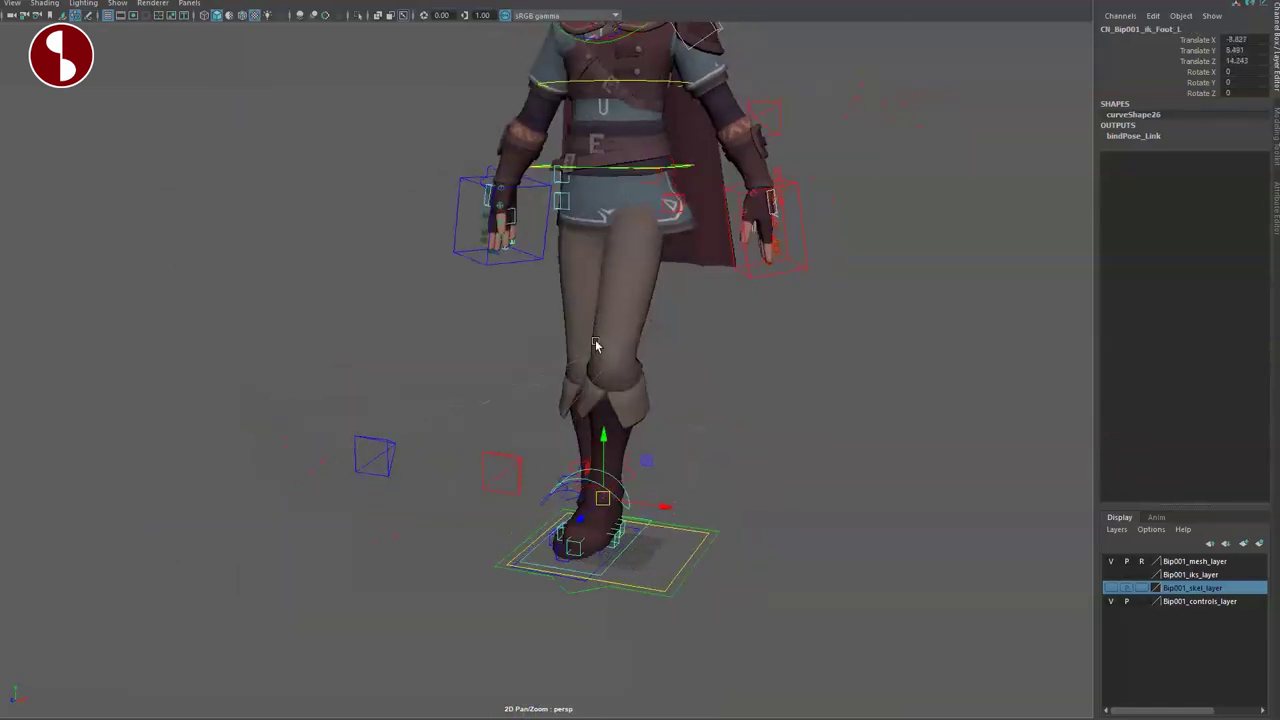
right_click_drag(597, 349, 711, 529, "alt")
left_click_drag(711, 529, 694, 520, "alt")
right_click_drag(694, 520, 580, 600, "alt")
left_click_drag(564, 602, 612, 612)
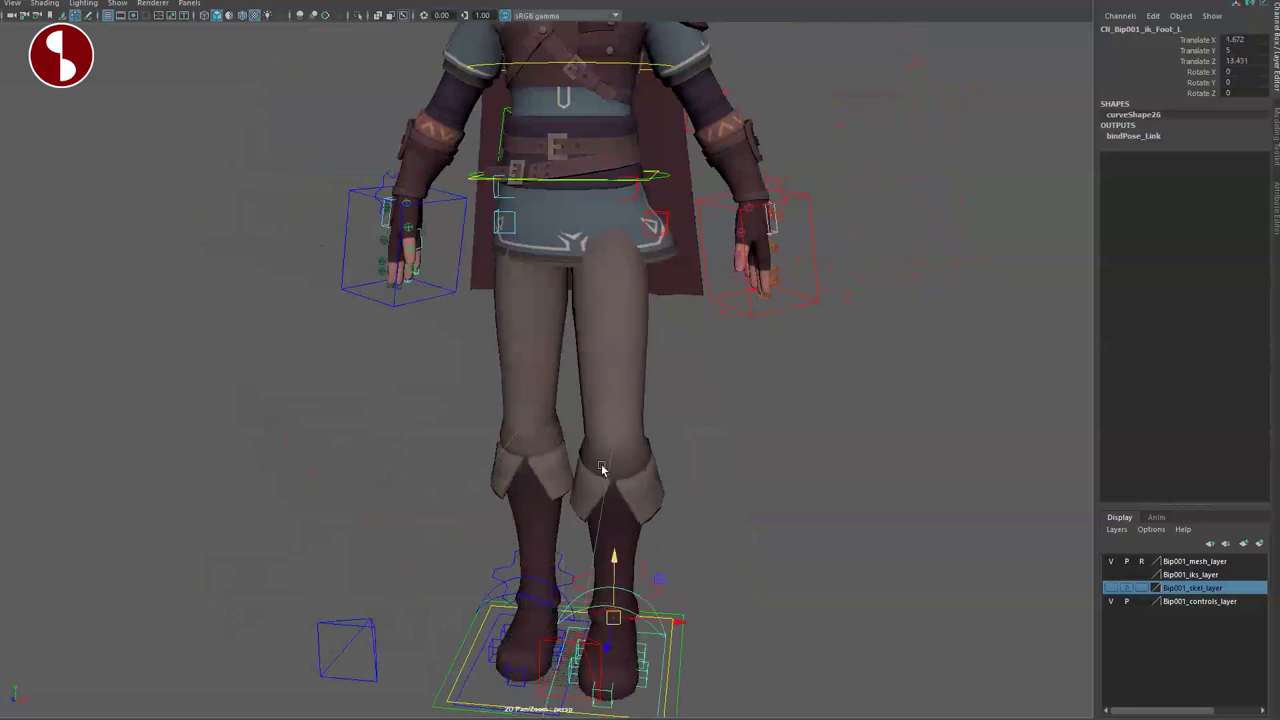
Step: Pull the tunic's lower front left control over the raised thigh, to about Translate Z 6.2 and Rotate Y -27
right_click_drag(603, 483, 640, 440, "alt")
left_click_drag(640, 440, 468, 403, "alt")
left_click_drag(563, 343, 580, 314, "alt")
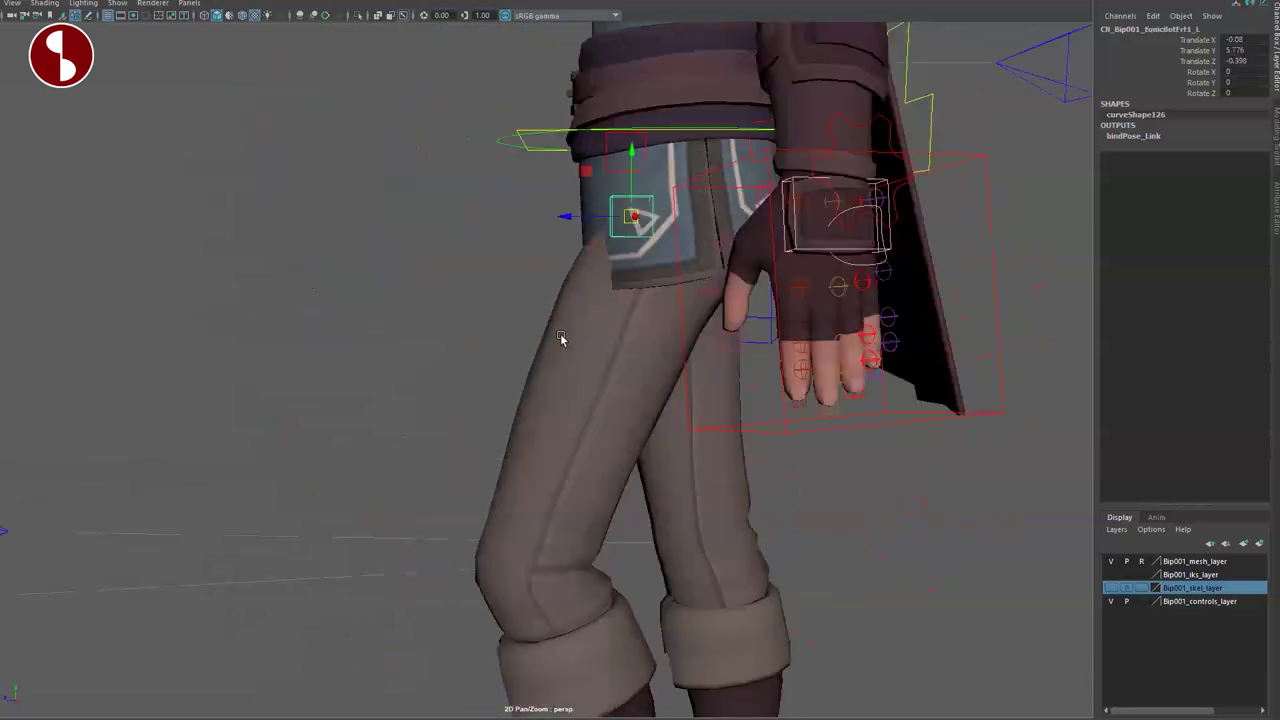
left_click_drag(624, 226, 561, 235)
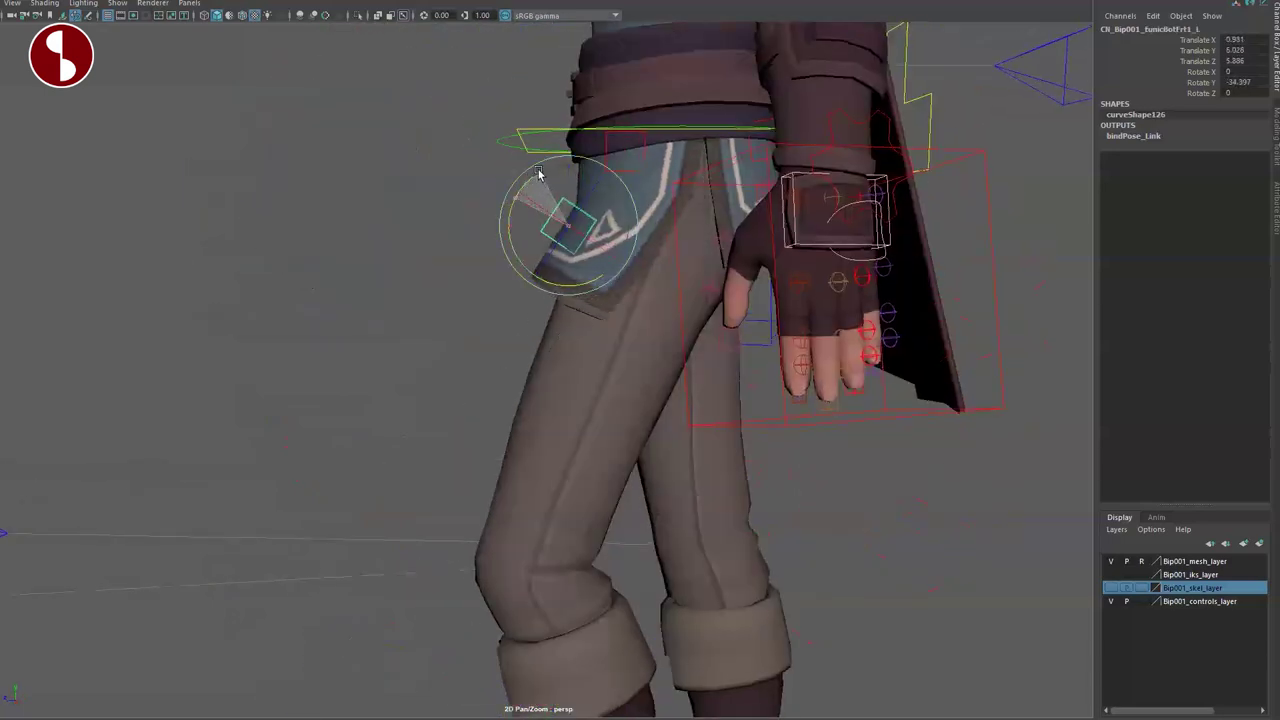
left_click_drag(533, 179, 729, 246, "alt")
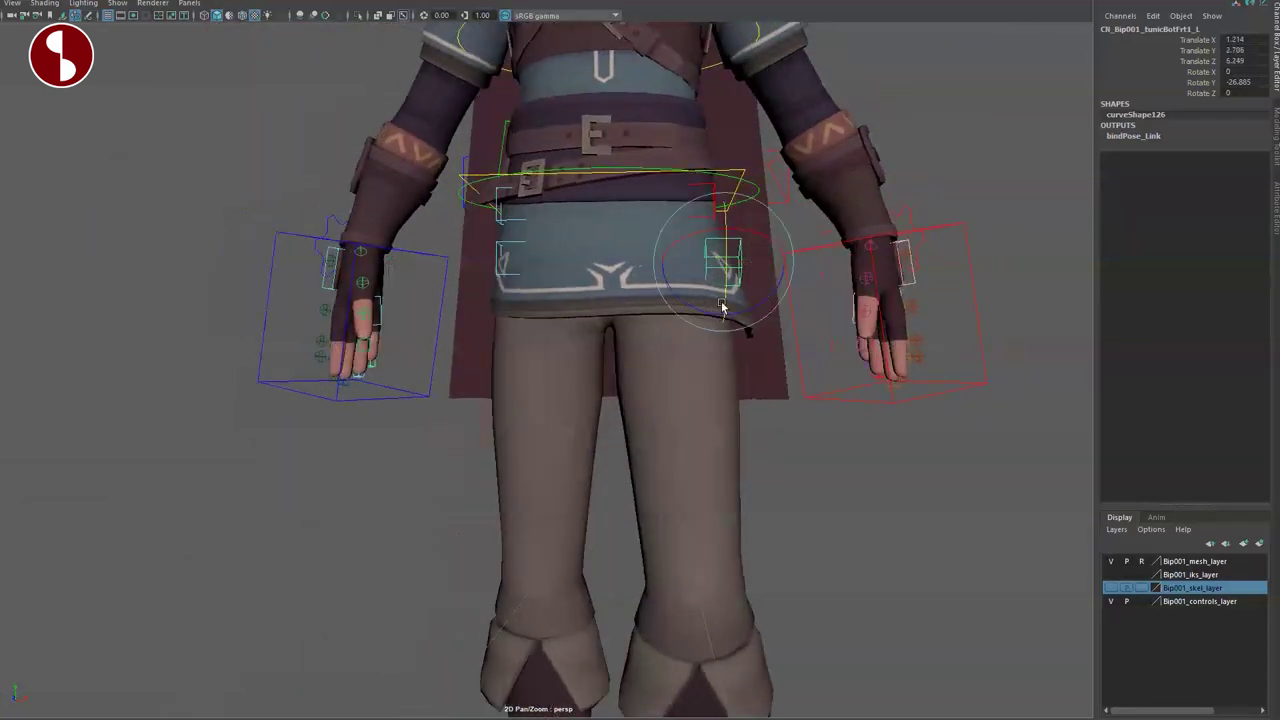
left_click_drag(705, 310, 704, 310)
Step: Adjust the lower front right tunic control to about Translate Y -1.7, then try moving the upper left tunic control and undo
key("q")
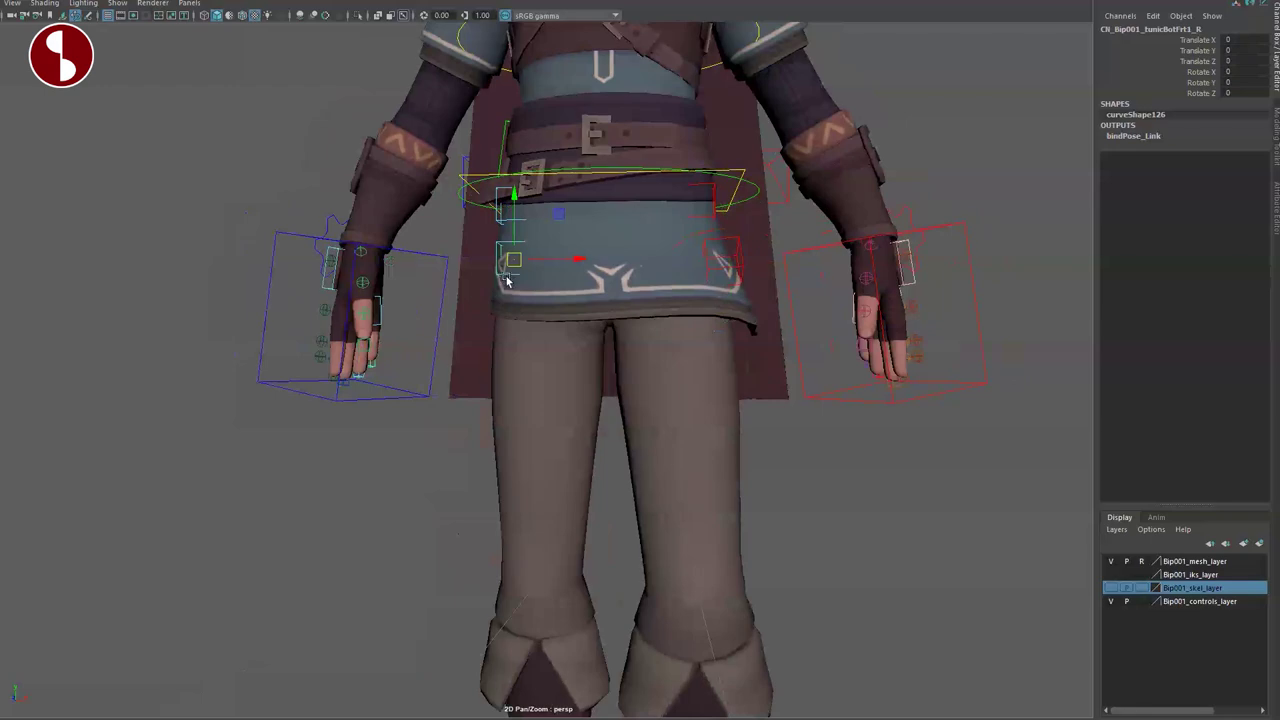
left_click_drag(516, 304, 577, 338, "alt")
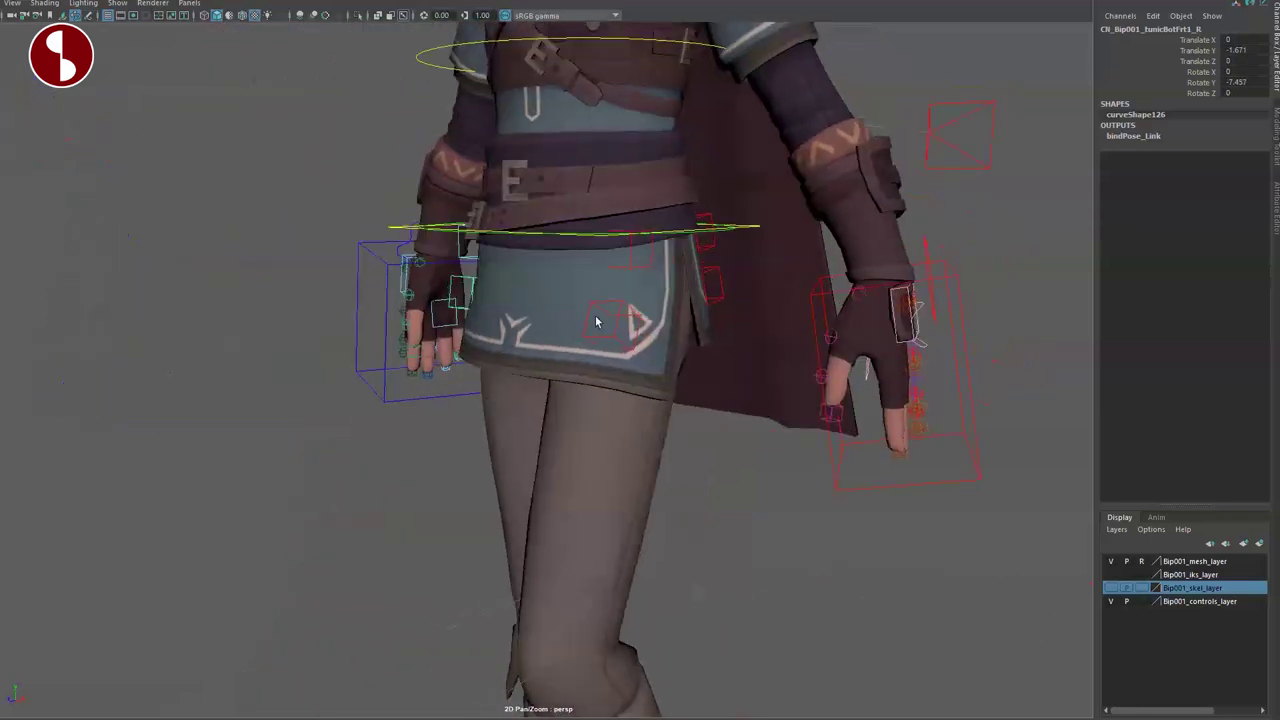
left_click(632, 269)
key("w")
left_click_drag(640, 250, 685, 245)
key("ctrl+z")
left_click_drag(735, 320, 684, 343, "alt")
Step: Select the upper front left tunic control and set its Auto attribute to 1
left_click(790, 290)
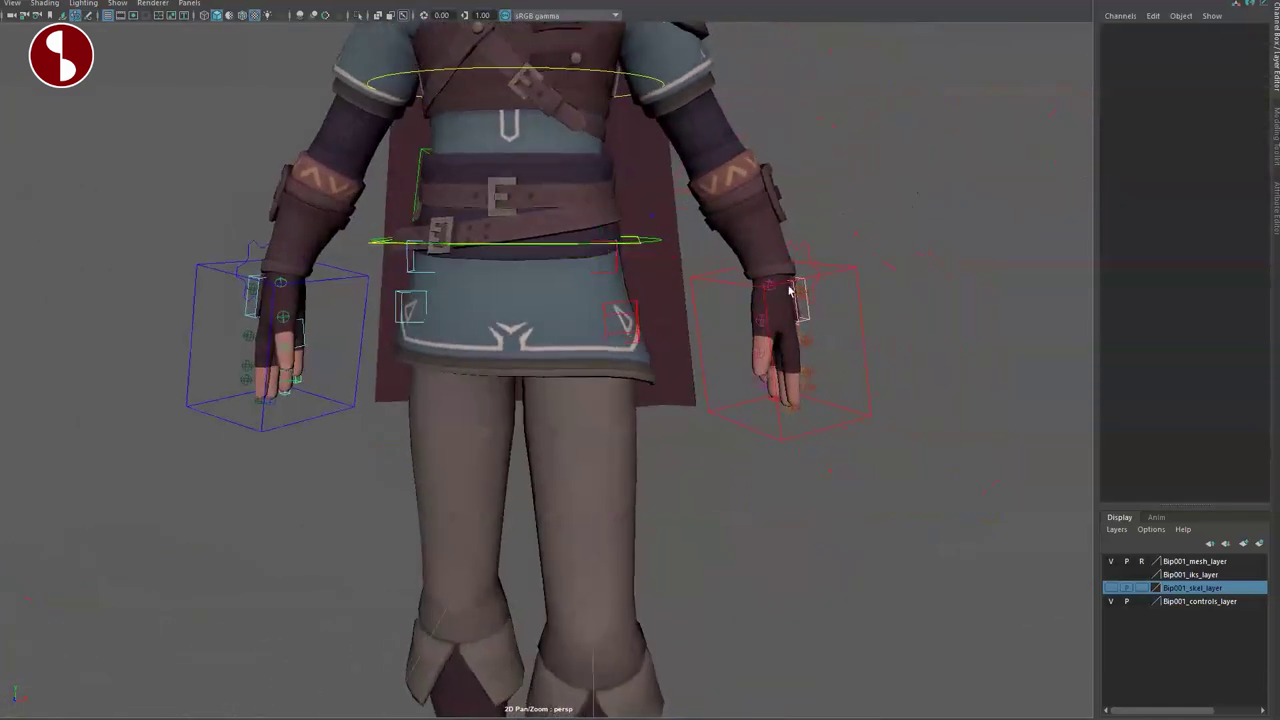
left_click(611, 303)
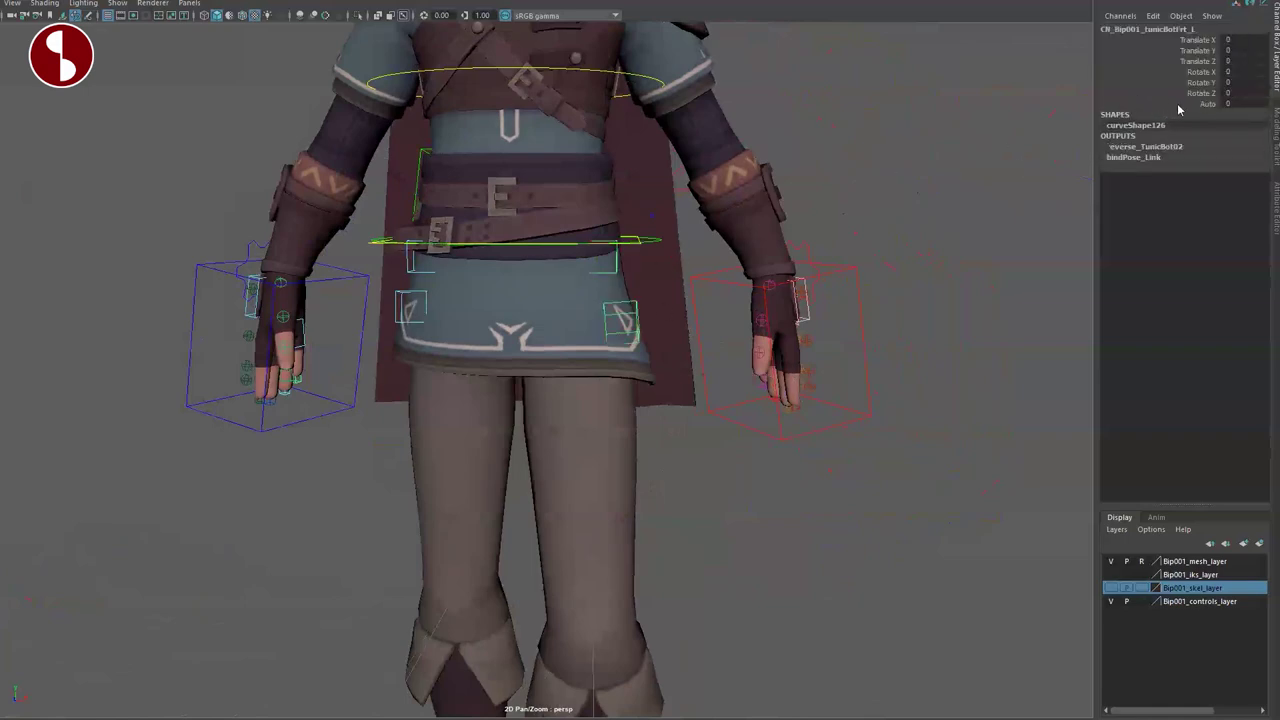
left_click(1185, 104)
middle_click_drag(700, 214, 716, 214)
left_click_drag(530, 427, 483, 457, "alt")
middle_click_drag(483, 457, 560, 395, "alt")
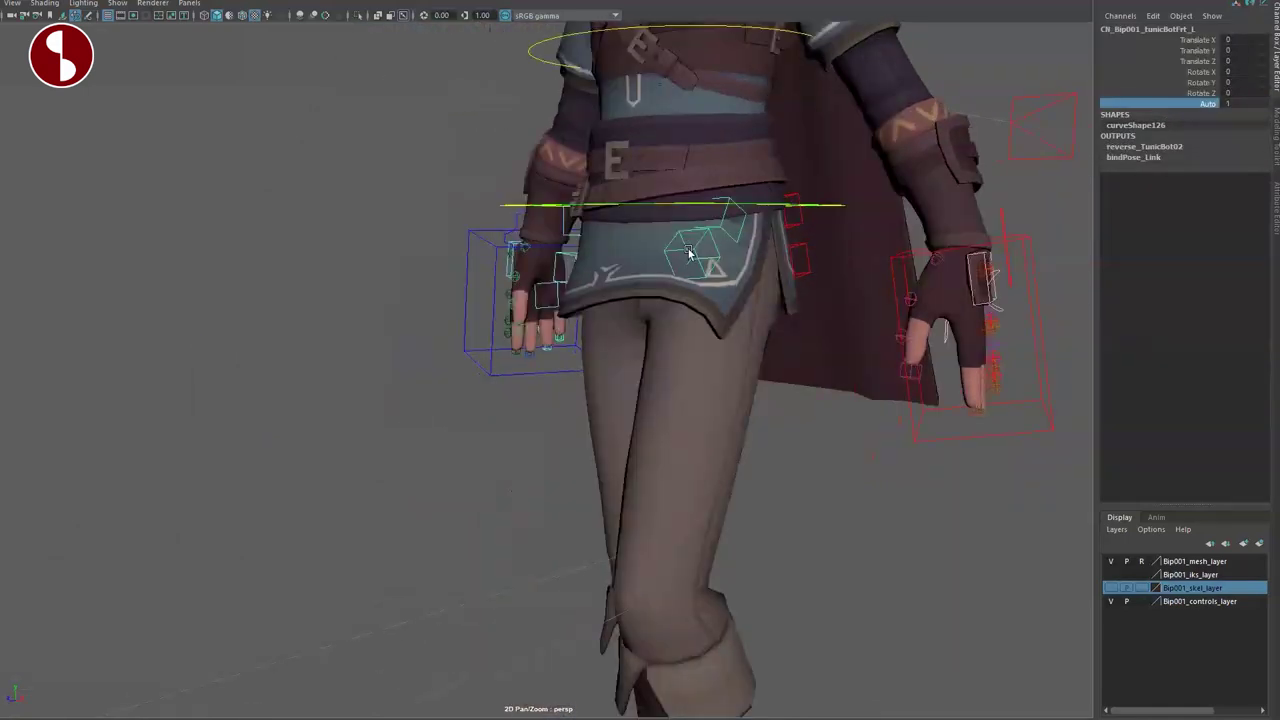
Step: Reset the lower front left tunic control's translation and rotation to 0 and set Auto to 1 on the upper right tunic control
left_click(691, 256)
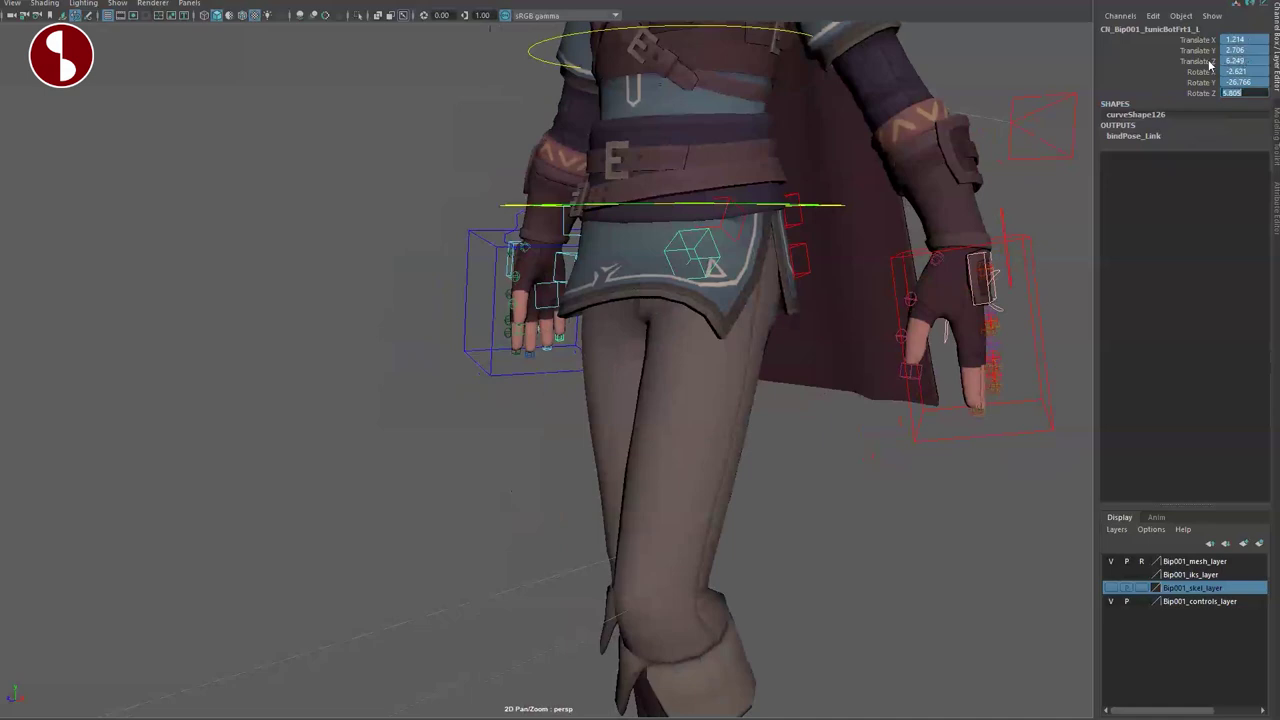
type("0")
key("Return")
left_click_drag(516, 356, 569, 360, "alt")
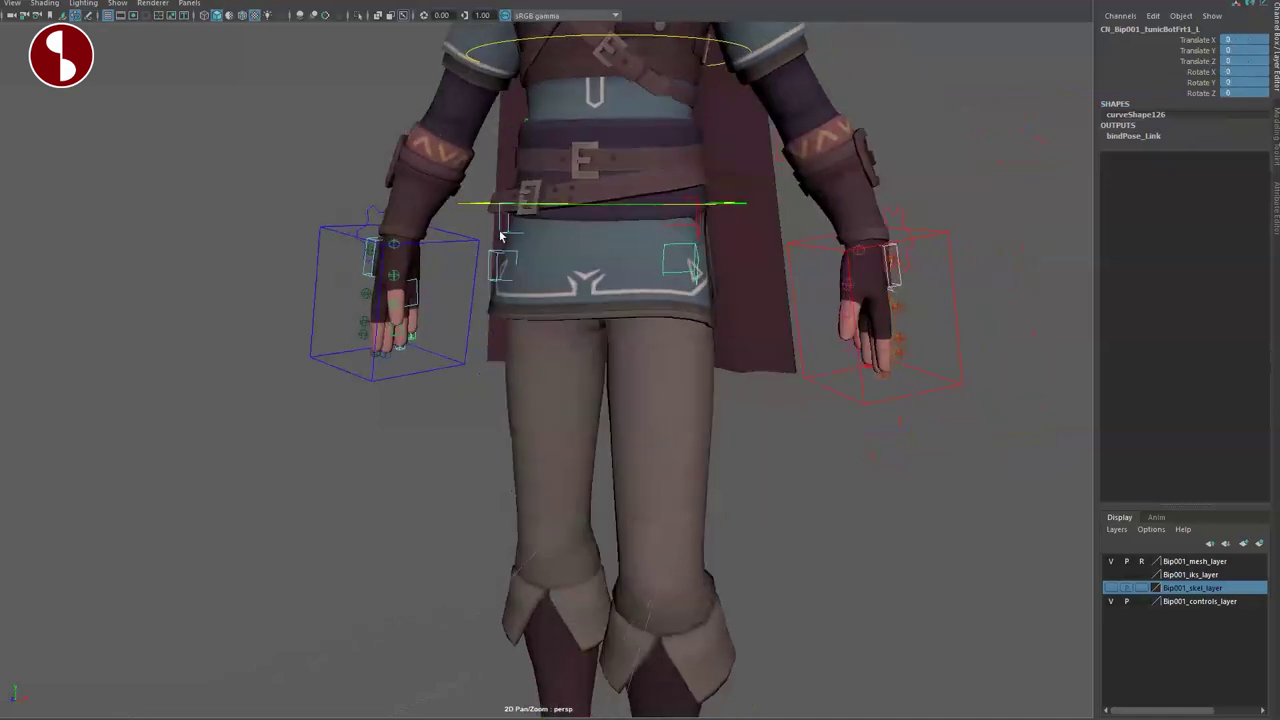
left_click(502, 229)
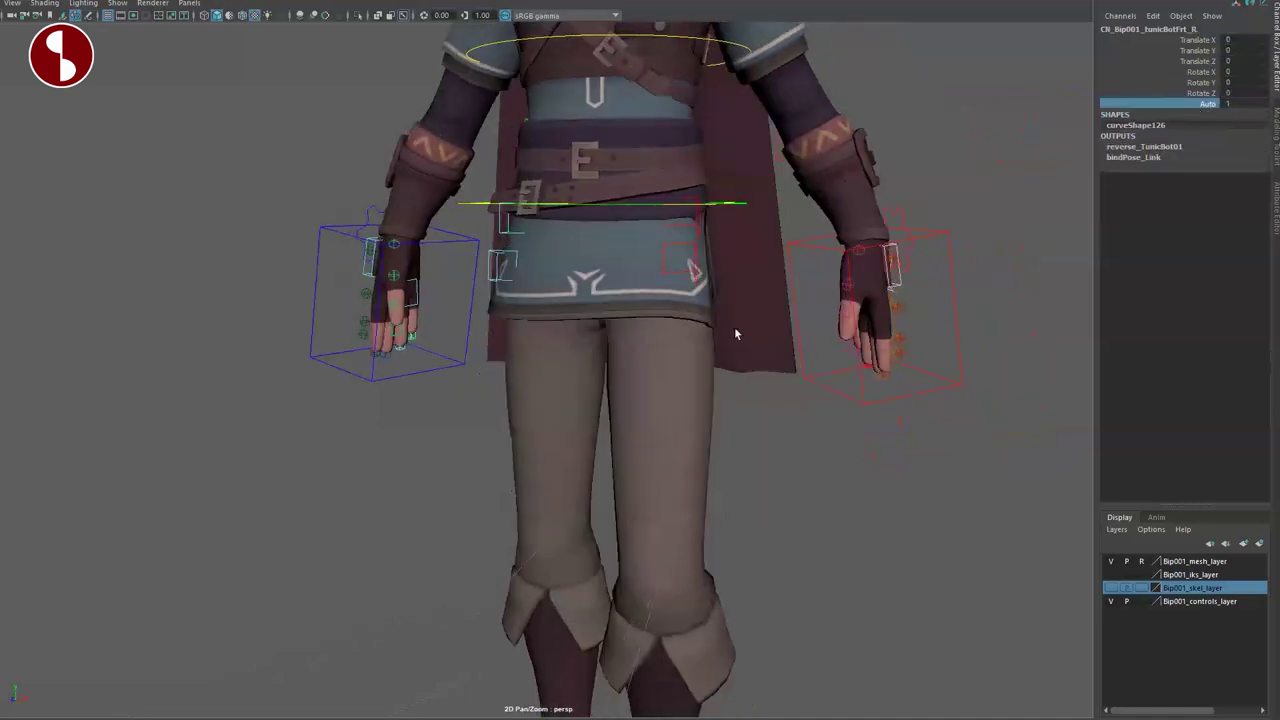
Step: Raise the left foot's IK control to test the automatic tunic and nudge the lower front left tunic control to about Translate X -0.8
right_click_drag(738, 427, 400, 360, "alt")
middle_click_drag(400, 360, 404, 350, "alt")
left_click(628, 577)
left_click_drag(628, 577, 597, 496, "alt")
key("w")
left_click_drag(594, 560, 691, 545, "alt")
middle_click_drag(583, 321, 491, 358, "alt")
right_click_drag(491, 358, 570, 430, "alt")
left_click_drag(570, 430, 542, 385, "alt")
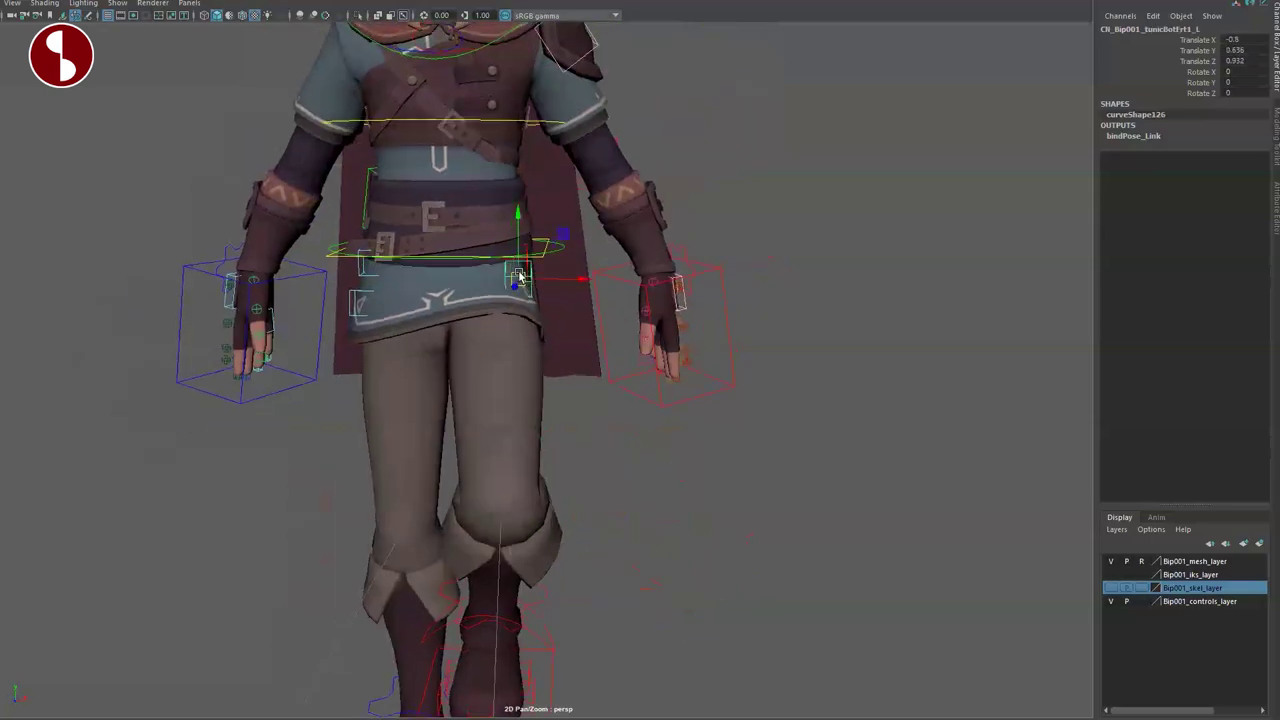
Step: Undo the latest left foot and front tunic control adjustments
left_click_drag(547, 290, 476, 413, "alt")
key("ctrl+z")
key("ctrl+z")
key("ctrl+z")
key("ctrl+z")
key("ctrl+z")
key("ctrl+z")
key("ctrl+z")
key("ctrl+z")
key("ctrl+z")
key("ctrl+z")
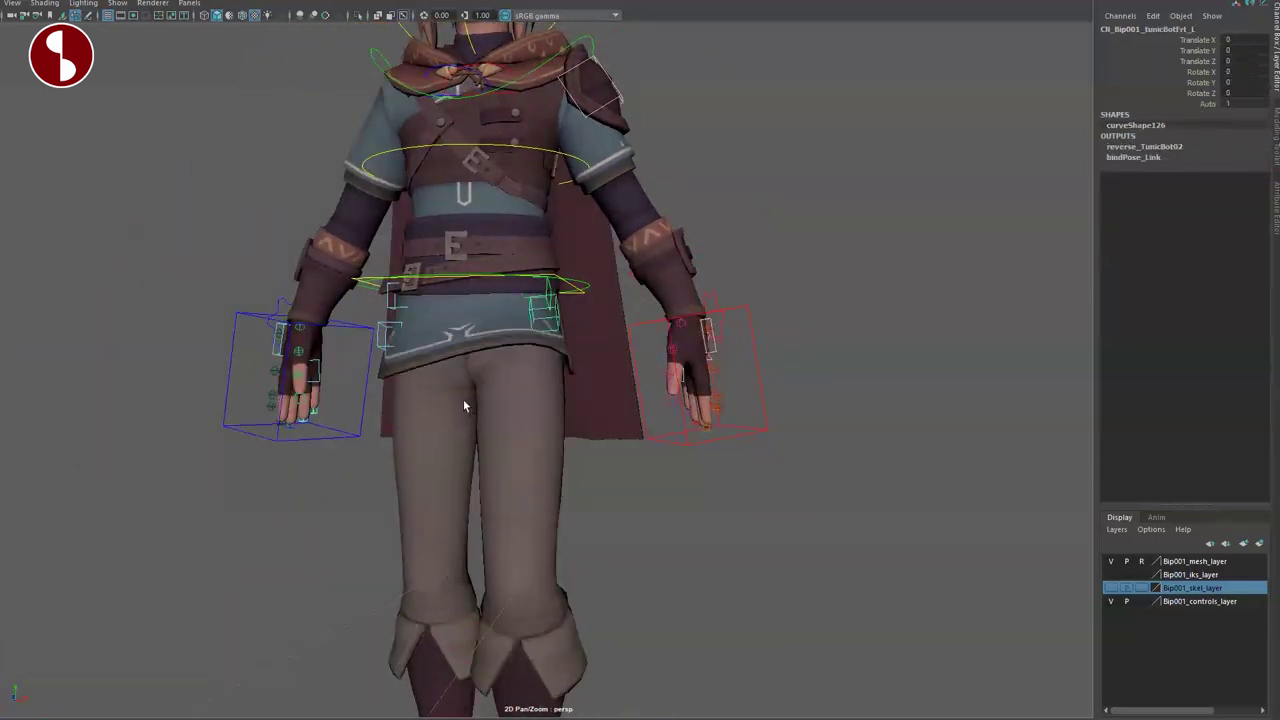
Step: Select the core control at the waist, try moving the body to about Translate X -10, and undo
middle_click_drag(427, 362, 454, 370, "alt")
left_click(454, 370)
left_click_drag(454, 370, 617, 513, "alt")
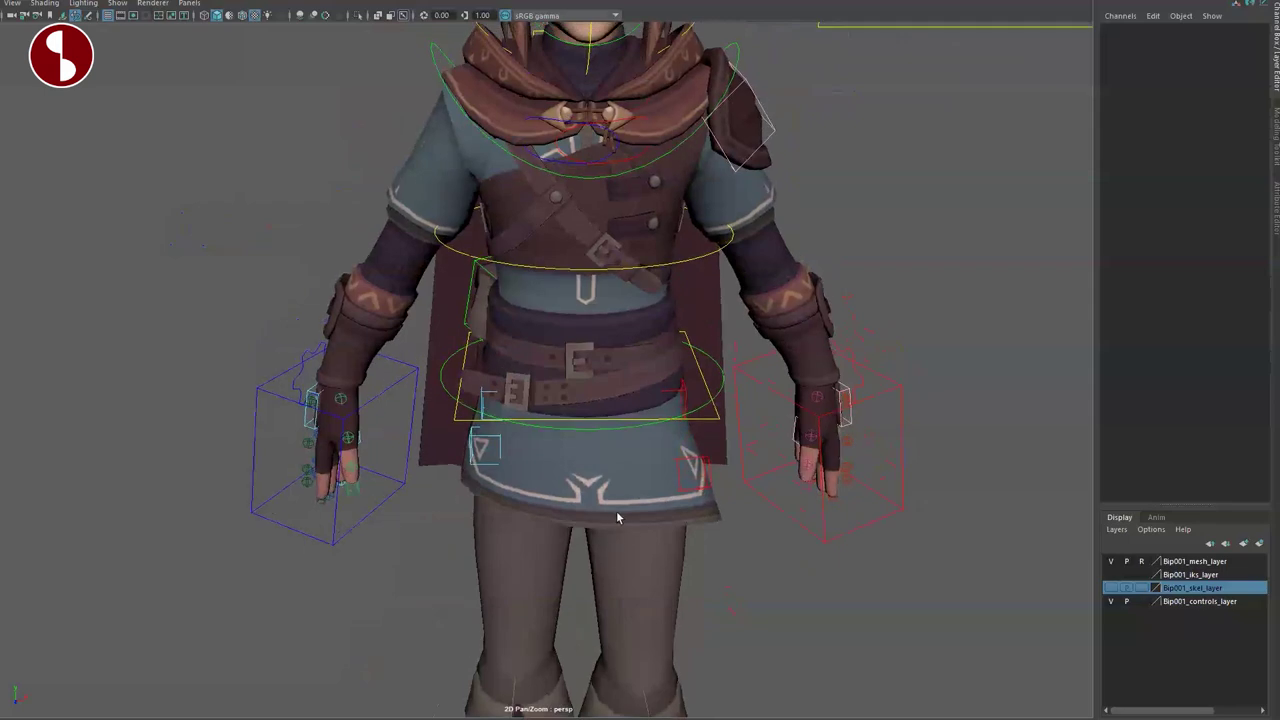
scroll(692, 485, "down", 1)
left_click_drag(695, 484, 681, 483, "alt")
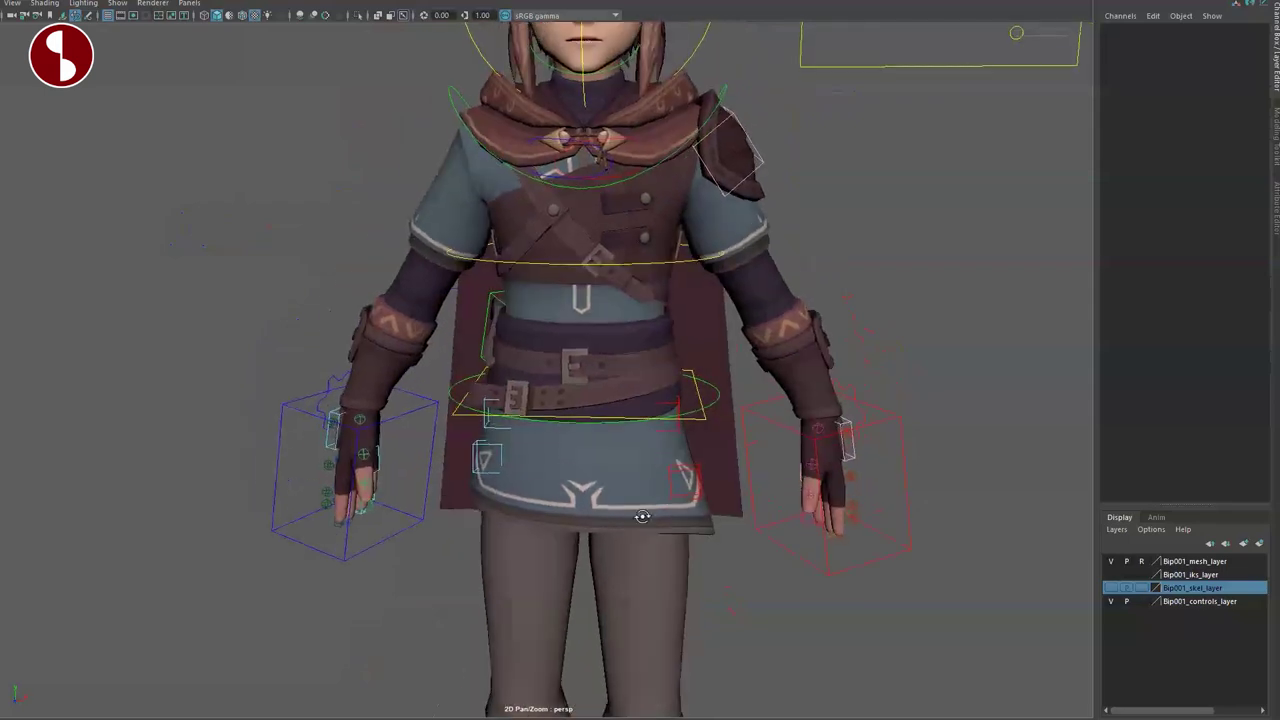
left_click(704, 419)
scroll(640, 450, "down", 1)
middle_click_drag(504, 470, 539, 485, "alt")
scroll(534, 473, "down", 1)
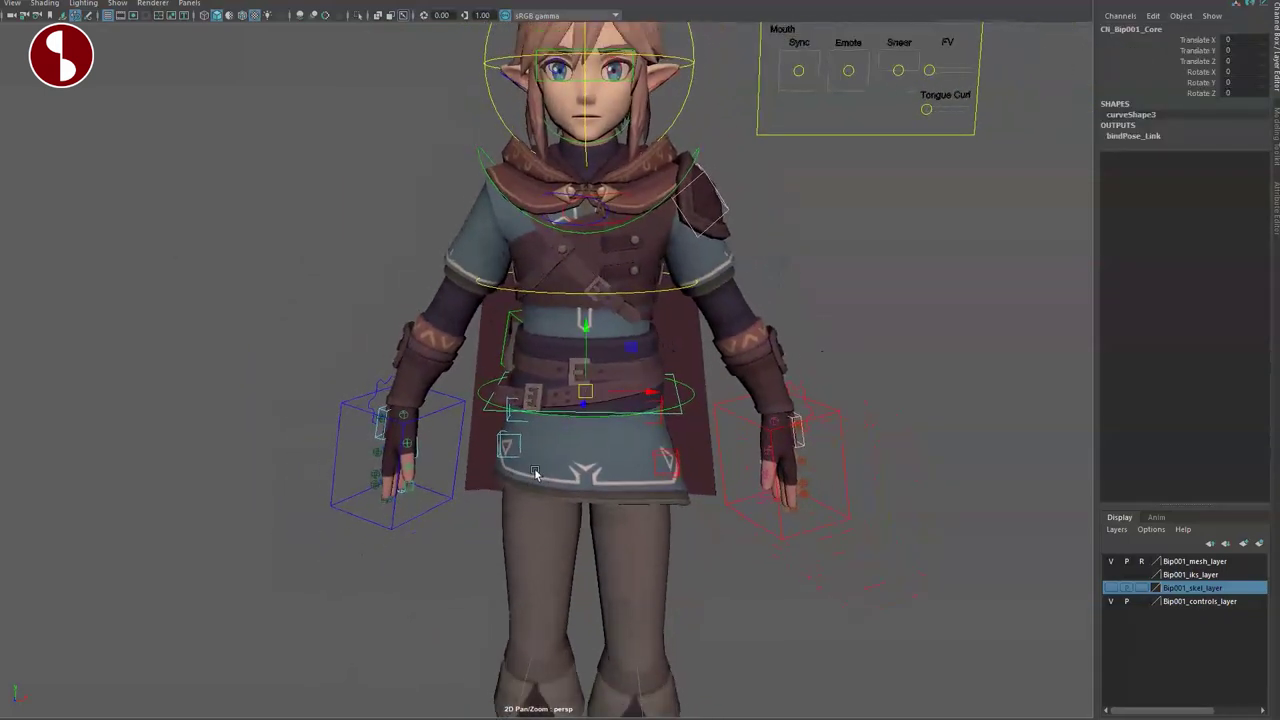
middle_click_drag(578, 425, 568, 396, "alt")
scroll(590, 415, "down", 5)
left_click_drag(602, 351, 588, 434)
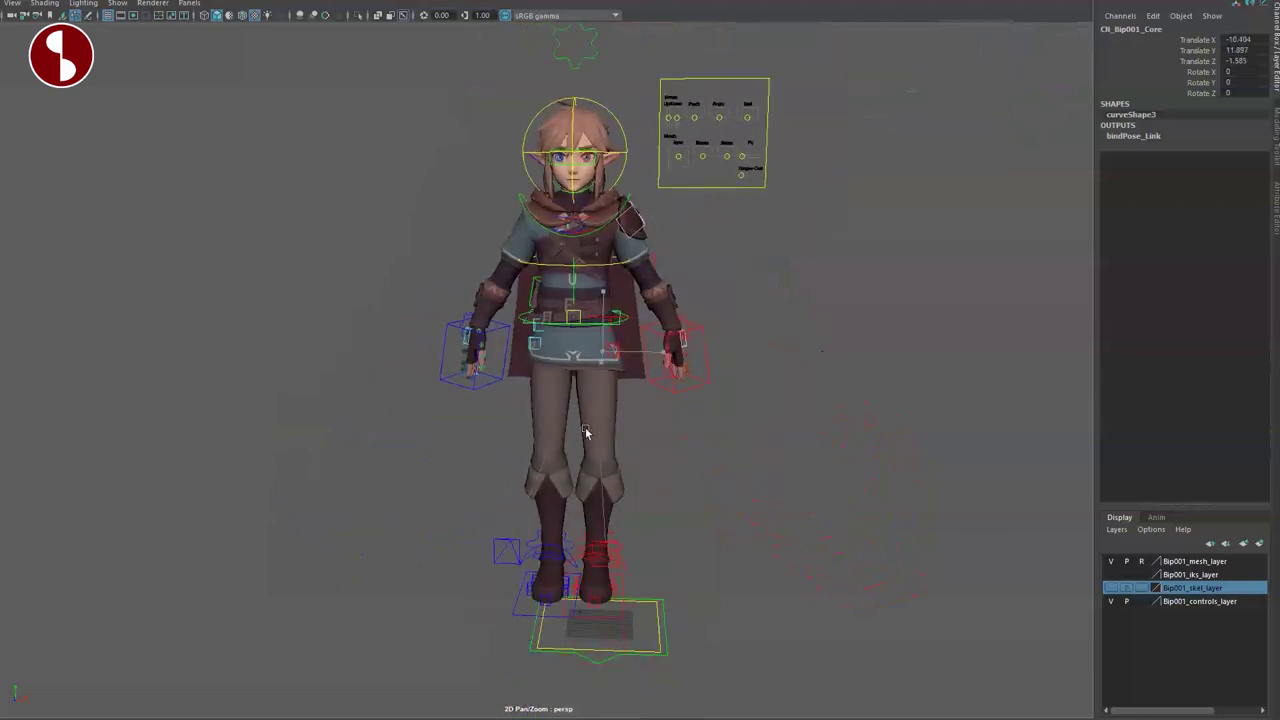
key("ctrl+z")
Step: Try moving the control on the ground beneath the feet and the pelvis control, undoing each move
left_click(663, 636)
left_click_drag(604, 567, 606, 612)
key("ctrl+z")
left_click(659, 354)
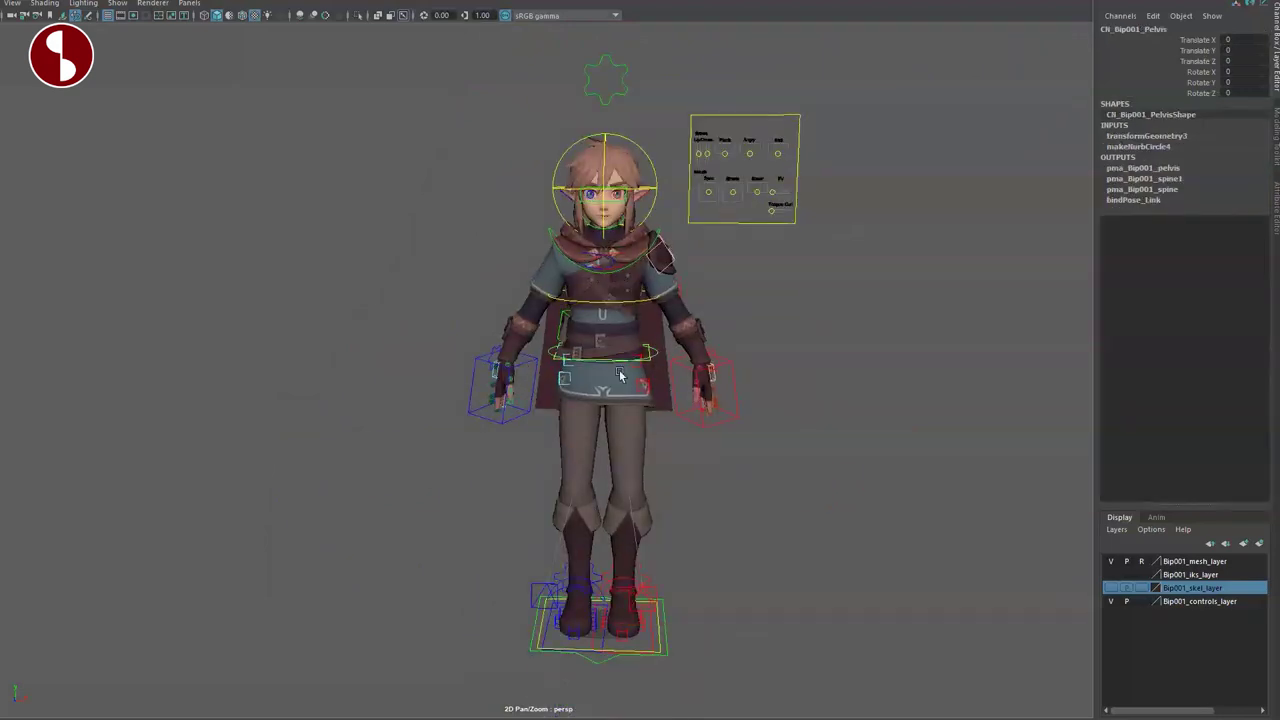
left_click_drag(600, 352, 565, 411)
key("ctrl+z")
Step: Check the waist controls from the side, try moving the COG control, and undo the move
left_click(650, 349)
key("ctrl+z")
left_click_drag(529, 457, 686, 449, "alt")
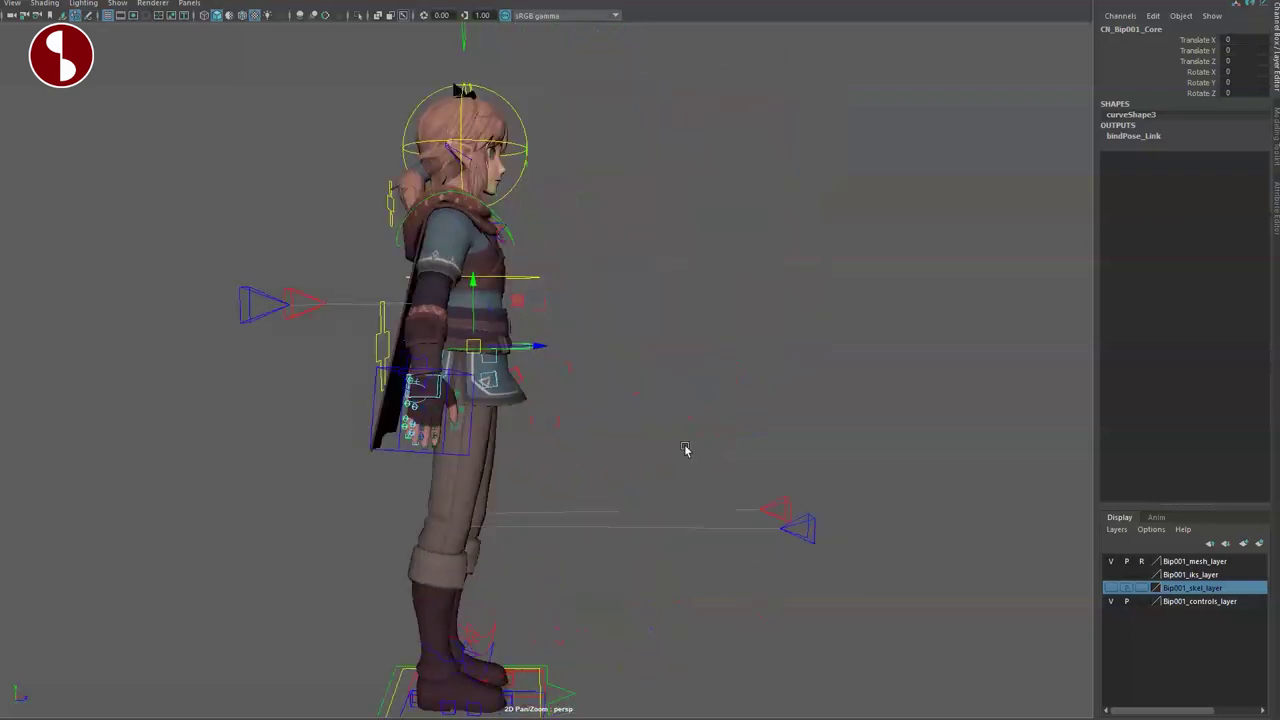
left_click(368, 328)
left_click_drag(368, 328, 326, 391, "alt")
left_click_drag(581, 333, 596, 368)
key("ctrl+z")
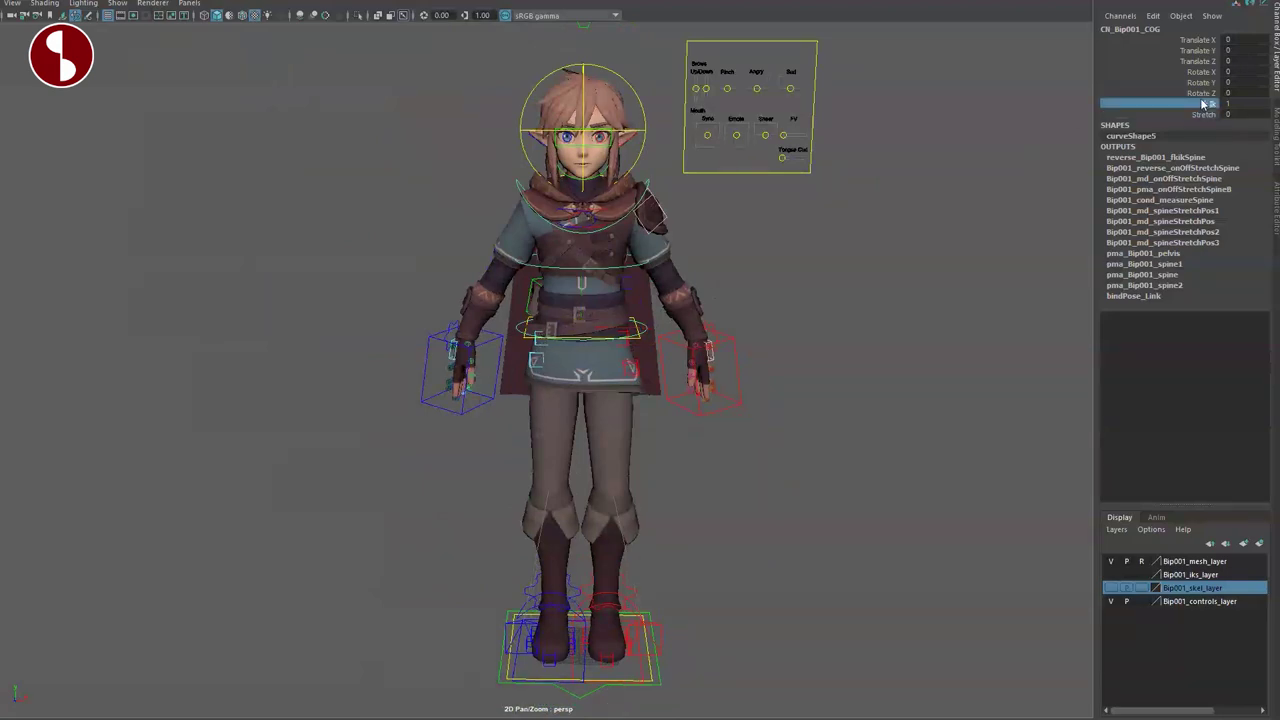
Step: Set the COG control's Fk Ik to 0, try rotating the pelvis and upper spine FK controls together, and undo the rotation
right_click_drag(517, 423, 551, 491, "alt")
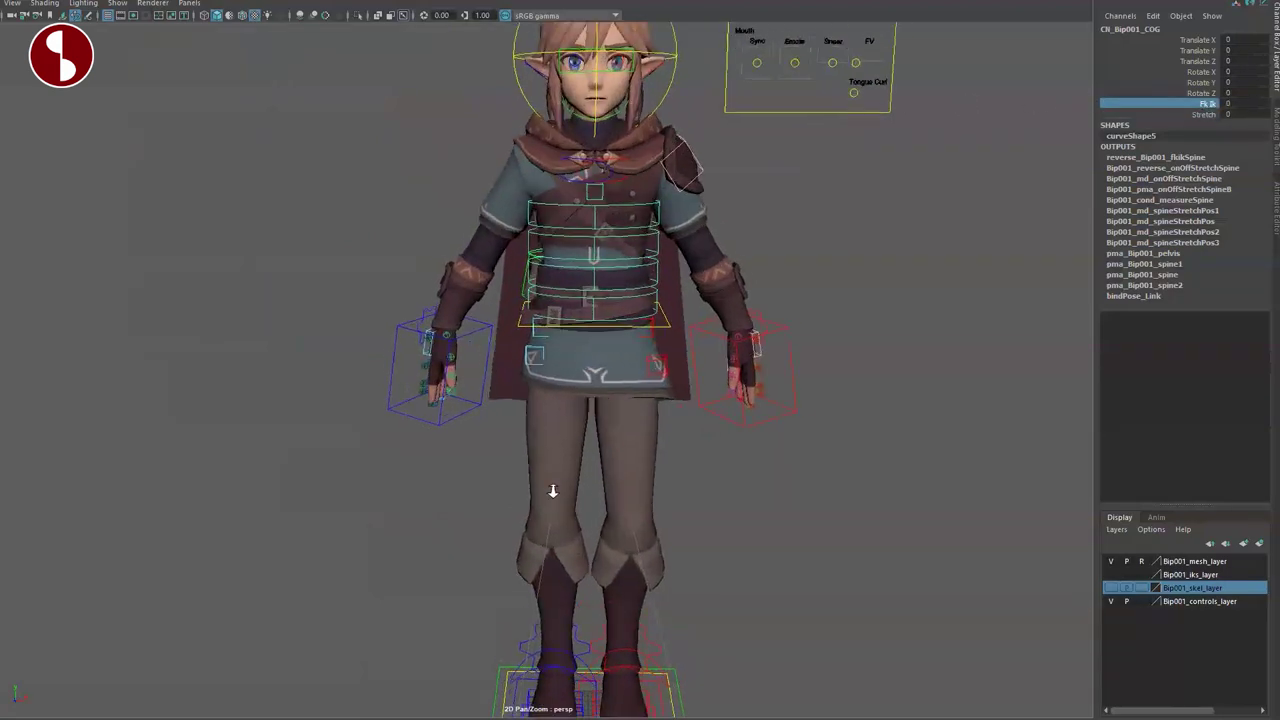
left_click_drag(551, 491, 549, 440, "alt")
middle_click_drag(549, 440, 552, 477, "alt")
left_click(662, 345)
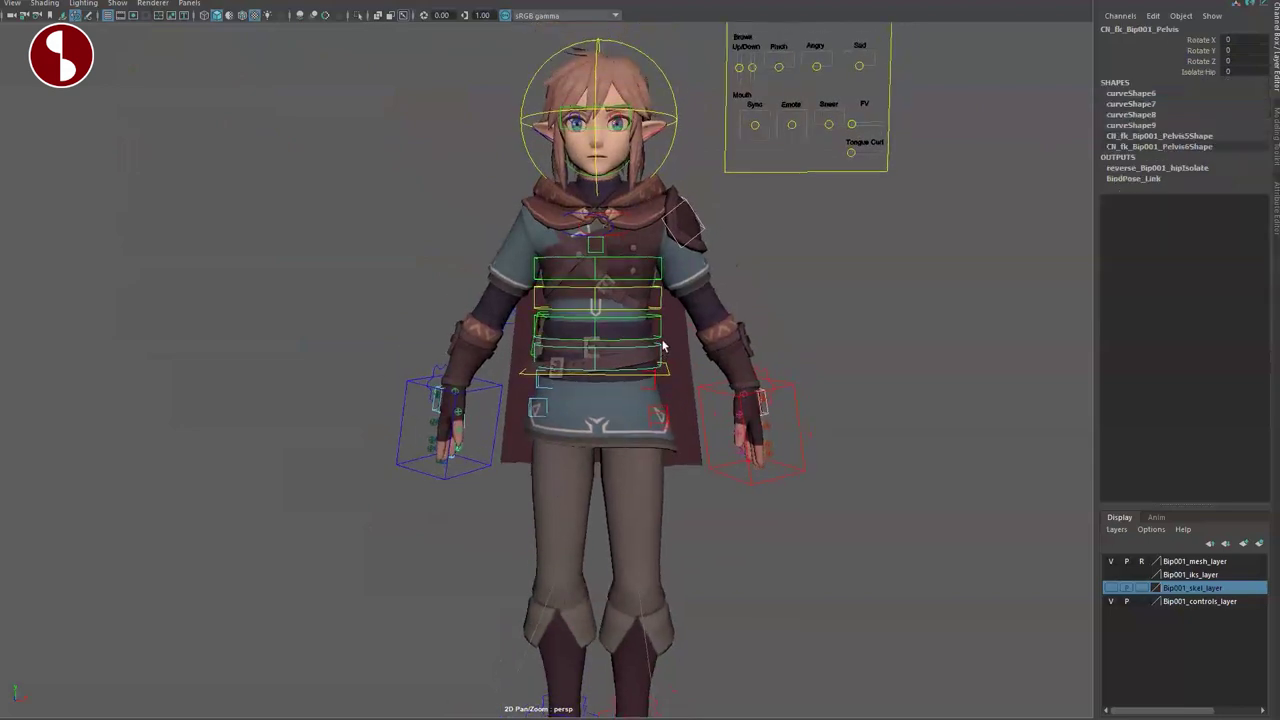
left_click(662, 278)
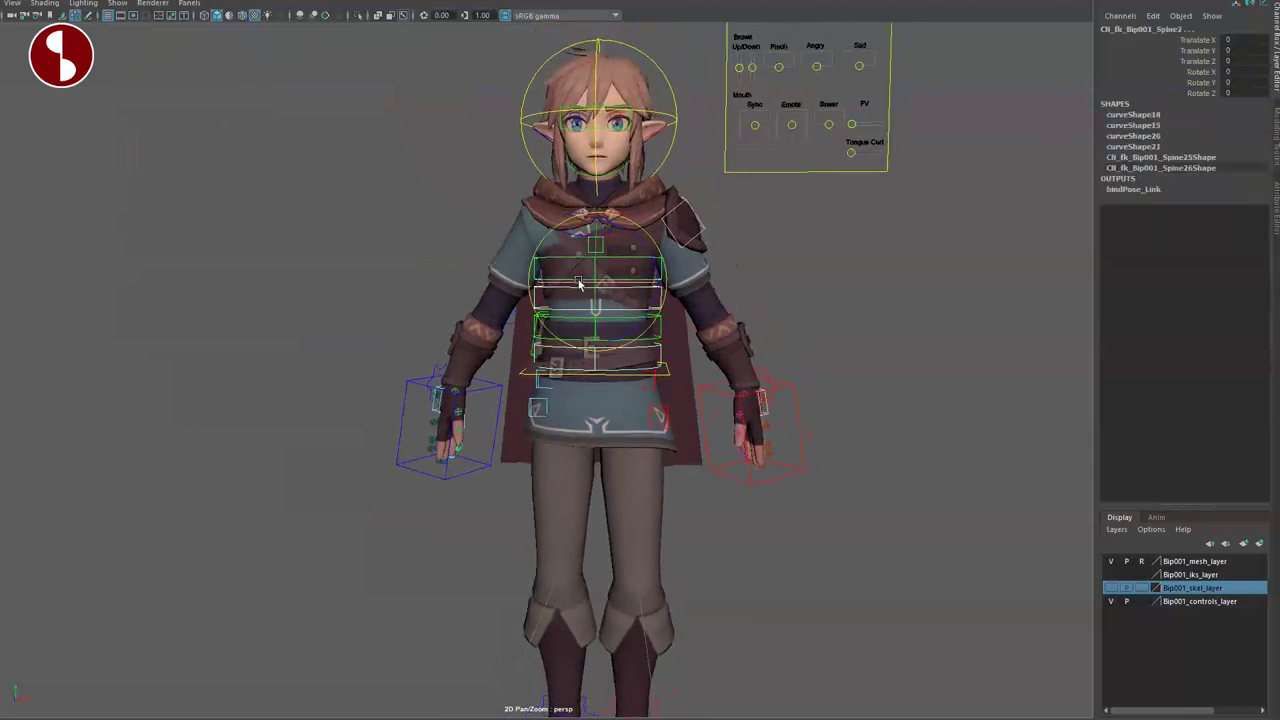
mouse_move(615, 231)
left_mouse_down()
mouse_move(700, 255)
mouse_move(530, 255)
mouse_move(650, 245)
mouse_move(555, 248)
mouse_move(626, 241)
left_mouse_up()
key("ctrl+z")
Step: Try moving and rotating the FK pelvis control at the waist, undoing each change
left_click(594, 353)
key("w")
mouse_move(594, 354)
left_mouse_down()
mouse_move(611, 348)
mouse_move(603, 375)
left_mouse_up()
key("ctrl+z")
left_click_drag(563, 426, 602, 406, "alt")
left_click(615, 411)
left_click(597, 356)
key("e")
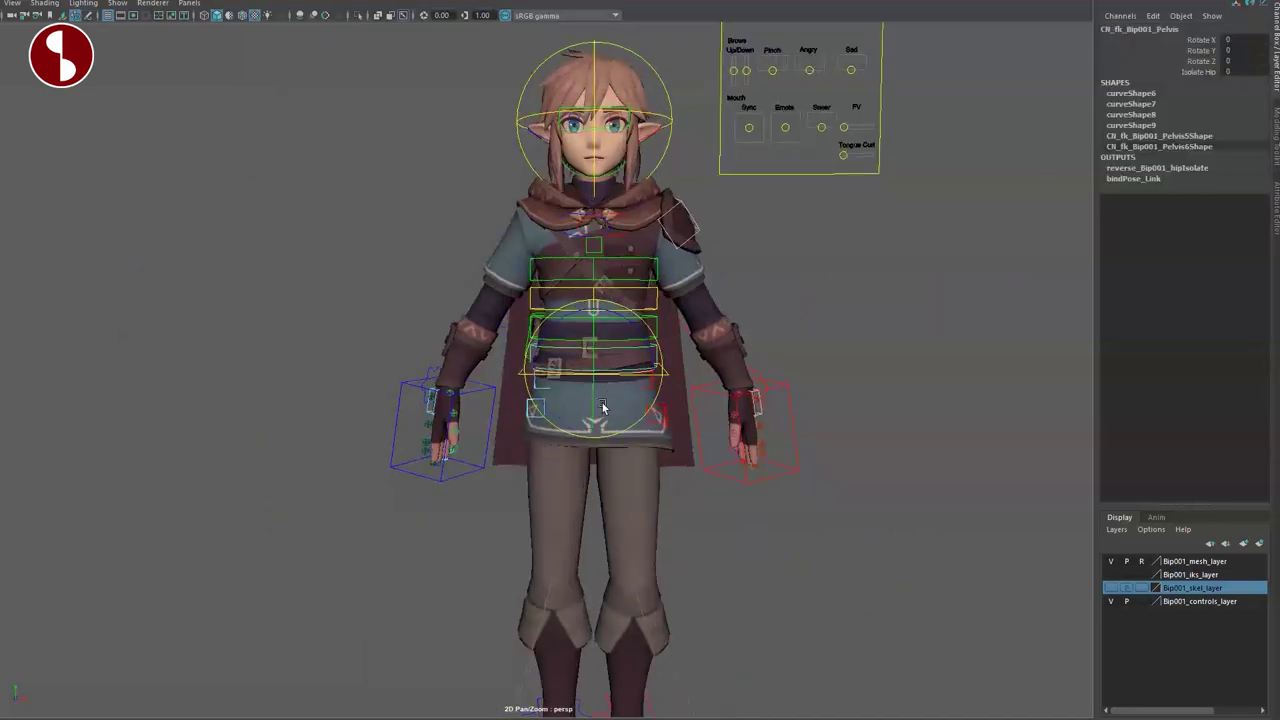
mouse_move(637, 327)
left_mouse_down()
mouse_move(615, 342)
mouse_move(619, 328)
left_mouse_up()
key("ctrl+z")
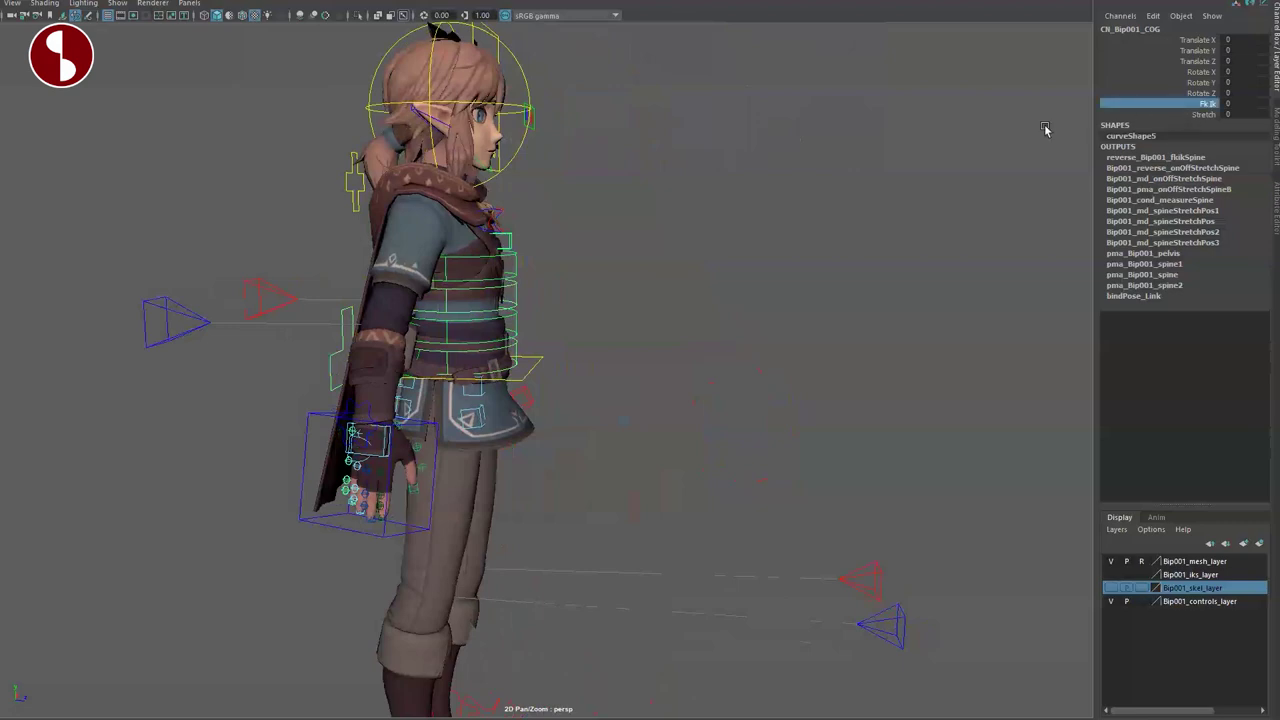
Step: Set the COG control's Fk Ik to 1 and try adjusting the chest controls, undoing each change
left_click_drag(704, 438, 500, 440, "alt")
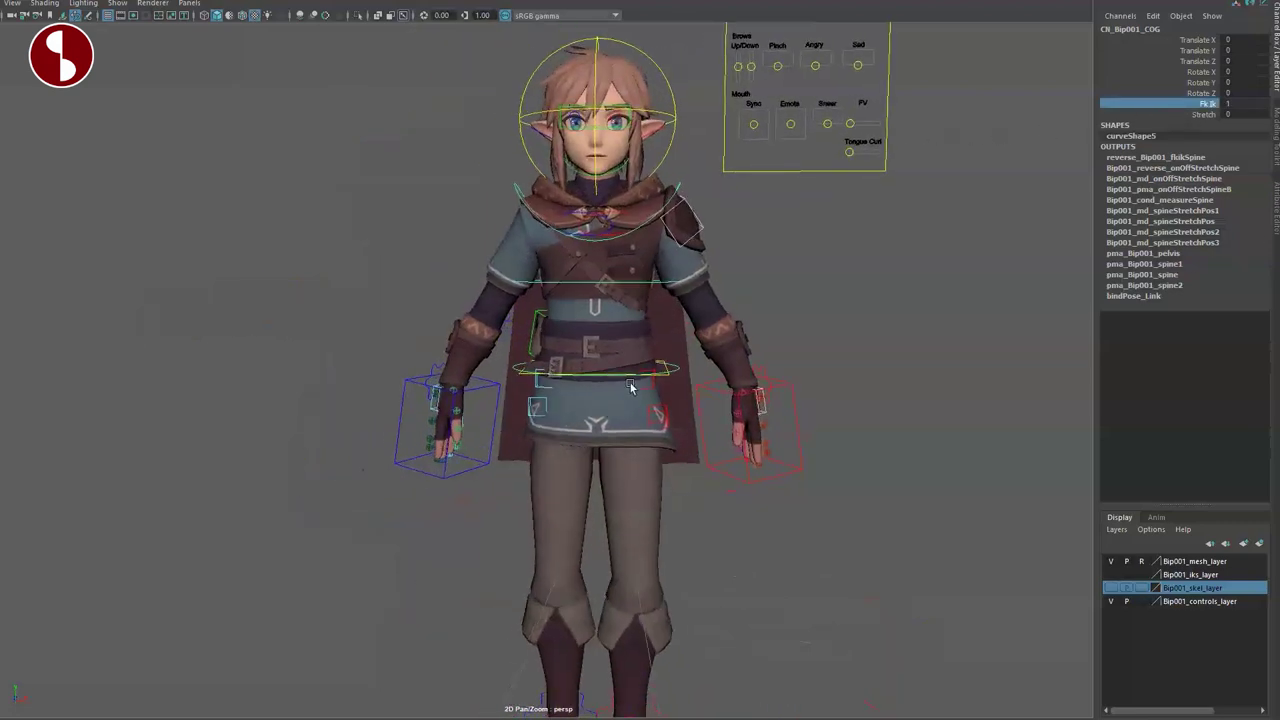
left_click(647, 265)
left_click_drag(638, 263, 642, 297)
key("ctrl+z")
middle_click_drag(642, 297, 633, 322, "alt")
left_click(612, 268)
key("w")
left_click_drag(608, 268, 617, 297)
key("ctrl+z")
Step: Select the chest control below the collar, try moving it, and undo the last move
right_click_drag(583, 334, 629, 354, "alt")
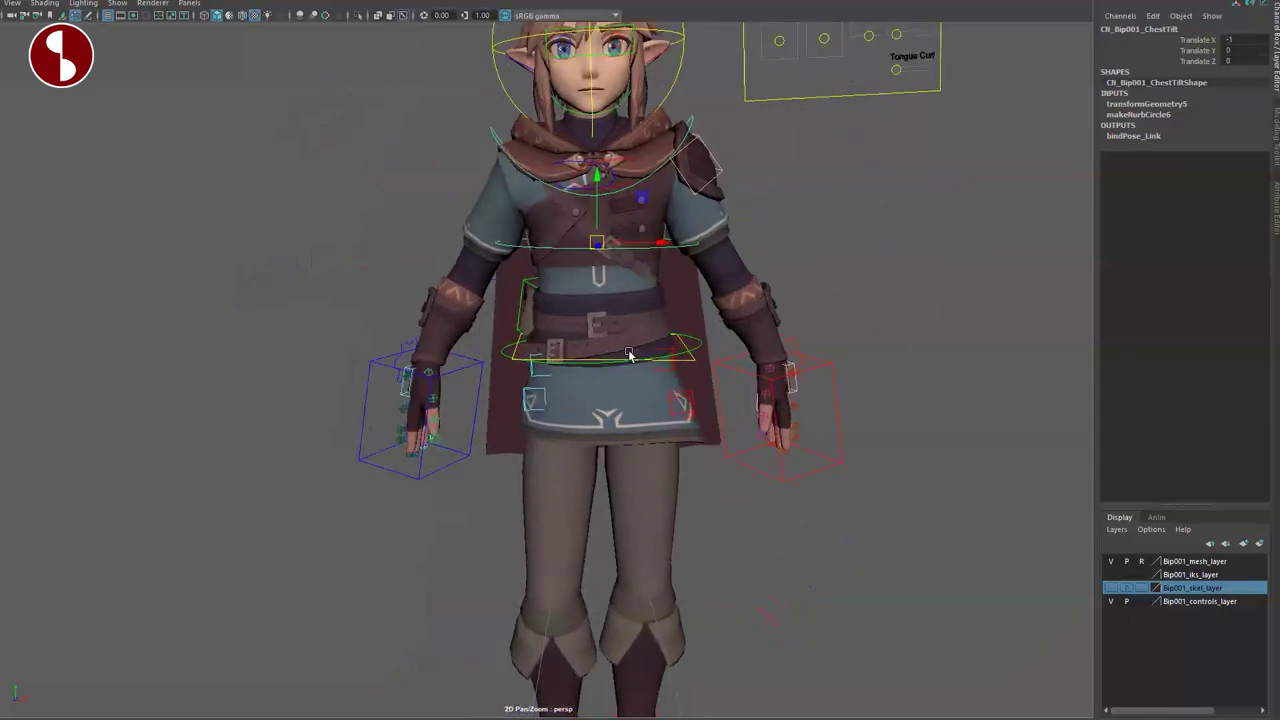
middle_click_drag(629, 354, 612, 418, "alt")
left_click(577, 254)
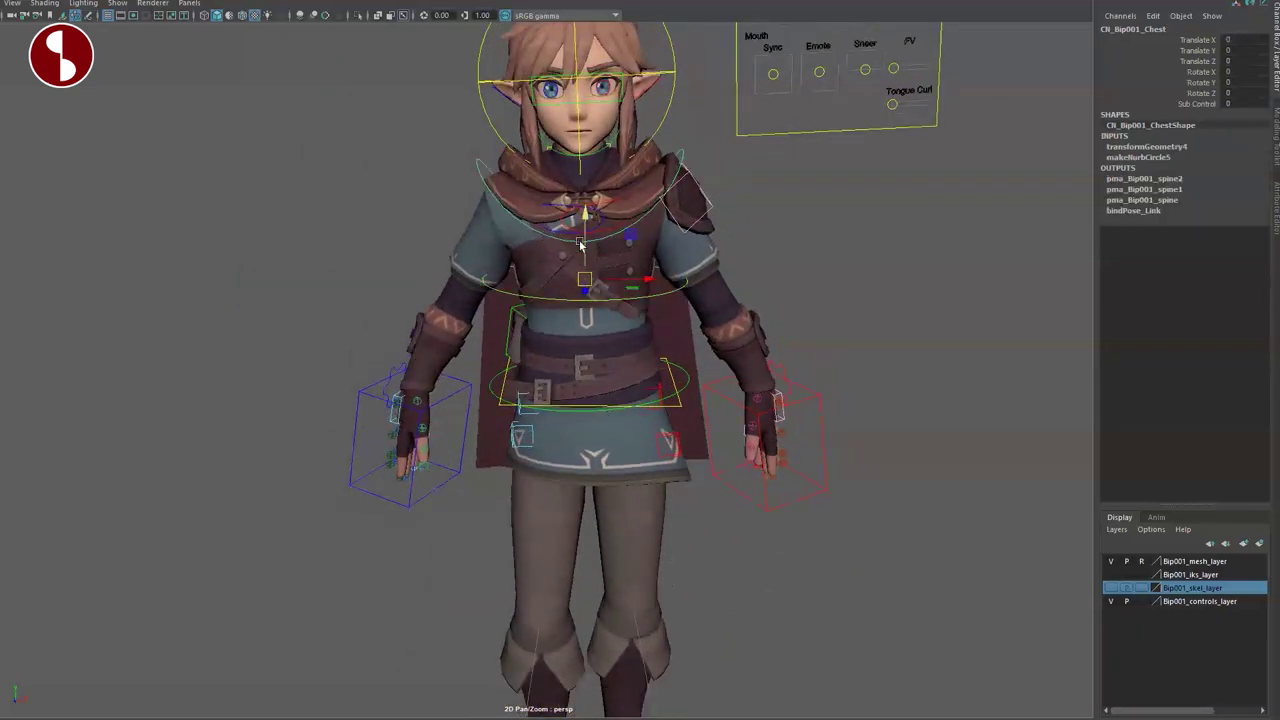
left_click_drag(598, 260, 603, 289)
right_click_drag(603, 290, 575, 295, "alt")
left_click_drag(596, 243, 591, 272)
key("ctrl+z")
Step: Set the chest's Sub Control to 1, try rotating the chest to about 25 in Rotate Z, and undo the rotation
middle_click_drag(614, 388, 648, 411, "alt")
right_click_drag(648, 413, 621, 408, "alt")
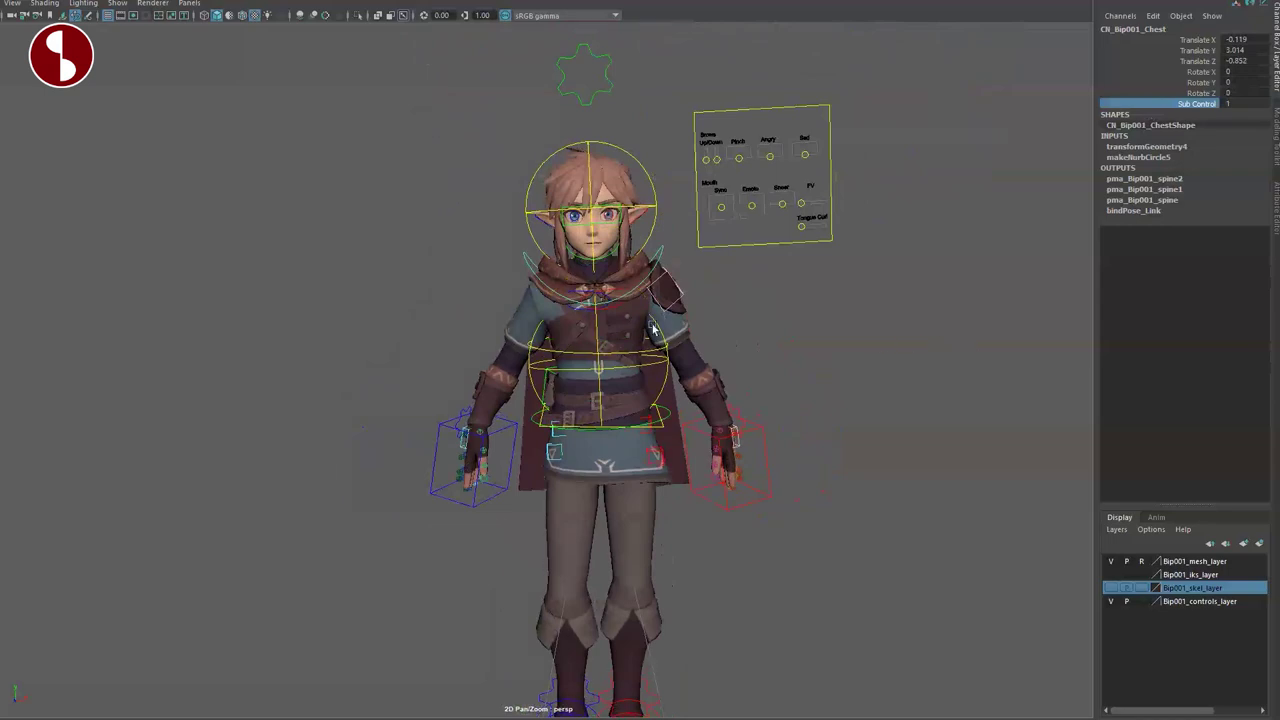
mouse_move(631, 289)
left_mouse_down()
mouse_move(660, 289)
mouse_move(595, 289)
mouse_move(650, 292)
mouse_move(612, 298)
mouse_move(636, 306)
mouse_move(617, 297)
left_mouse_up()
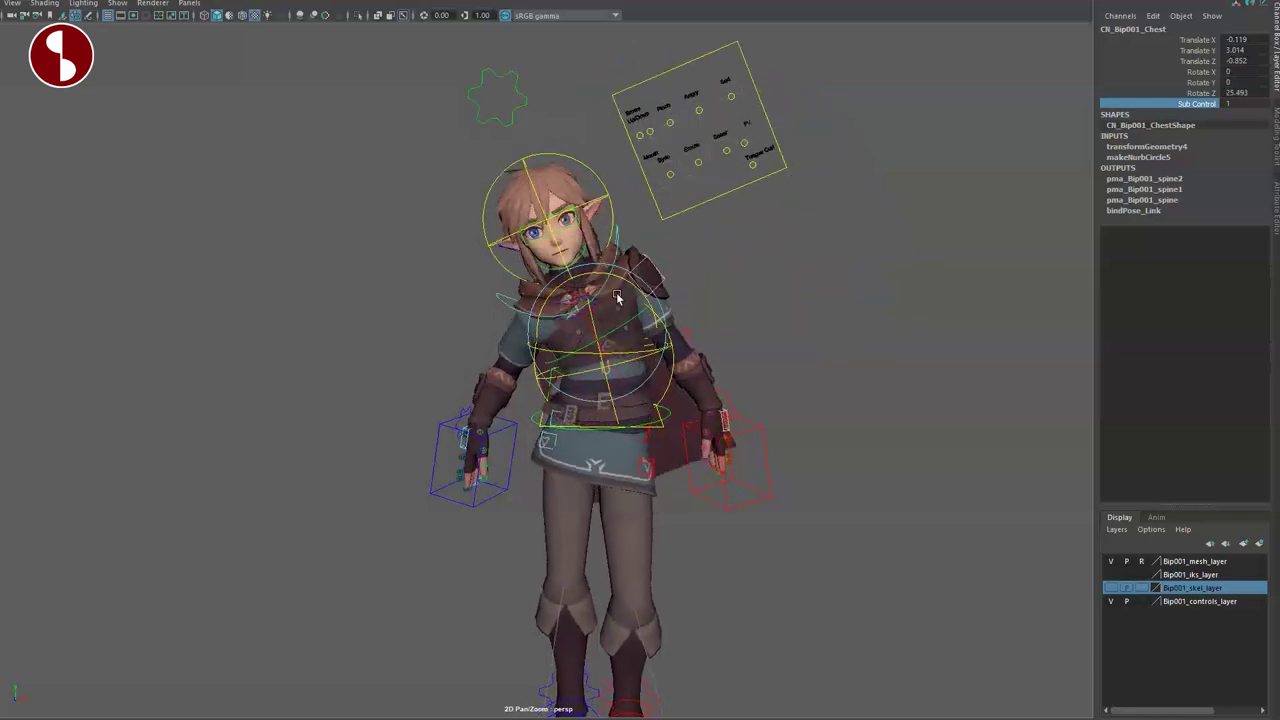
key("ctrl+z")
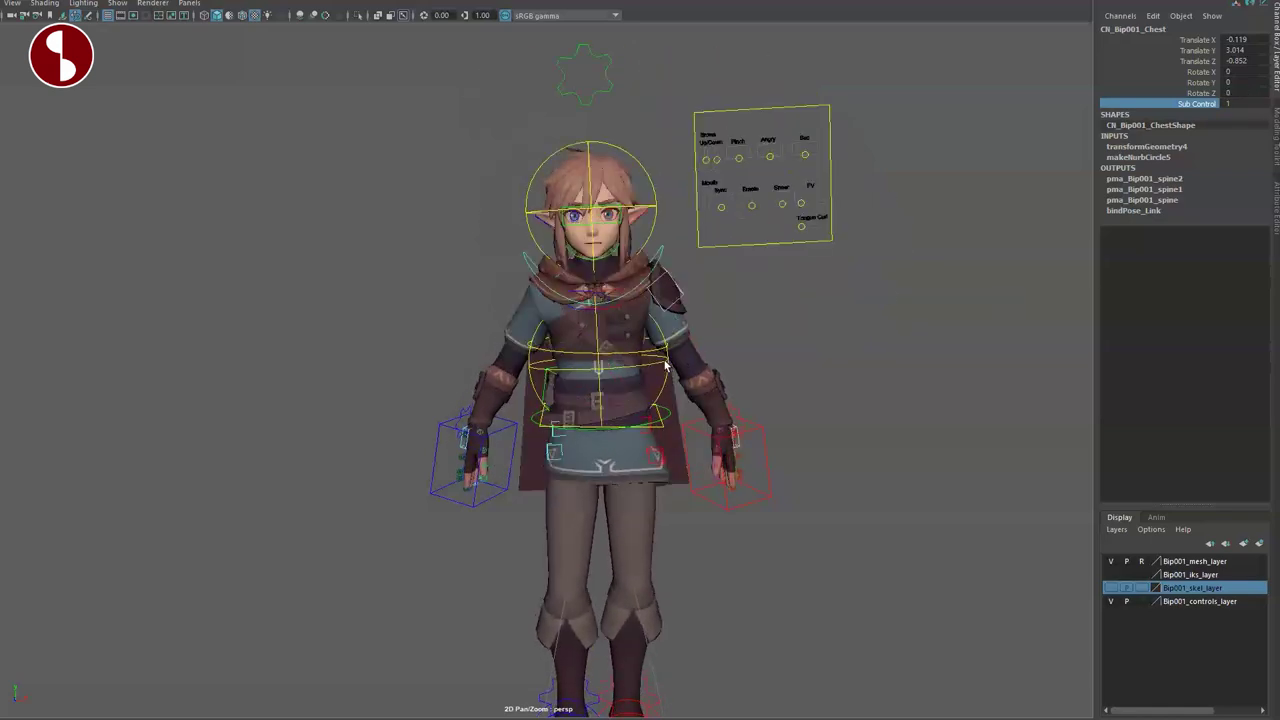
Step: Try rotating the bendy spine control to about -18 in Rotate Z and moving it to about Translate X -3.5, and undo the changes
left_click(666, 366)
left_click_drag(626, 309, 628, 319)
key("w")
left_click_drag(599, 363, 580, 349)
key("ctrl+z")
key("ctrl+z")
key("ctrl+z")
key("ctrl+z")
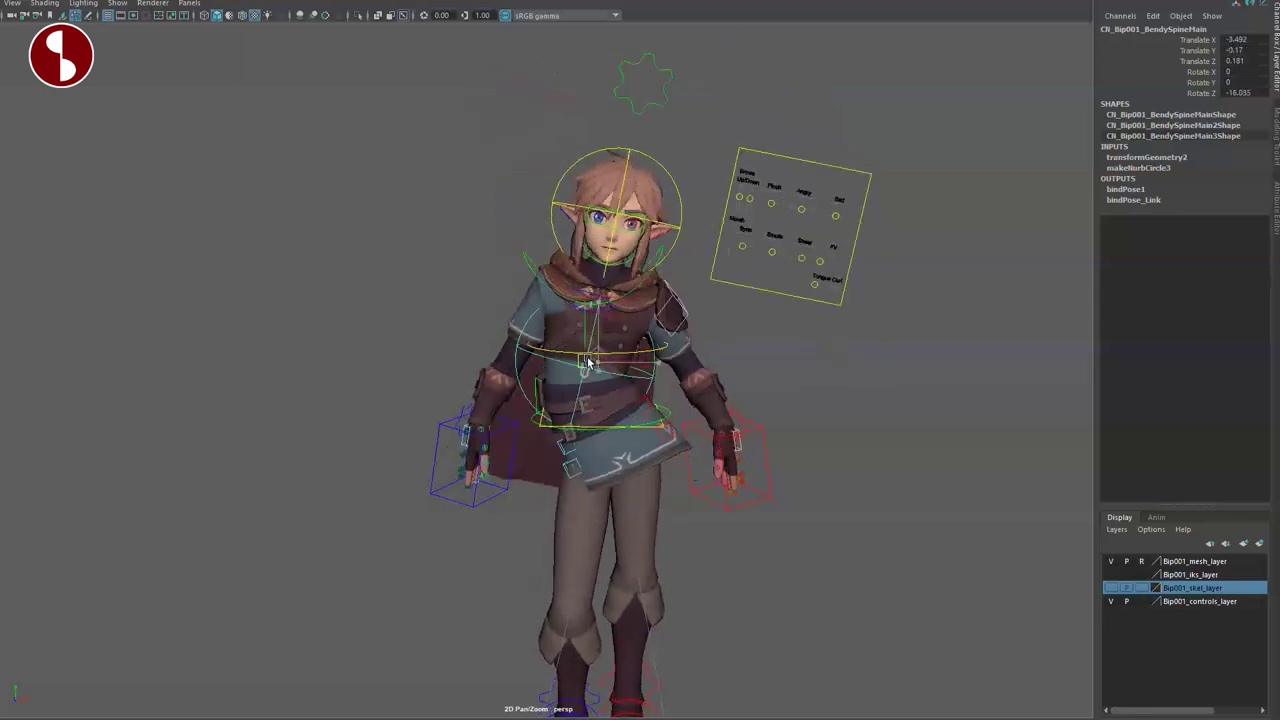
key("ctrl+z")
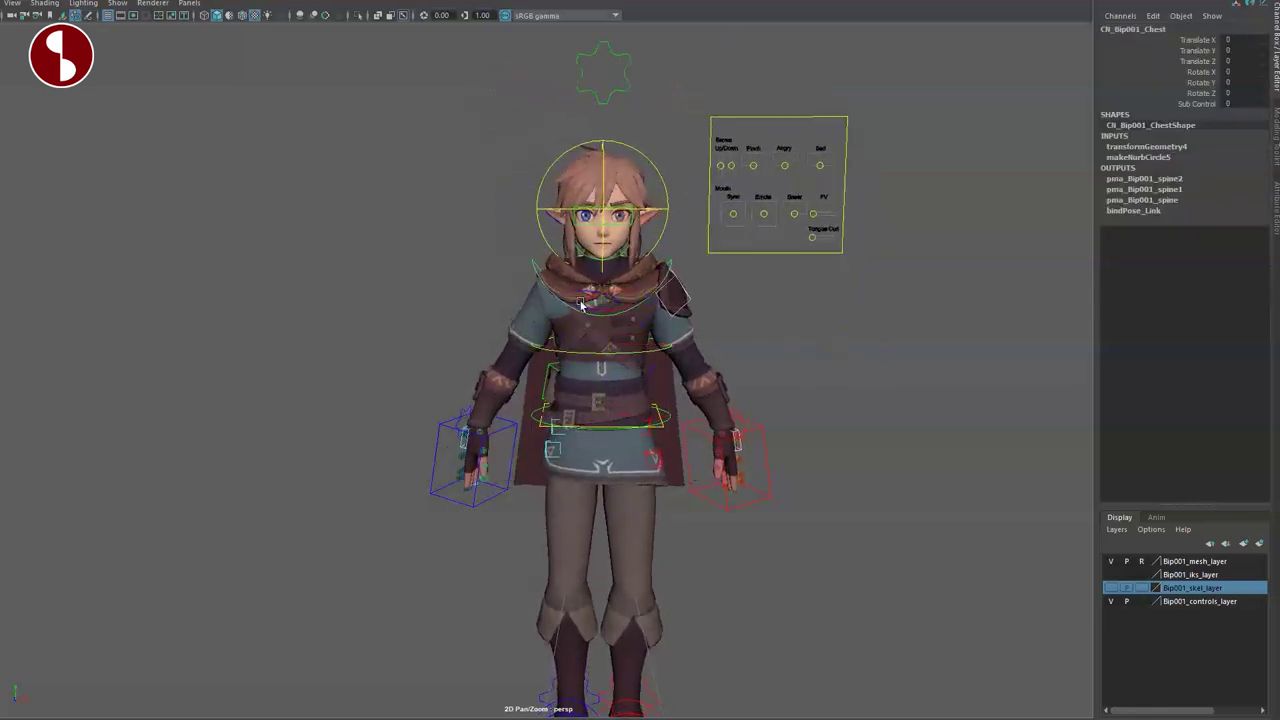
Step: Rotate the chest control to about -24 in Rotate Z, then try rotating the pelvis control and undo that
left_click_drag(637, 294, 651, 318)
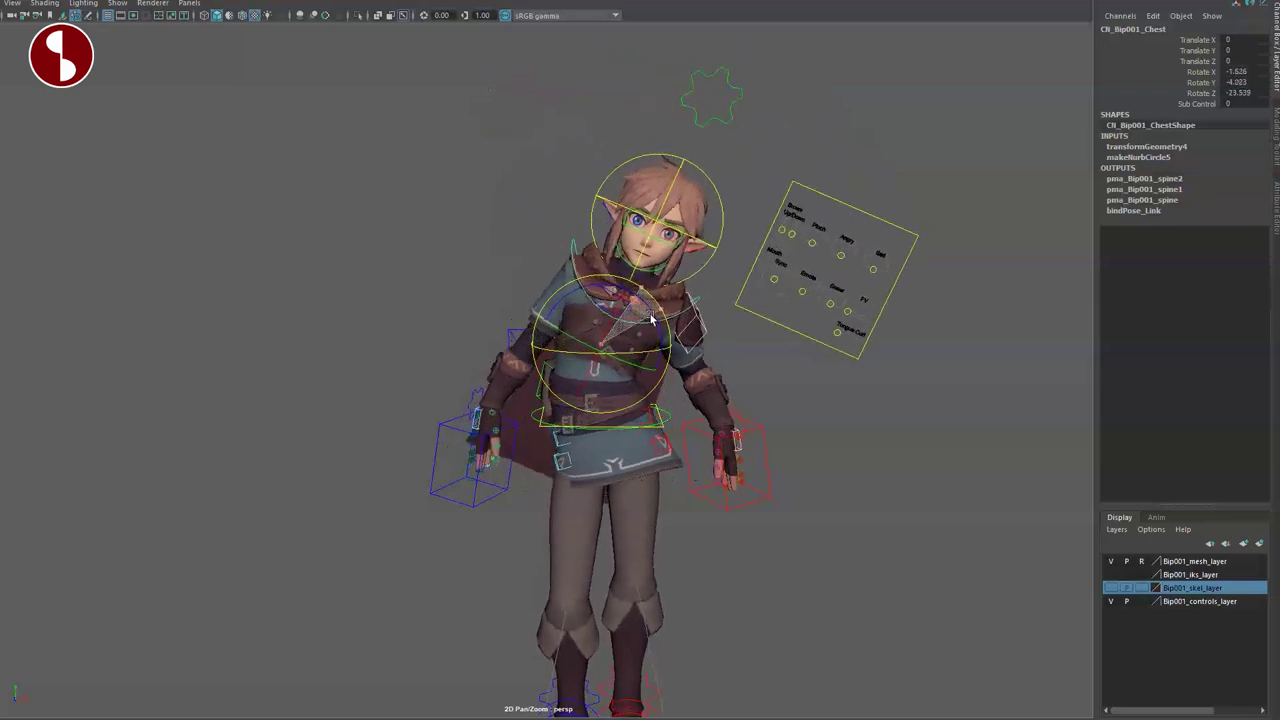
left_click(658, 411)
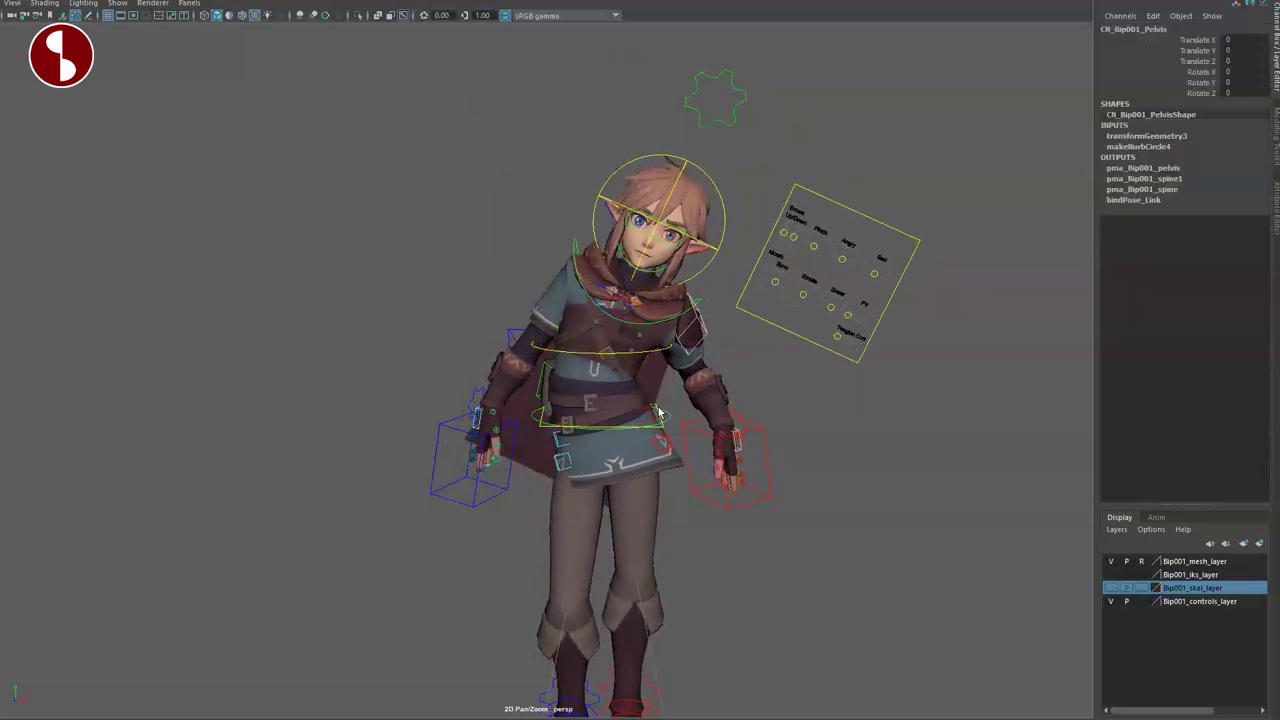
left_click_drag(632, 371, 487, 451)
key("ctrl+z")
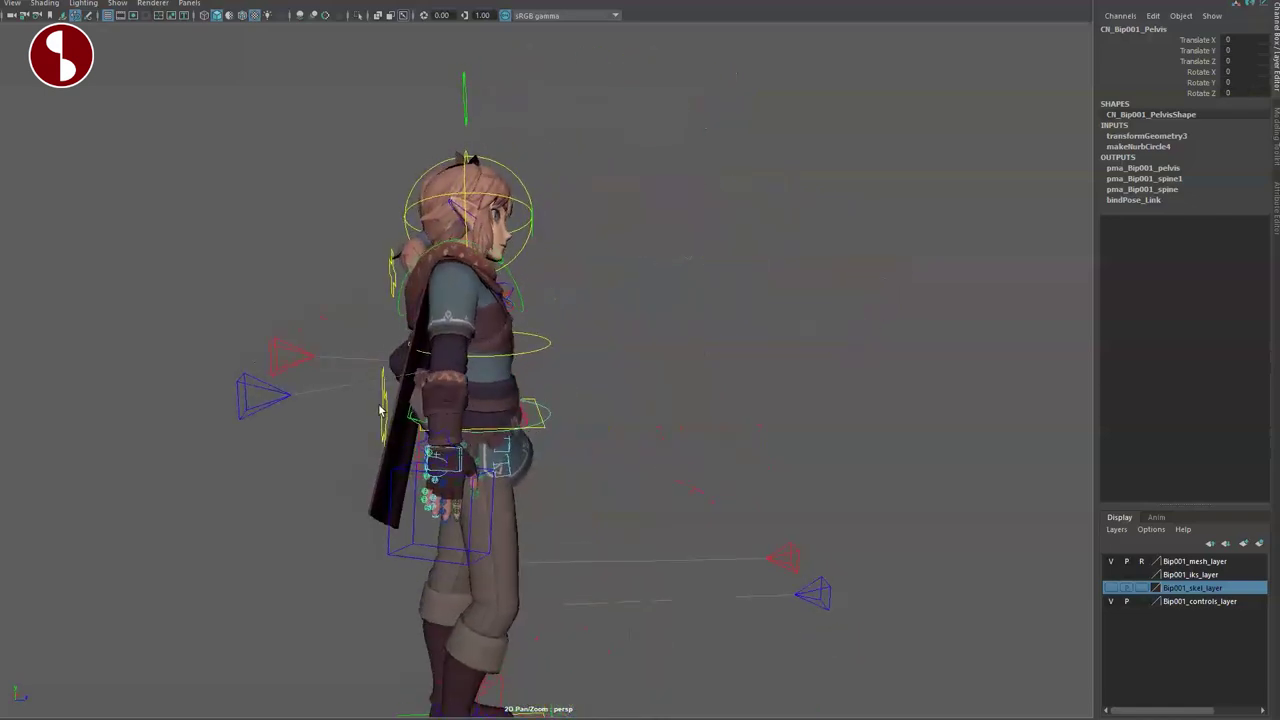
Step: Select the COG control, try switching its Fk Ik to 0 with the chest bent, and undo the switch
left_click(381, 411)
left_click_drag(603, 485, 446, 470, "alt")
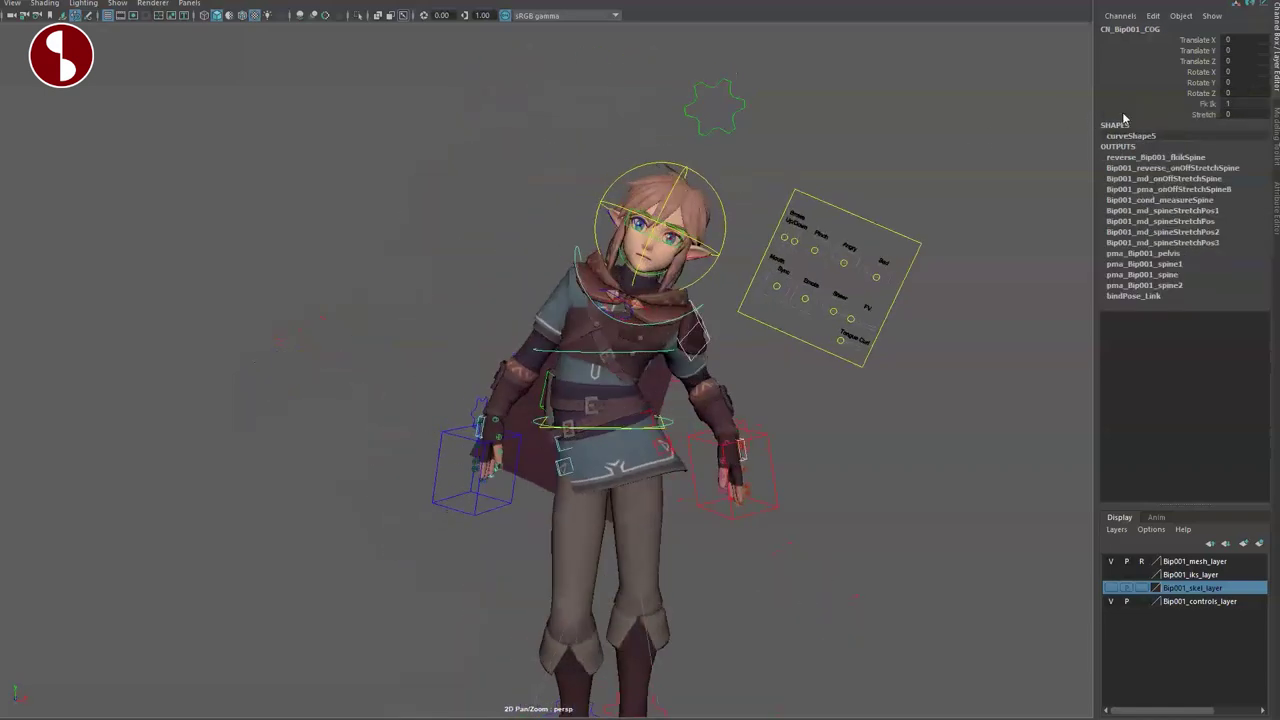
middle_click_drag(690, 203, 582, 234)
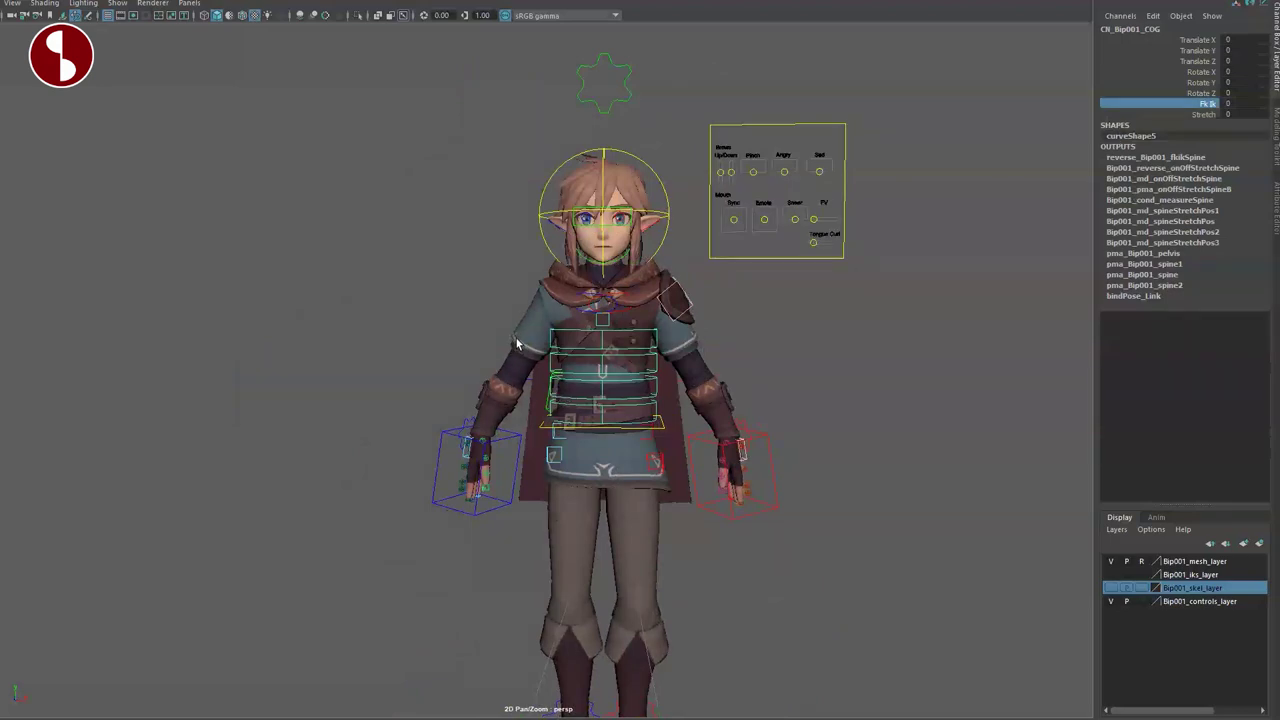
key("ctrl+z")
key("ctrl+z")
Step: Check the bent torso in wireframe, restore the textured display, and rotate the chest control to about 1.6 in Rotate Z
left_click_drag(512, 436, 463, 327, "alt")
scroll(571, 451, "up", 5)
key("4")
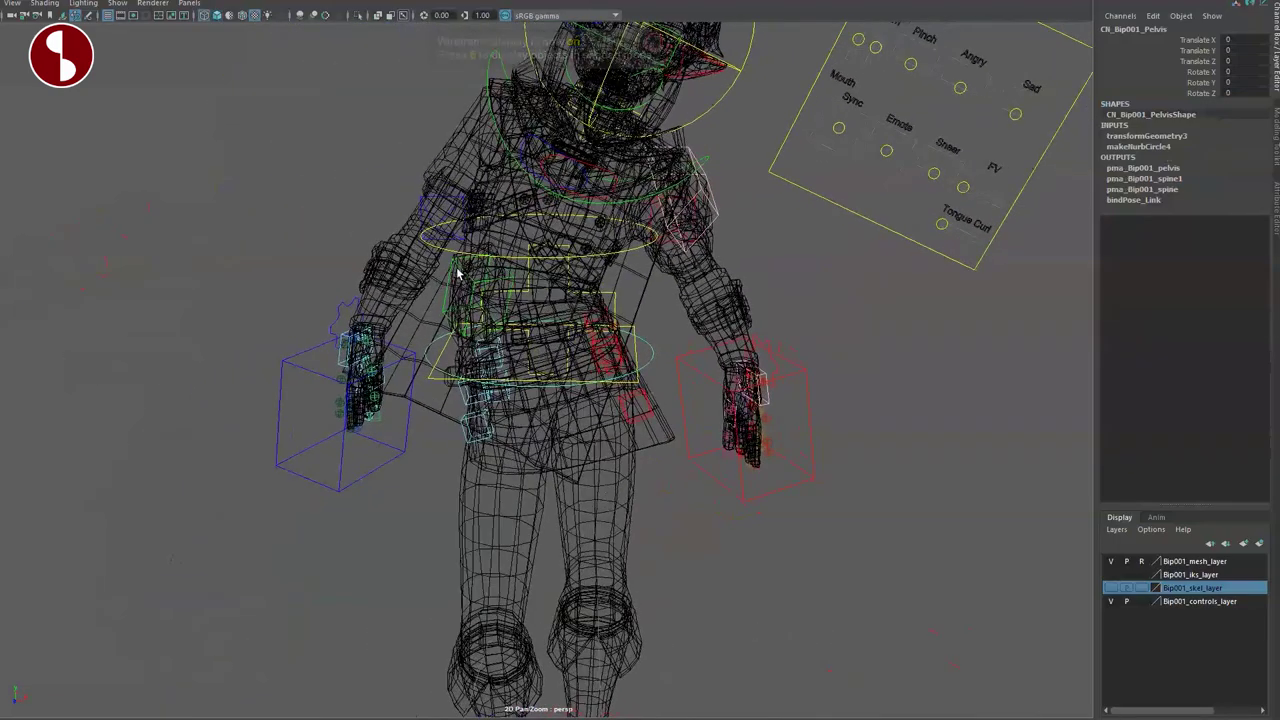
key("e")
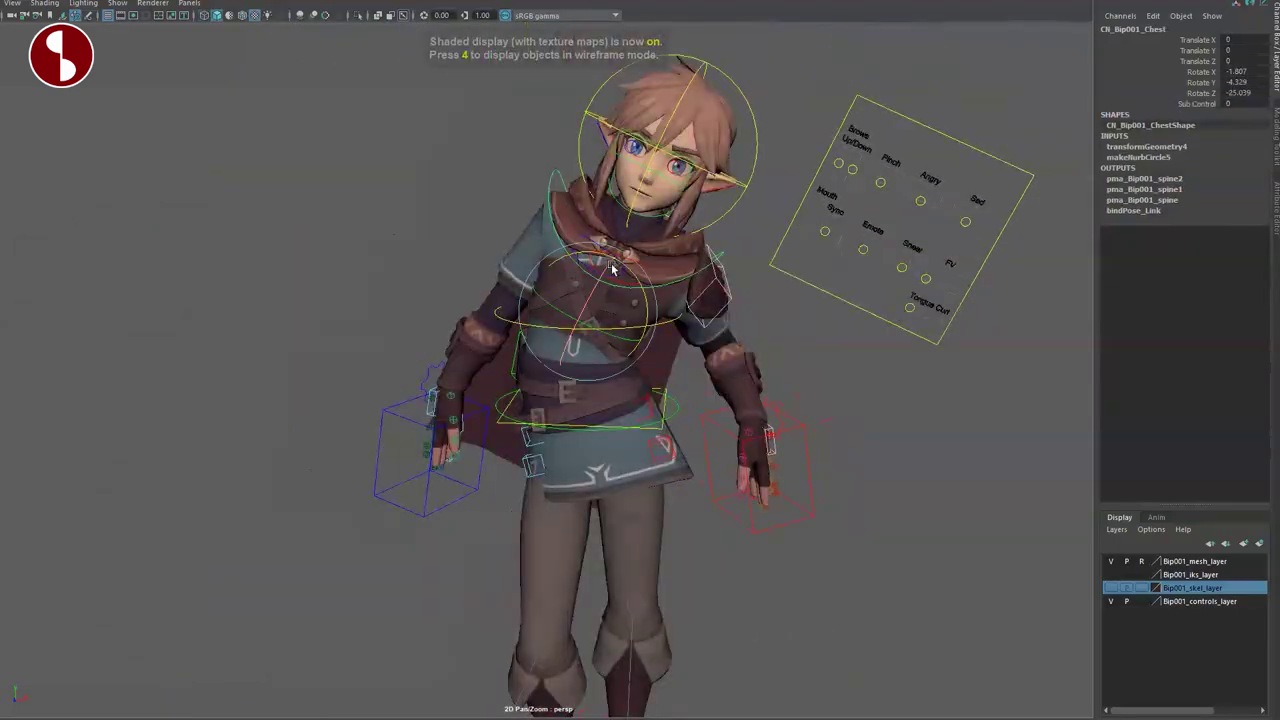
mouse_move(612, 268)
left_mouse_down()
mouse_move(580, 262)
mouse_move(597, 259)
left_mouse_up()
right_click_drag(594, 345, 559, 357, "alt")
left_click_drag(559, 357, 606, 376, "alt")
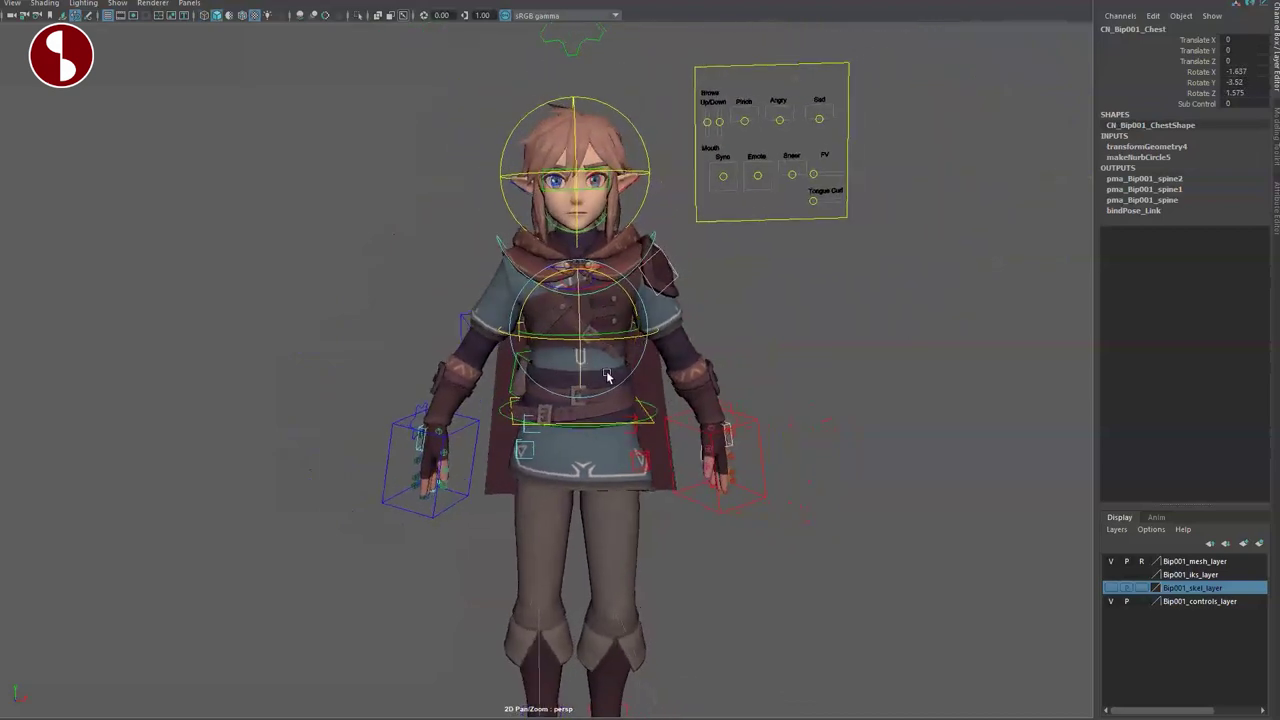
Step: Try another adjustment of the chest control and undo the chest pose changes
left_click_drag(580, 331, 575, 286)
key("ctrl+z")
key("e")
left_click(566, 332)
left_click(558, 341)
key("ctrl+z")
key("ctrl+z")
key("ctrl+z")
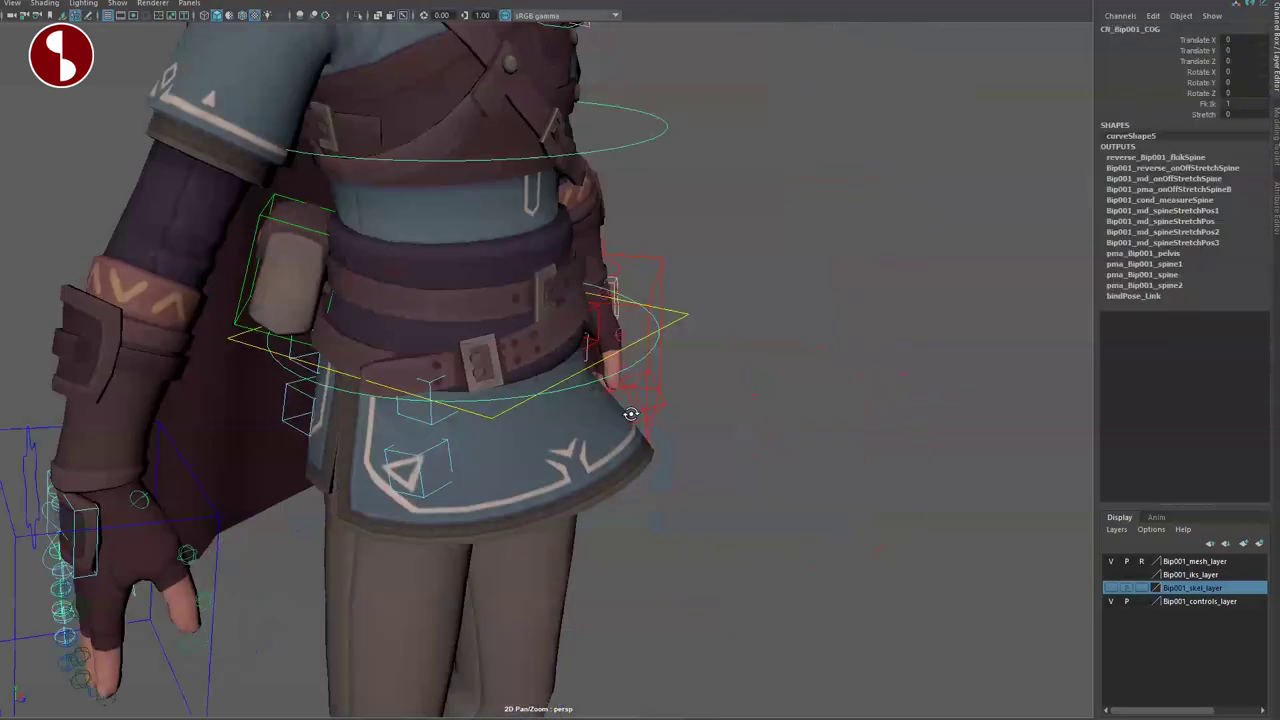
Step: Select the pouch control behind the belt and try moving it slightly away from the waist
left_click_drag(610, 360, 706, 374, "alt")
mouse_move(513, 323)
left_mouse_down("alt")
mouse_move(509, 280)
mouse_move(566, 383)
mouse_move(523, 369)
mouse_move(534, 312)
left_mouse_up("alt")
left_click(511, 318)
key("ctrl+z")
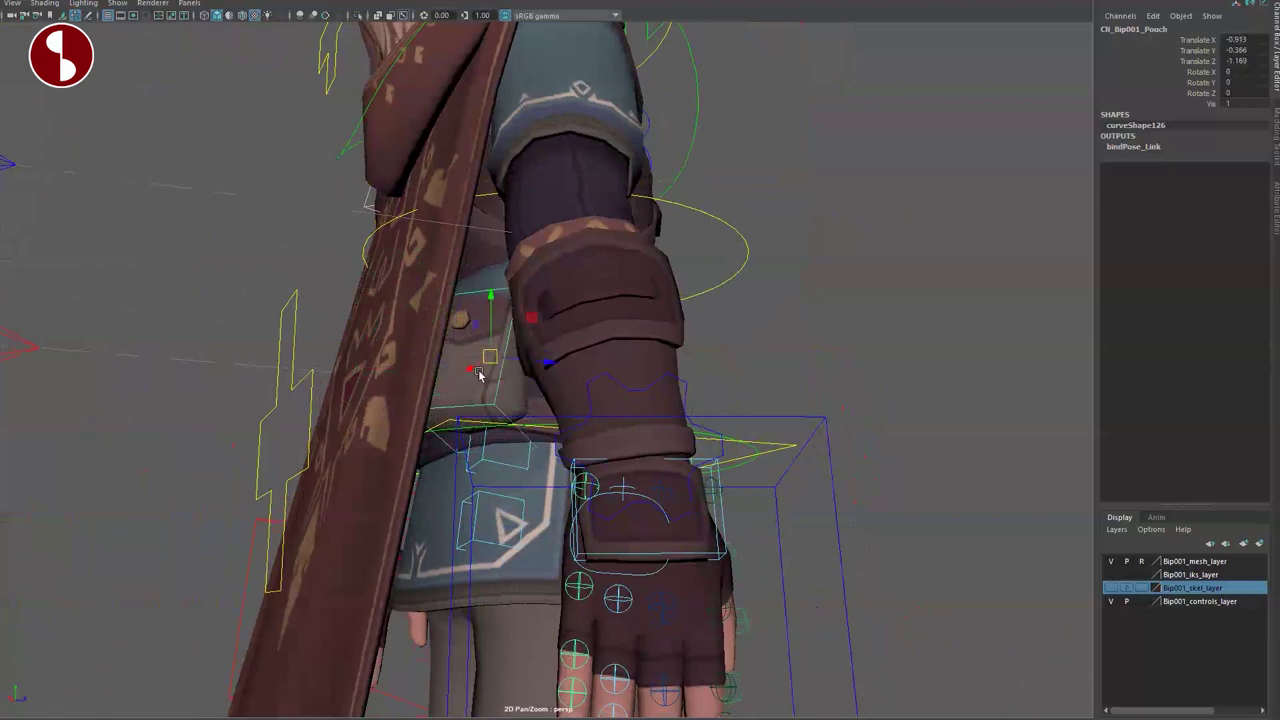
left_click_drag(530, 427, 530, 368, "alt")
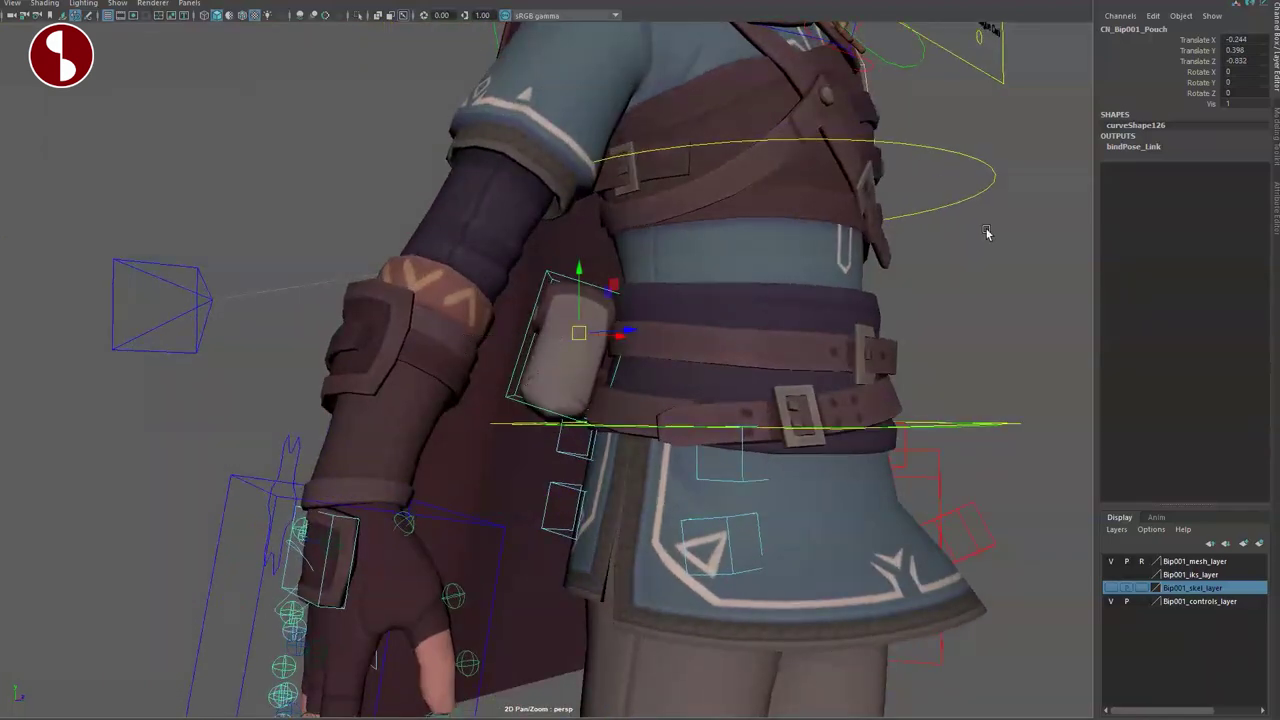
Step: Check the pouch and its Vis attribute in wireframe, return to shaded display, and undo the pouch changes
left_click_drag(758, 260, 858, 311, "alt")
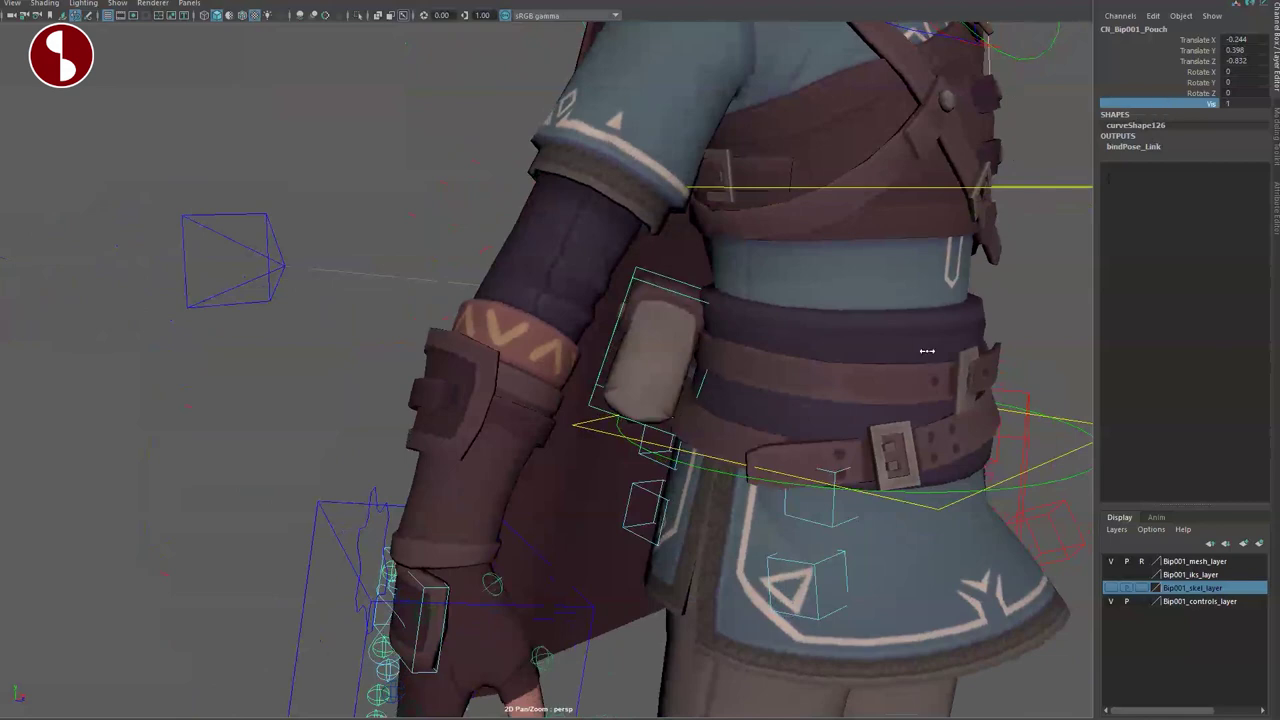
key("4")
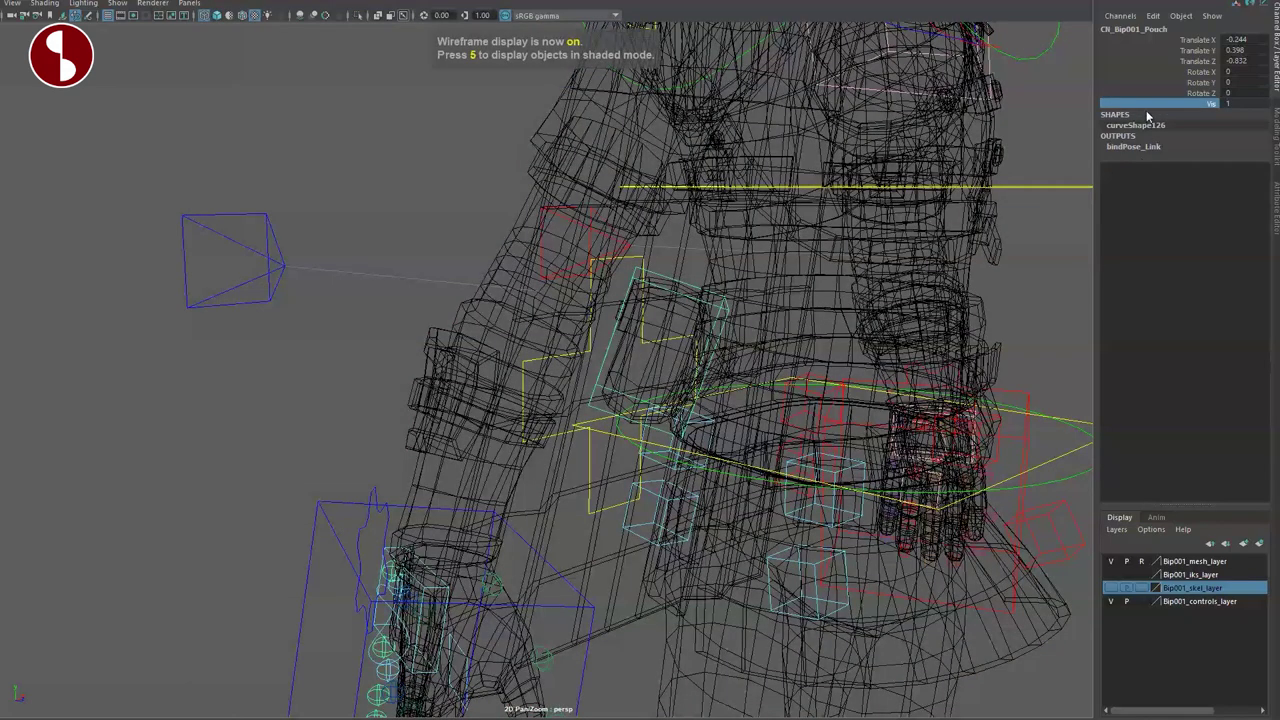
key("5")
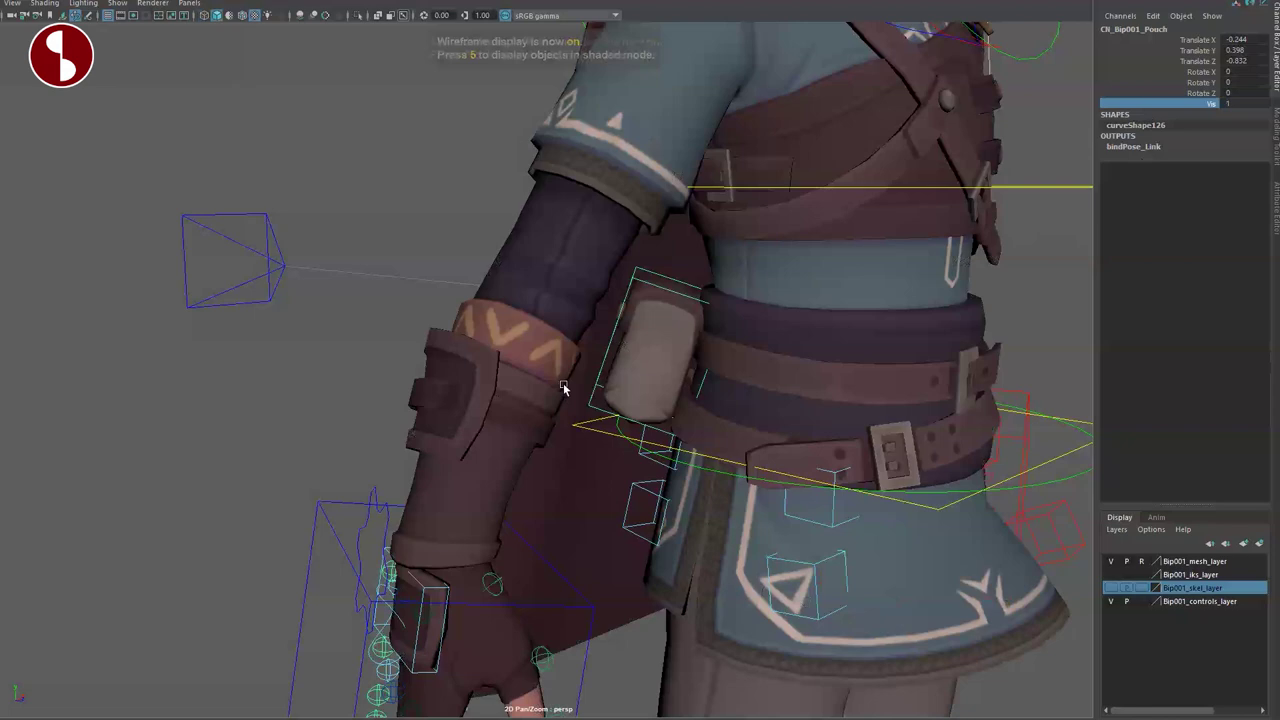
left_click_drag(704, 490, 583, 433, "alt")
key("ctrl+z")
key("ctrl+z")
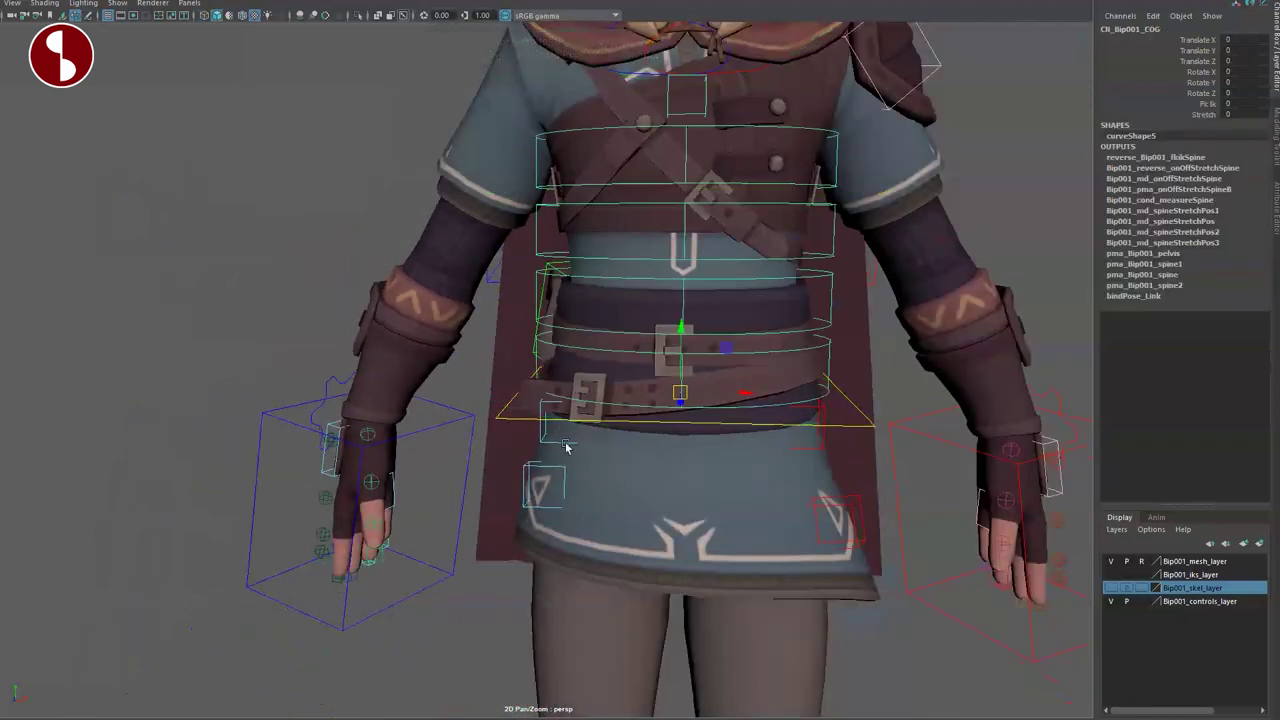
Step: Select the left clavicle control at the upper chest, try rotating it, and undo the rotations
left_click_drag(557, 485, 791, 486, "alt")
middle_click_drag(791, 486, 930, 516, "alt")
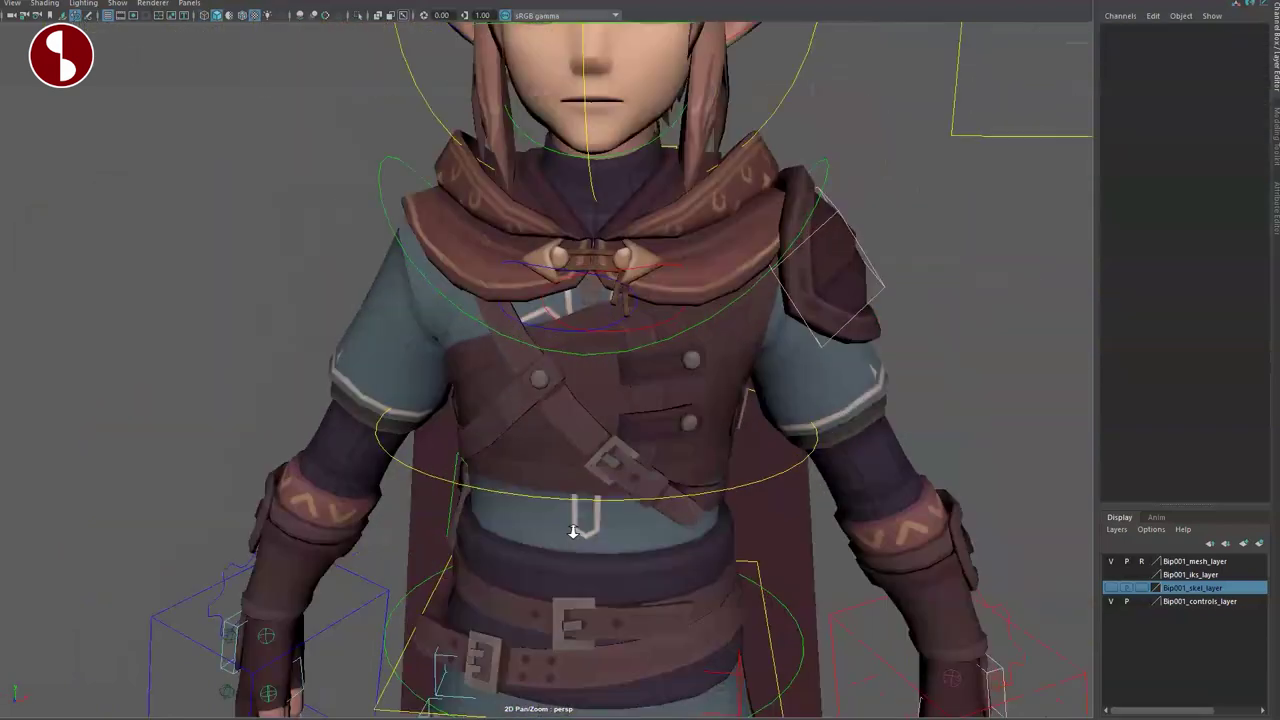
right_click_drag(573, 531, 659, 400, "alt")
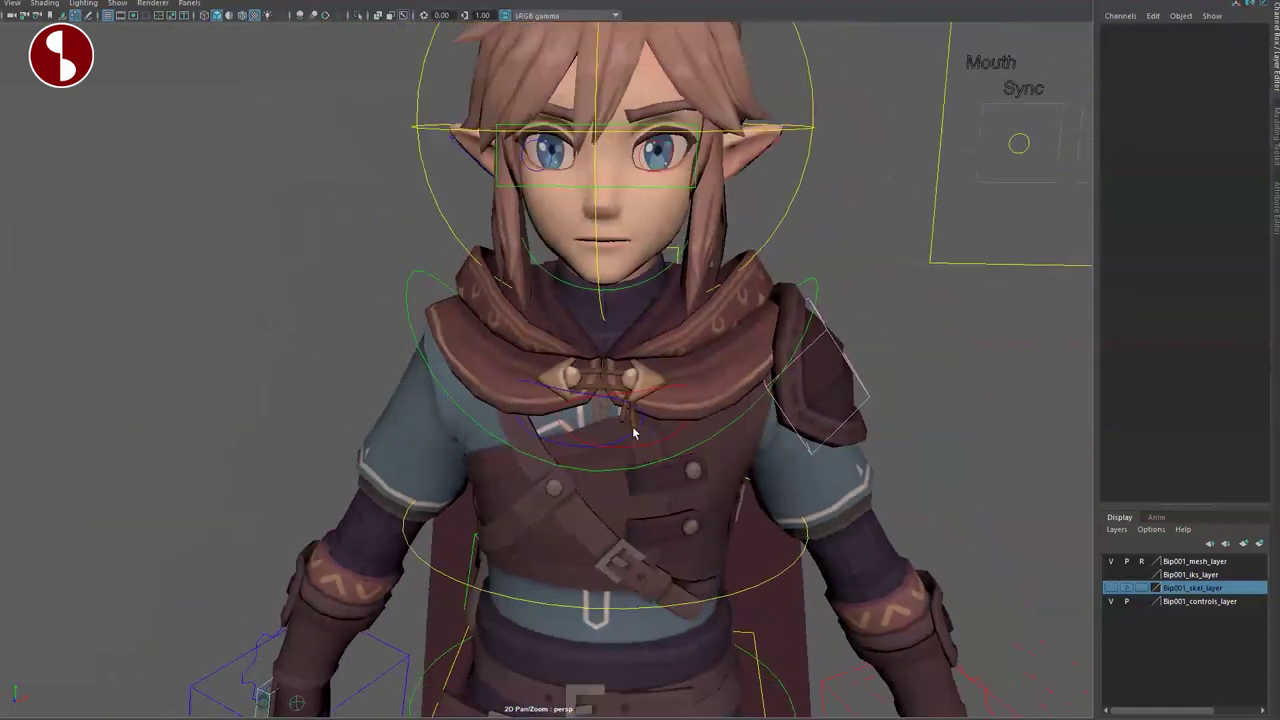
left_click(659, 400)
mouse_move(627, 330)
left_mouse_down()
mouse_move(608, 329)
mouse_move(654, 336)
mouse_move(611, 333)
mouse_move(622, 331)
left_mouse_up()
key("ctrl+z")
left_click_drag(600, 450, 617, 420, "alt")
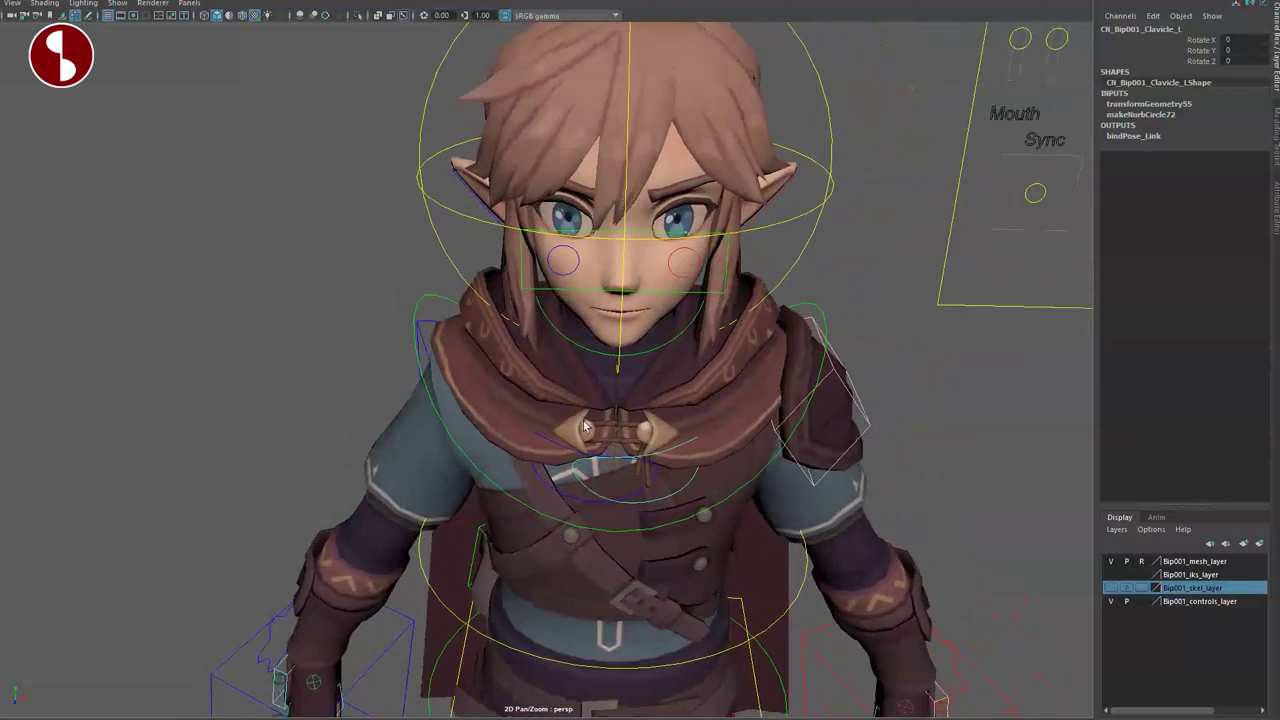
left_click_drag(638, 366, 618, 365)
key("ctrl+z")
mouse_move(632, 458)
left_mouse_down("alt")
mouse_move(620, 480)
mouse_move(634, 374)
mouse_move(619, 448)
mouse_move(636, 438)
left_mouse_up("alt")
left_click_drag(677, 388, 670, 376, "alt")
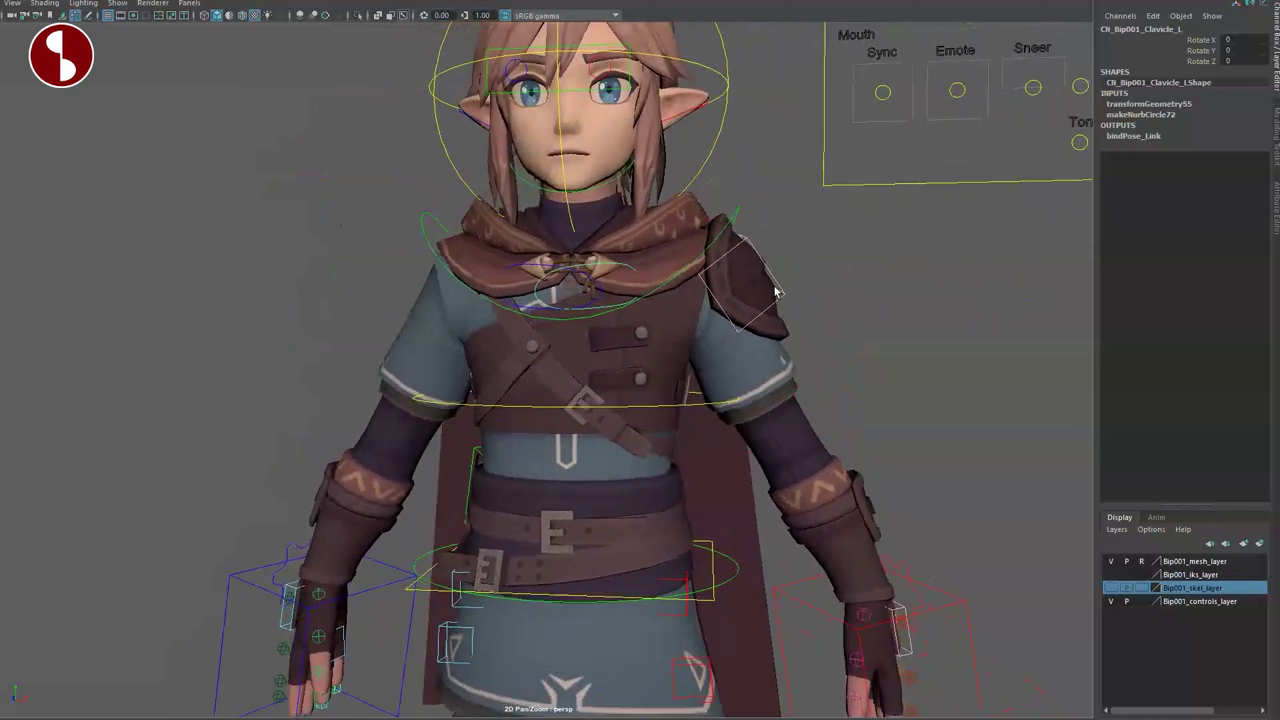
Step: Select the shoulder pad control, try moving it while viewing it from several angles, and undo the moves
left_click(778, 291)
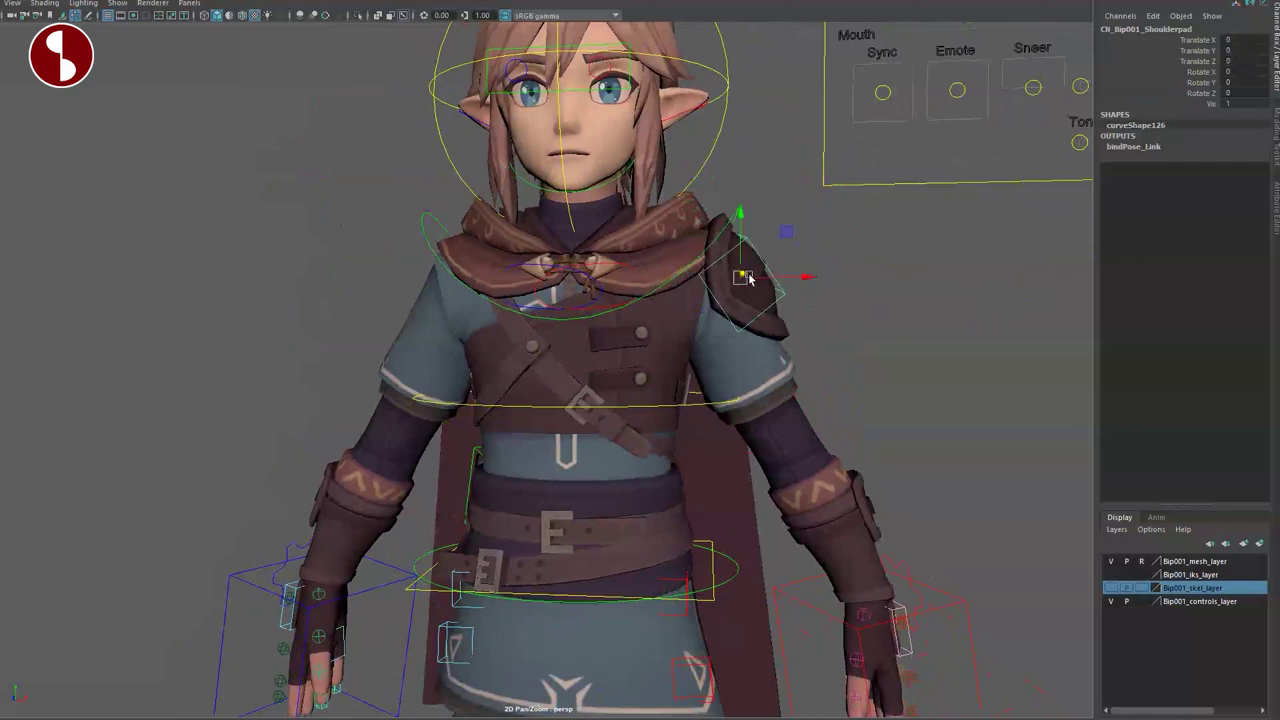
left_click_drag(796, 384, 710, 408, "alt")
left_click_drag(671, 340, 891, 207)
left_click_drag(828, 300, 1036, 302, "alt")
middle_click_drag(937, 312, 921, 306)
key("ctrl+z")
key("ctrl+z")
left_click_drag(693, 320, 795, 150)
key("ctrl+z")
Step: Try rotating the neck control from behind the character, undo the rotations, and clear the selection
left_click_drag(736, 425, 645, 362, "alt")
left_click(476, 270)
left_click_drag(558, 262, 465, 368)
key("ctrl+z")
key("ctrl+z")
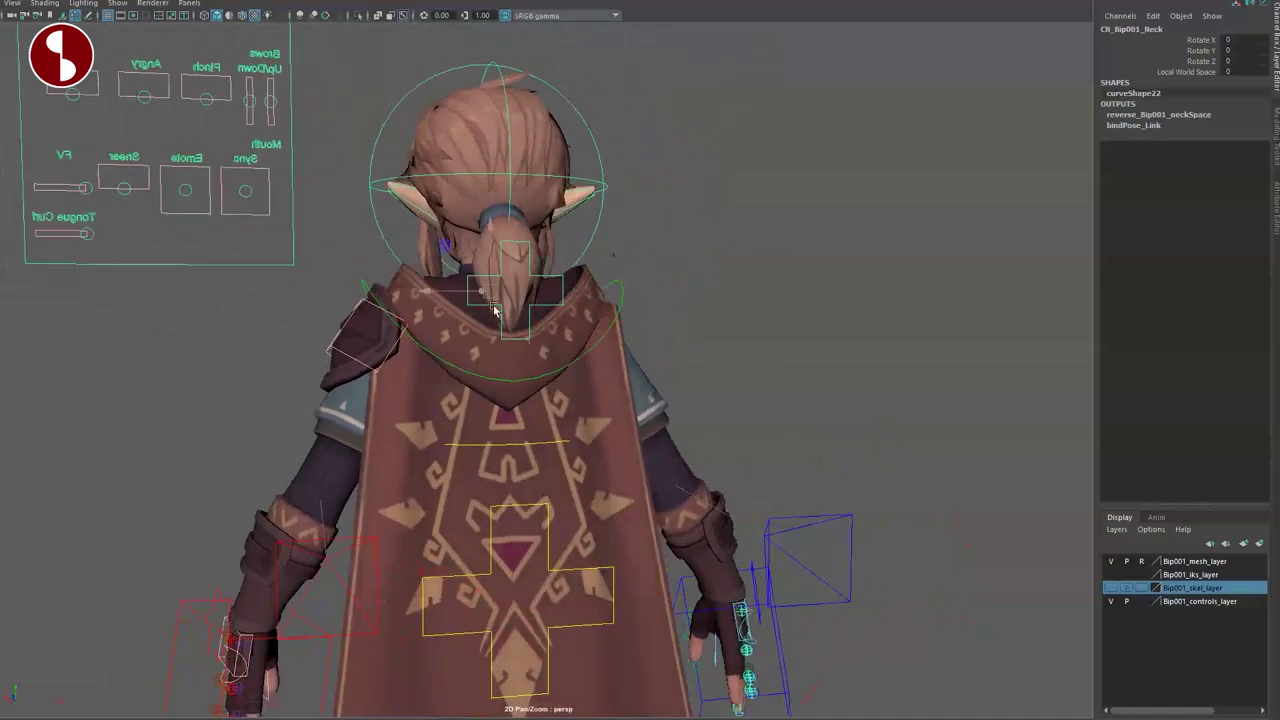
left_click_drag(469, 262, 474, 258)
key("ctrl+z")
key("w")
left_click(443, 313)
left_click_drag(443, 314, 679, 346, "alt")
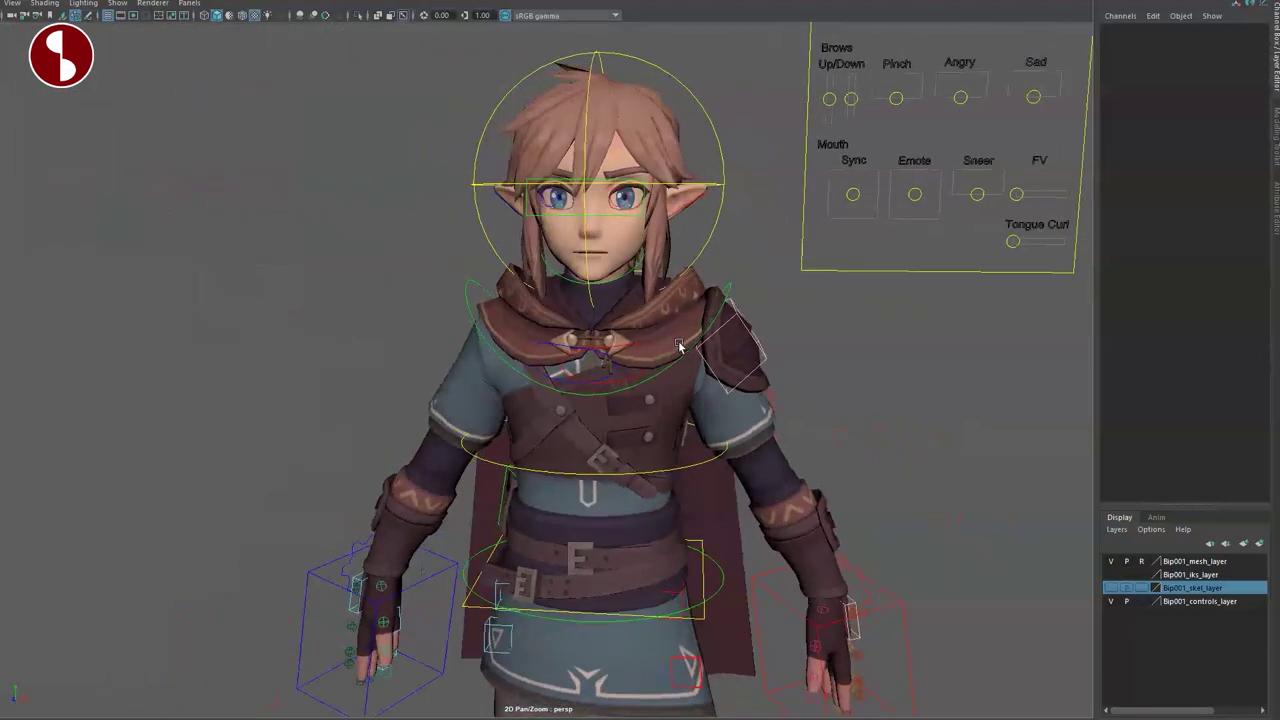
Step: Select the neck and head controls, try rotating the head from side and front views, and undo the rotations
left_click_drag(612, 233, 587, 294, "alt")
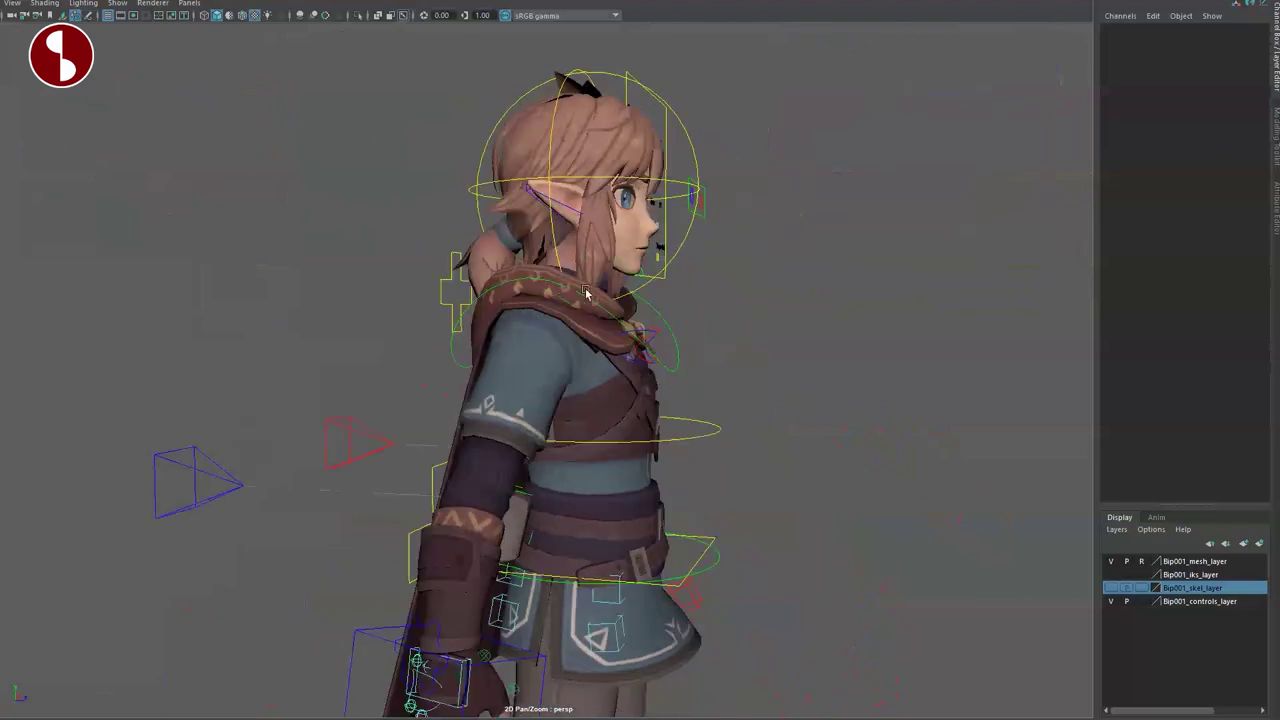
left_click(443, 290)
left_click_drag(486, 329, 230, 342, "alt")
left_click(620, 132)
left_click_drag(540, 312, 580, 250, "alt")
key("ctrl+z")
scroll(609, 270, "down", 2)
left_click_drag(636, 340, 628, 322)
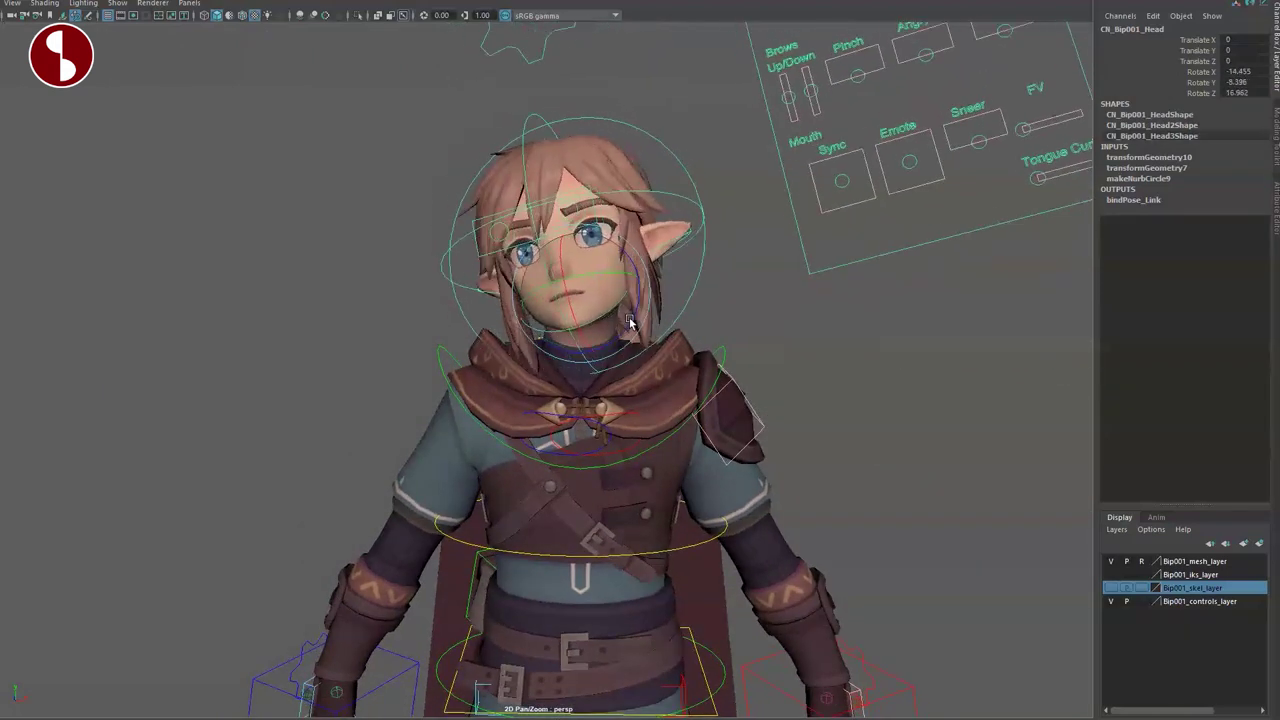
key("ctrl+z")
Step: Check the left clavicle and chest controls at the upper chest, undoing any trial adjustments
middle_click_drag(626, 330, 610, 412, "alt")
scroll(597, 420, "down", 3)
key("r")
left_click_drag(589, 365, 600, 206)
left_click_drag(606, 318, 600, 478, "alt")
key("ctrl+z")
key("ctrl+z")
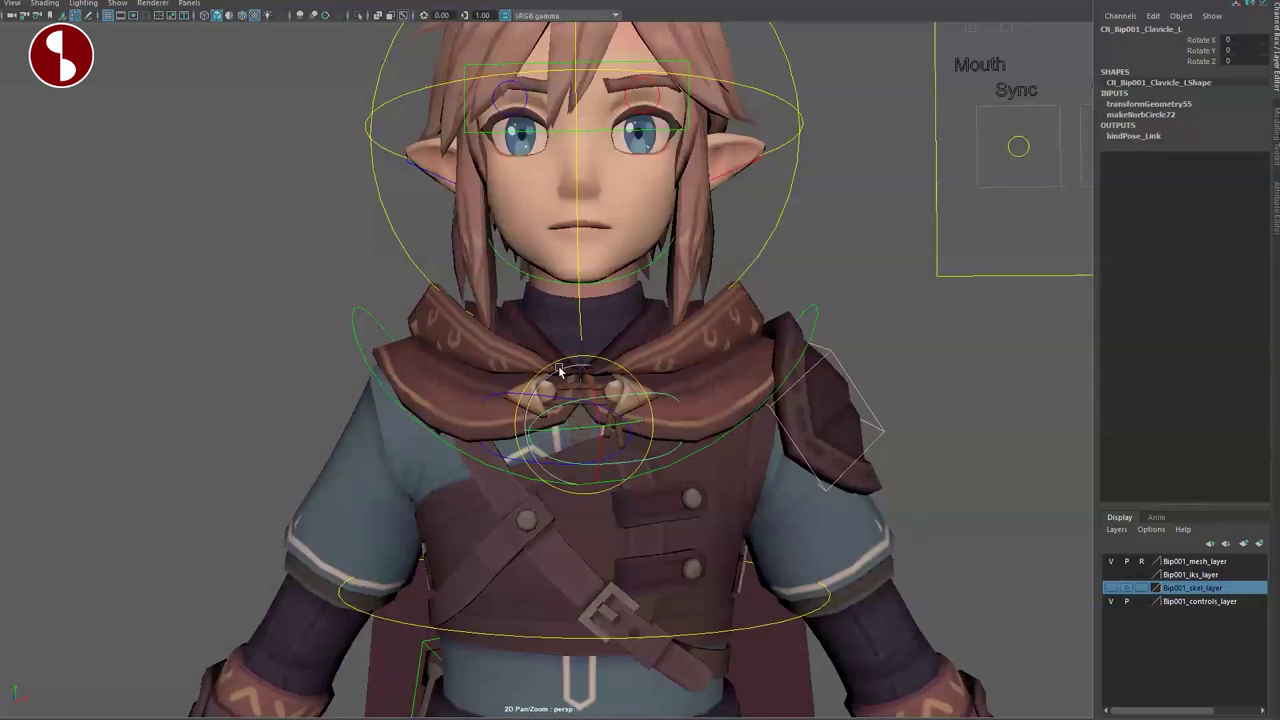
mouse_move(560, 370)
left_mouse_down()
mouse_move(578, 334)
mouse_move(550, 363)
left_mouse_up()
left_click(582, 433)
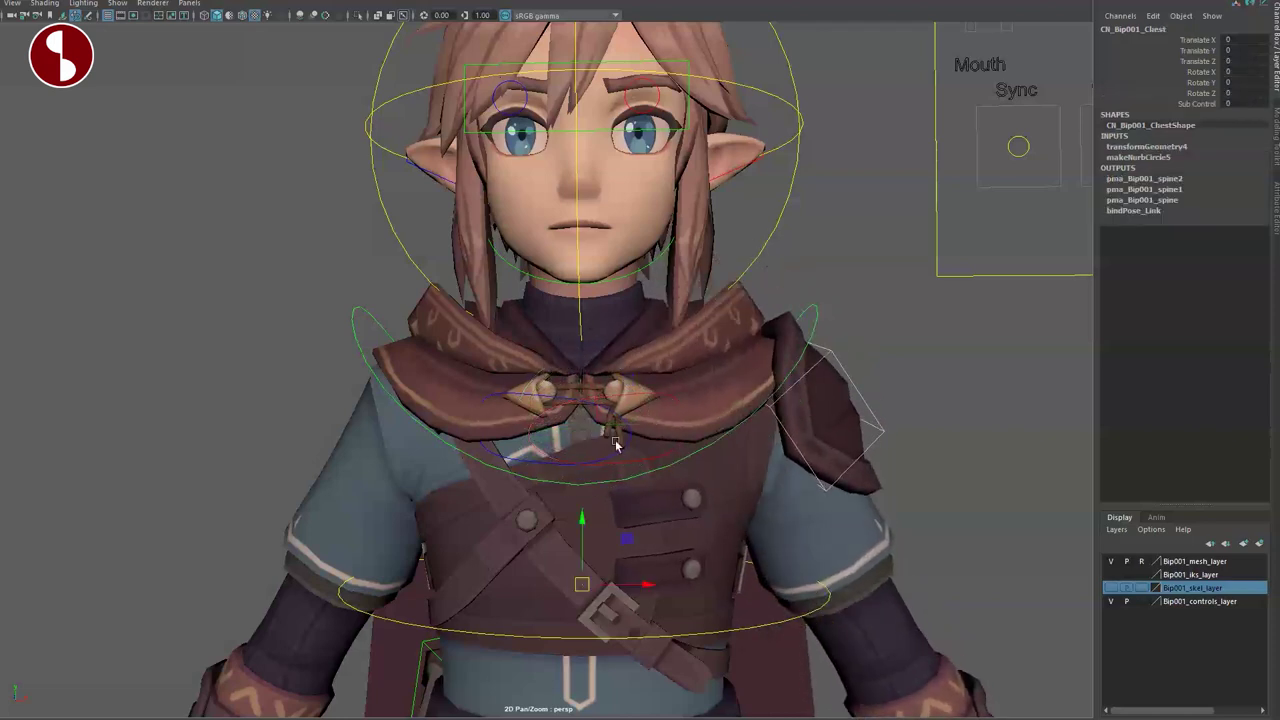
scroll(540, 420, "down", 3)
Step: Raise the right hand IK control above head height, rotate it, try the right clavicle, and undo the pose
middle_click_drag(666, 530, 686, 450)
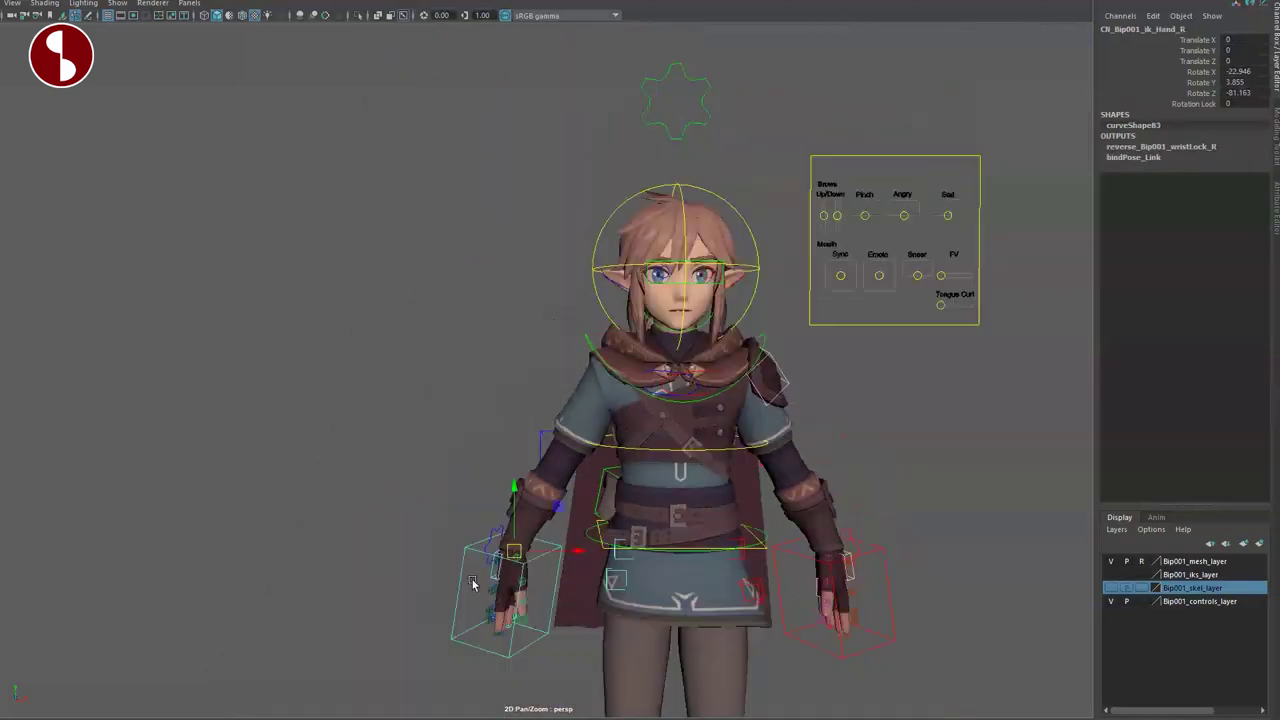
left_click_drag(516, 549, 508, 290)
key("e")
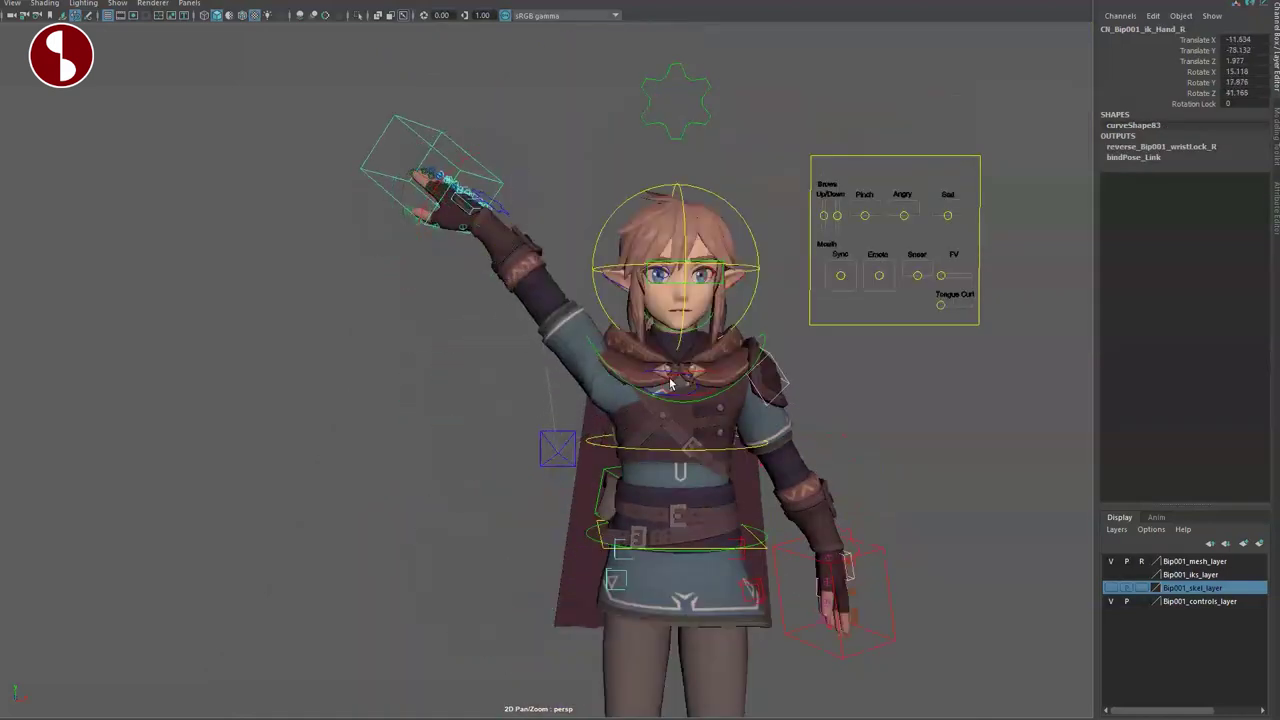
left_click(655, 380)
left_click_drag(698, 326, 720, 346)
mouse_move(613, 503)
left_mouse_down("alt")
mouse_move(595, 497)
mouse_move(823, 491)
mouse_move(625, 487)
left_mouse_up("alt")
key("ctrl+z")
key("ctrl+z")
key("ctrl+z")
key("ctrl+z")
key("ctrl+z")
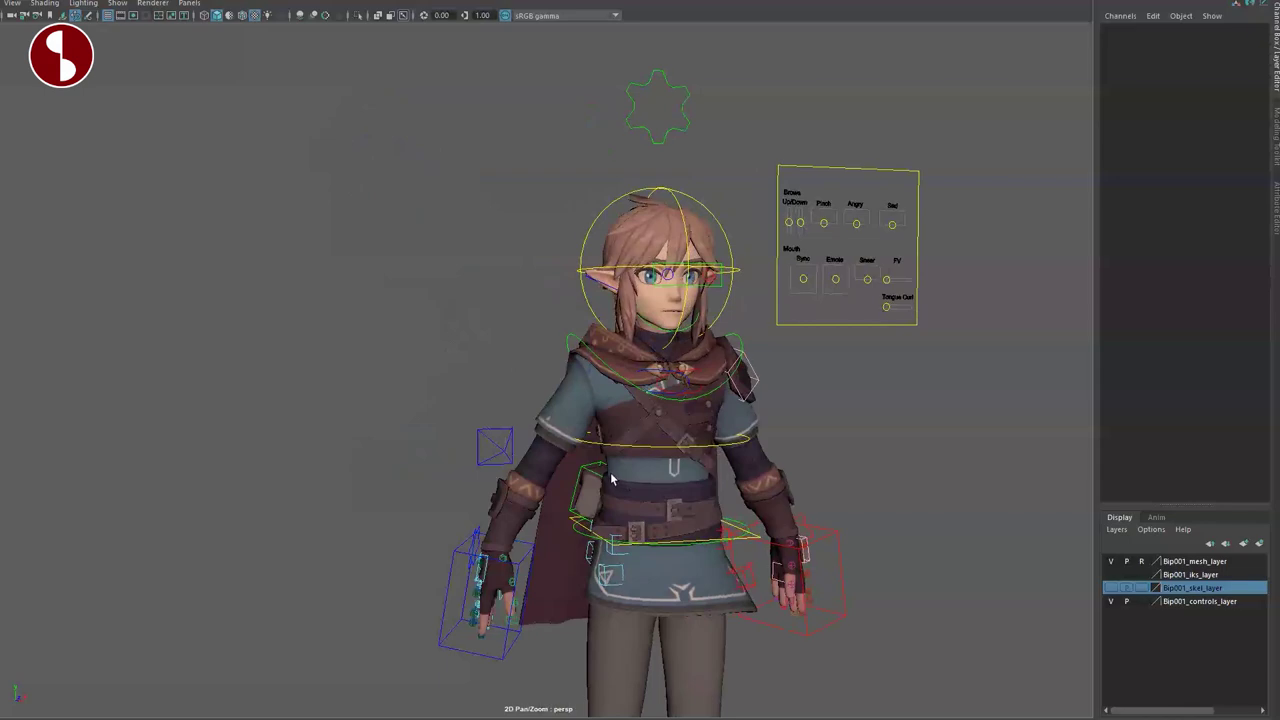
Step: Select the right arm's pole vector control, try moving it while checking front and back, and undo the move
left_click(513, 458)
left_click_drag(513, 458, 427, 501, "alt")
scroll(413, 513, "down", 4)
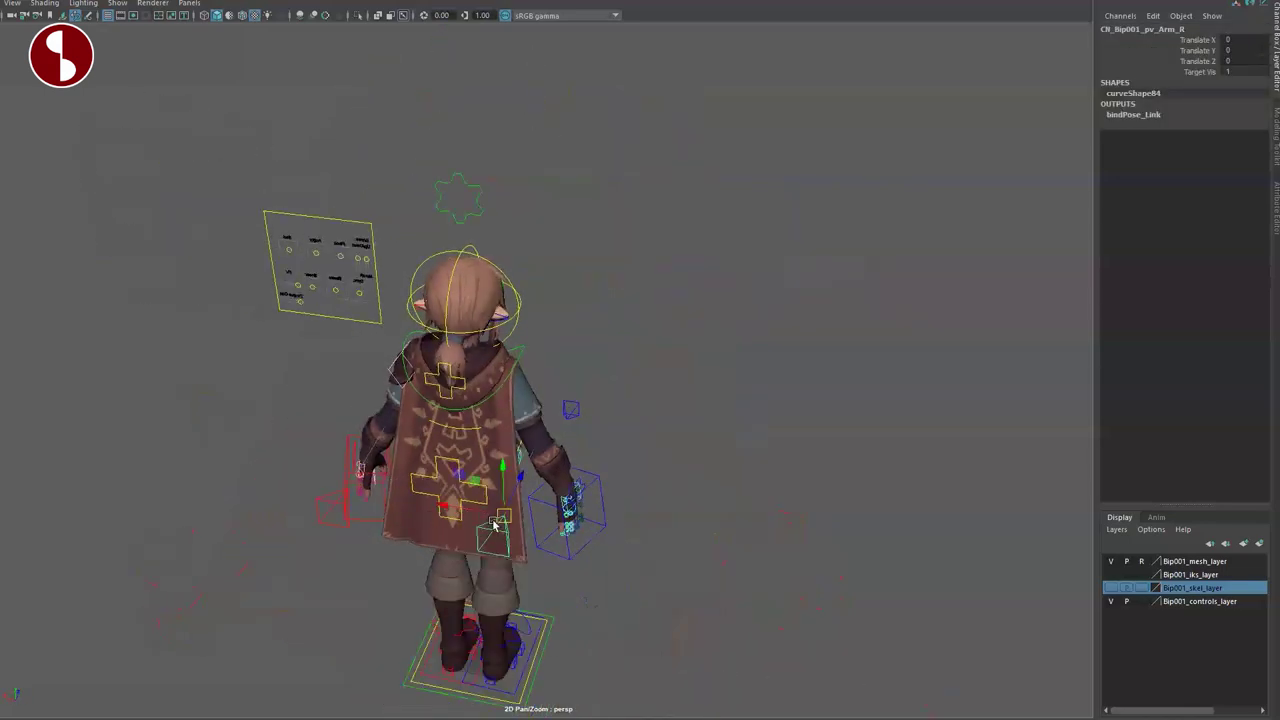
key("ctrl+z")
left_click_drag(573, 505, 411, 460, "alt")
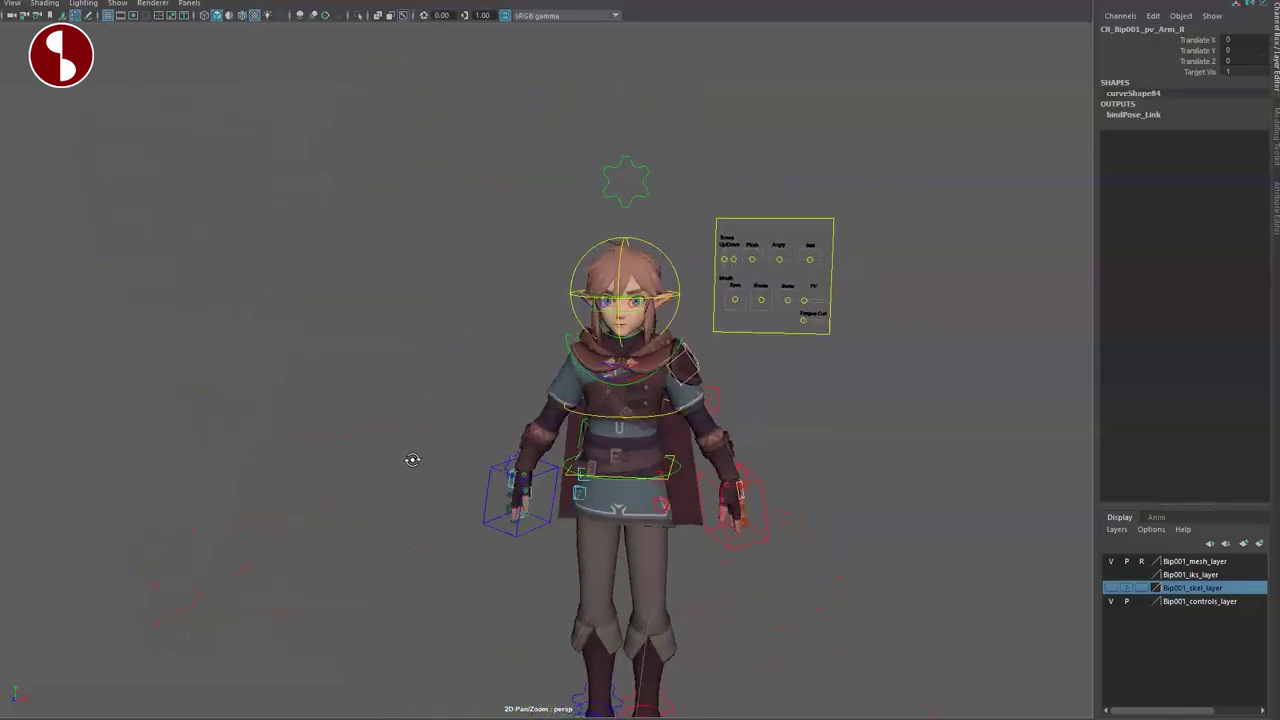
scroll(560, 400, "up", 5)
middle_click_drag(572, 360, 584, 536, "alt")
left_click_drag(584, 536, 566, 492, "alt")
right_click_drag(566, 492, 554, 452, "alt")
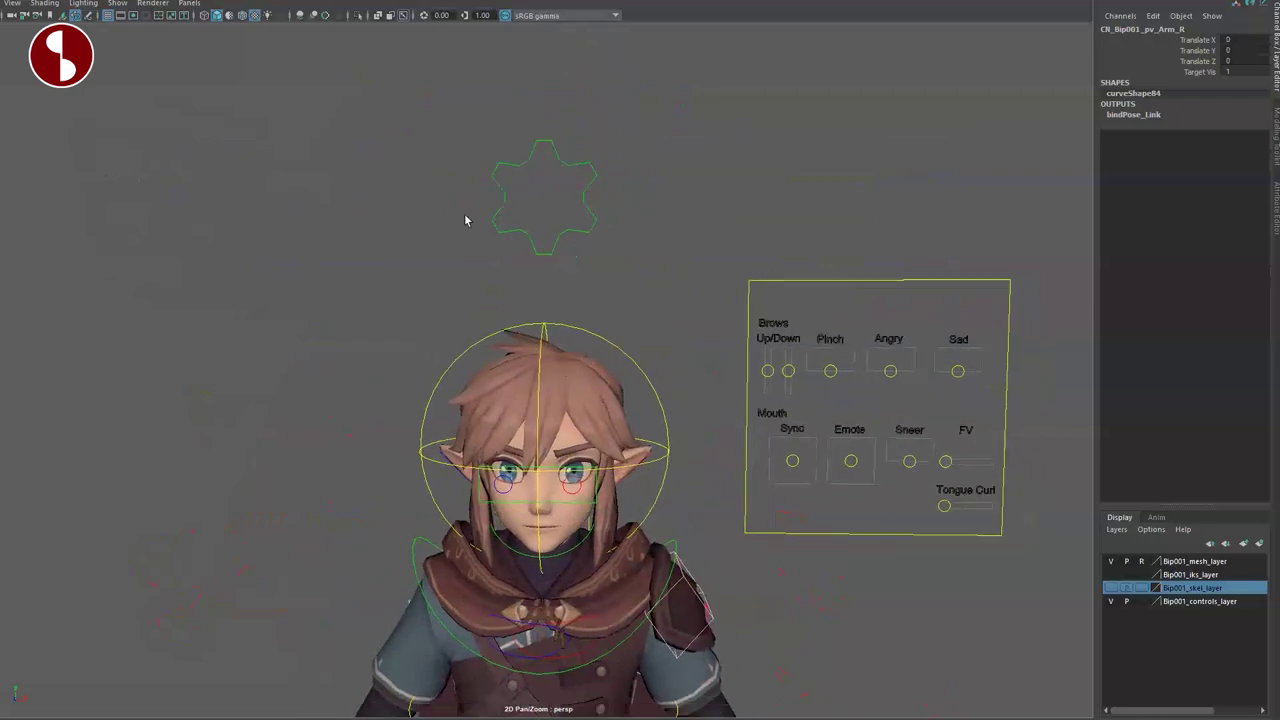
Step: Move the gear-shaped settings control from above the head to beside the character, at about X -43.5, Y -40.9, Z 5.2
key("ctrl+z")
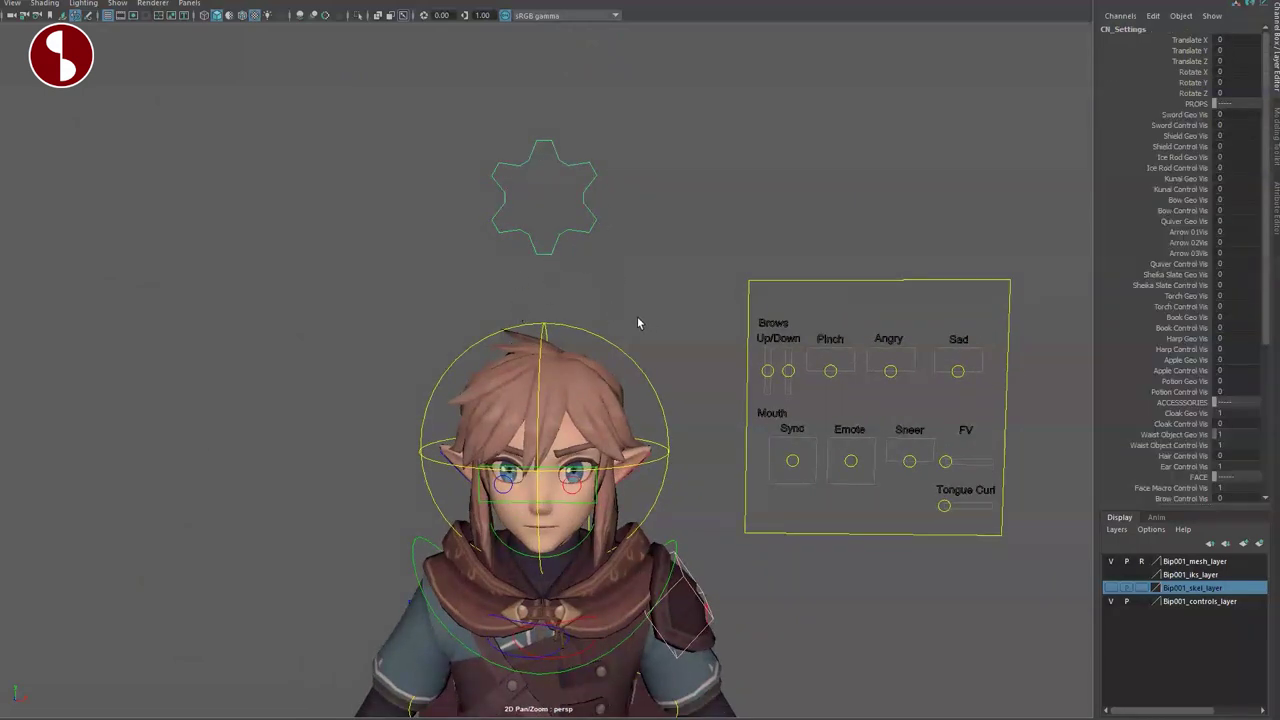
middle_click_drag(494, 427, 566, 374, "alt")
scroll(566, 374, "down", 2)
key("w")
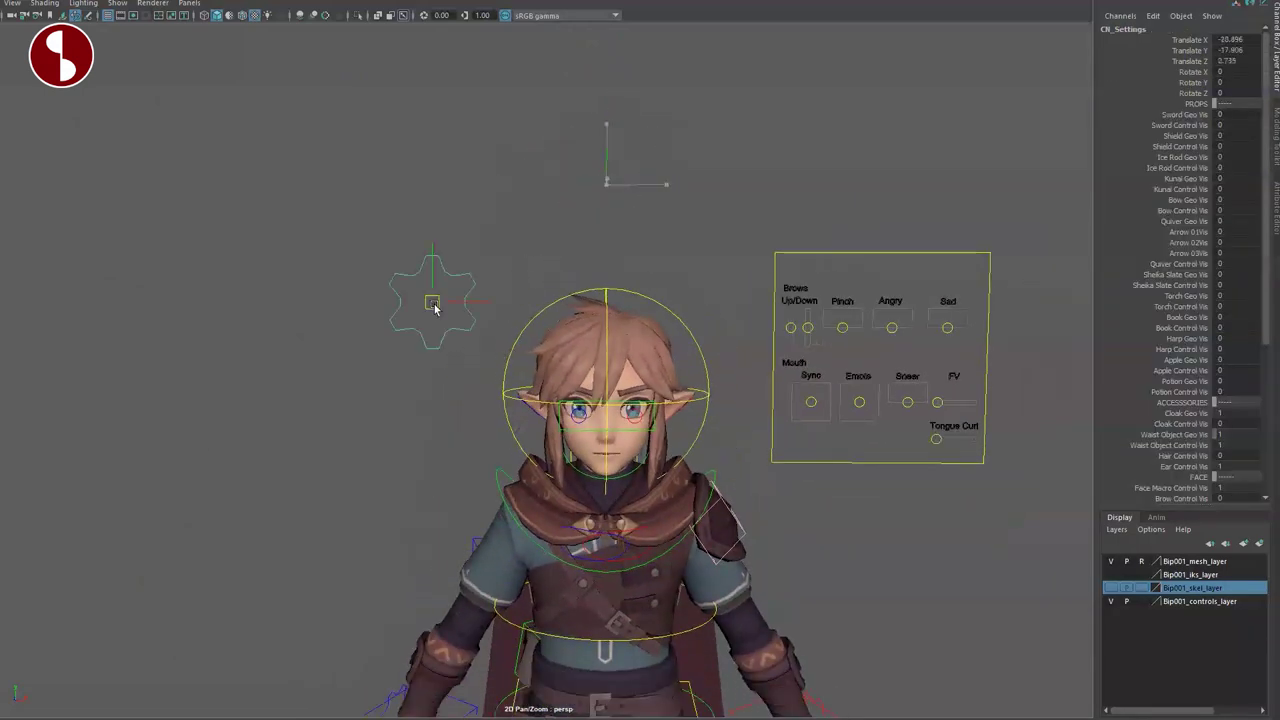
left_click_drag(344, 402, 349, 424)
left_click_drag(396, 482, 633, 484, "alt")
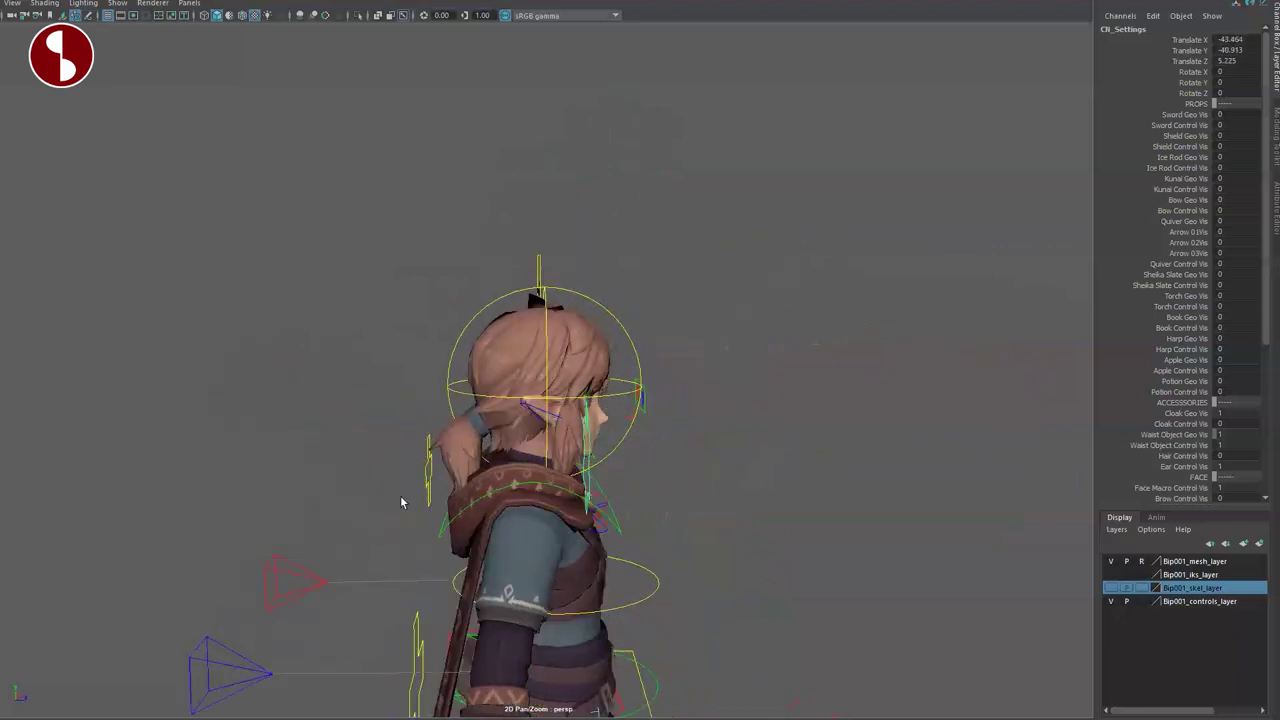
Step: Rotate the neck control's curve vertices flat, reposition and widen them around the neck, and return to object selection
key("ctrl+z")
key("ctrl+z")
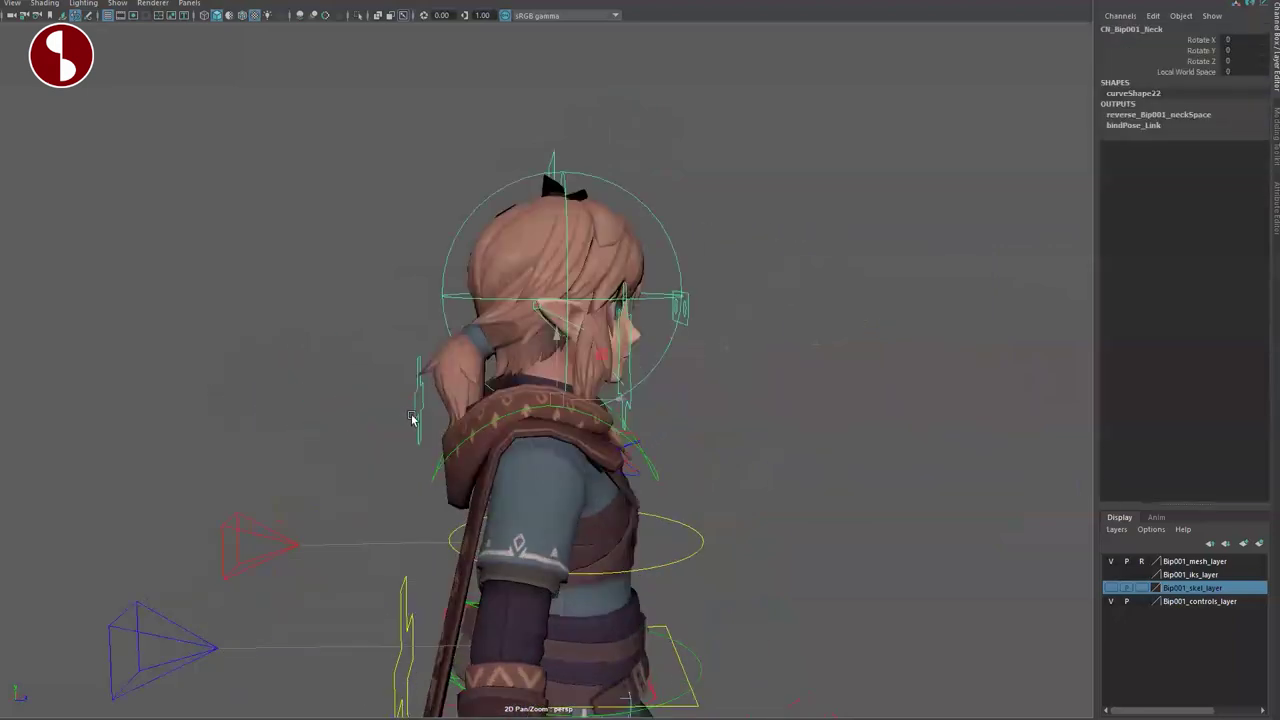
right_click_drag(418, 408, 371, 401)
left_click_drag(375, 481, 396, 427)
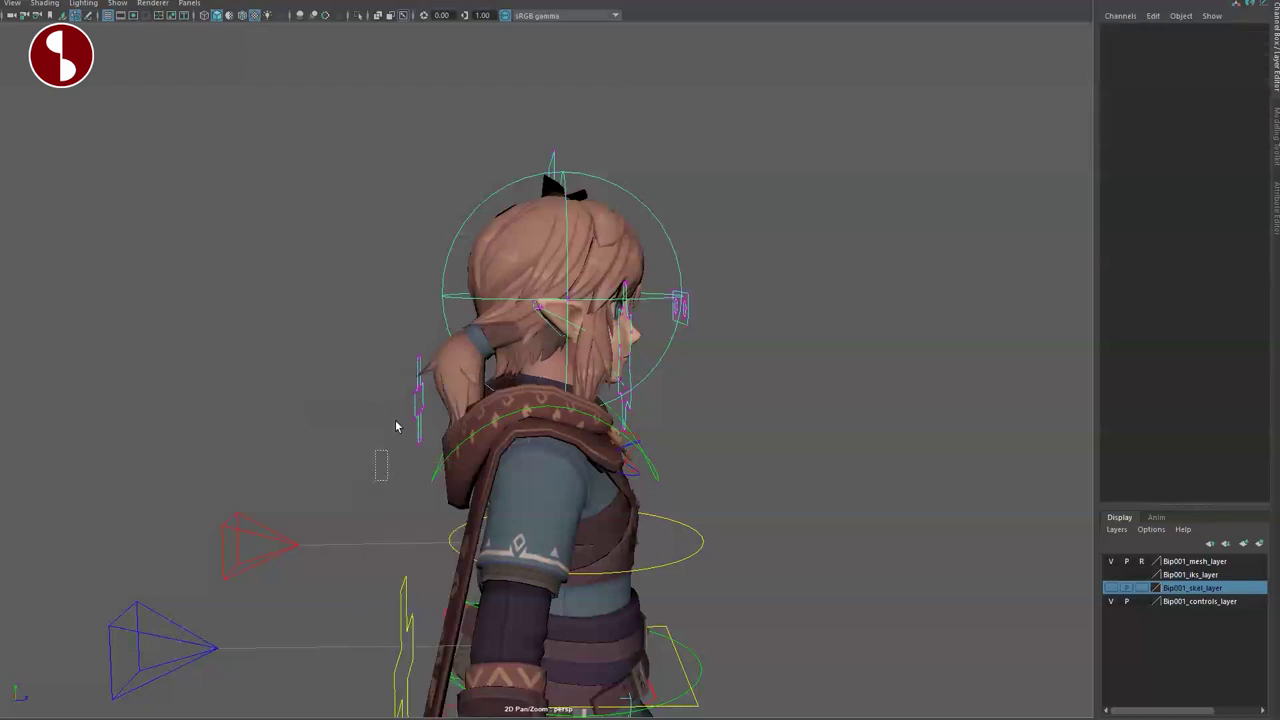
left_click_drag(421, 338, 427, 349)
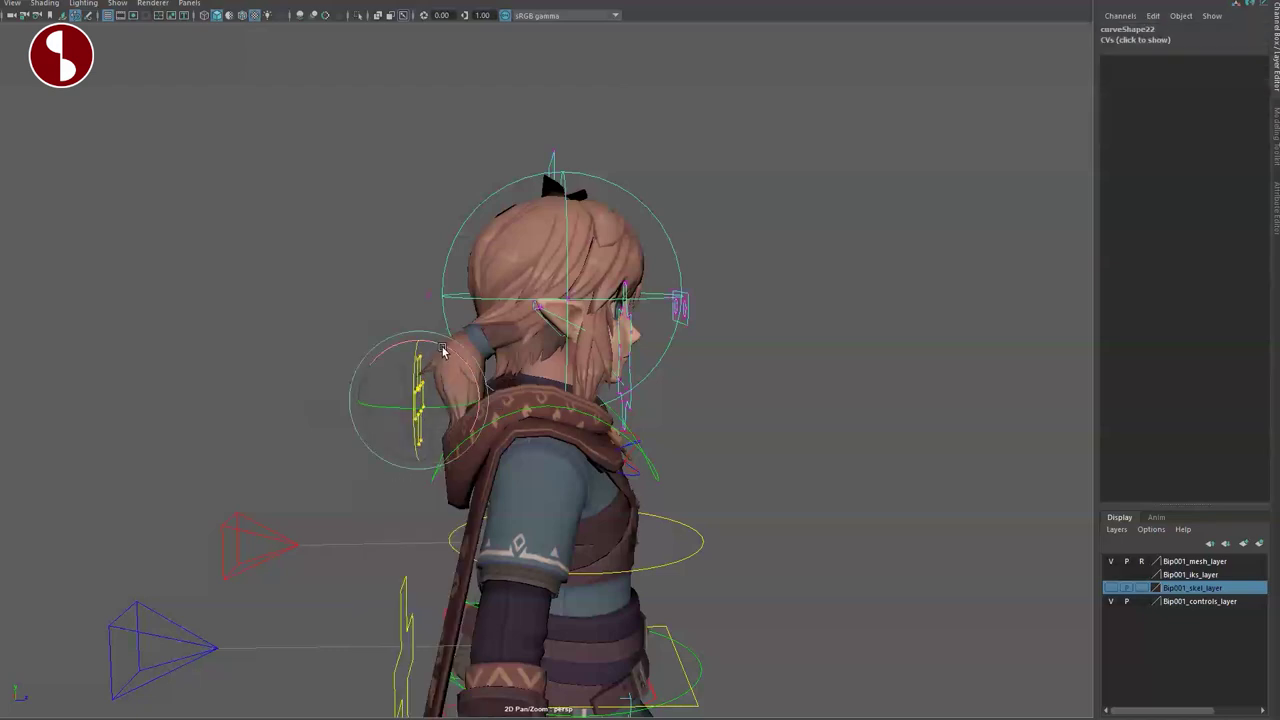
key("w")
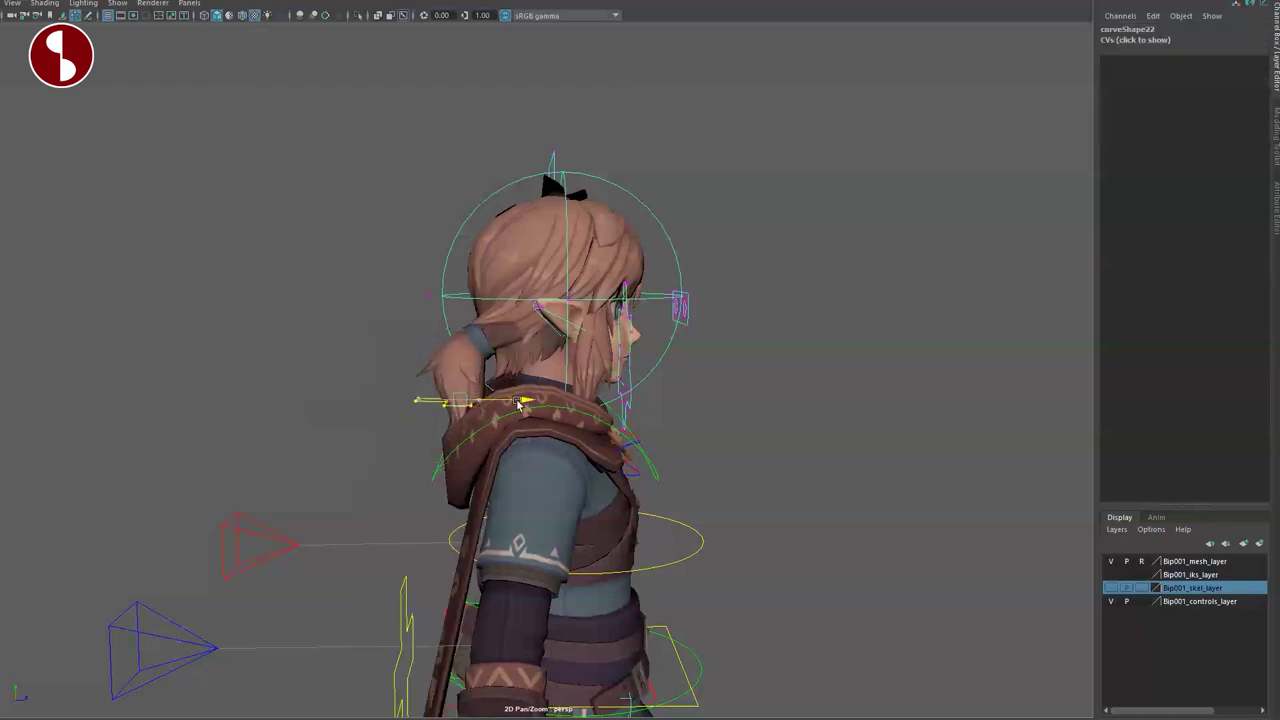
left_click_drag(781, 473, 605, 428, "alt")
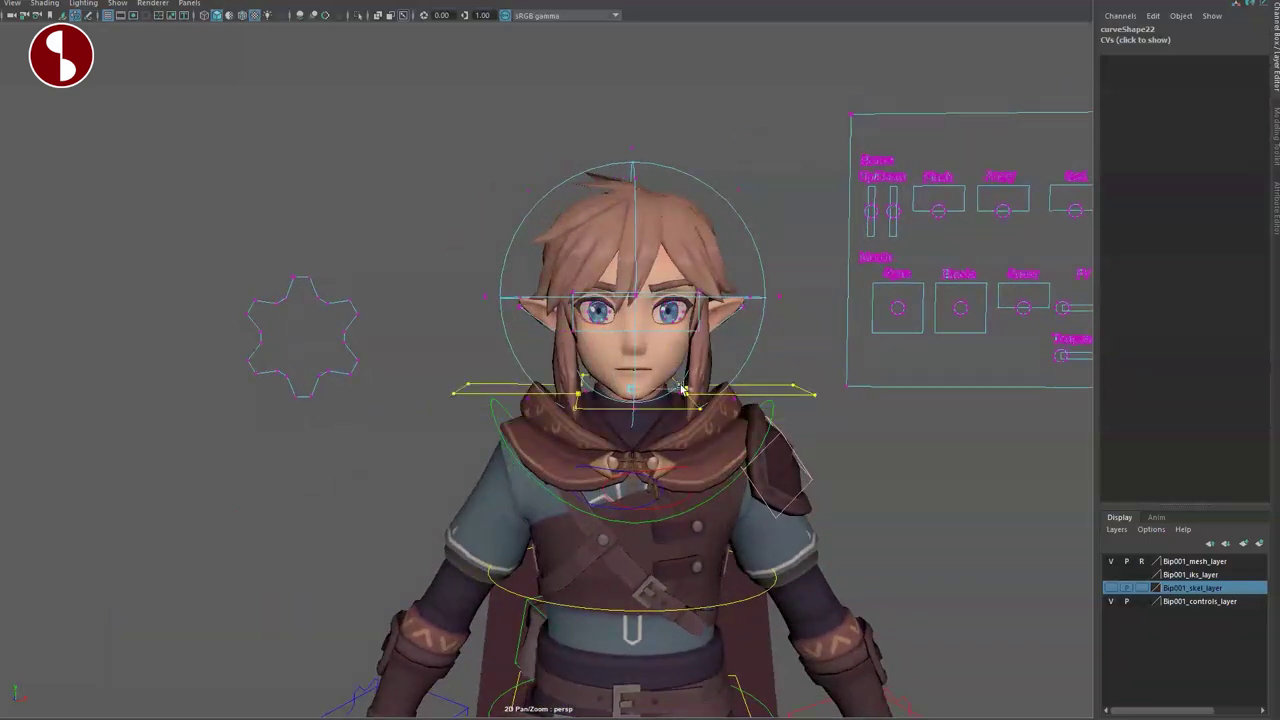
left_click_drag(526, 233, 528, 233)
key("F8")
right_click_drag(520, 430, 417, 466, "alt")
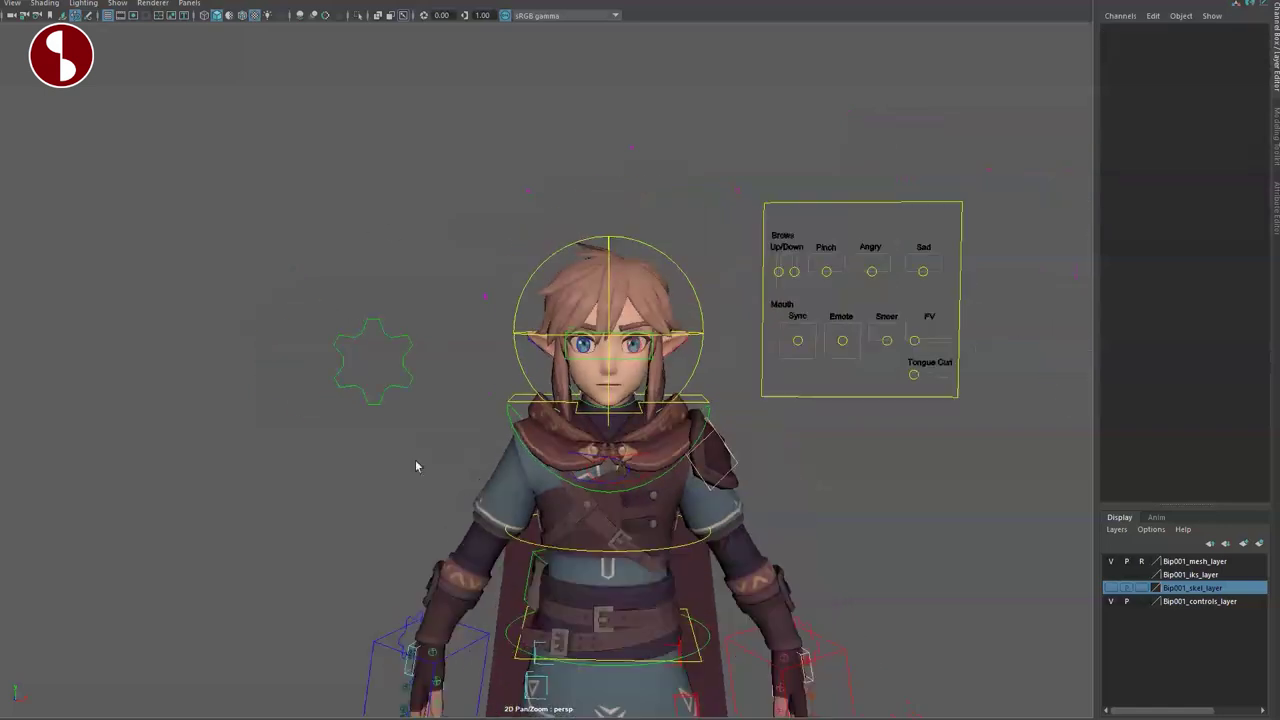
Step: Test the reshaped neck control by rotating it from several angles, undo the rotations, and clear the selection
left_click_drag(417, 466, 541, 499, "alt")
left_click(708, 405)
key("e")
left_click_drag(715, 408, 577, 431, "alt")
left_click_drag(611, 374, 611, 376)
left_click_drag(625, 430, 548, 458, "alt")
left_click_drag(566, 394, 571, 355)
key("ctrl+z")
key("ctrl+z")
left_click_drag(500, 505, 541, 522, "alt")
left_click(541, 522)
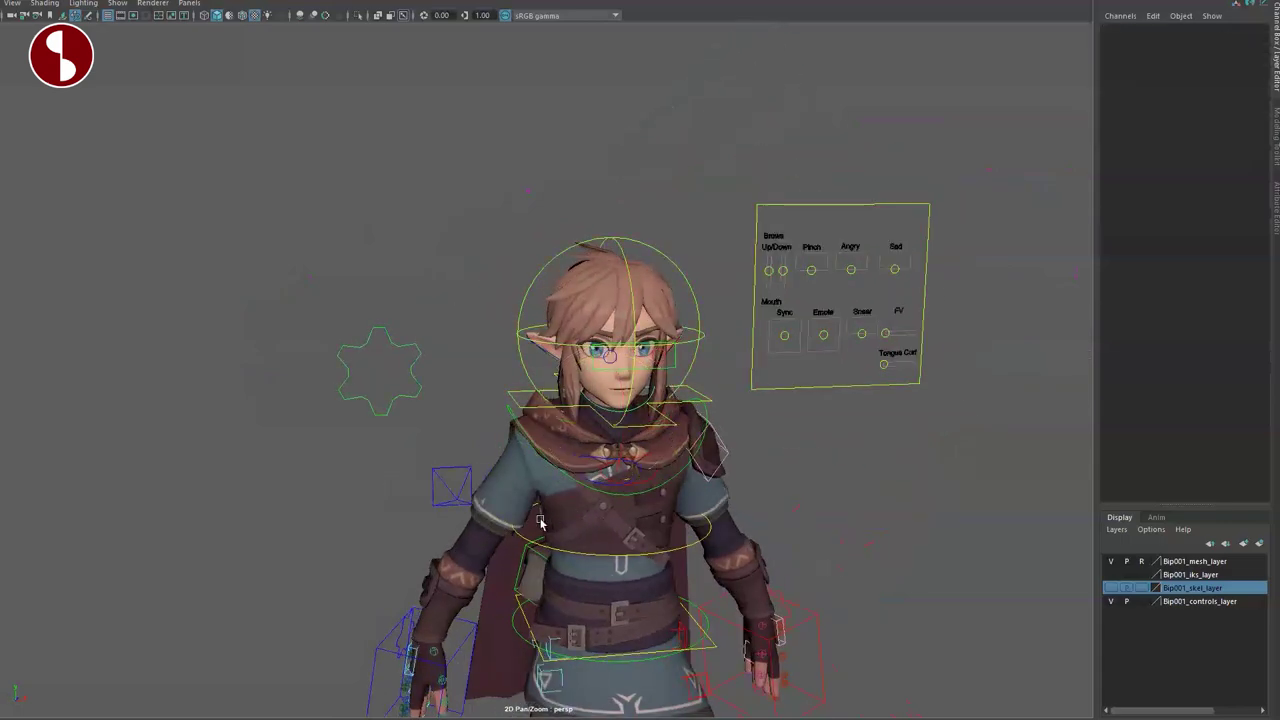
Step: Rotate the COG control's curve vertices flat and reposition and scale them around the waist
left_click_drag(306, 491, 583, 500, "alt")
left_click(588, 445)
key("f")
left_click_drag(588, 445, 451, 447, "alt")
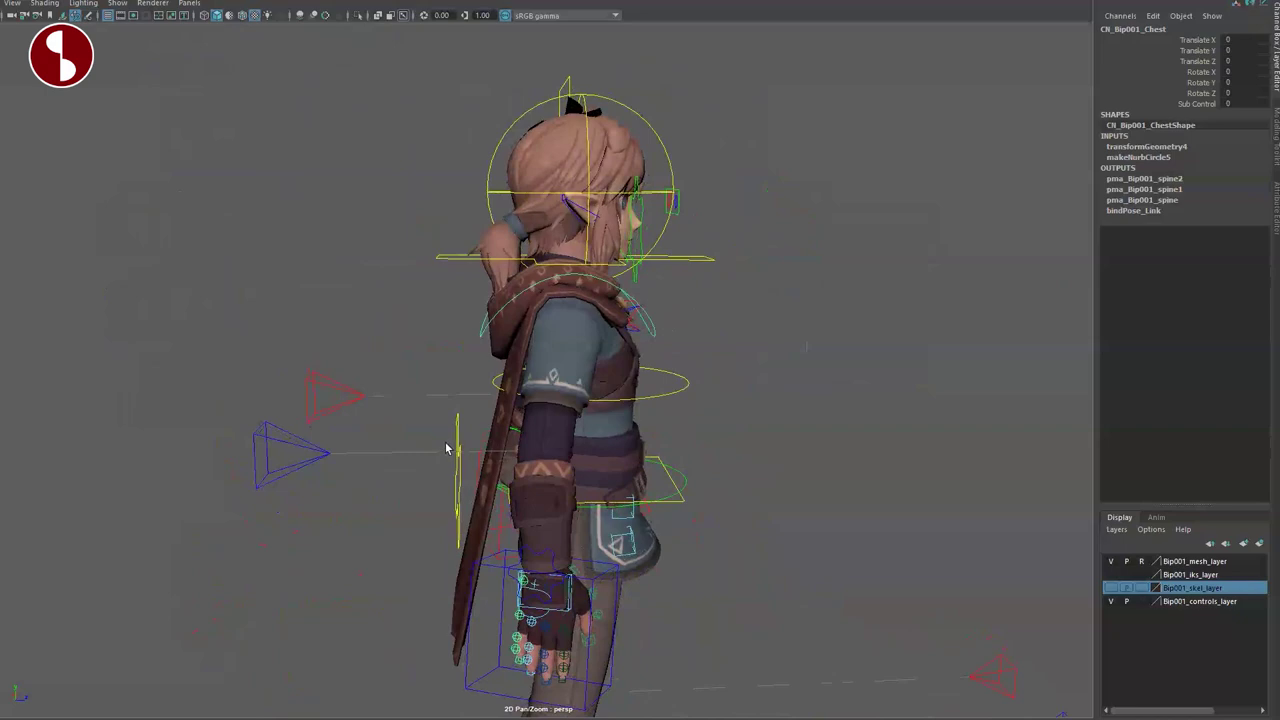
left_click(452, 434)
right_click_drag(455, 435, 409, 569)
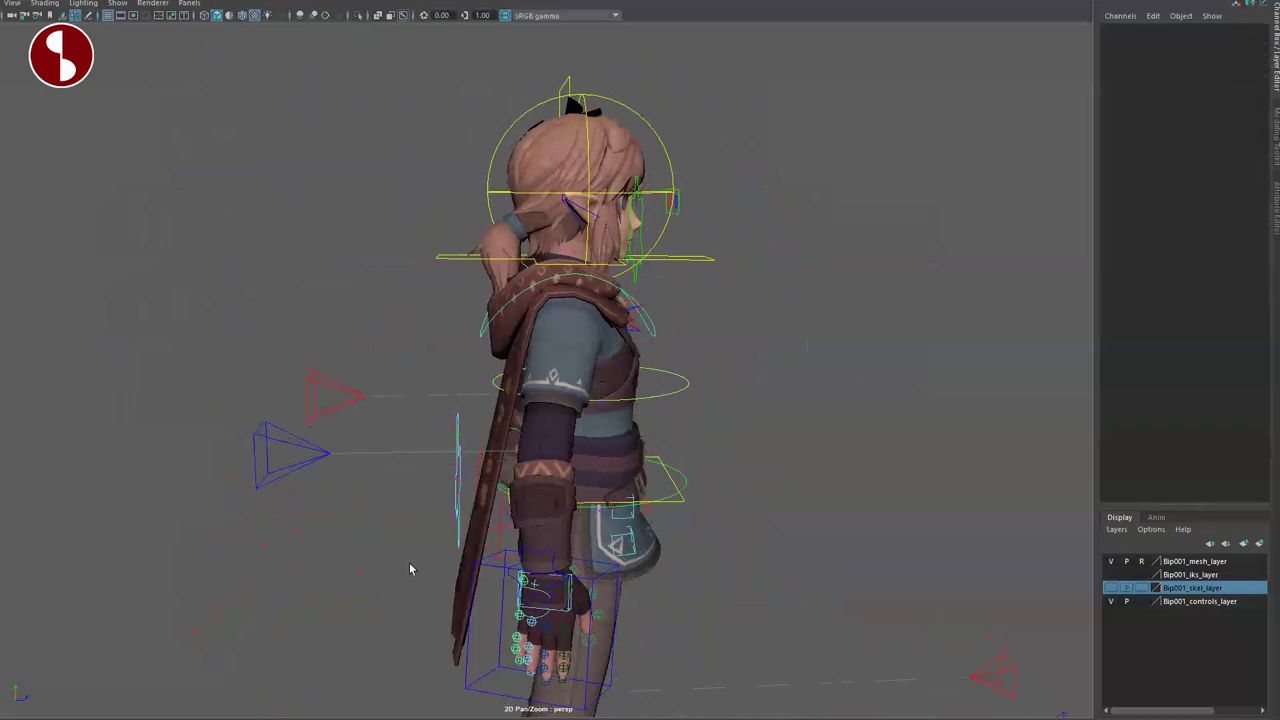
left_click_drag(475, 383, 474, 386)
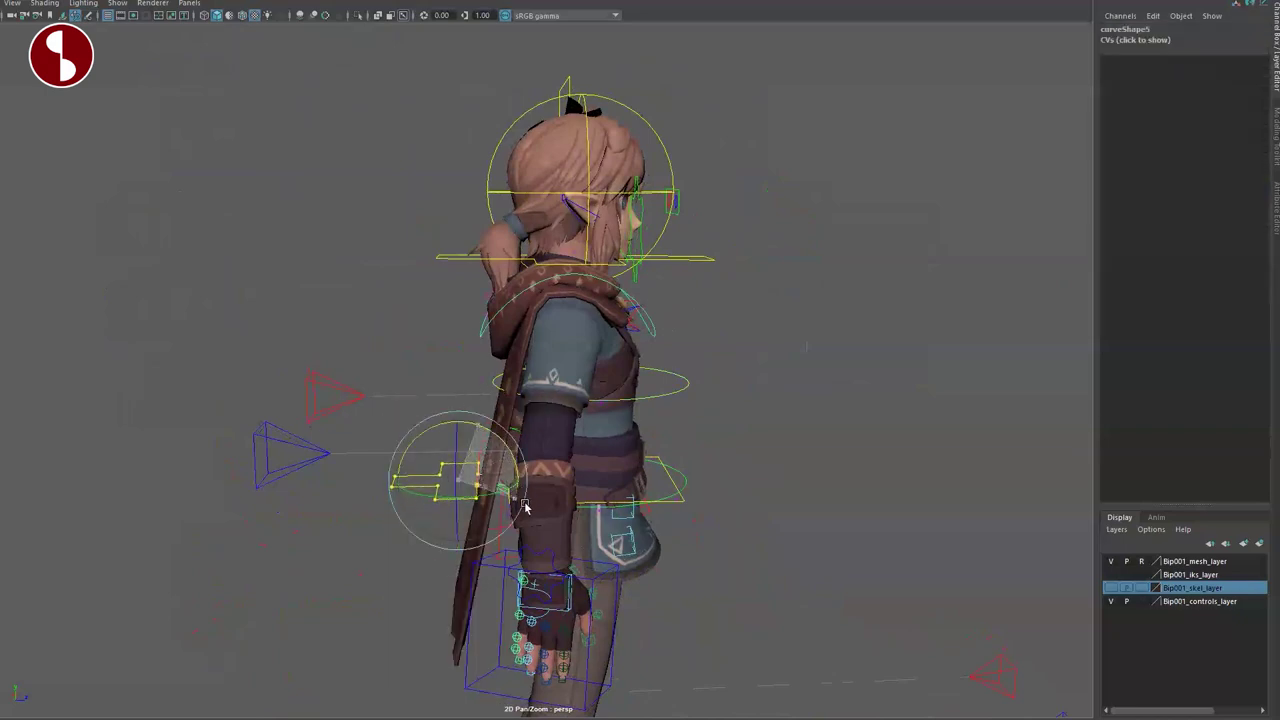
key("w")
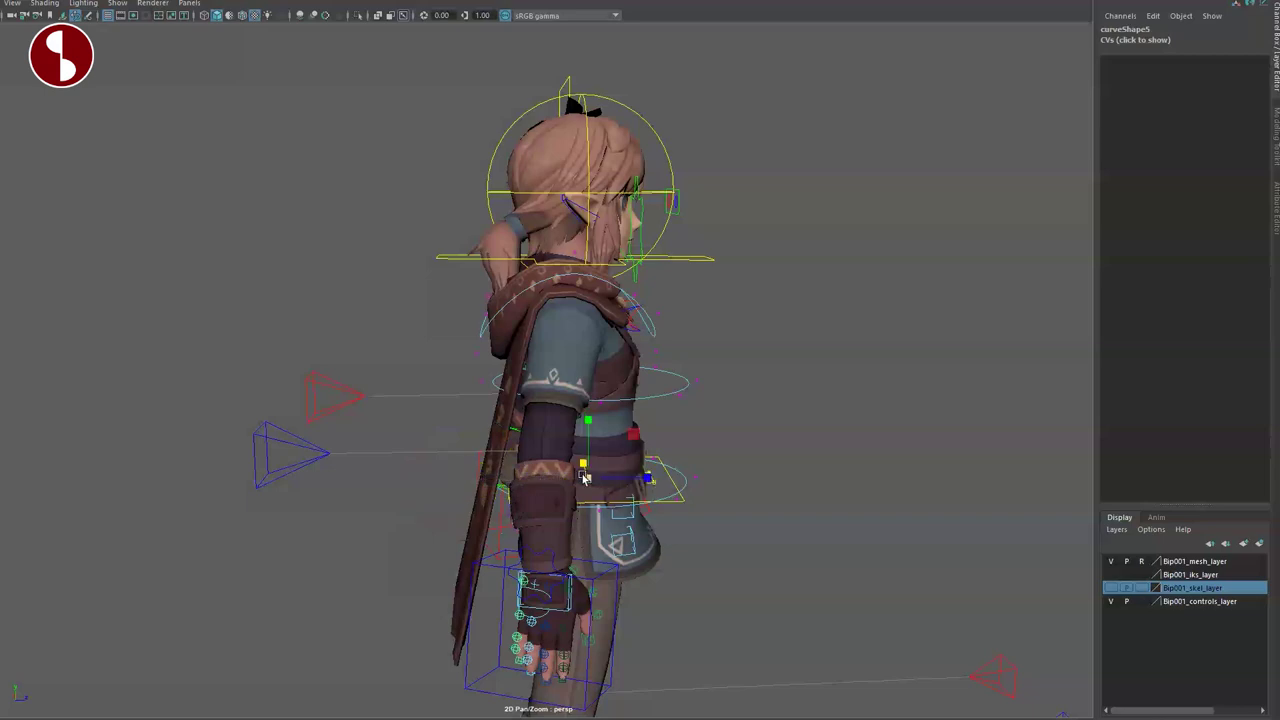
left_click_drag(752, 505, 643, 563, "alt")
left_click(814, 643)
middle_click_drag(720, 632, 717, 569, "alt")
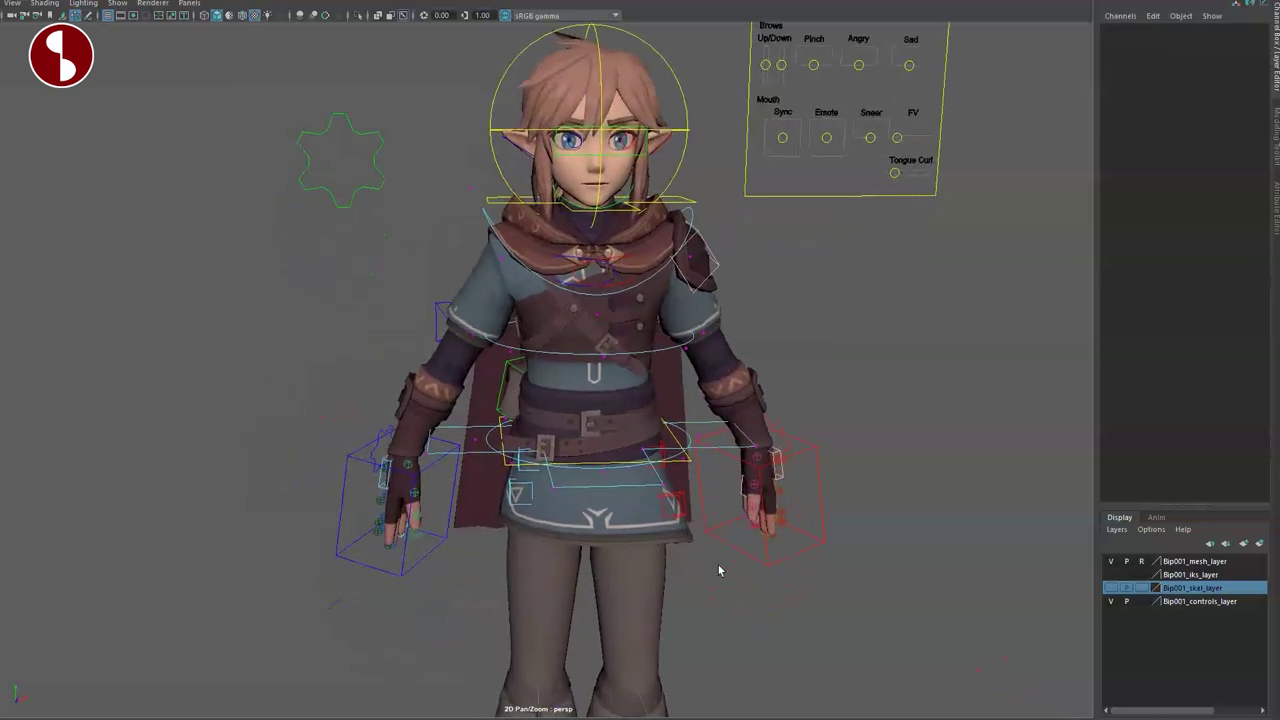
Step: Select the reshaped COG control at the waist, test it with a small adjustment, and undo the change
left_click(799, 540)
left_click(538, 494)
mouse_move(587, 447)
left_mouse_down()
mouse_move(597, 486)
mouse_move(589, 457)
left_mouse_up()
key("ctrl+z")
middle_click_drag(538, 302, 560, 524, "alt")
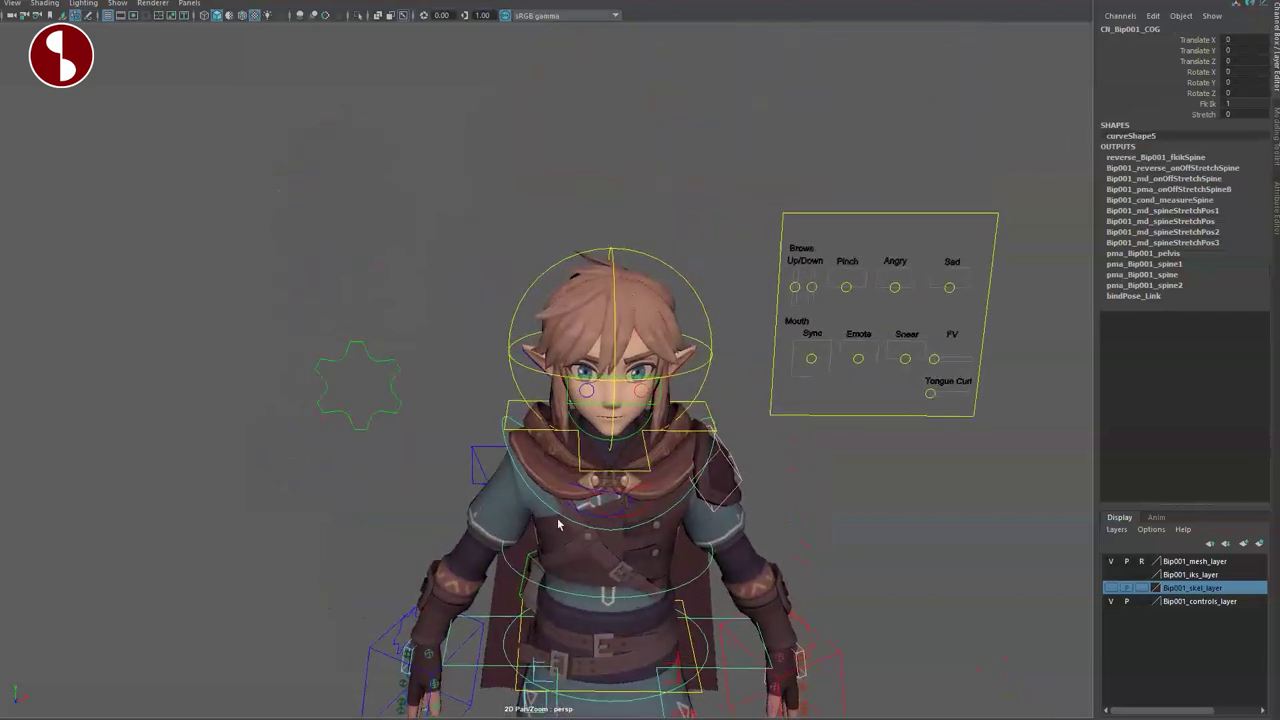
left_click_drag(559, 524, 566, 517, "alt")
Step: Select the gear-shaped settings control and set its Sword Geo Vis attribute to 1
left_click(356, 346)
middle_click_drag(440, 434, 440, 300, "alt")
right_click_drag(440, 300, 329, 246, "alt")
middle_click_drag(422, 452, 470, 295, "alt")
right_click_drag(470, 295, 472, 401, "alt")
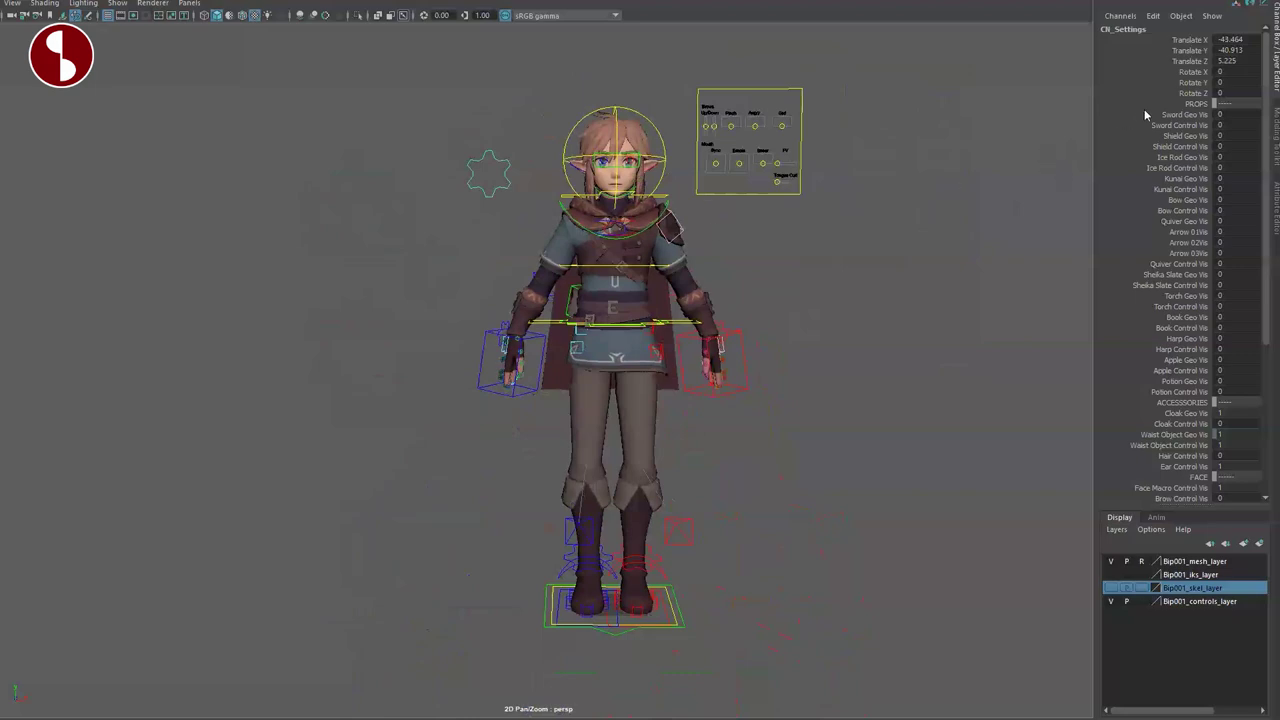
left_click_drag(1142, 114, 1136, 330)
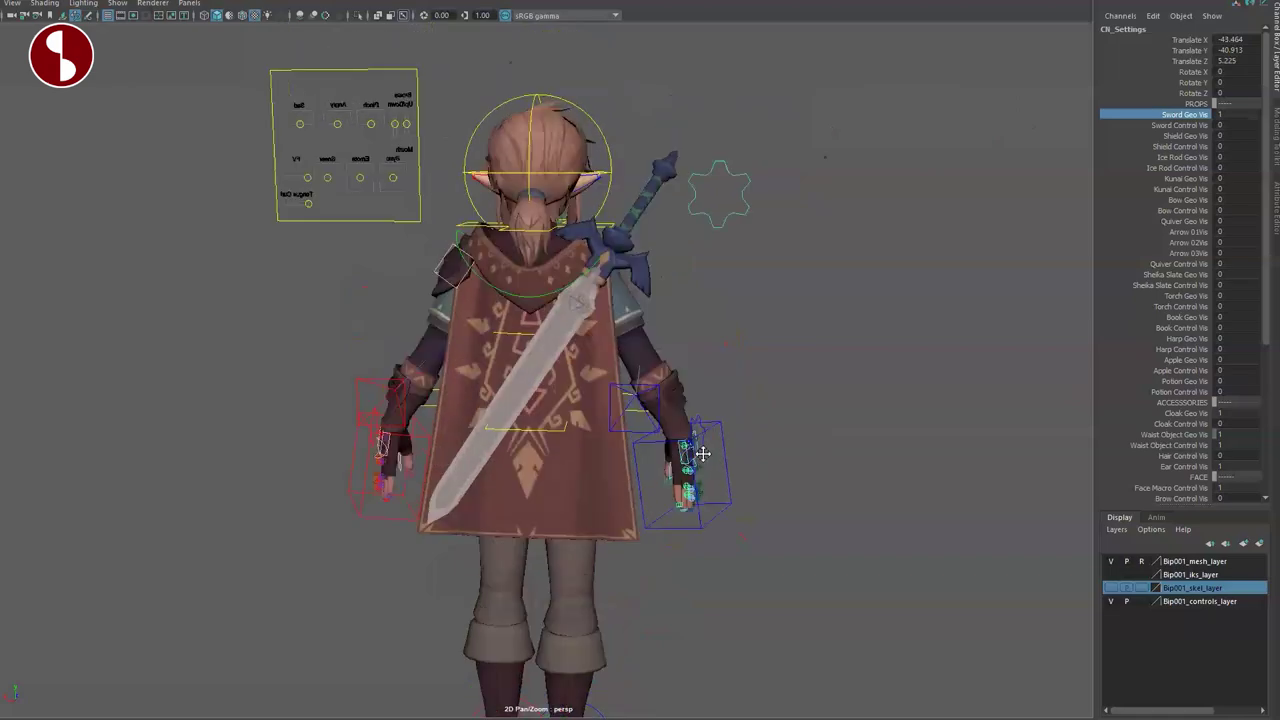
Step: Examine the sword on the character's back up close and from several angles
left_click_drag(740, 505, 766, 517, "alt")
middle_click_drag(741, 463, 726, 461, "alt")
right_click_drag(726, 461, 770, 480, "alt")
middle_click_drag(715, 350, 702, 517, "alt")
right_click_drag(702, 517, 857, 634, "alt")
left_click_drag(857, 634, 831, 587, "alt")
right_click_drag(831, 587, 523, 298, "alt")
left_click_drag(718, 505, 773, 420, "alt")
Step: Toggle Sword Geo Vis off and back on, and set Sword Control Vis to 1
middle_click_drag(1040, 176, 1010, 178)
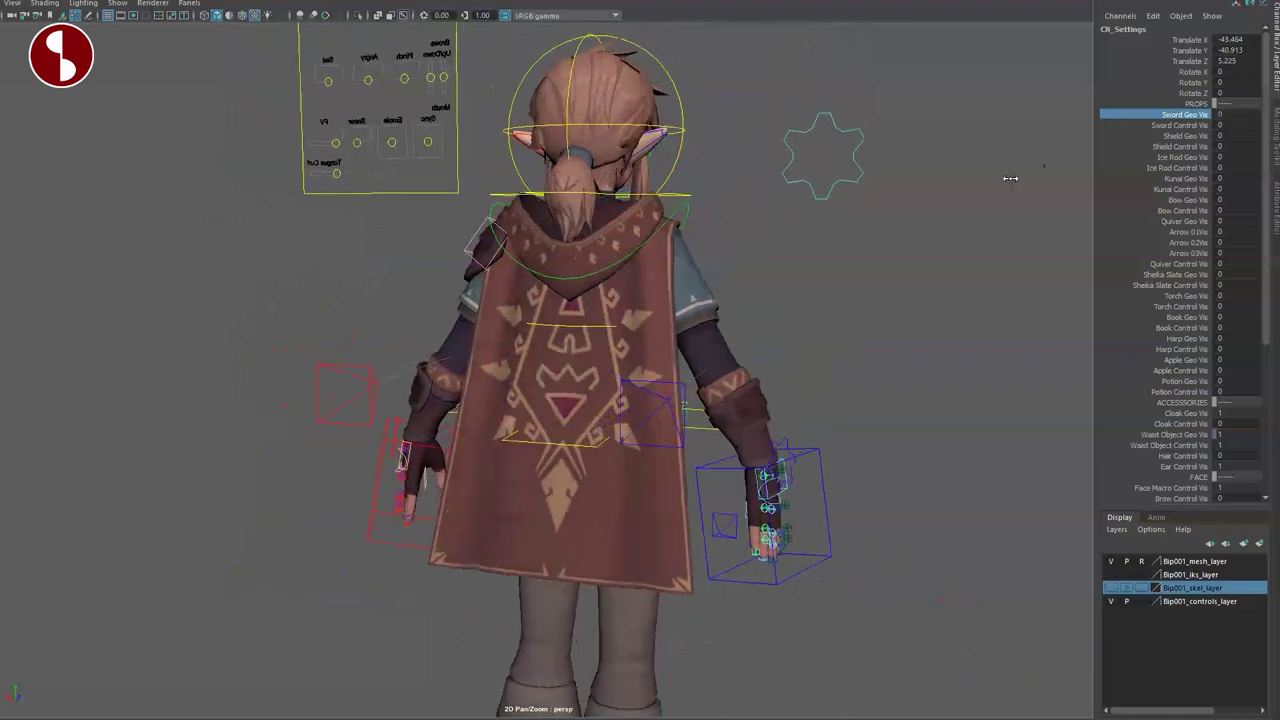
middle_click_drag(897, 206, 1114, 212)
left_click(1122, 125)
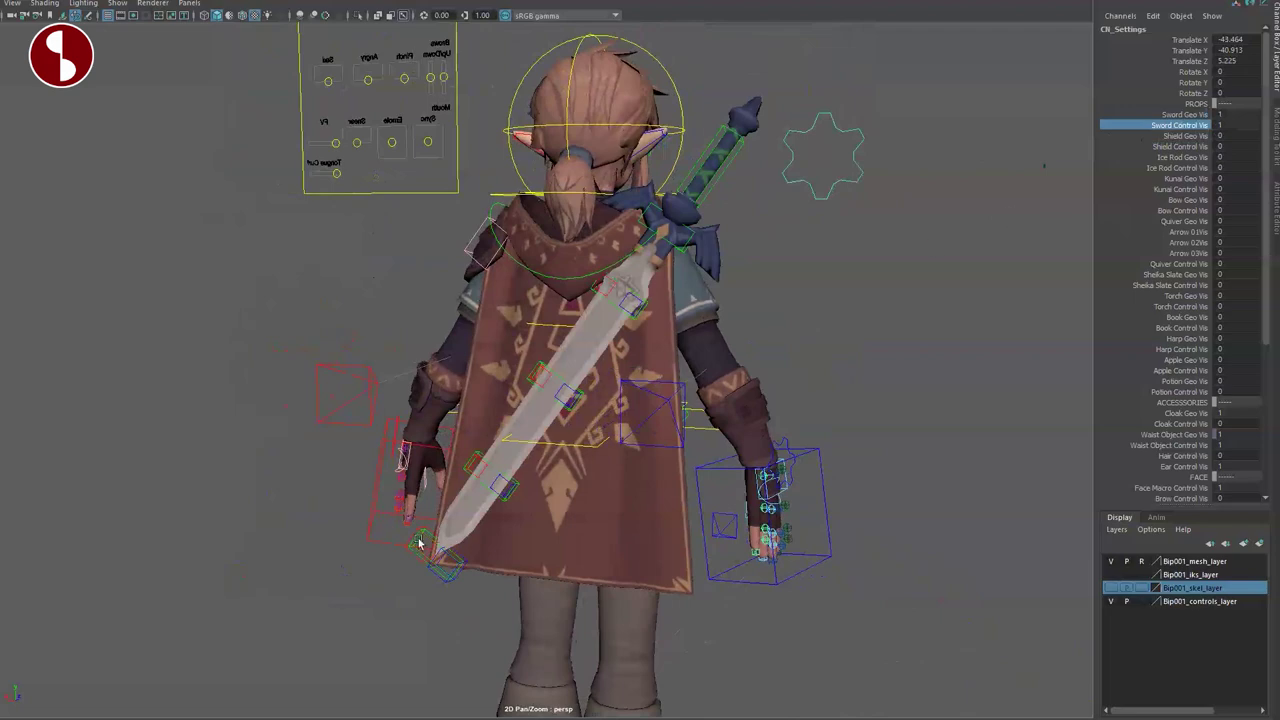
Step: Select the controls at the sword's tip, try moving the tip to bend the blade, and undo the move
left_click_drag(435, 600, 471, 563, "alt")
left_click(467, 580)
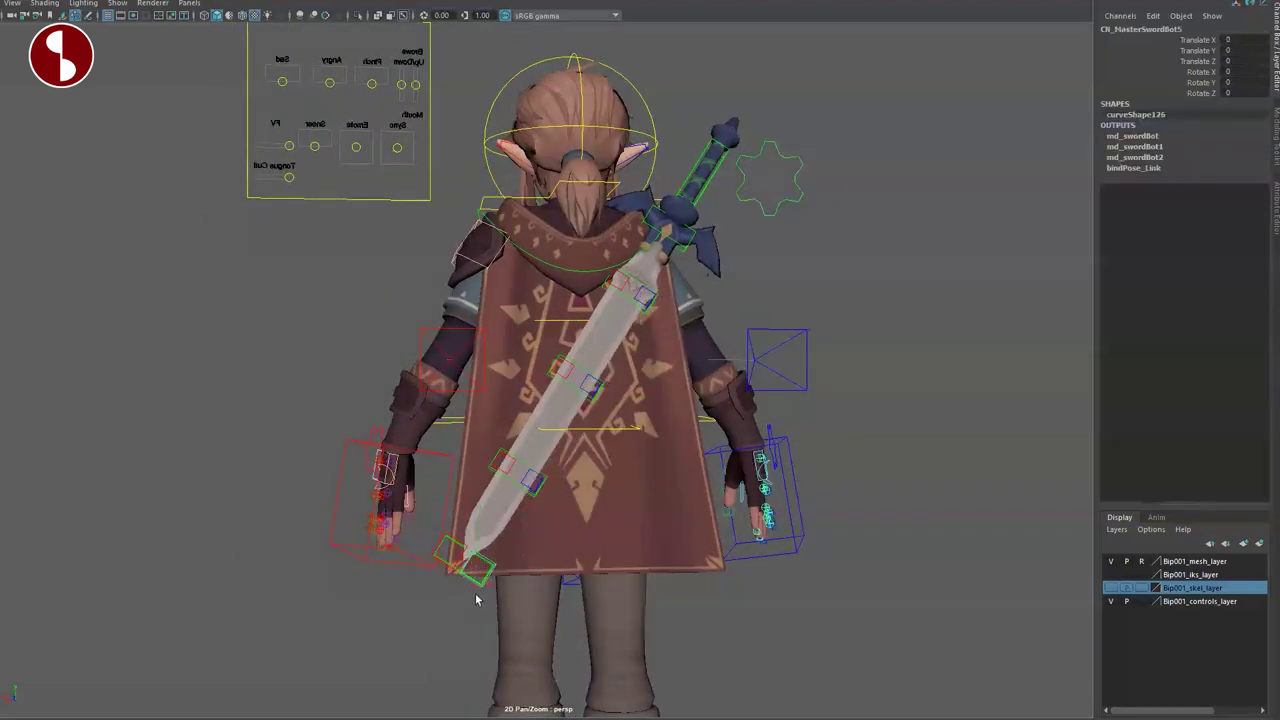
left_click_drag(476, 600, 443, 608, "alt")
left_click_drag(534, 479, 476, 482)
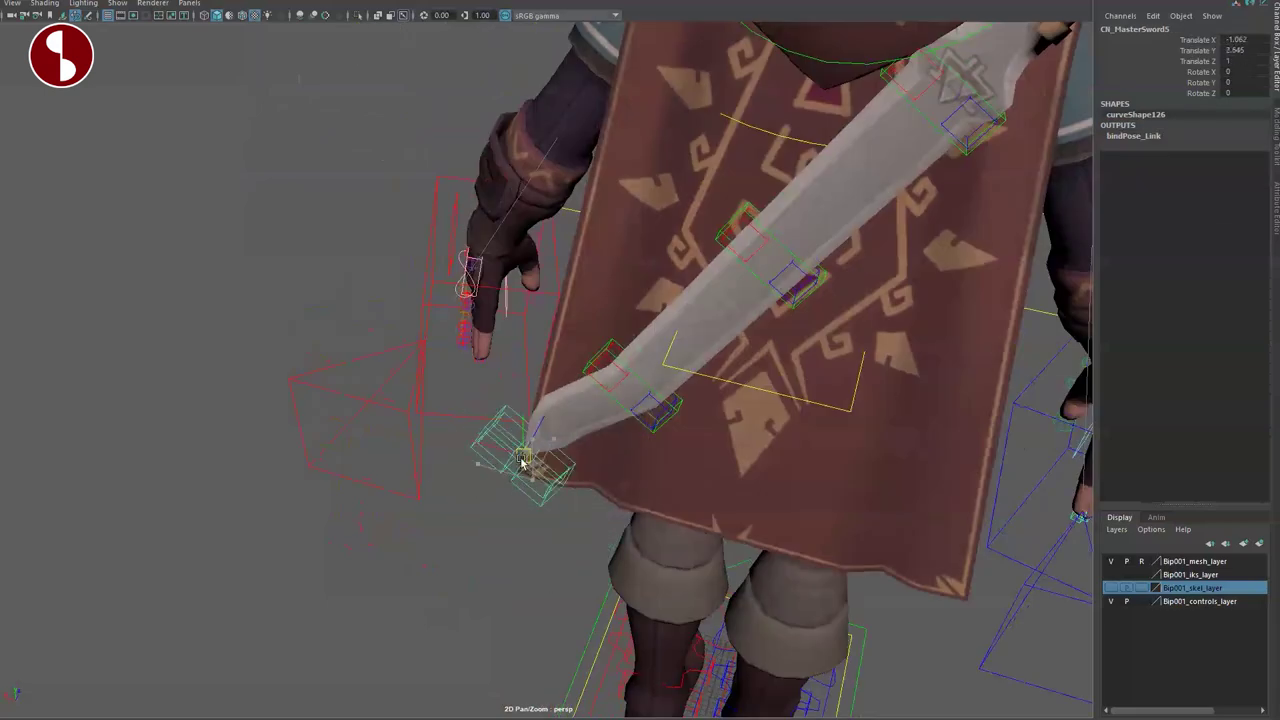
left_click_drag(607, 423, 552, 389, "alt")
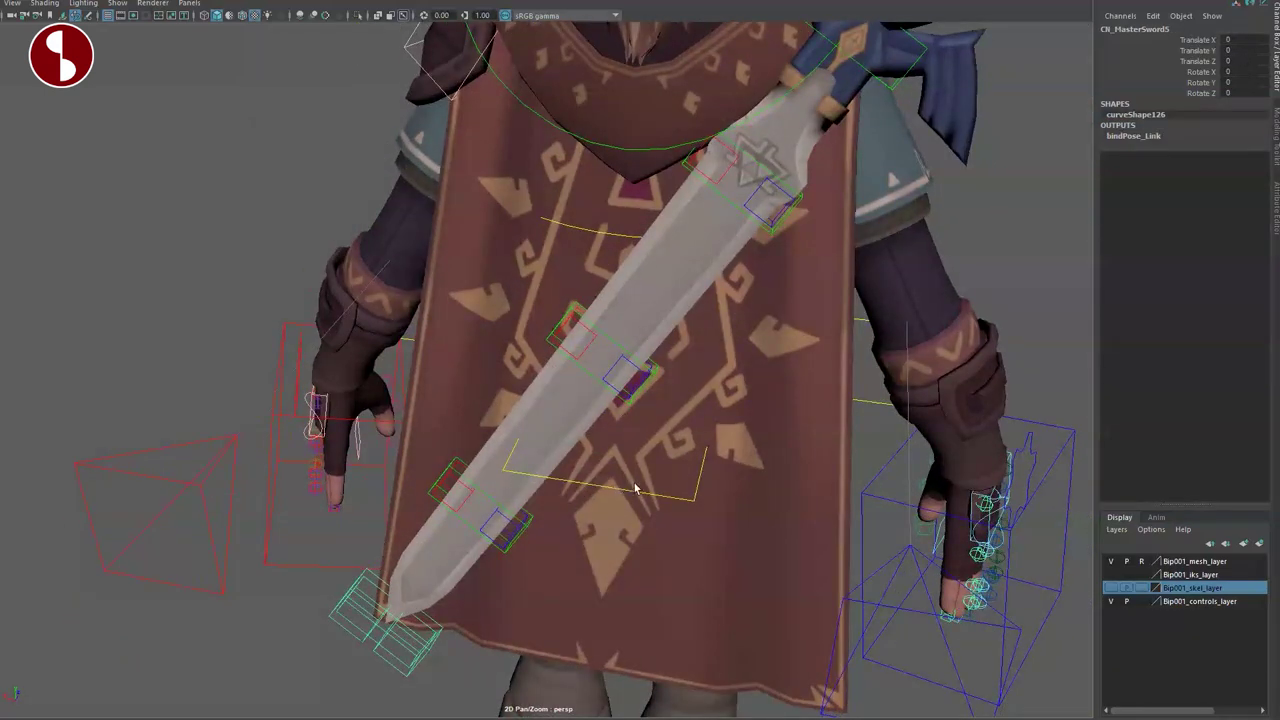
scroll(720, 390, "down", 5)
scroll(800, 300, "down", 4)
Step: Select the main sword control at the handle, try moving and rotating the whole sword, and undo the changes
left_click(795, 250)
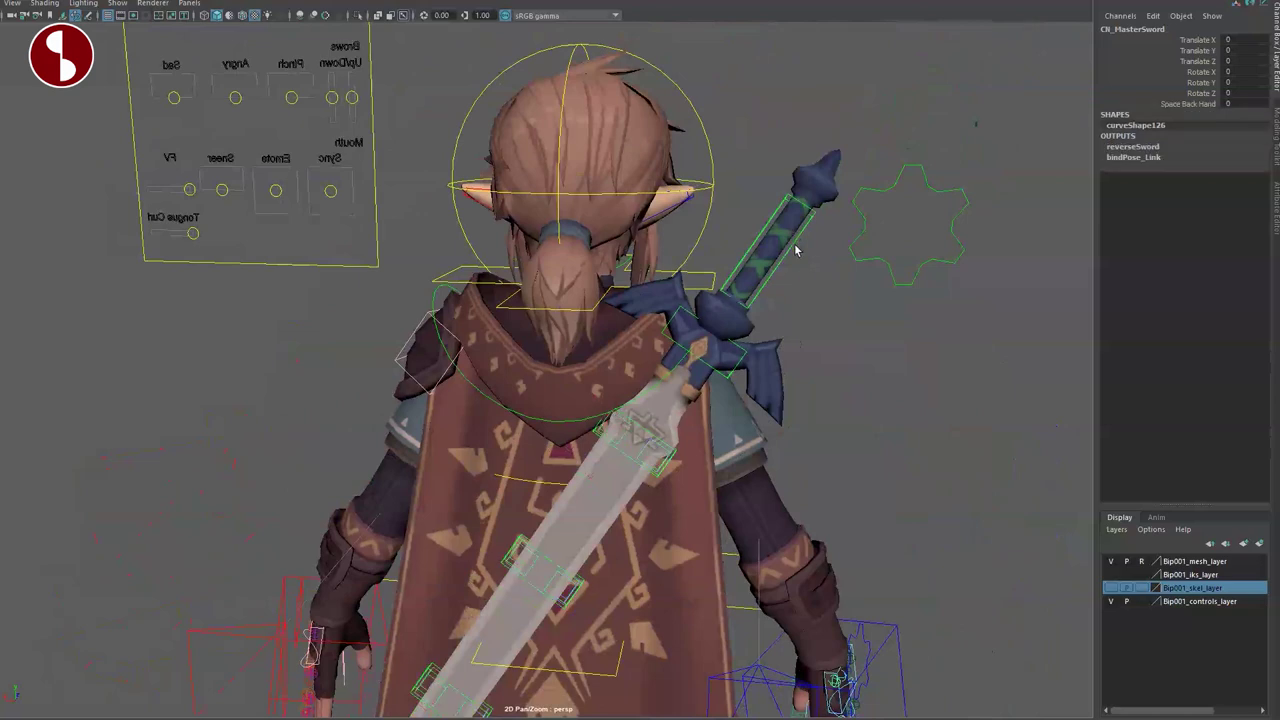
key("w")
left_click_drag(767, 252, 794, 222)
key("ctrl+z")
key("e")
key("ctrl+z")
key("ctrl+z")
Step: Select the secondary sword control at the guard, try moving the sword with it, and undo the move
left_click(729, 379)
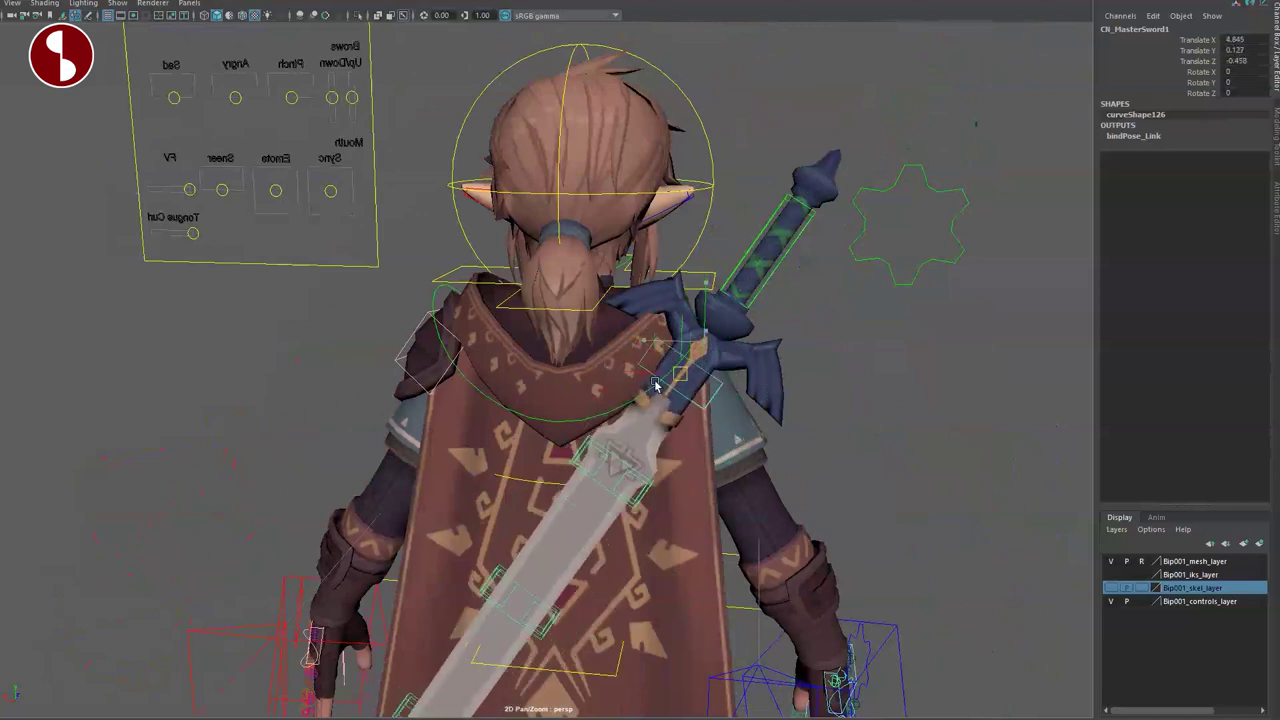
scroll(690, 470, "down", 3)
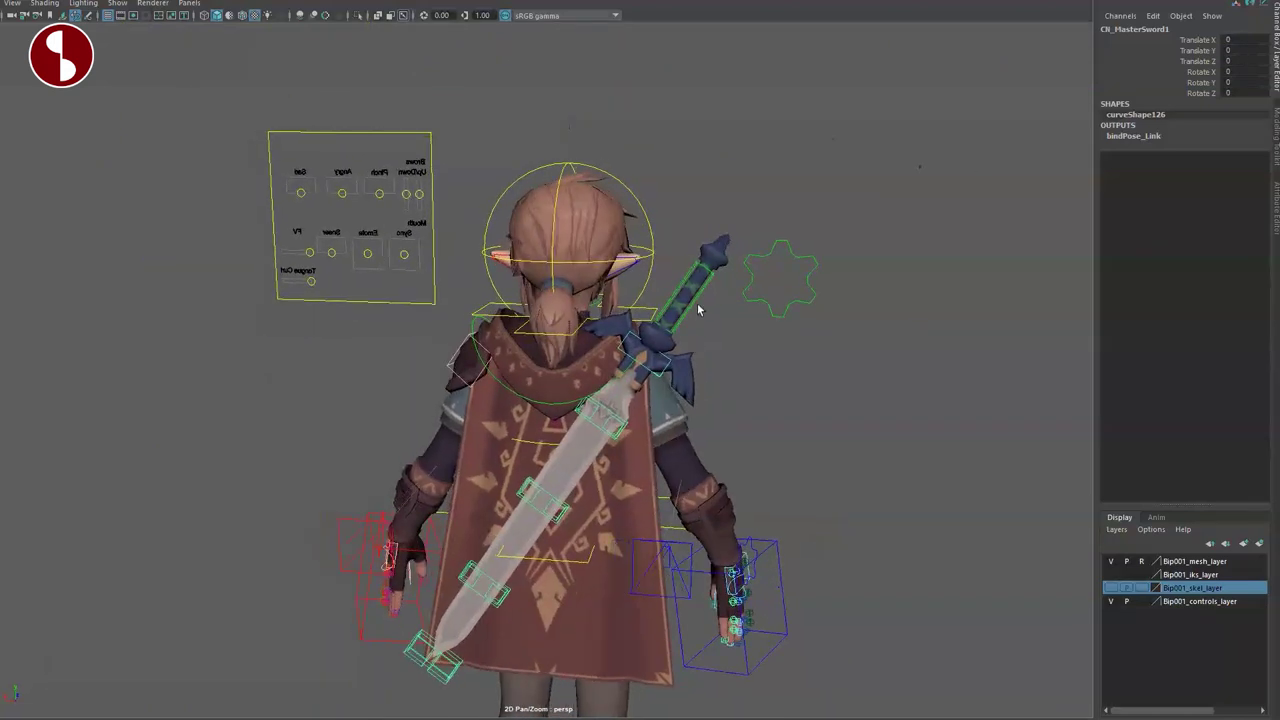
Step: Switch the main sword control's Space Back Hand from back to hand and view the sword at the character's left hand
left_click_drag(736, 372, 477, 361, "alt")
middle_click_drag(752, 433, 822, 309, "alt")
scroll(822, 309, "down", 2)
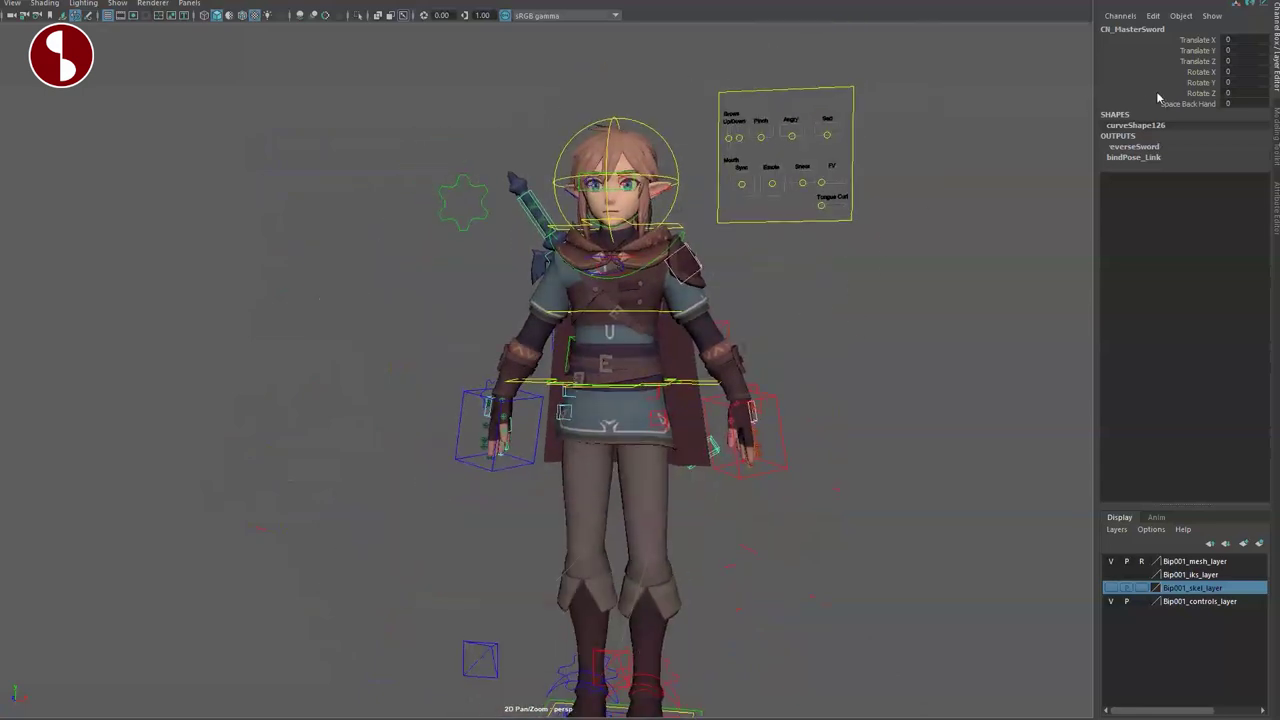
middle_click_drag(803, 304, 909, 322)
left_click_drag(768, 443, 612, 406, "alt")
right_click_drag(612, 406, 720, 478, "alt")
left_click_drag(720, 478, 385, 463, "alt")
right_click_drag(654, 480, 590, 466, "alt")
left_click_drag(590, 466, 652, 466, "alt")
right_click_drag(652, 466, 846, 559, "alt")
left_click(846, 559)
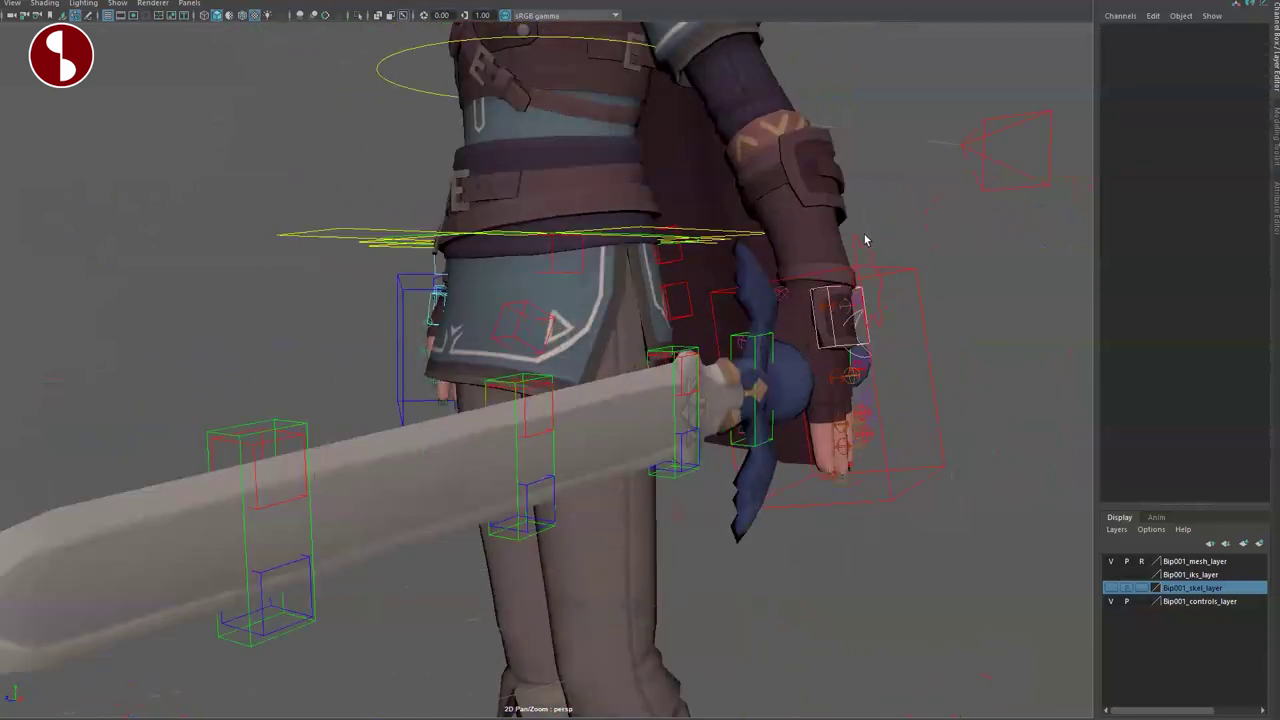
Step: Set Grip to 1 on the left arm settings control, examine the hand holding the sword, and undo the grip and sword space changes
left_click(872, 320)
left_click_drag(872, 320, 854, 359, "alt")
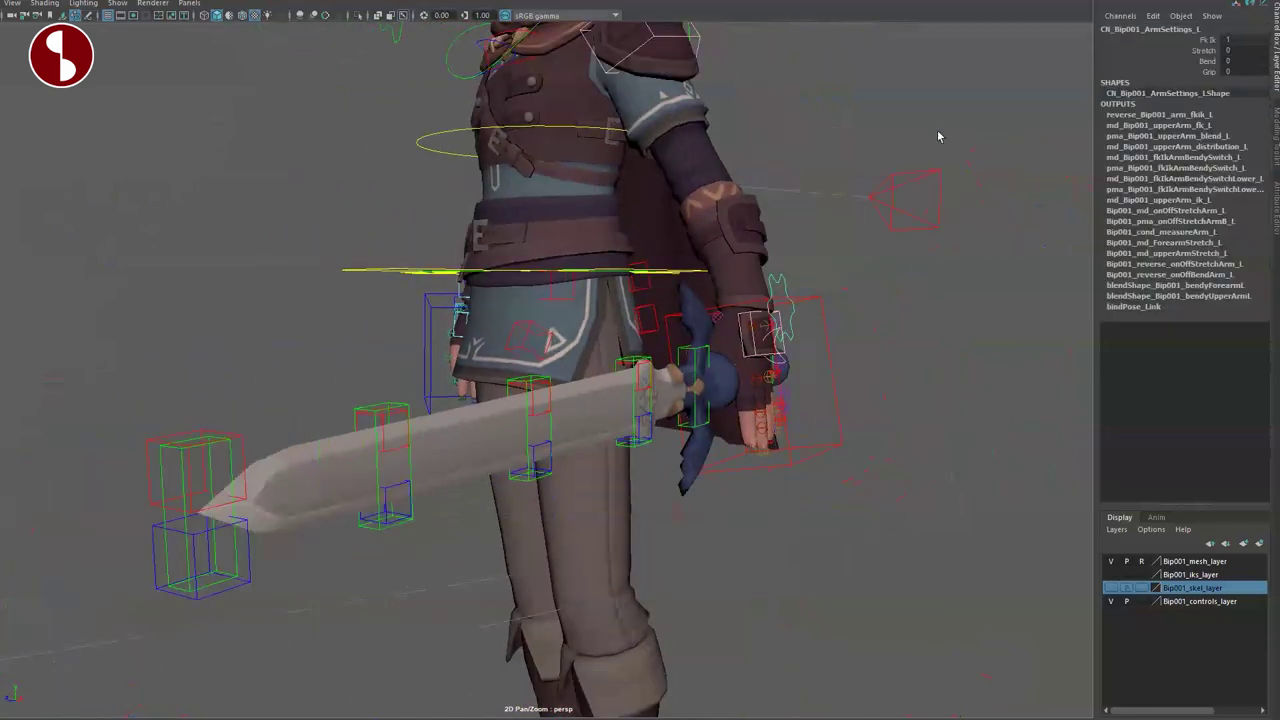
left_click(1201, 72)
middle_click_drag(965, 225, 1062, 229)
left_click_drag(640, 420, 766, 437, "alt")
right_click_drag(766, 437, 383, 491, "alt")
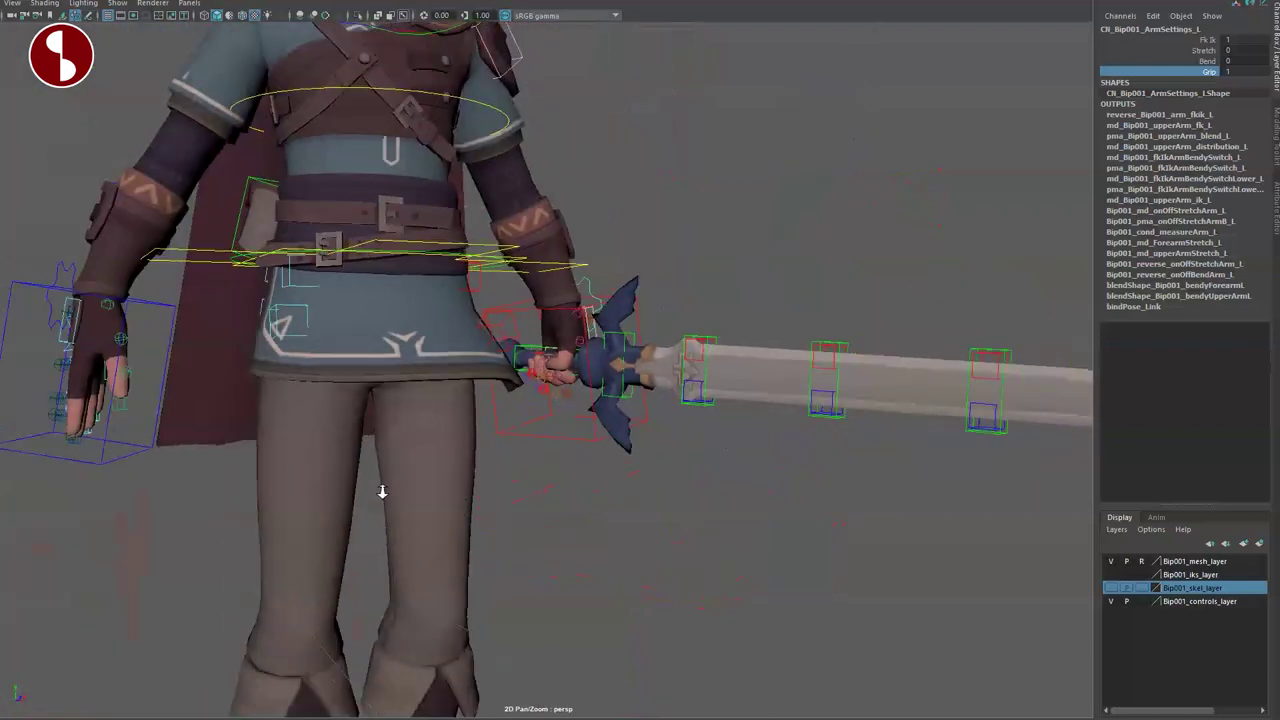
left_click_drag(383, 491, 663, 514, "alt")
right_click_drag(663, 514, 591, 455, "alt")
key("ctrl+z")
key("ctrl+z")
key("ctrl+z")
Step: Set Sword Geo Vis and Sword Control Vis to 0 on the rig's settings control
left_click_drag(788, 462, 557, 470, "alt")
left_click_drag(811, 292, 856, 371, "alt")
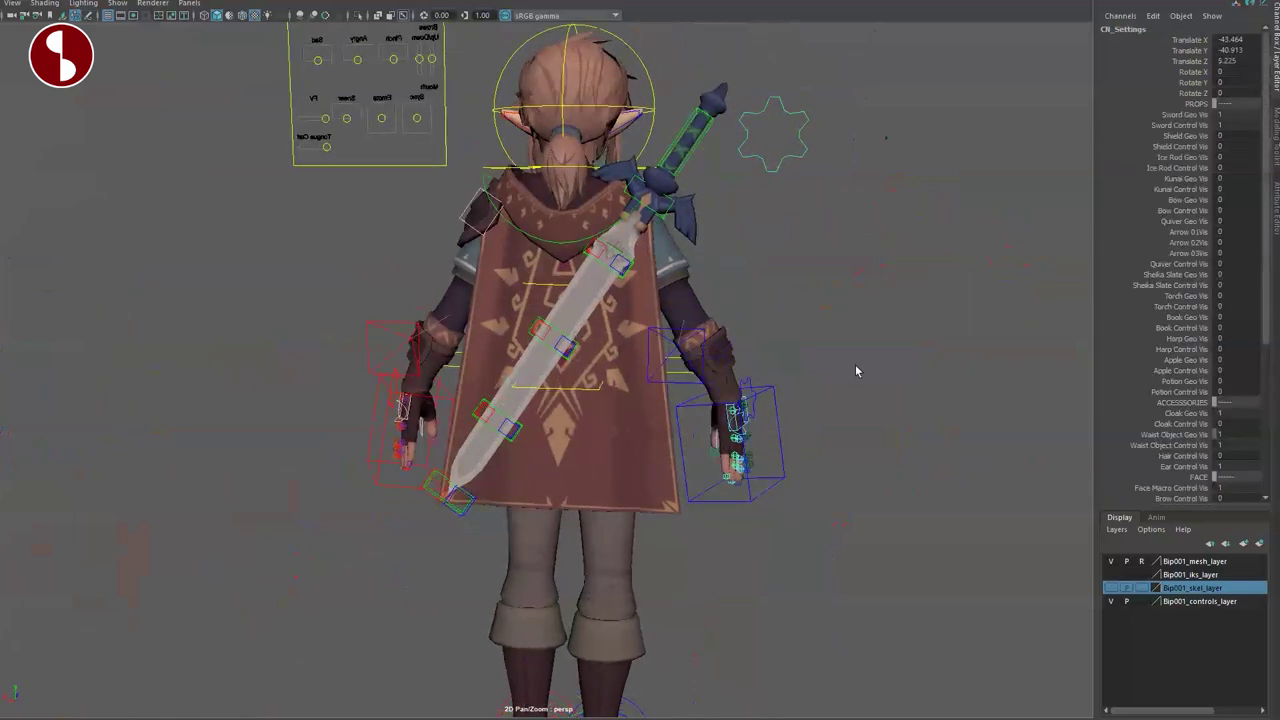
type("0")
key("Return")
Step: Set Shield Geo Vis and Shield Control Vis to 1 and view the shield on the character's back
left_click(1128, 137)
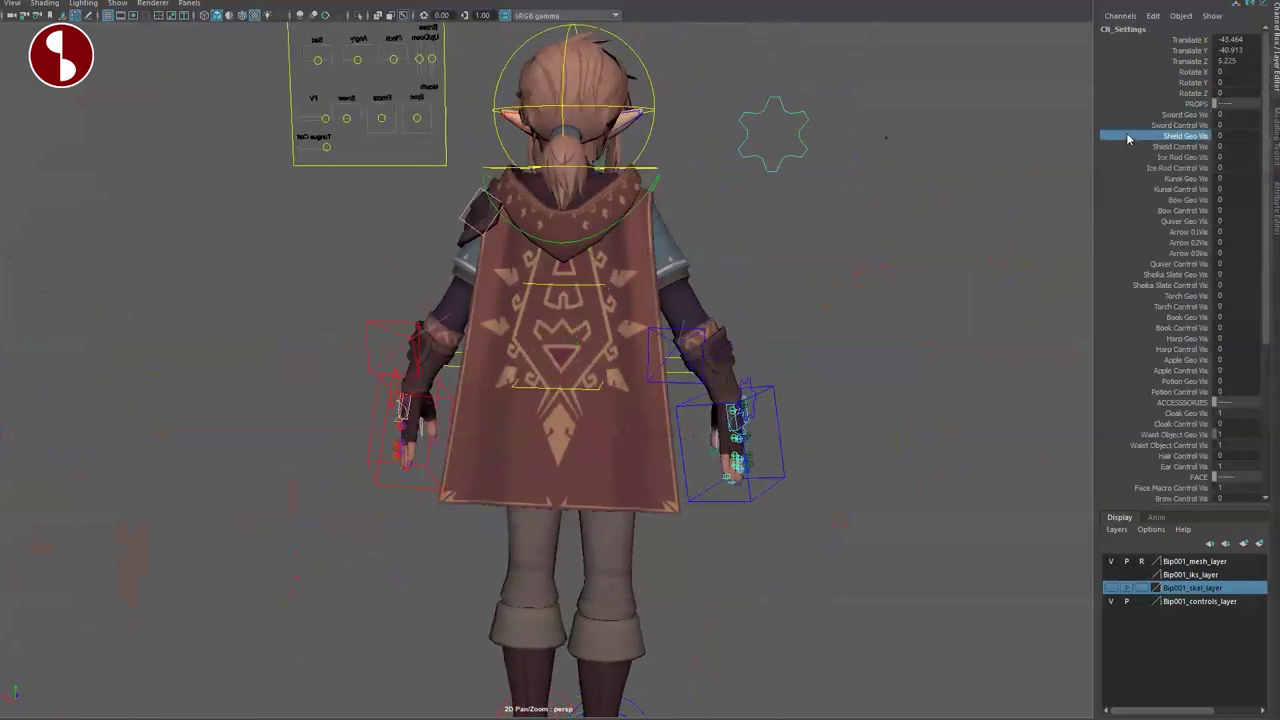
middle_click_drag(921, 256, 975, 303)
left_click_drag(464, 414, 513, 419, "alt")
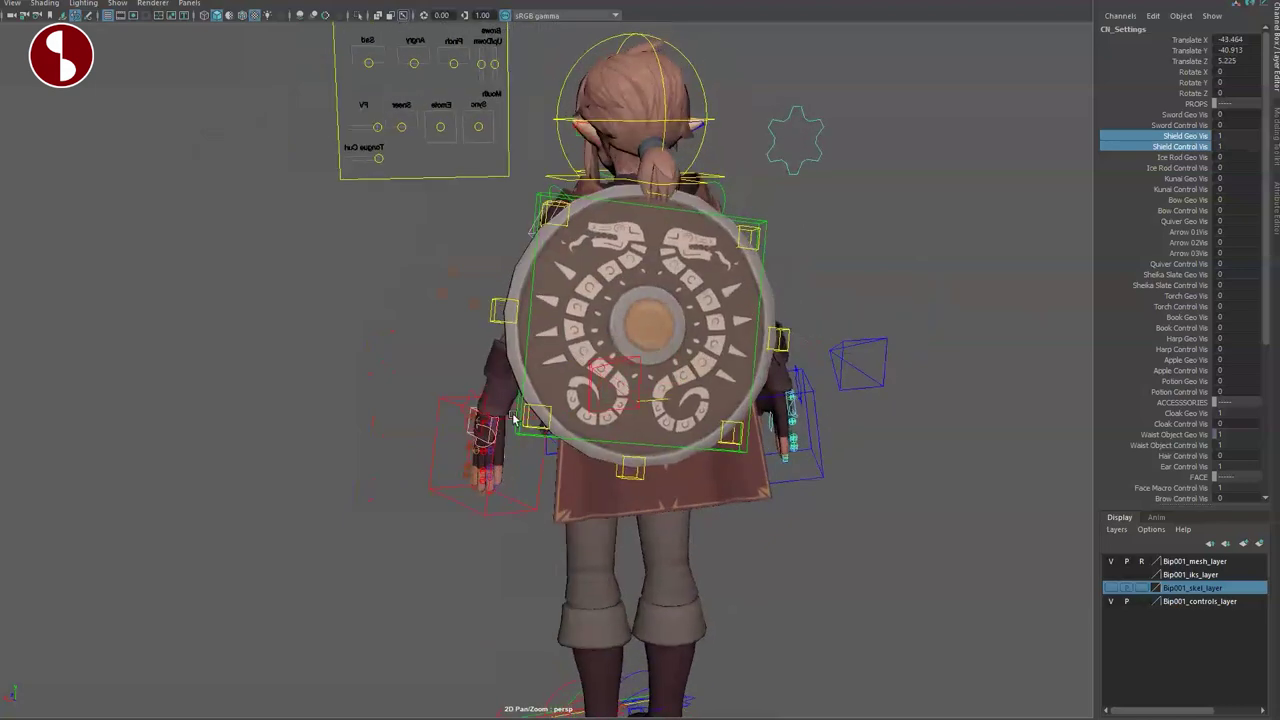
Step: Select the shield's rim control and main control, try moving the whole shield aside, and undo the move
left_click(736, 232)
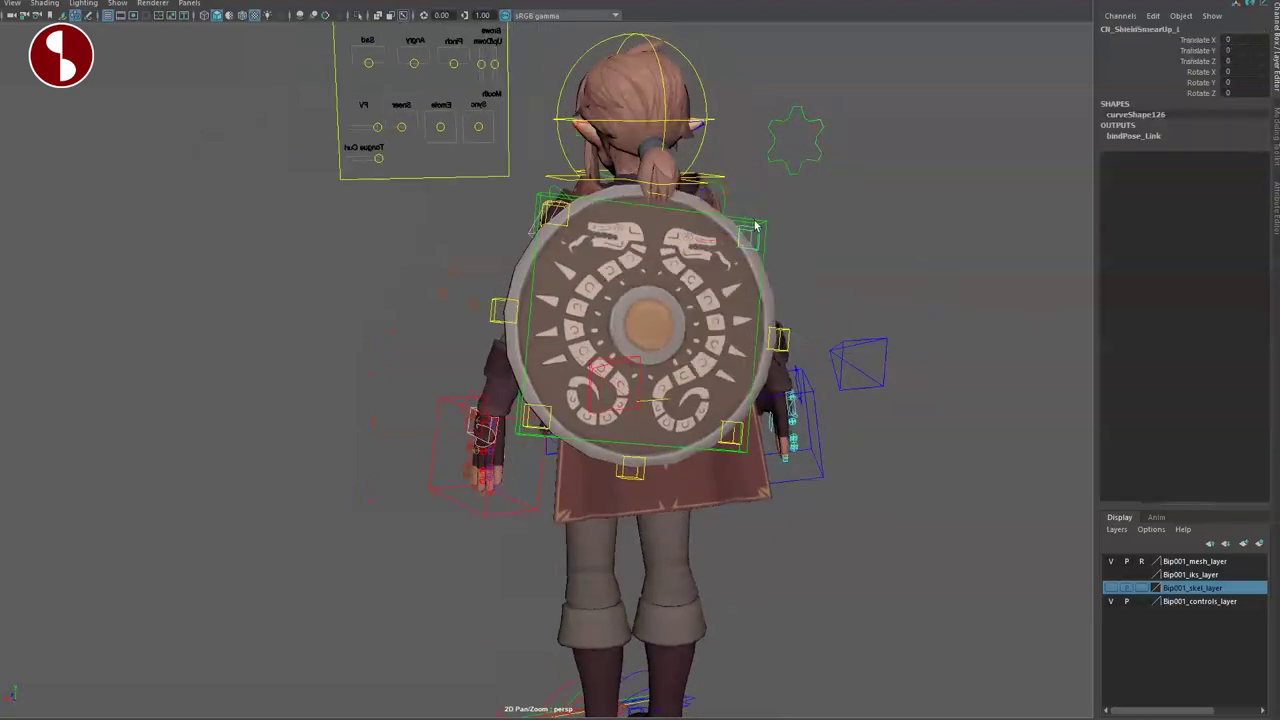
left_click_drag(650, 322, 864, 296)
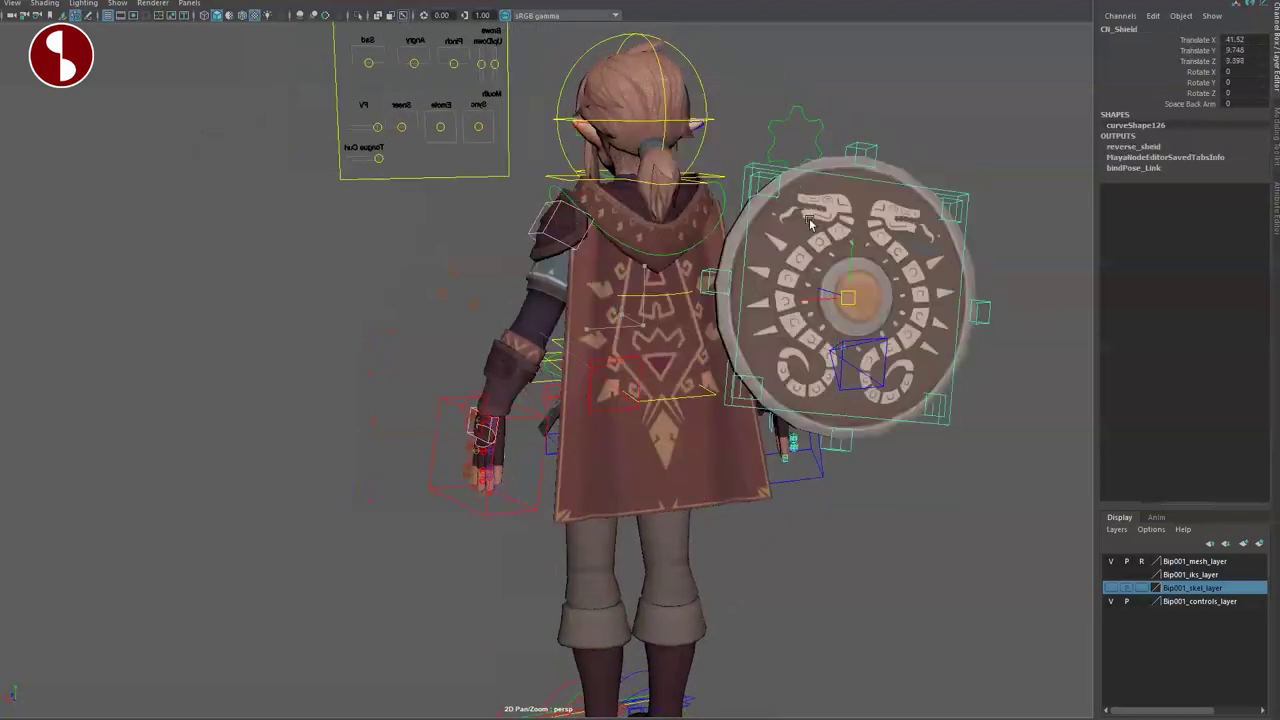
key("ctrl+z")
middle_click_drag(848, 262, 882, 268)
left_click_drag(872, 418, 756, 377, "alt")
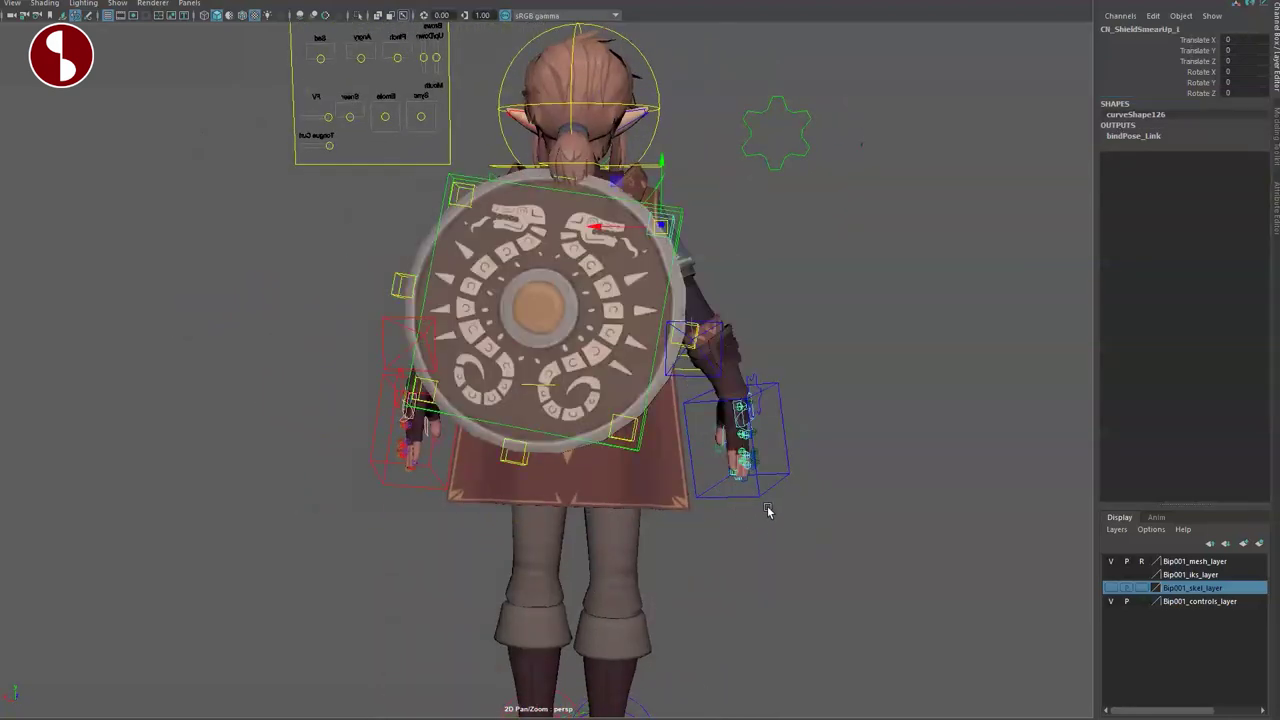
Step: Hide the shield and its controls, and set Ice Rod Geo Vis and Ice Rod Control Vis to 1
left_click_drag(766, 508, 758, 510, "alt")
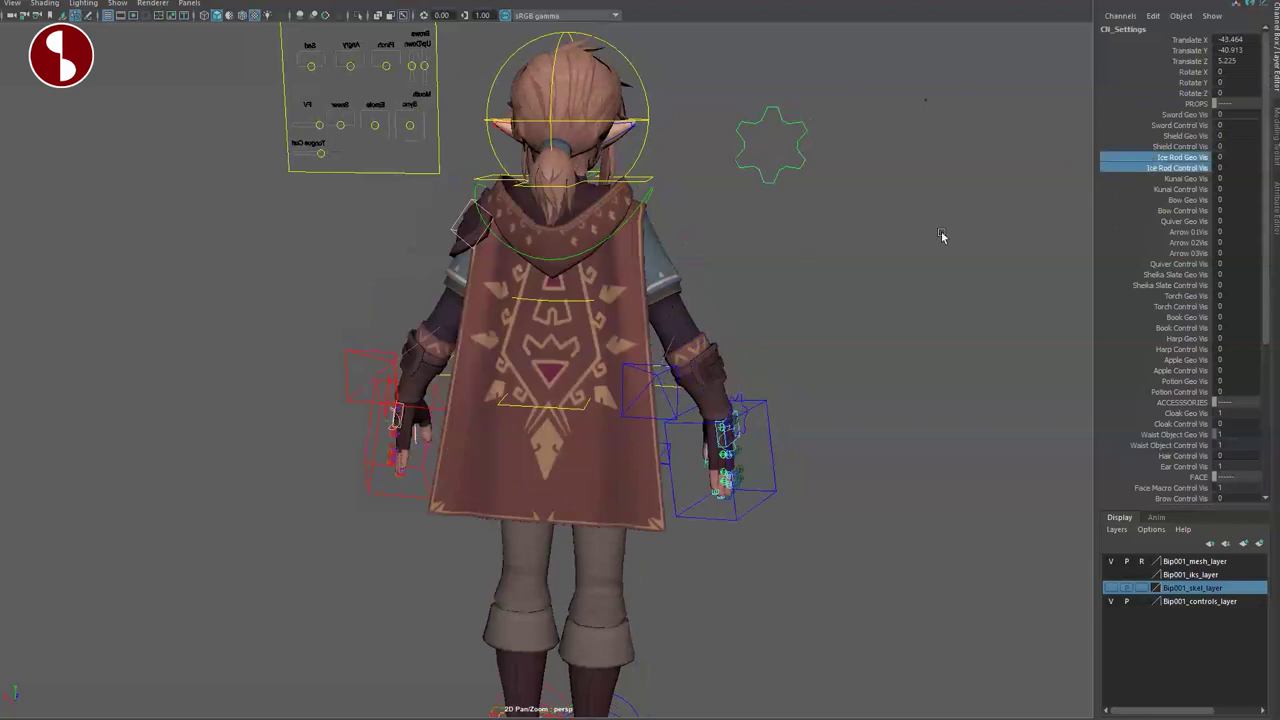
middle_click_drag(778, 300, 834, 307)
left_click_drag(651, 387, 620, 351, "alt")
right_click_drag(620, 351, 615, 425, "alt")
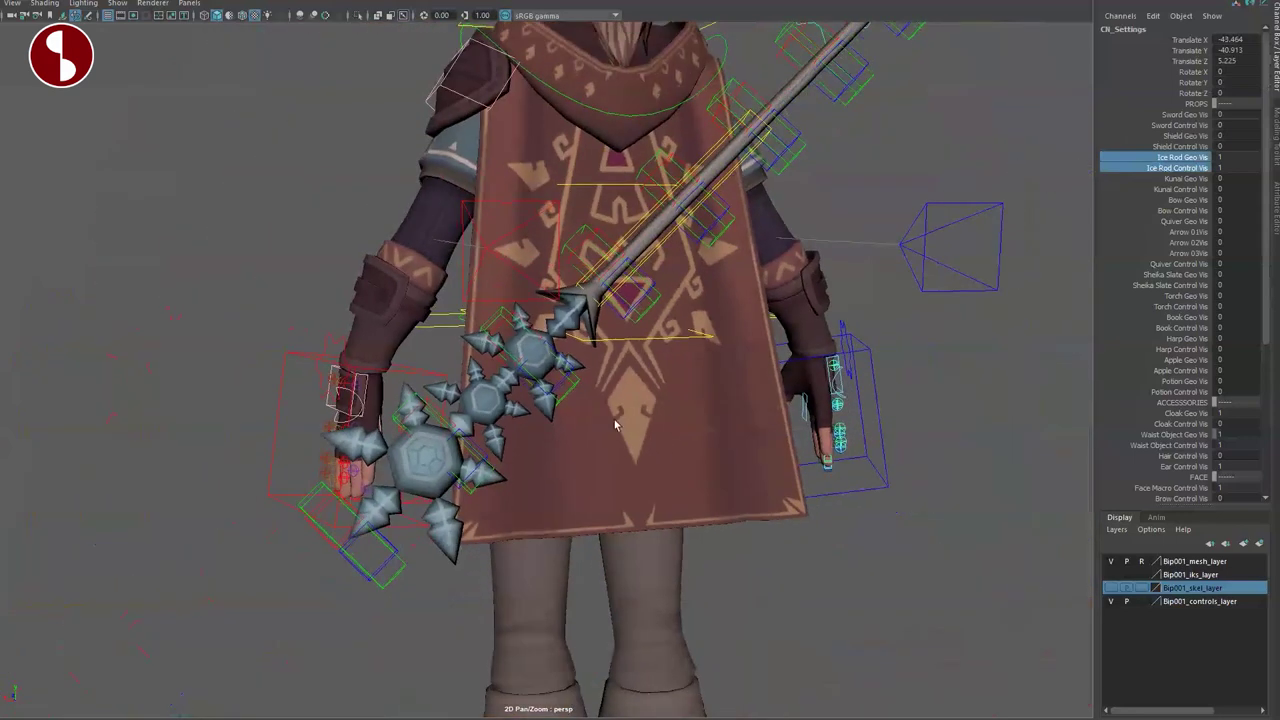
Step: Select a control near the upper end of the ice rod's shaft, try moving it, and undo the change
middle_click_drag(843, 168, 803, 301, "alt")
left_click(901, 143)
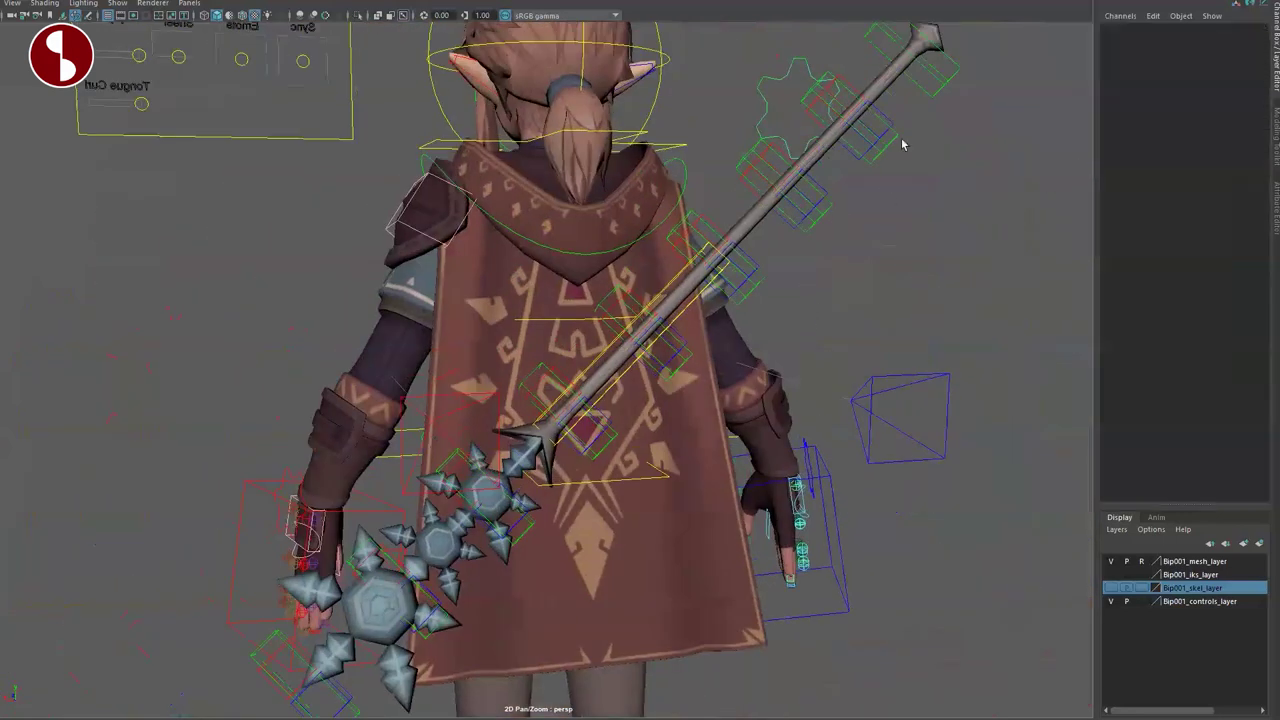
left_click(925, 86)
left_click_drag(910, 60, 832, 113)
key("ctrl+z")
key("ctrl+z")
Step: Select a control at the ice rod's crystal head, try moving it, and undo the move
middle_click_drag(405, 624, 546, 404, "alt")
left_click_drag(485, 528, 436, 556, "alt")
left_click(348, 552)
left_click_drag(342, 540, 316, 577)
key("ctrl+z")
Step: Set Ice Rod Geo Vis and Ice Rod Control Vis to 0, and Kunai Geo Vis and Kunai Control Vis to 1
left_click_drag(623, 438, 589, 517, "alt")
right_click_drag(701, 443, 642, 464, "alt")
left_click(729, 148)
left_click_drag(1163, 158, 1134, 189)
type("0")
key("Return")
type("1")
key("Return")
Step: Examine the kunai and its controls at the character's hip up close
left_click_drag(757, 438, 620, 470, "alt")
middle_click_drag(620, 470, 883, 230, "alt")
left_click_drag(884, 234, 434, 352, "alt")
right_click_drag(434, 352, 880, 450, "alt")
middle_click_drag(880, 450, 526, 529, "alt")
left_click_drag(526, 529, 560, 489, "alt")
middle_click_drag(560, 489, 541, 545, "alt")
middle_click_drag(894, 317, 924, 330)
left_click_drag(590, 403, 578, 399, "alt")
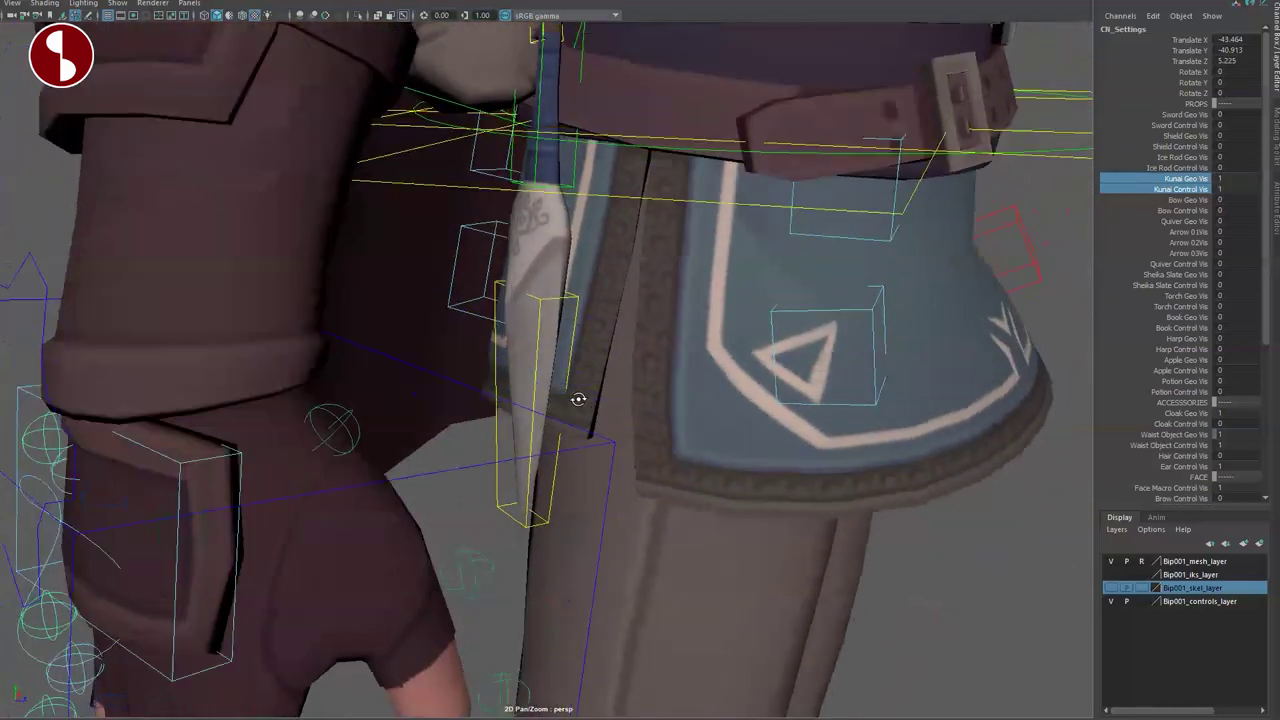
Step: Try moving the kunai's blade bend control, undo the move, and select the main kunai control at the handle
left_click(492, 447)
left_click(500, 435)
left_click_drag(532, 316, 495, 394)
key("ctrl+z")
middle_click_drag(549, 240, 538, 378, "alt")
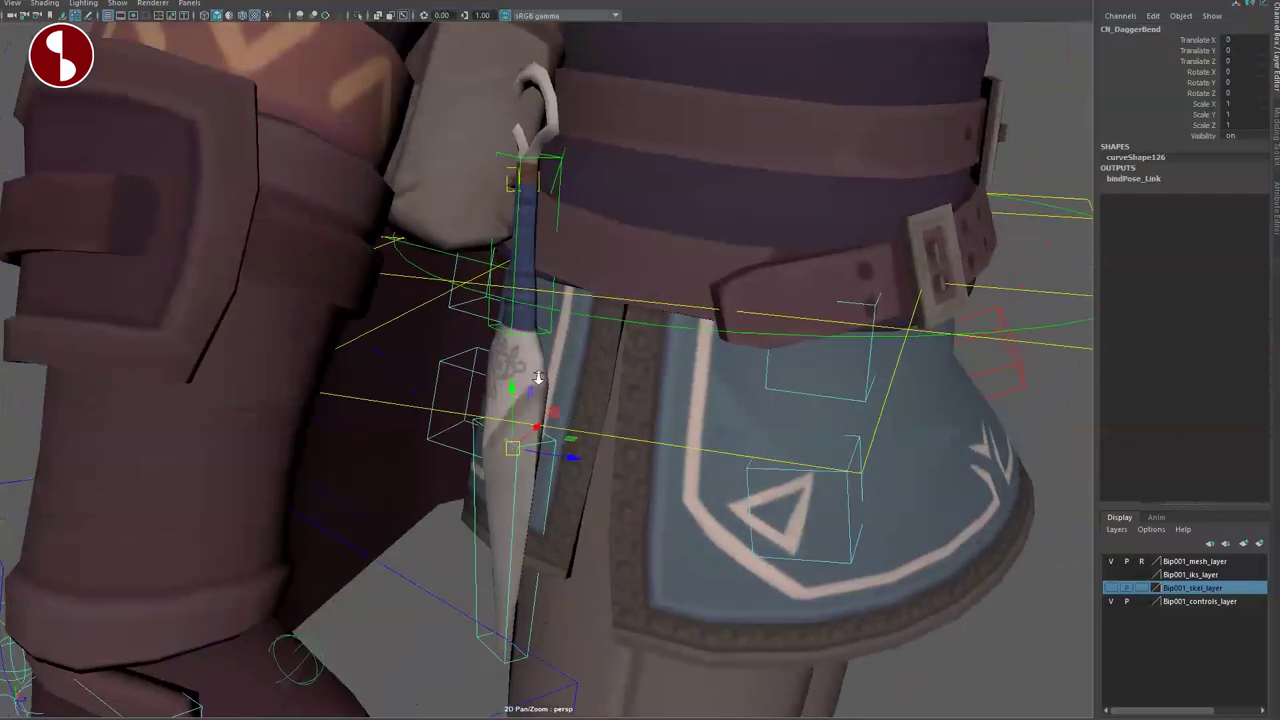
left_click(535, 163)
Step: Set Cloak Control Vis to 1, try moving a control near the cloak's lower edge, and undo the move
scroll(487, 347, "down", 5)
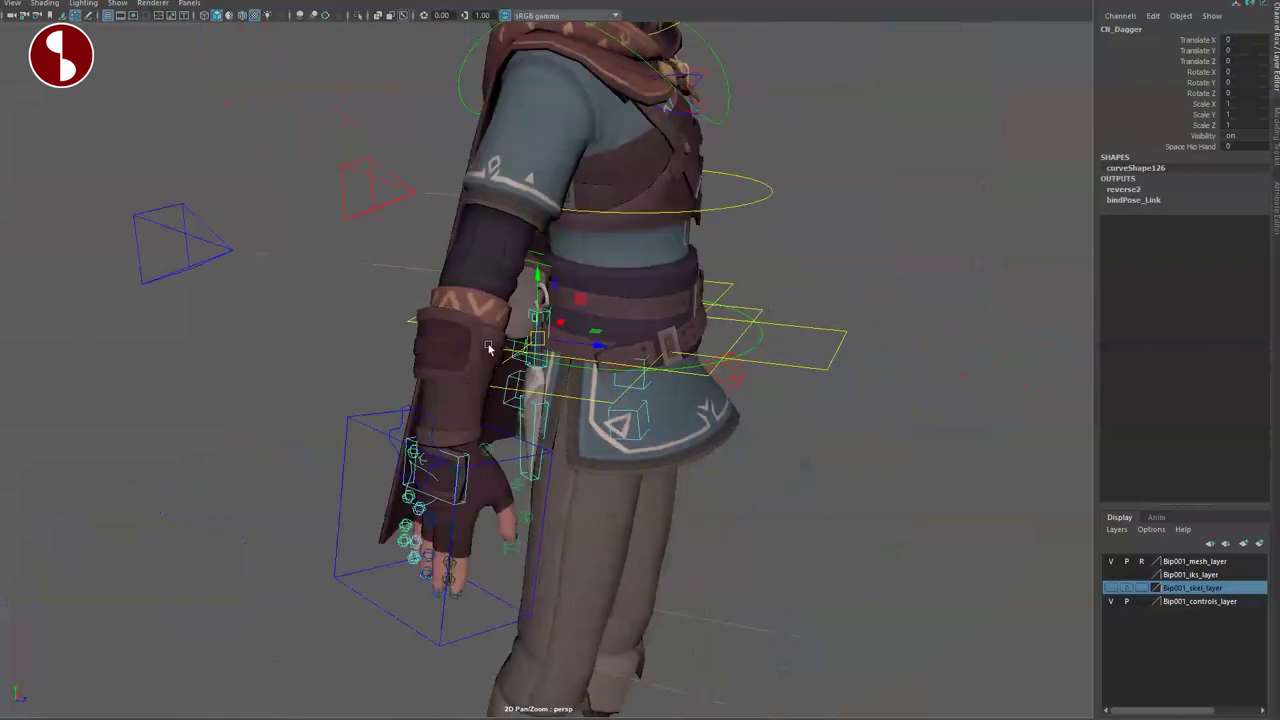
left_click_drag(487, 347, 700, 352, "alt")
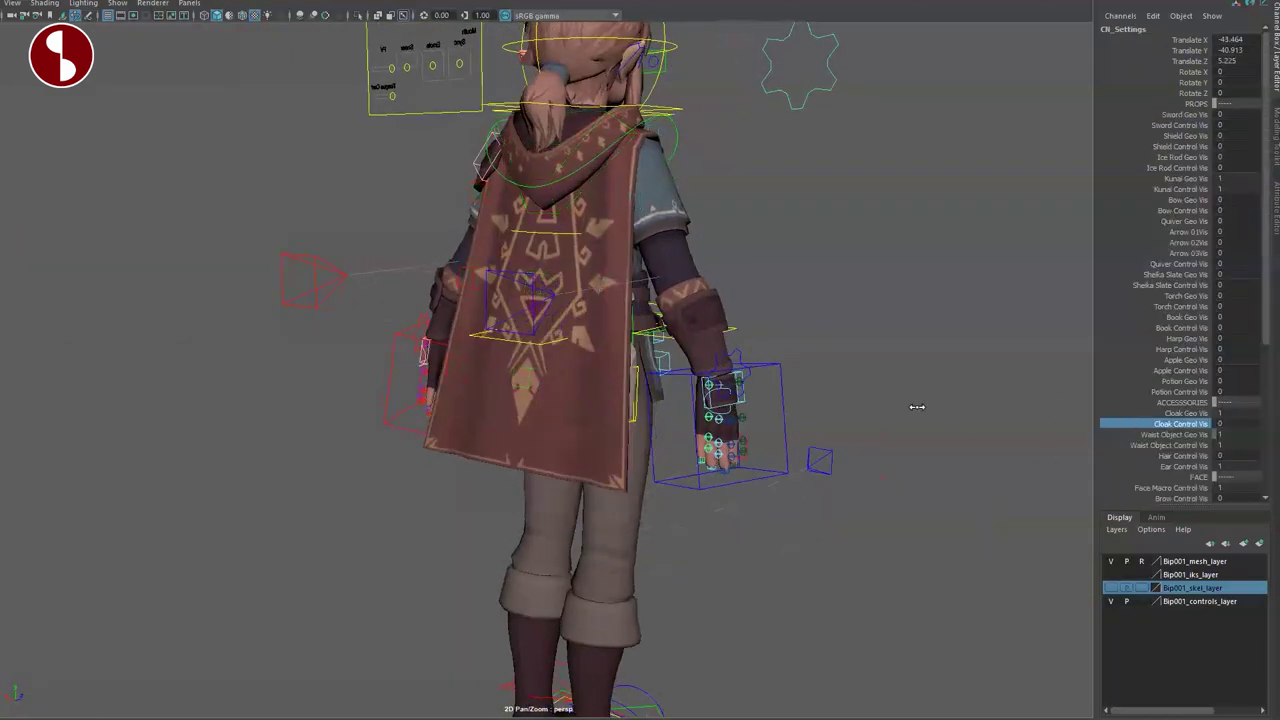
left_click(592, 393)
left_click_drag(588, 390, 638, 443)
key("ctrl+z")
left_click(771, 420)
key("ctrl+z")
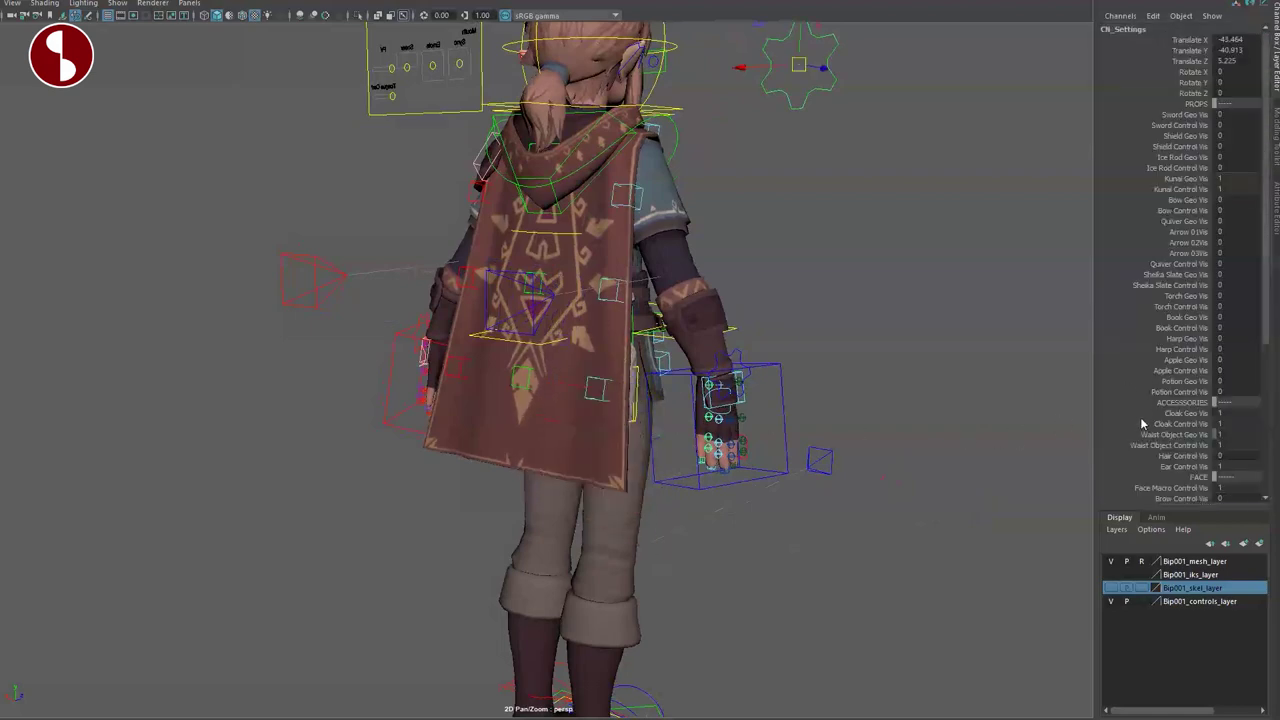
Step: Set Cloak Geo Vis and Cloak Control Vis to 0 and view the belt pouch and kunai from behind
middle_click_drag(1036, 390, 669, 424)
left_click(1140, 425)
middle_click_drag(1036, 415, 923, 406)
left_click_drag(740, 422, 690, 494, "alt")
scroll(697, 498, "up", 6)
middle_click_drag(697, 500, 679, 518, "alt")
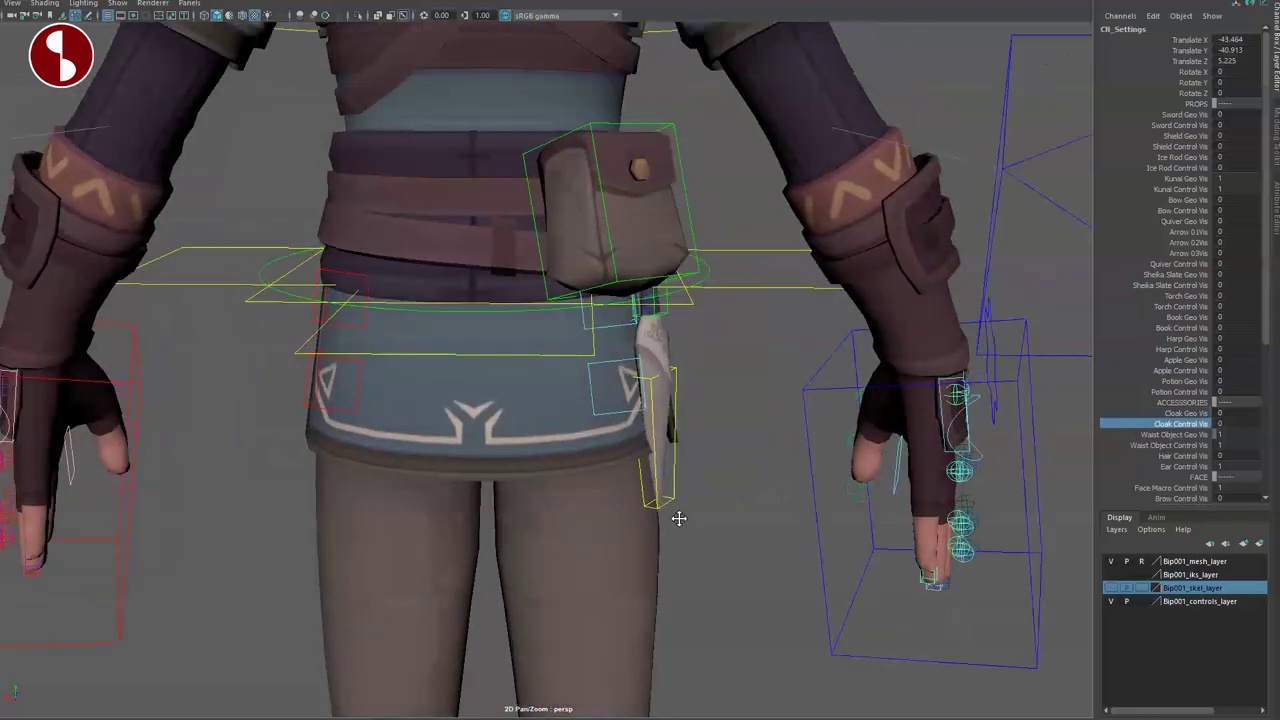
Step: Set Kunai Geo Vis and Kunai Control Vis to 0, and Bow Geo Vis and Bow Control Vis to 1
scroll(678, 518, "down", 8)
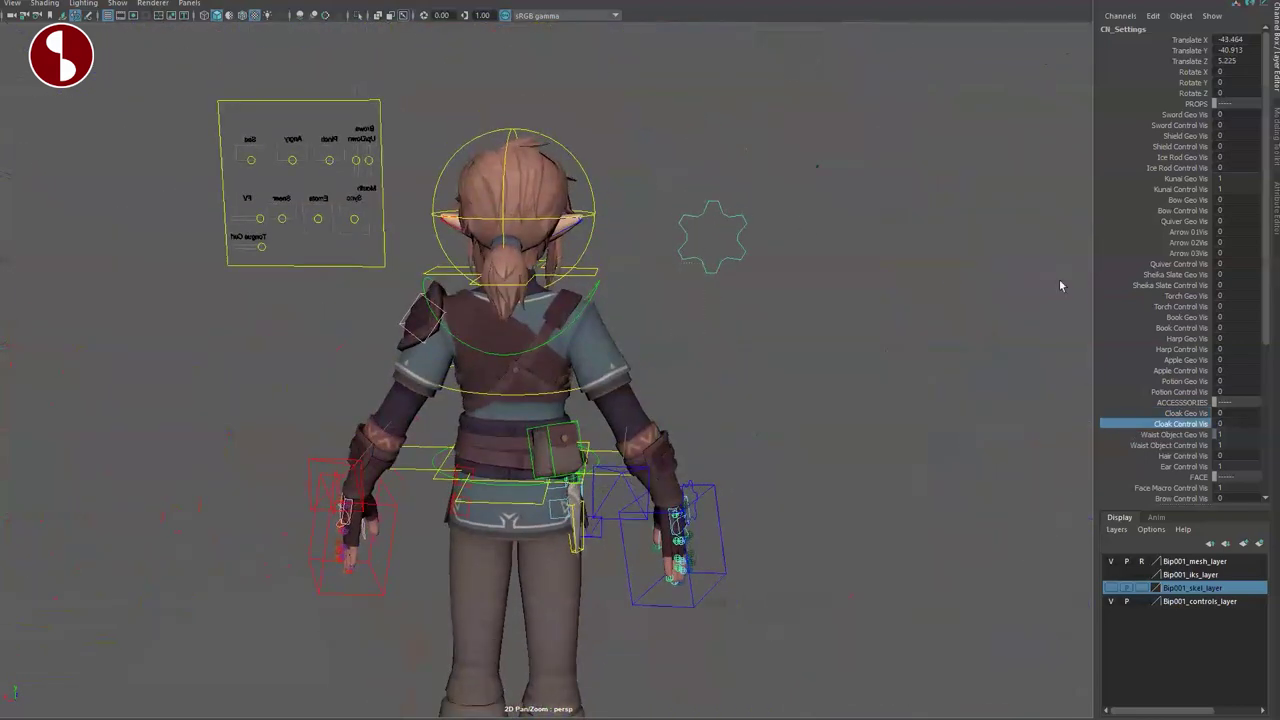
left_click_drag(1145, 179, 1145, 189)
middle_click_drag(1060, 197, 980, 199)
middle_click_drag(1001, 260, 1040, 263)
left_click_drag(567, 481, 694, 448, "alt")
scroll(655, 460, "up", 6)
scroll(589, 414, "down", 2)
scroll(690, 446, "down", 3)
Step: Try pulling the bowstring's middle control and top control, and undo each move
left_click(515, 323)
left_click_drag(527, 320, 449, 283)
key("ctrl+z")
left_click_drag(600, 305, 674, 314, "alt")
middle_click_drag(678, 244, 714, 330, "alt")
scroll(714, 330, "down", 2)
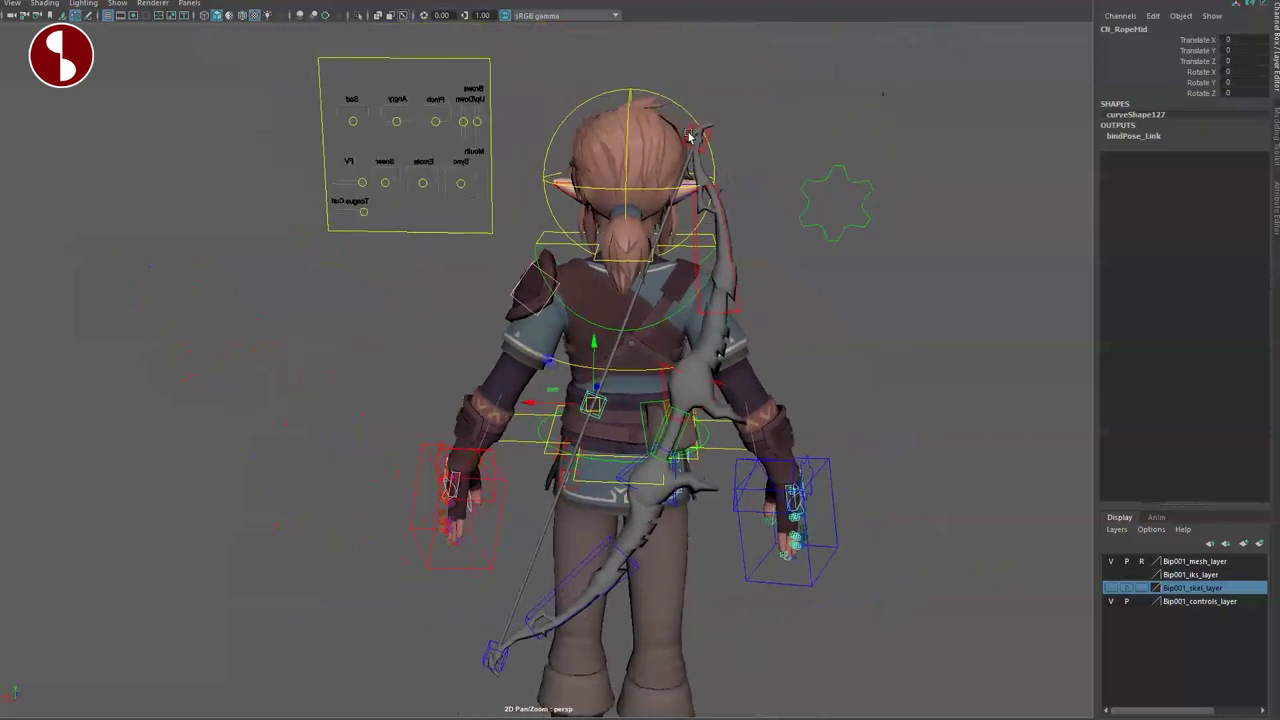
left_click_drag(694, 146, 475, 213)
key("ctrl+z")
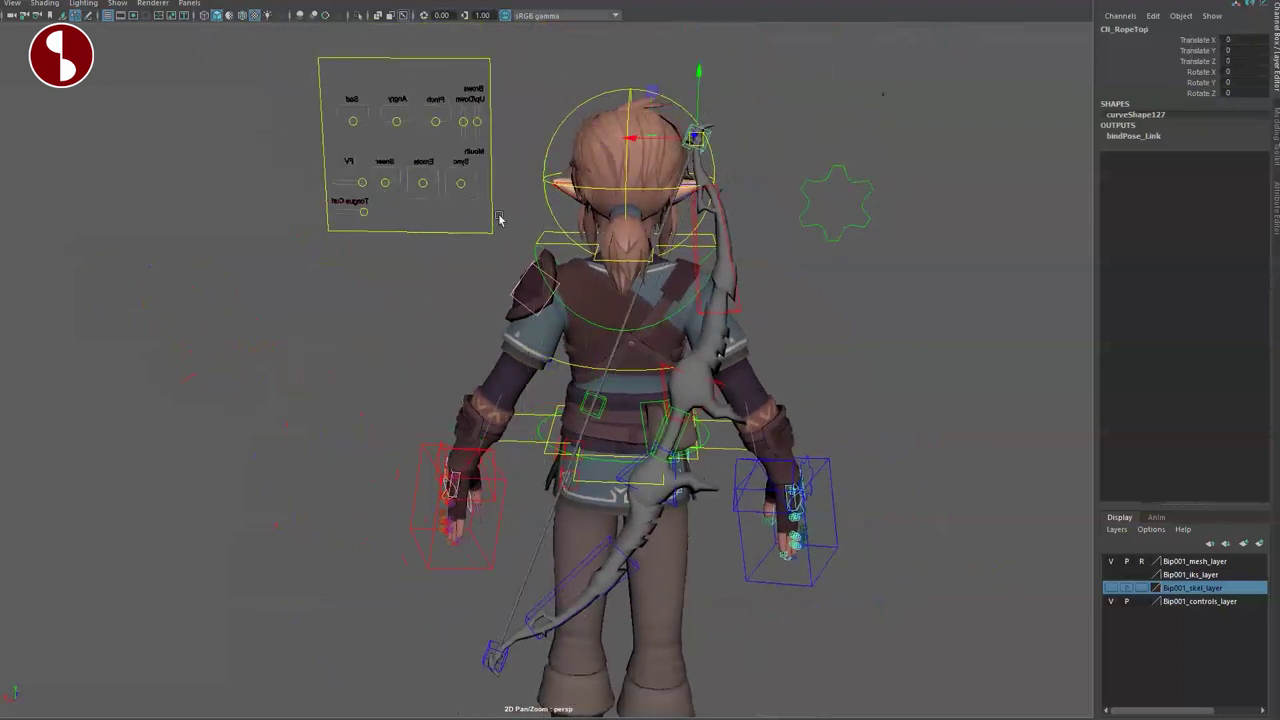
Step: Try adjusting the bow's upper limb control and a control near its grip, and undo each change
left_click_drag(715, 242, 636, 254)
key("ctrl+z")
key("w")
key("ctrl+z")
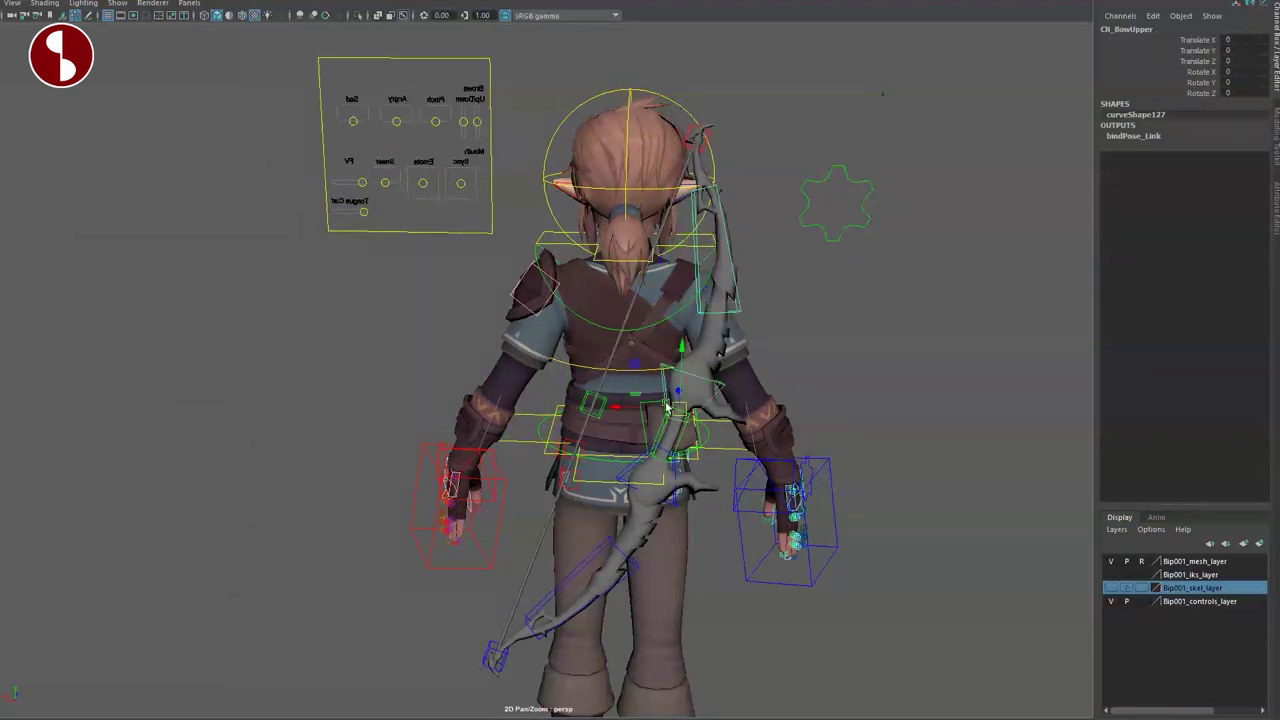
right_click_drag(689, 374, 783, 481, "alt")
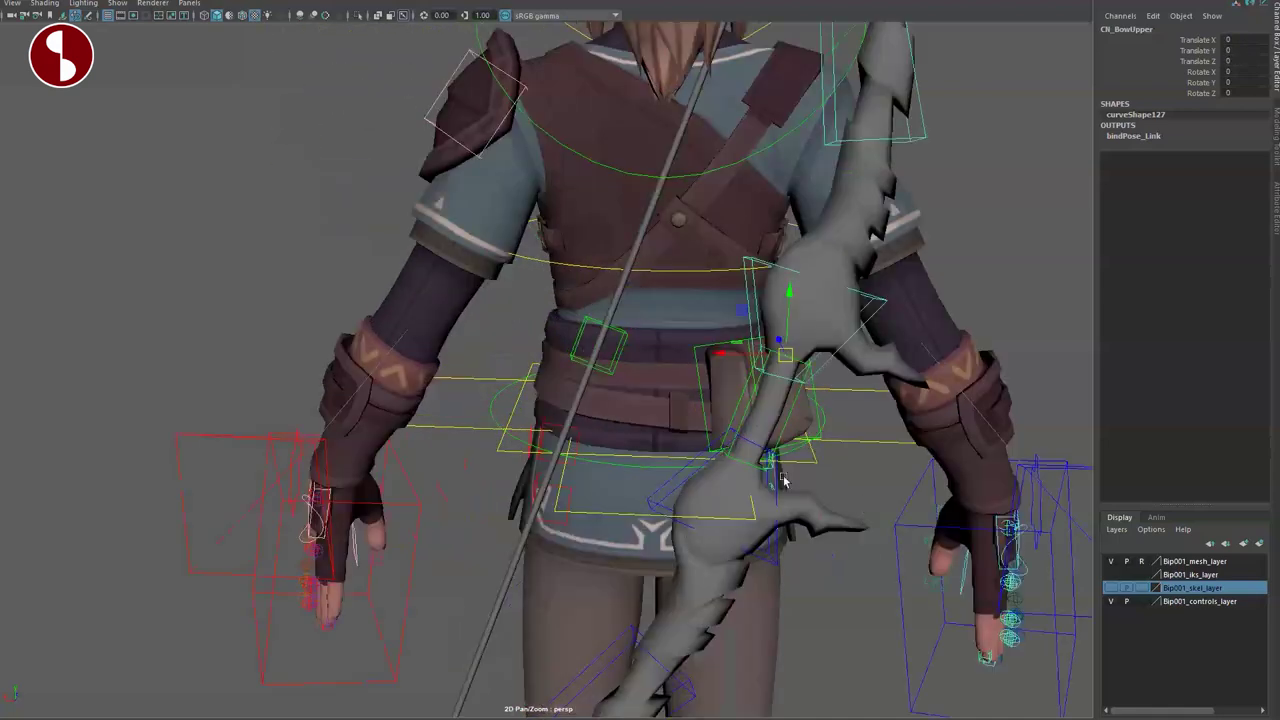
left_click_drag(783, 481, 809, 440, "alt")
left_click(827, 397)
left_click_drag(794, 387, 847, 490)
key("ctrl+z")
Step: Turn off reference mode for Bip001_mesh_layer and select the bow mesh
right_click_drag(849, 497, 772, 464, "alt")
left_click_drag(772, 464, 657, 429, "alt")
middle_click_drag(662, 505, 700, 455, "alt")
left_click(700, 456)
left_click(643, 355)
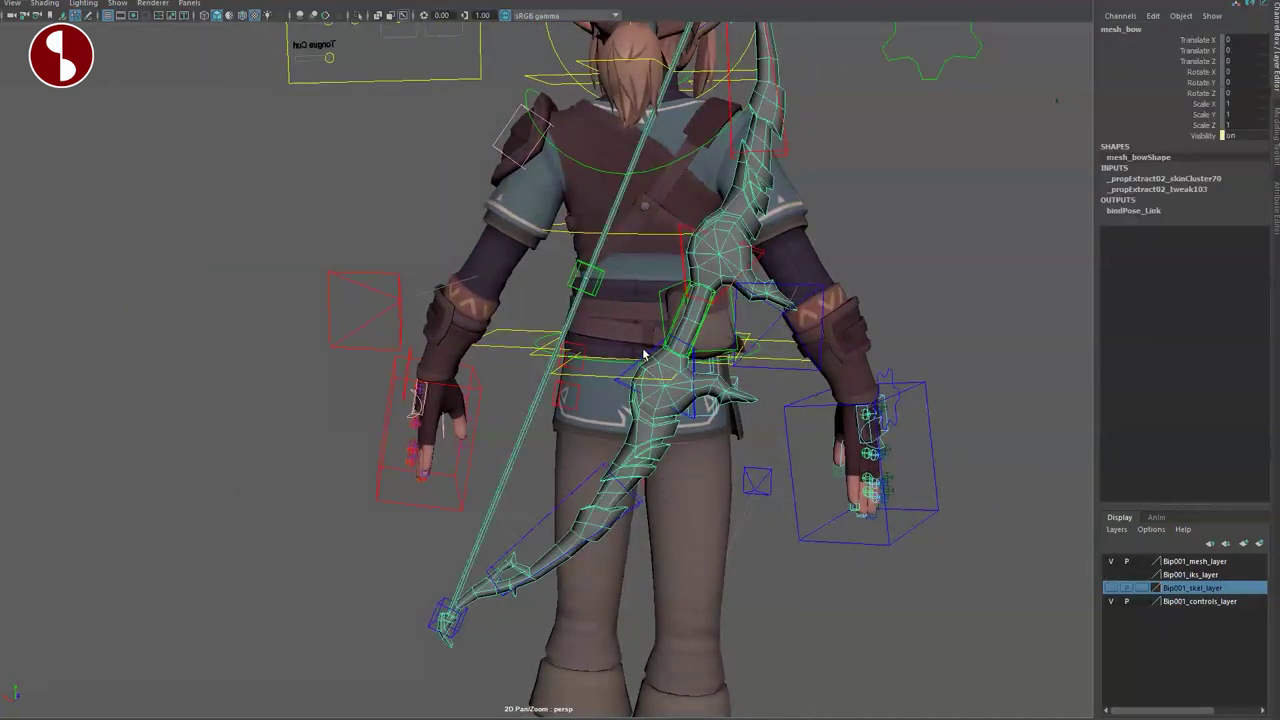
Step: Load ranged_diff.png from the project's Textures folder as the bow's texture image and view the textured bow
key("ctrl+a")
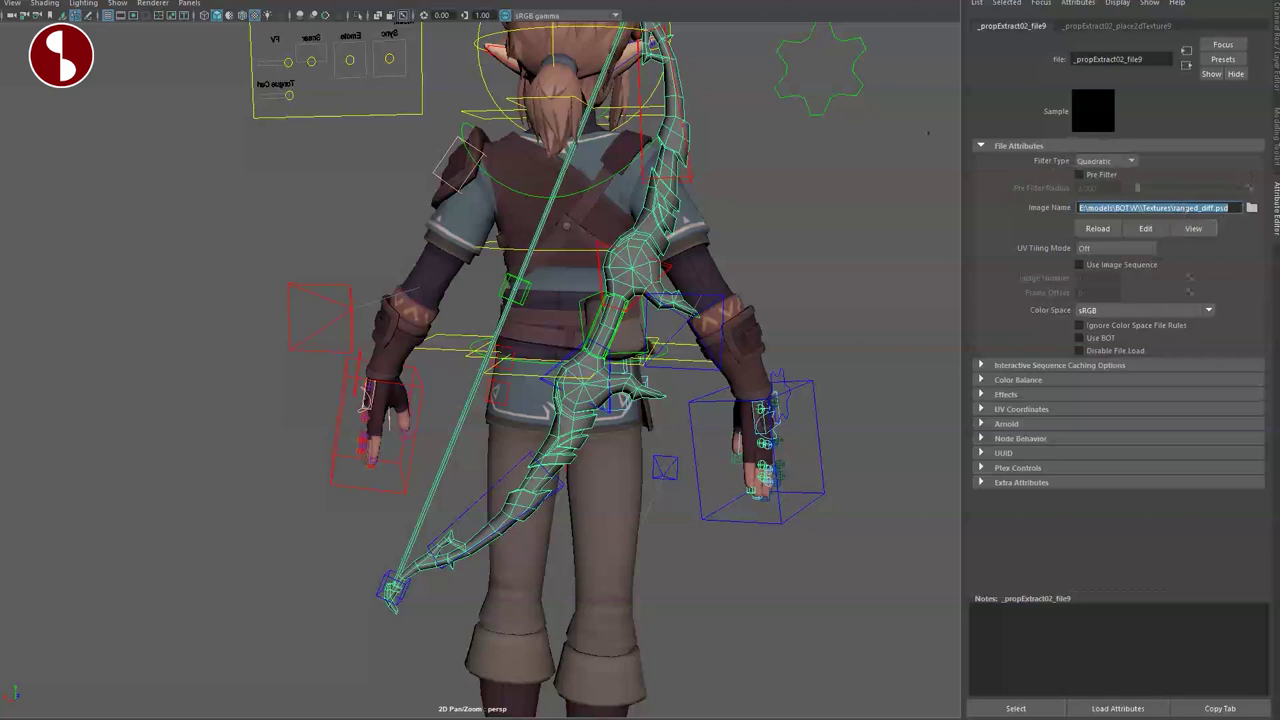
left_click(1251, 208)
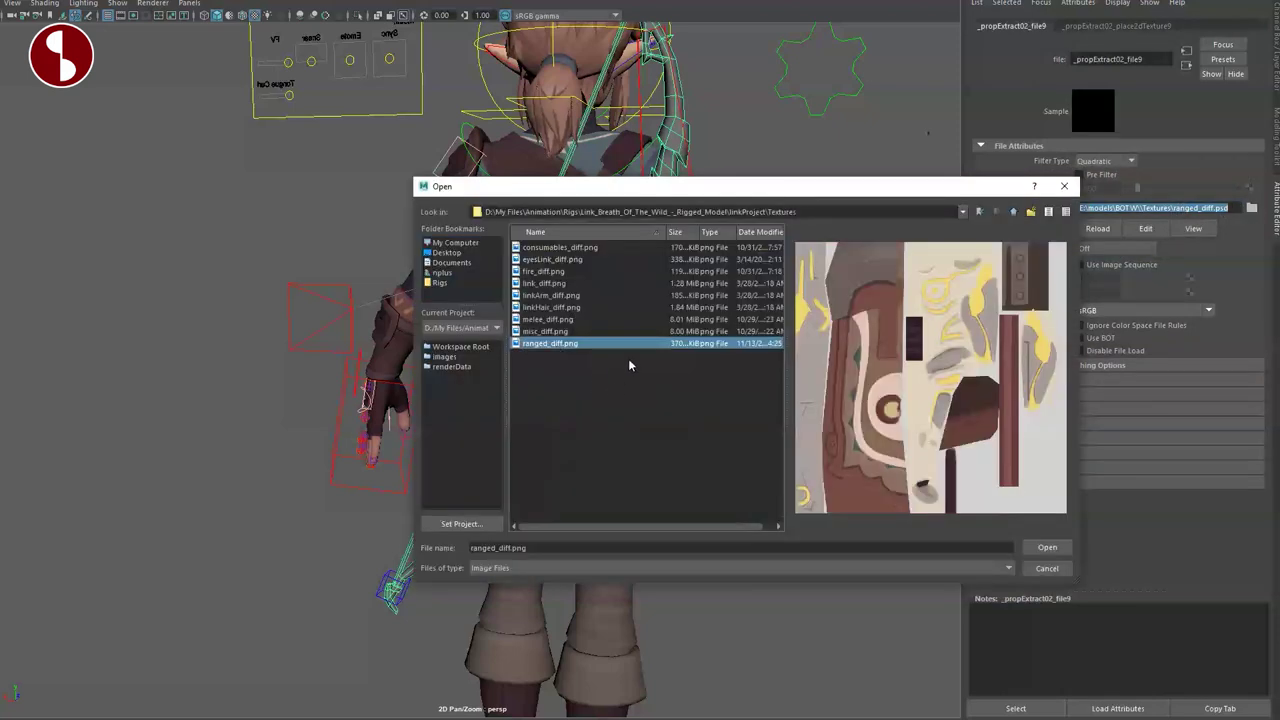
double_click(548, 344)
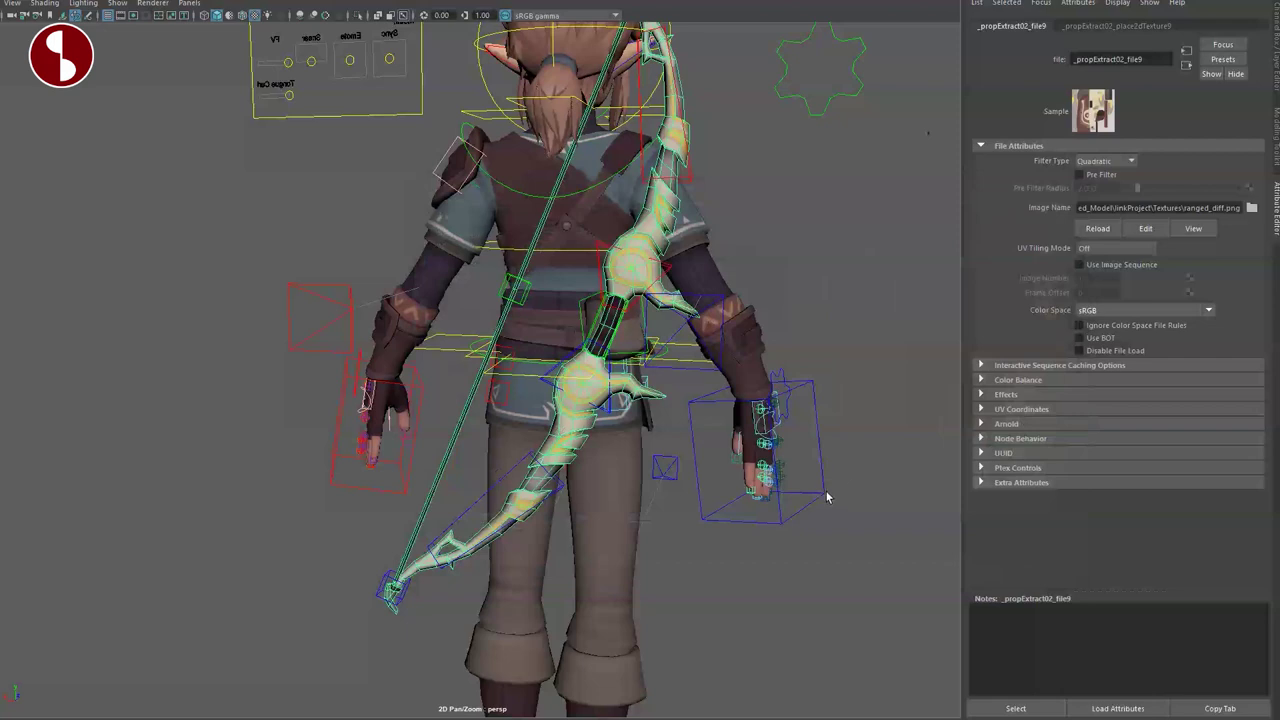
left_click(827, 497)
left_click_drag(615, 529, 655, 587, "alt")
left_click_drag(568, 532, 578, 508, "alt")
right_click_drag(578, 508, 615, 517, "alt")
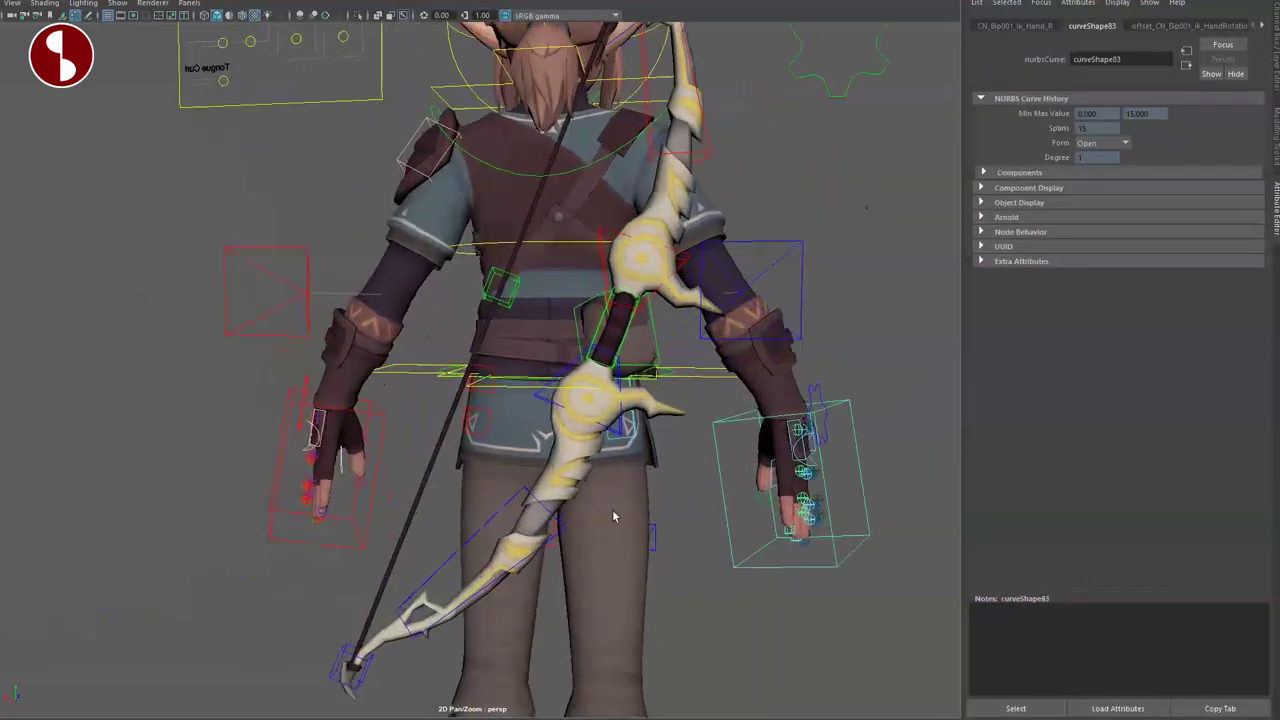
Step: Set Bow Geo Vis and Bow Control Vis to 0 on the settings control
scroll(583, 491, "down", 4)
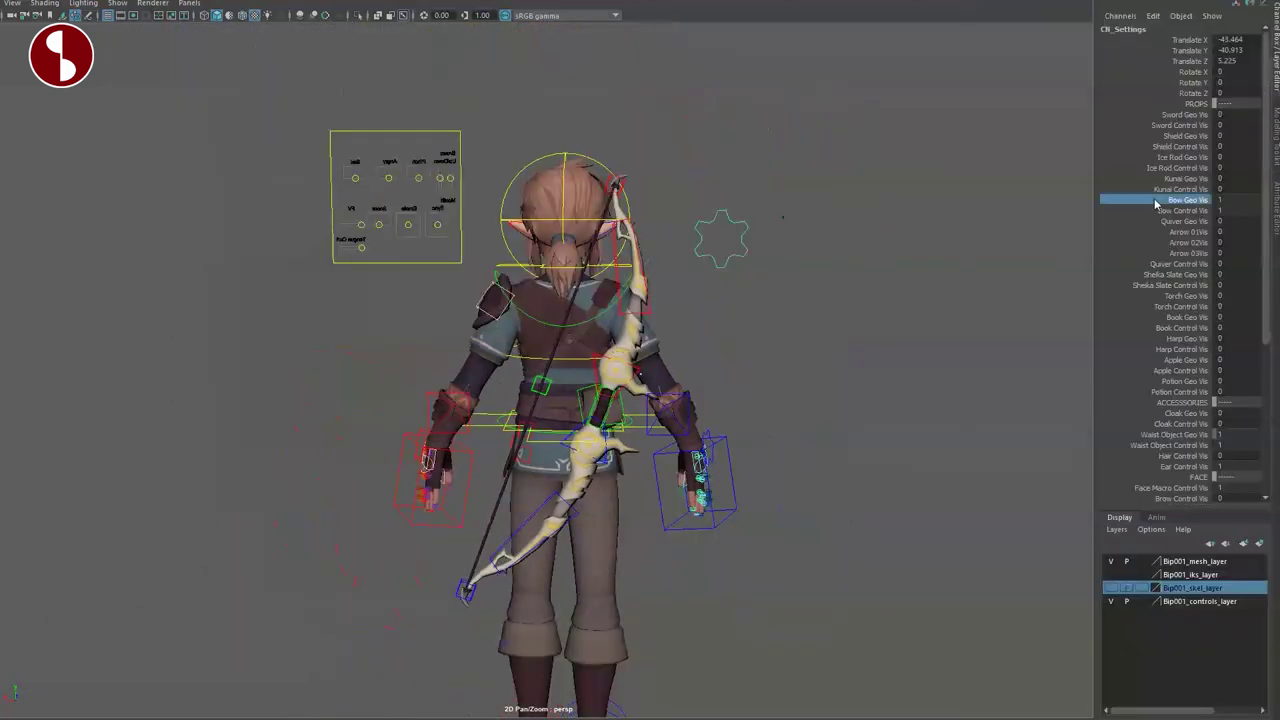
left_click_drag(1155, 203, 1138, 211)
middle_click_drag(1088, 217, 1073, 219)
Step: Set Quiver Geo Vis to 1 and view the quiver behind the character's waist up close
left_click_drag(1149, 223, 1146, 229)
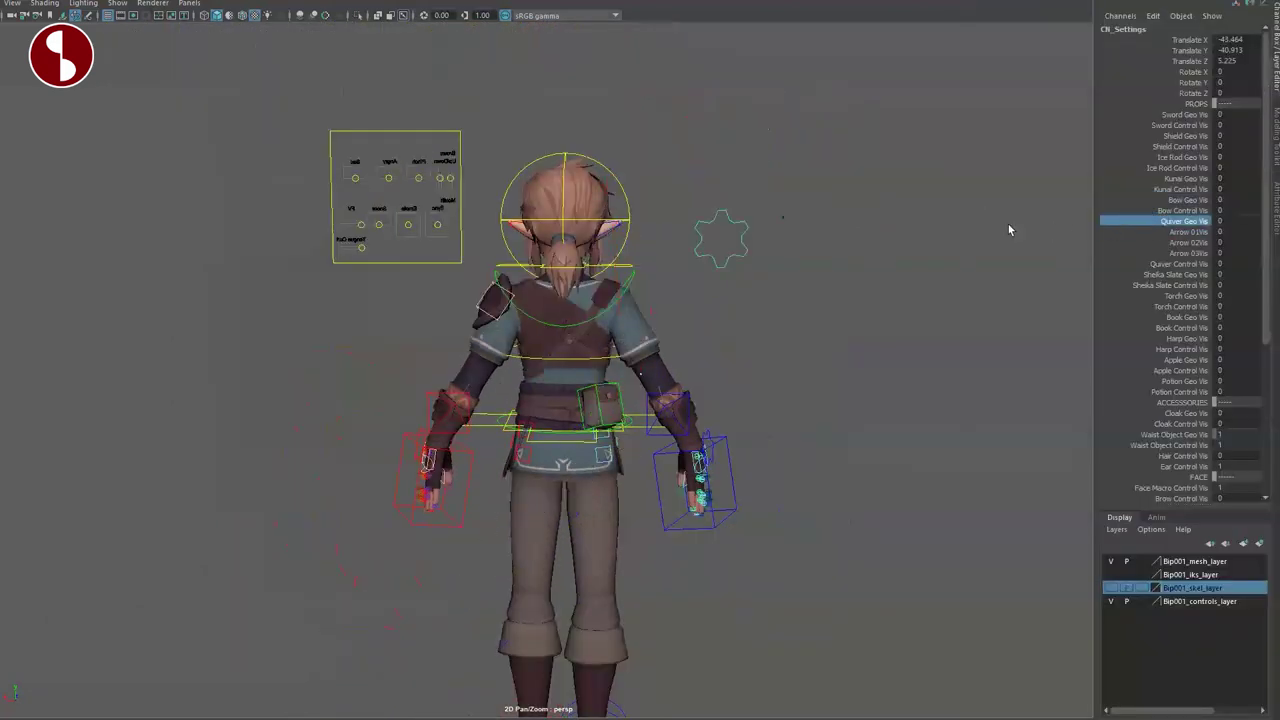
middle_click_drag(1004, 263, 1017, 273)
left_click_drag(888, 337, 862, 415, "alt")
middle_click_drag(862, 430, 862, 395, "alt")
right_click_drag(862, 410, 1020, 529, "alt")
left_click_drag(734, 449, 733, 412, "alt")
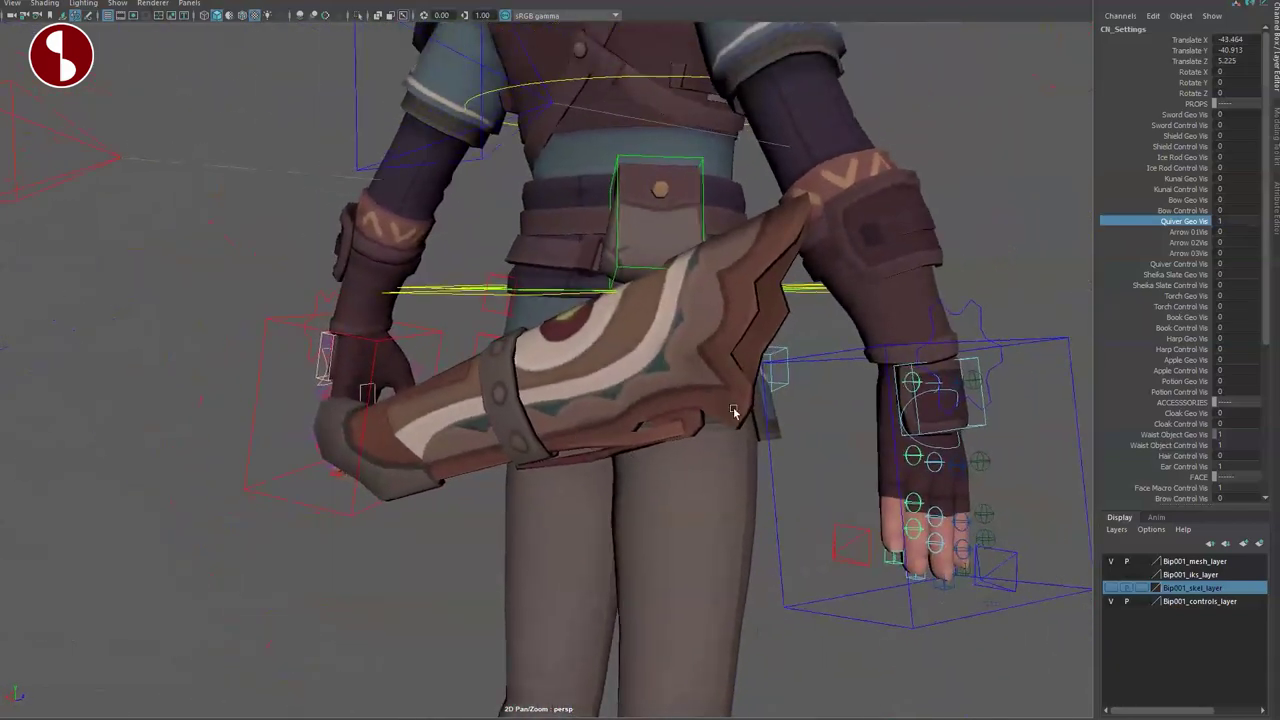
Step: Show the arrows in the quiver and turn on Quiver Control Vis
middle_click_drag(734, 400, 948, 464)
right_click_drag(779, 459, 743, 463, "alt")
left_click_drag(743, 463, 789, 470, "alt")
left_click(1151, 268)
middle_click_drag(932, 385, 1075, 462)
Step: Select the main quiver control, try moving the quiver with its arrows, and undo the move
left_click_drag(893, 463, 815, 400, "alt")
left_click(803, 375)
left_click_drag(689, 376, 957, 314)
key("ctrl+z")
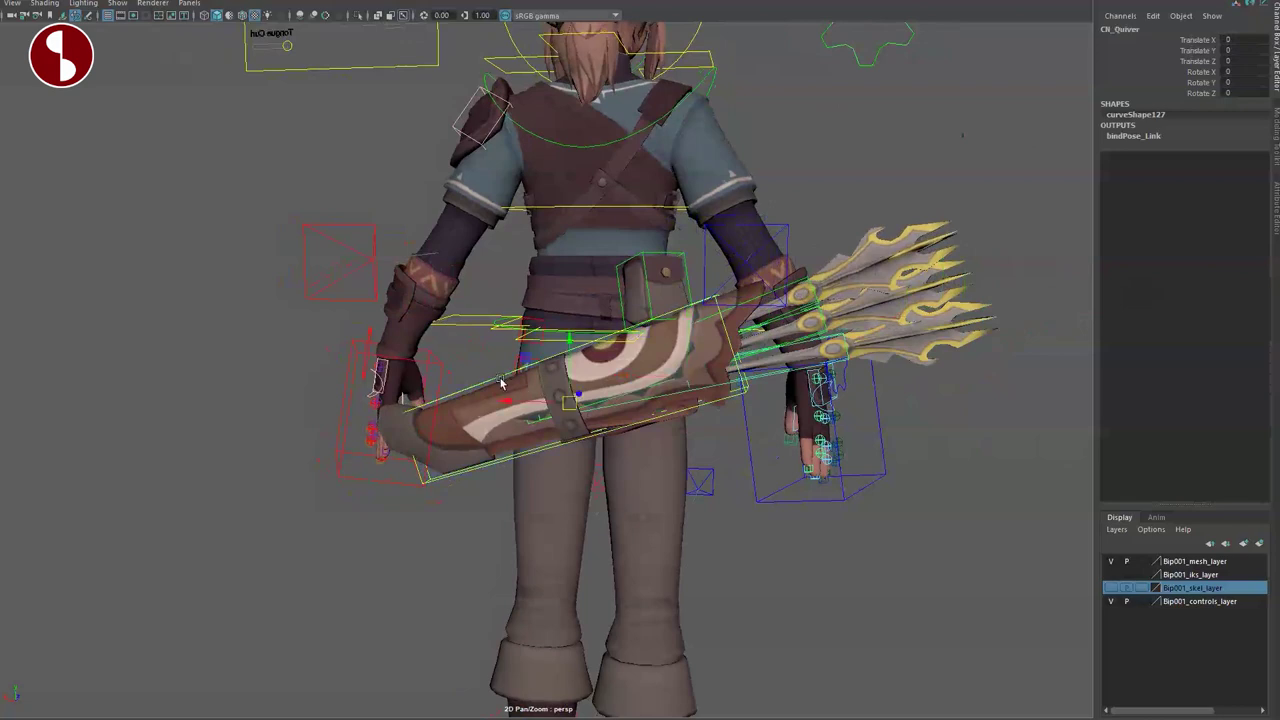
Step: Set Quiver Geo Vis to 0, then turn on Sheika Slate Geo Vis and Sheika Slate Control Vis and view the slate at the hip
left_click_drag(565, 405, 551, 443)
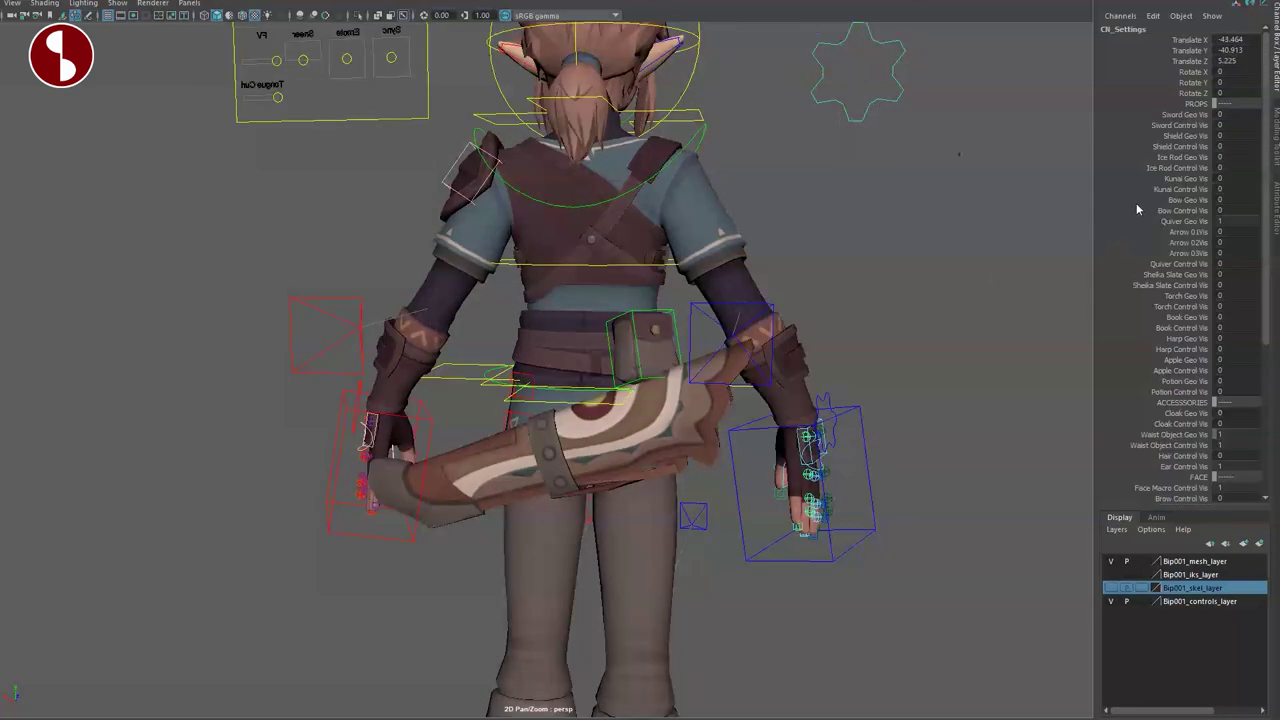
left_click(1140, 221)
middle_click_drag(1140, 221, 1088, 229)
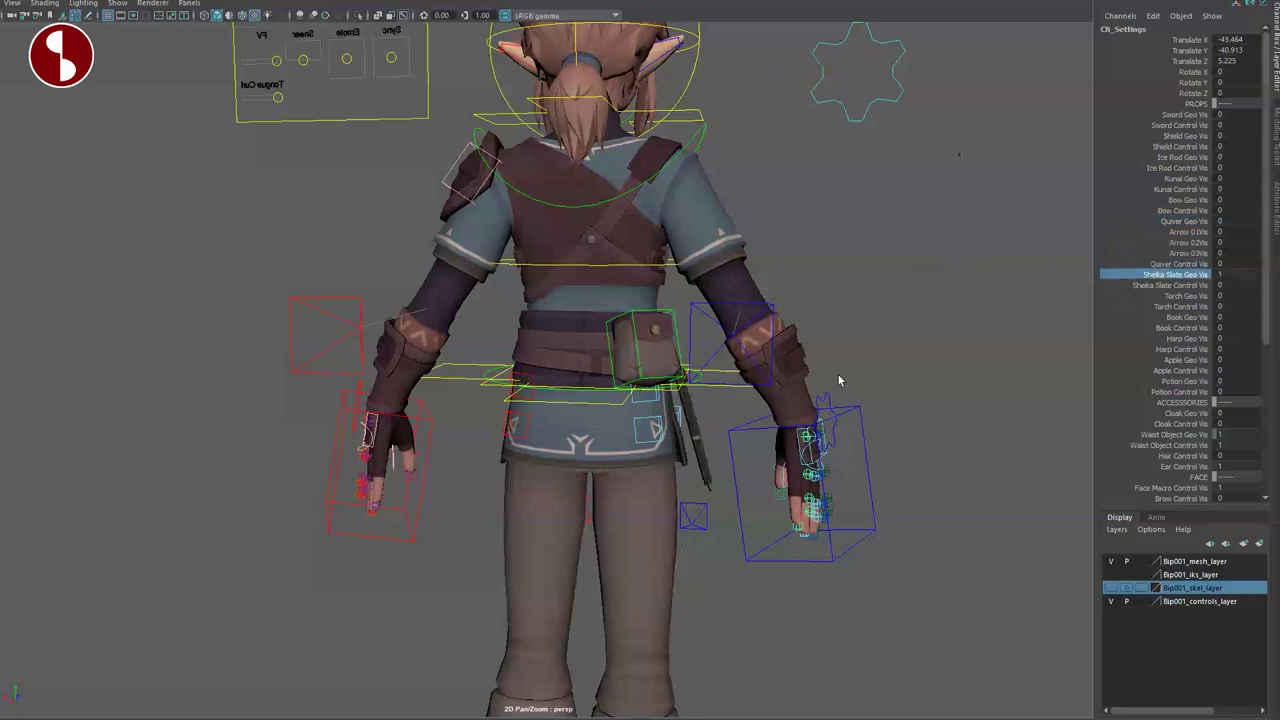
left_click_drag(839, 380, 520, 455, "alt")
right_click_drag(520, 470, 546, 420, "alt")
left_click_drag(800, 440, 844, 436, "alt")
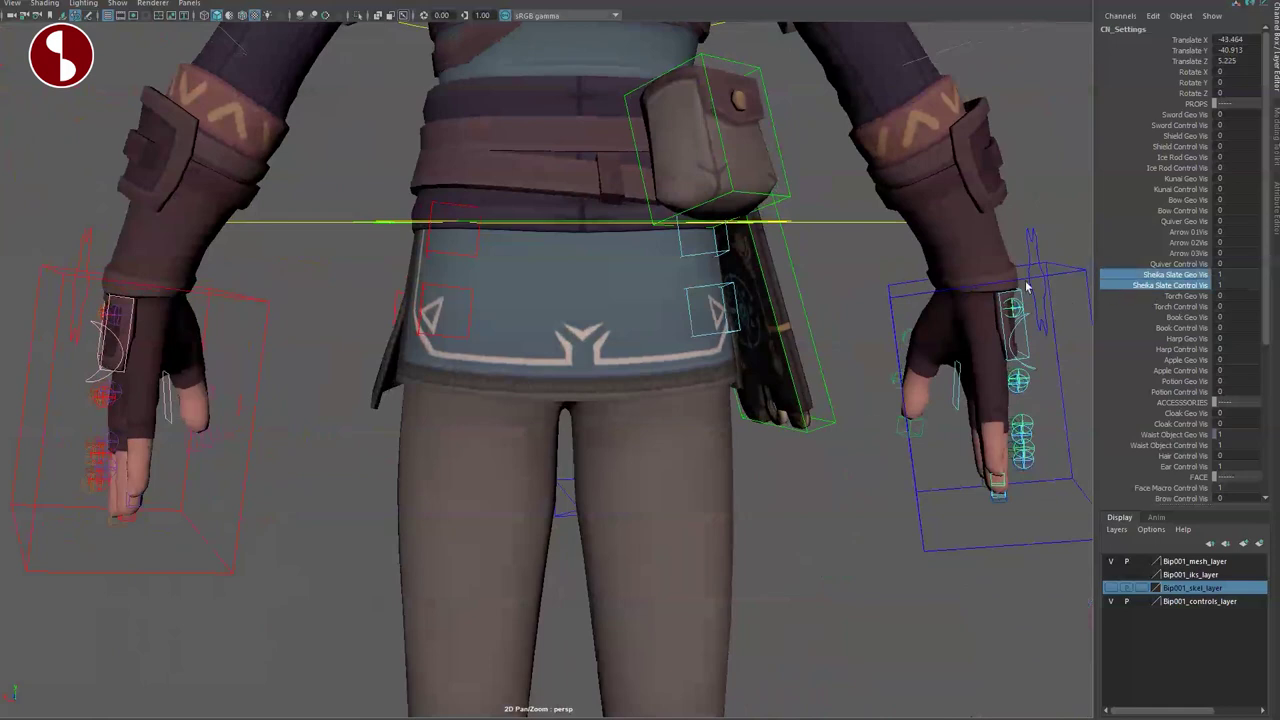
Step: Set both Sheika Slate visibility attributes to 0 and Torch Geo Vis and Torch Control Vis to 1
middle_click_drag(1027, 287, 888, 284)
left_click(1184, 297)
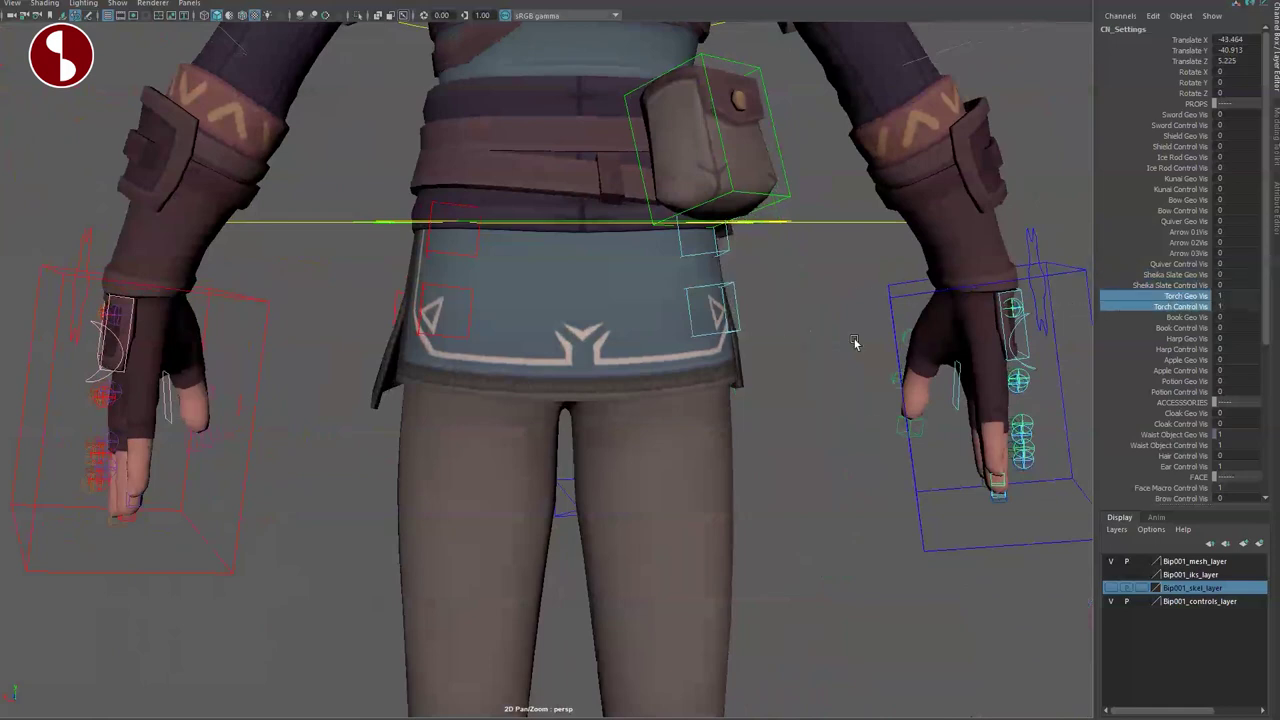
right_click_drag(855, 343, 566, 397, "alt")
middle_click_drag(552, 348, 573, 130, "alt")
left_click_drag(645, 440, 370, 493, "alt")
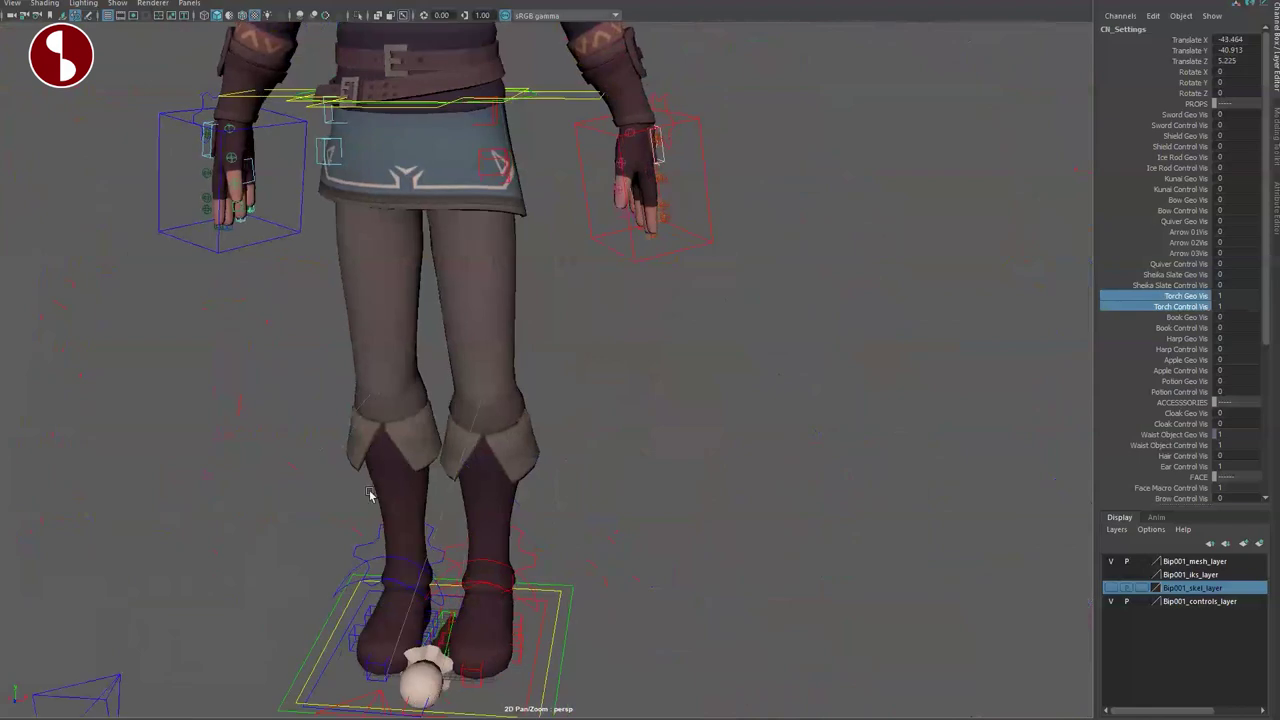
middle_click_drag(400, 490, 570, 250, "alt")
right_click_drag(620, 400, 774, 409, "alt")
left_click_drag(610, 440, 646, 520, "alt")
right_click_drag(646, 520, 550, 522, "alt")
Step: Select the torch control between the feet and move it beside the character to about X -41.65, Y 31.15, Z -11.54
left_click(746, 526)
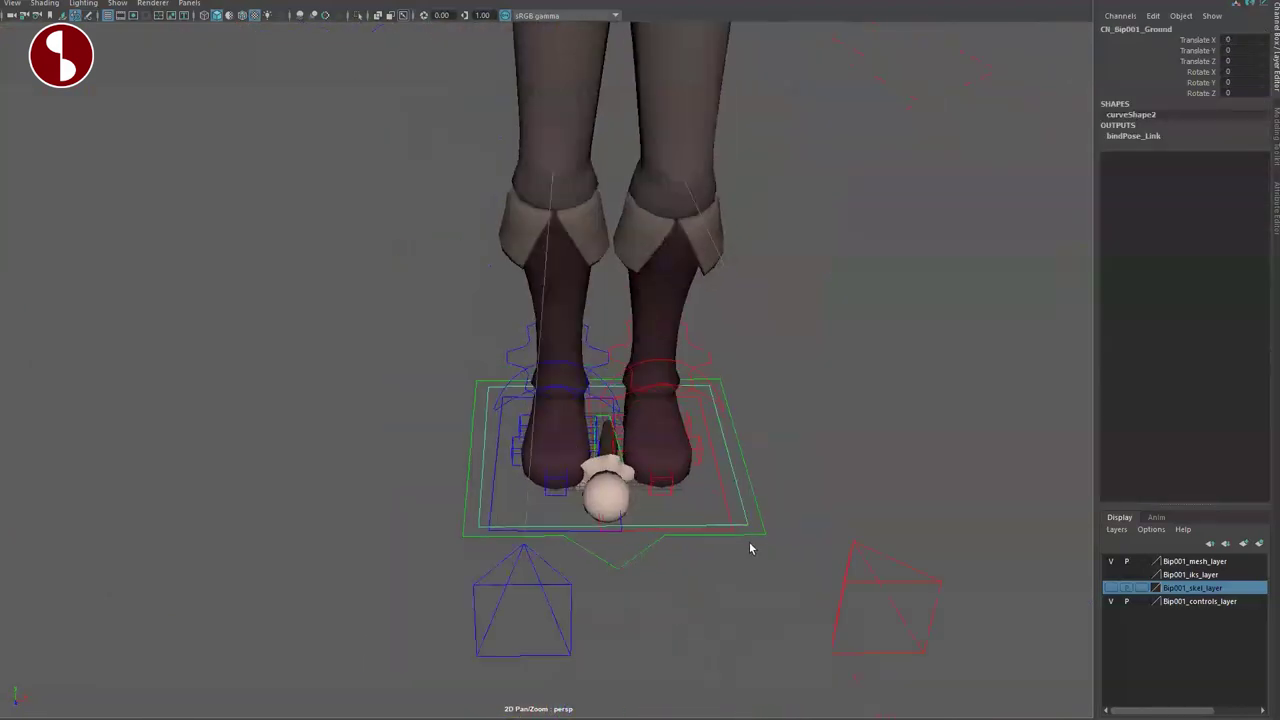
left_click(747, 539)
left_click_drag(676, 459, 660, 480)
key("ctrl+z")
left_click_drag(620, 520, 600, 505, "alt")
left_click(596, 447)
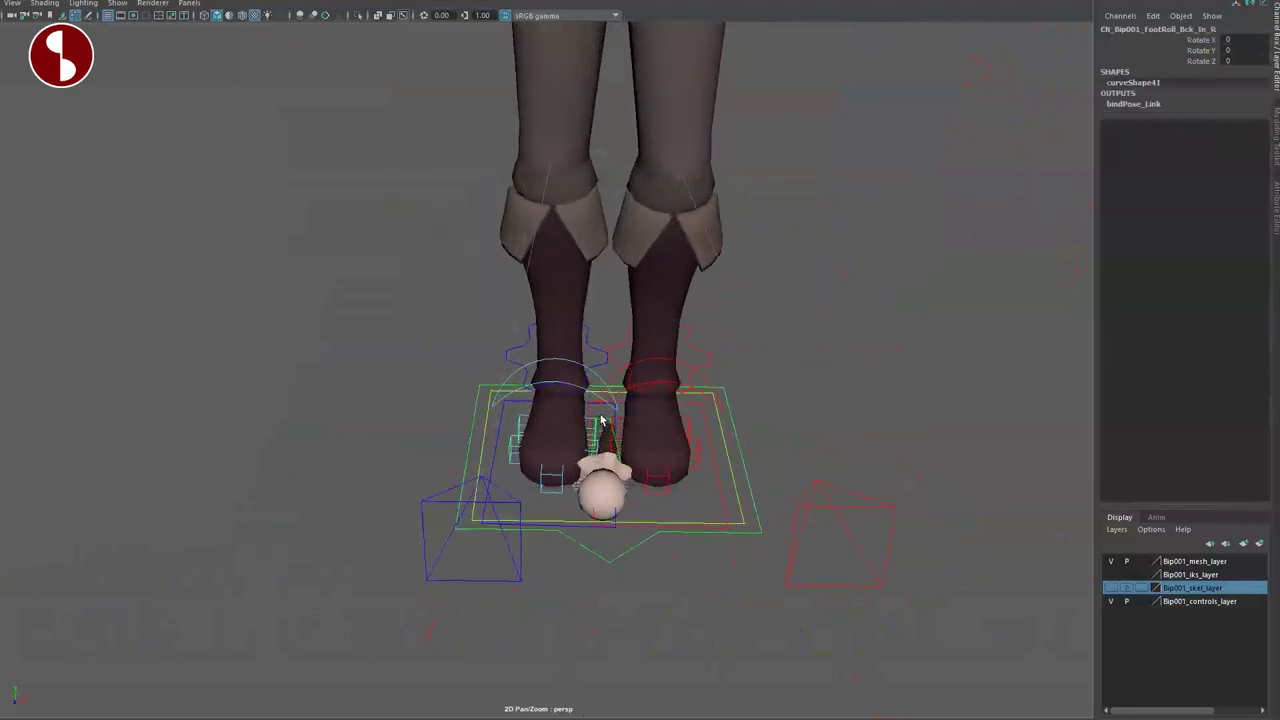
left_click(603, 422)
left_click_drag(495, 380, 477, 349, "alt")
left_click_drag(597, 434, 416, 293)
middle_click_drag(416, 293, 655, 476, "alt")
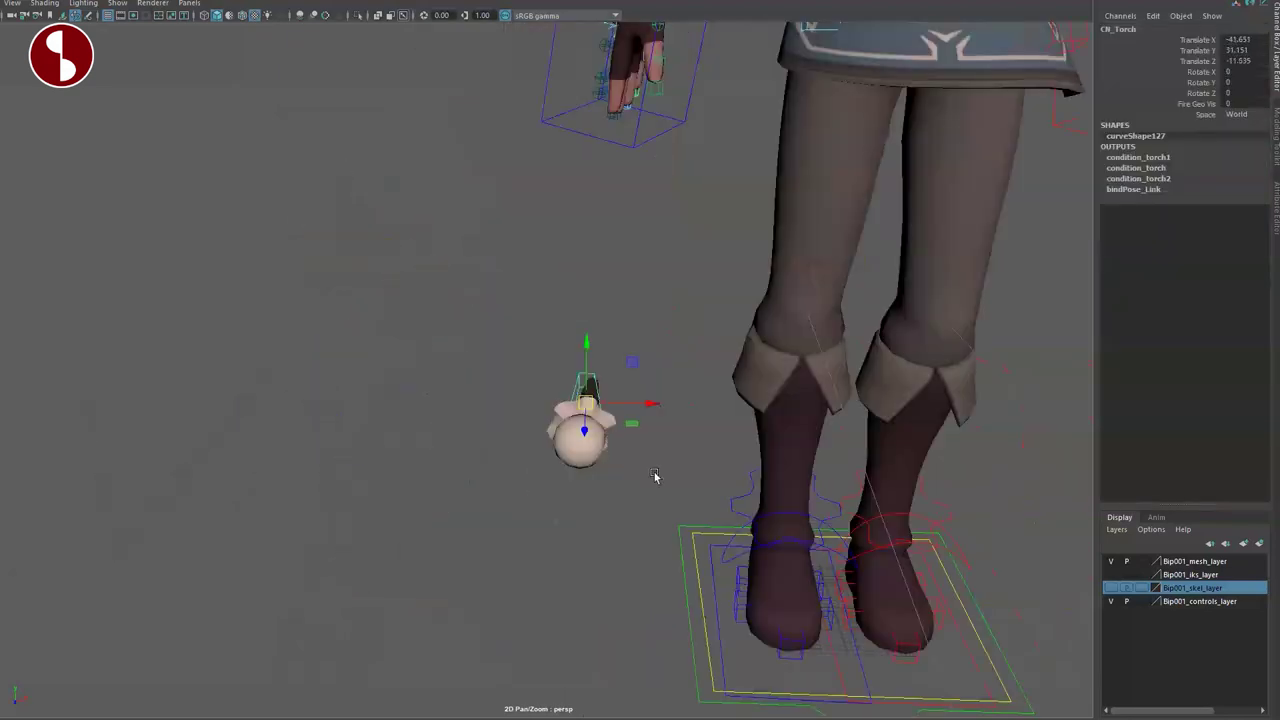
Step: Rotate the torch upright to about X -122.4, Y -32.1, Z 25.5 and set its Fire Geo Vis to 1
scroll(655, 476, "down", 3)
key("e")
left_click_drag(592, 420, 551, 299)
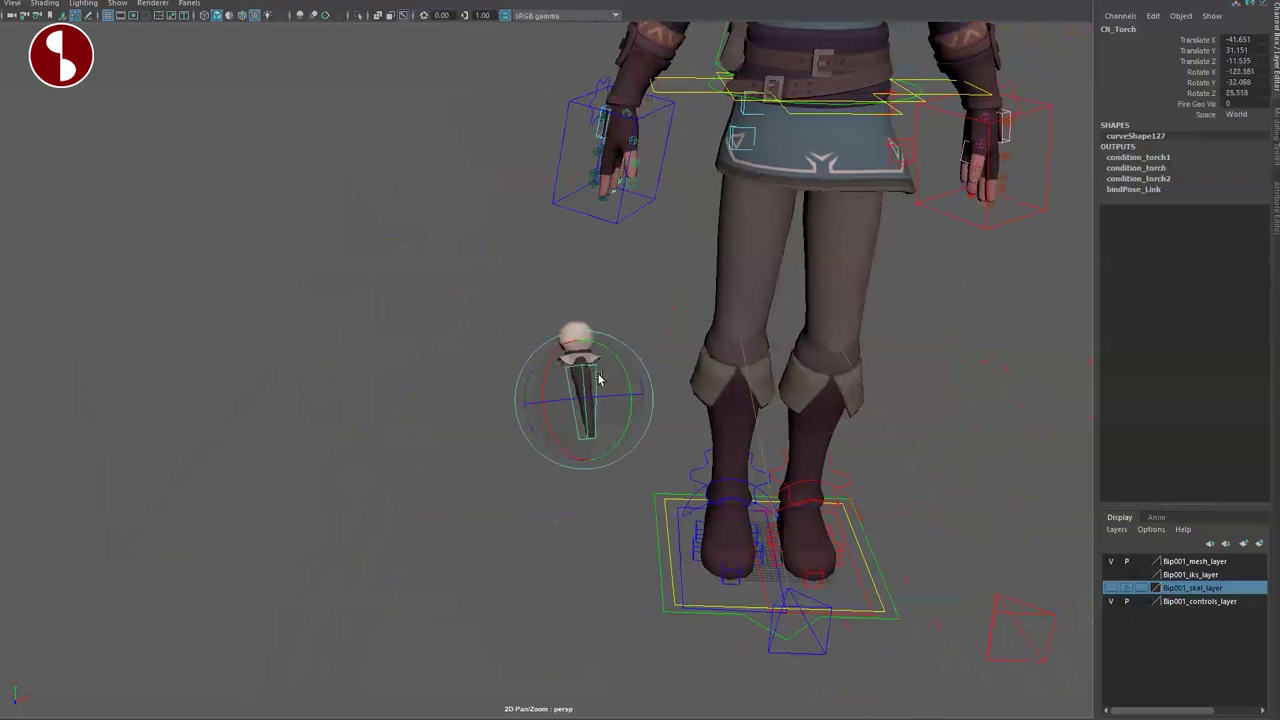
middle_click_drag(752, 264, 780, 264)
left_click_drag(648, 391, 690, 402, "alt")
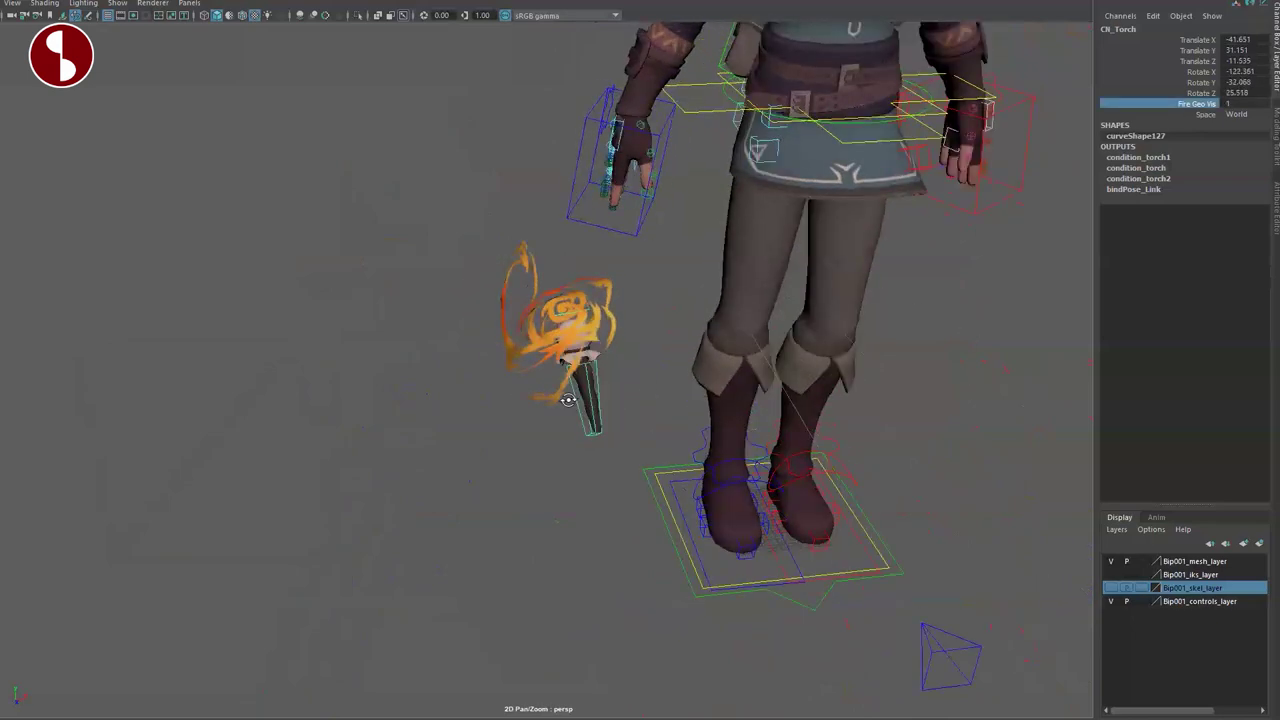
Step: Set the torch's Fire Geo Vis to 0 and switch its Space to HandR
scroll(737, 494, "up", 4)
left_click_drag(737, 494, 666, 471, "alt")
middle_click_drag(1052, 134, 1000, 142)
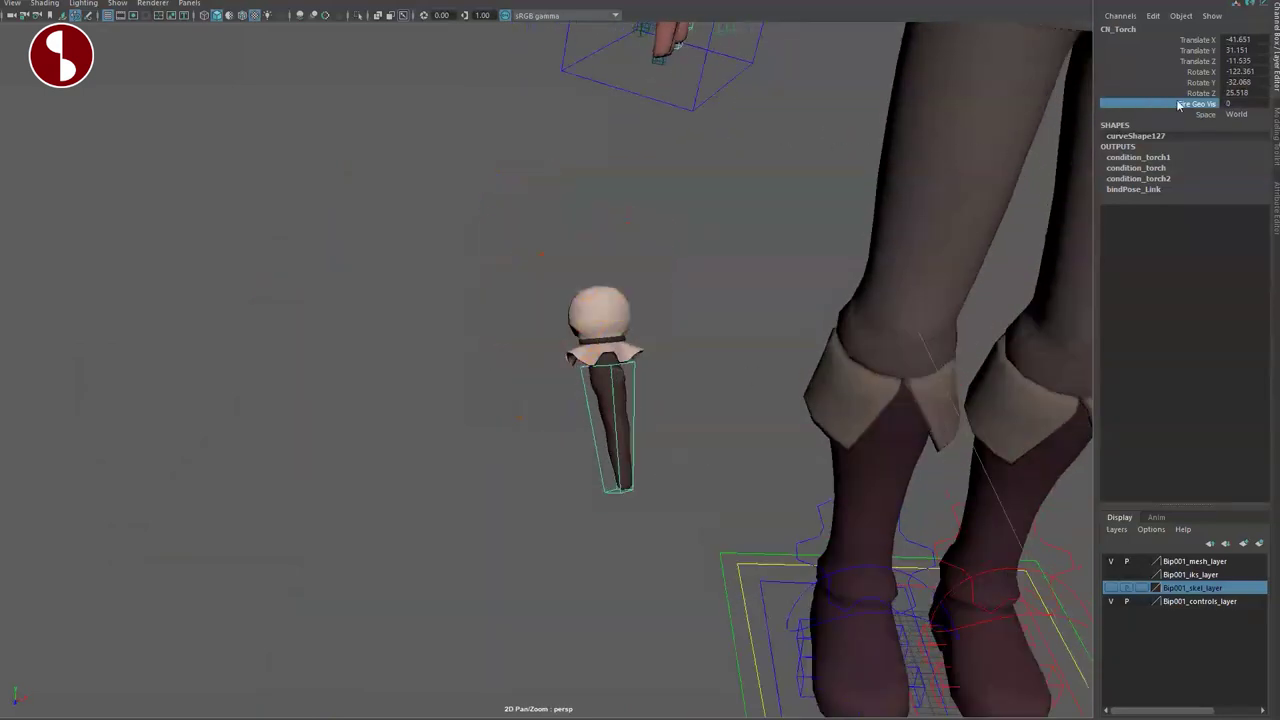
left_click(1236, 114)
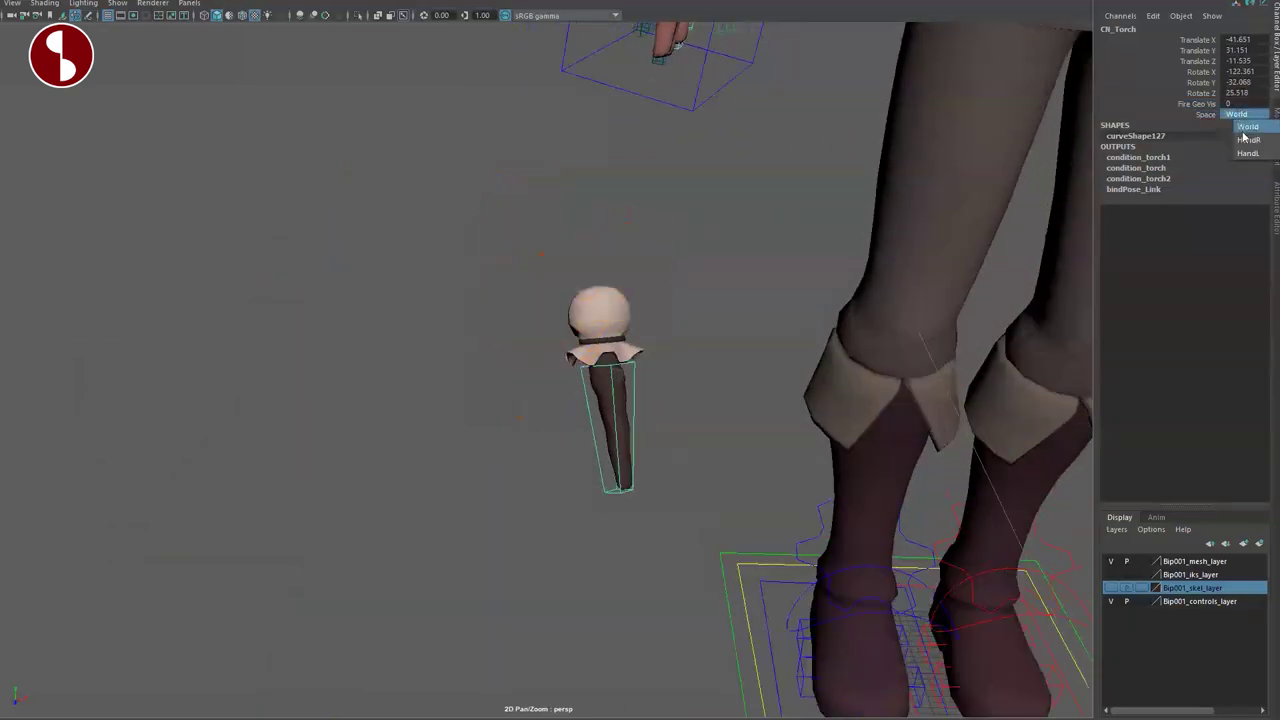
left_click(1250, 140)
Step: Select the right hand's IK control, try moving the hand with the torch, and undo the move
left_click_drag(700, 345, 574, 334, "alt")
left_click(578, 297)
left_click_drag(614, 167, 608, 220)
key("ctrl+z")
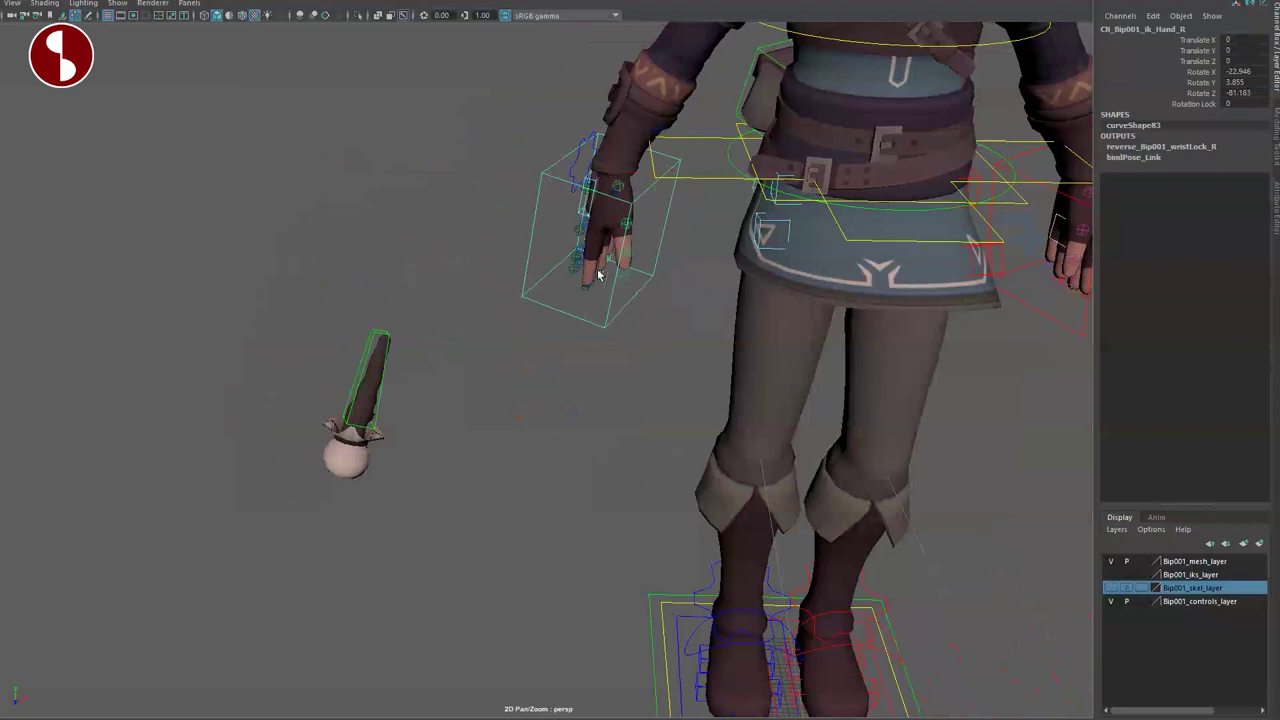
Step: Set all translate and rotate values of the torch control to 0 and view the torch in the right hand up close
left_click(376, 342)
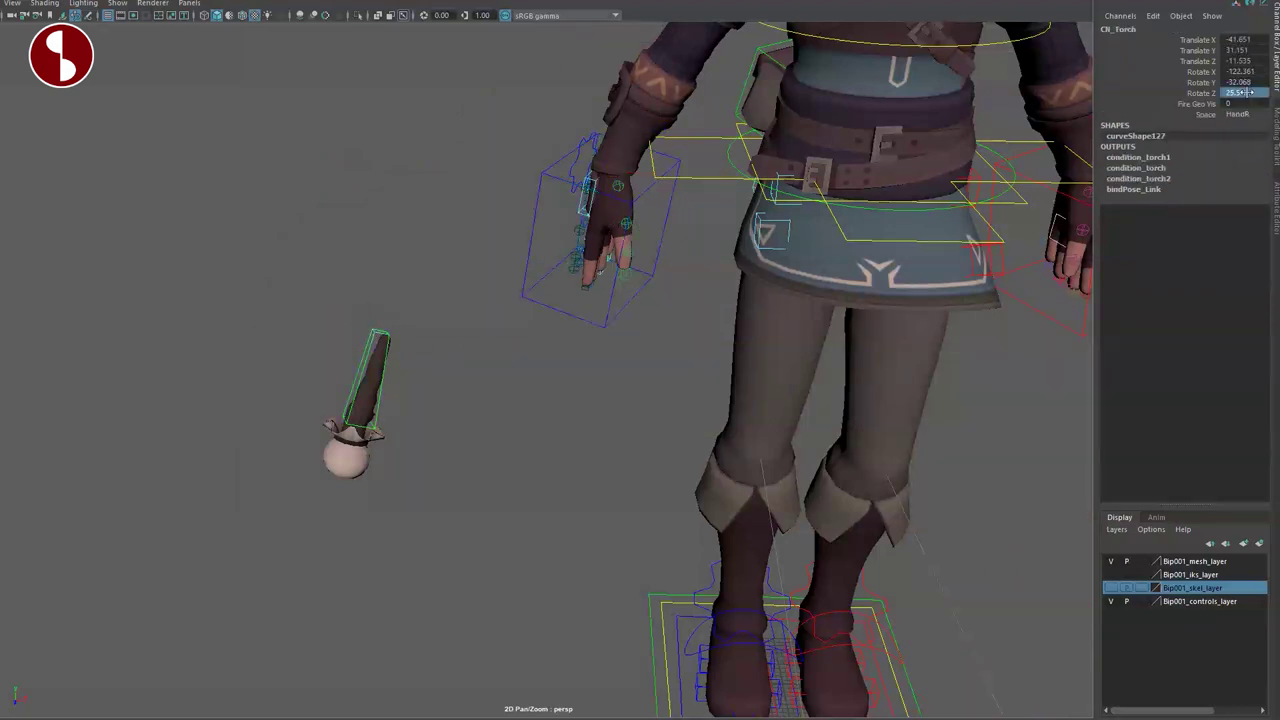
type("0")
key("Return")
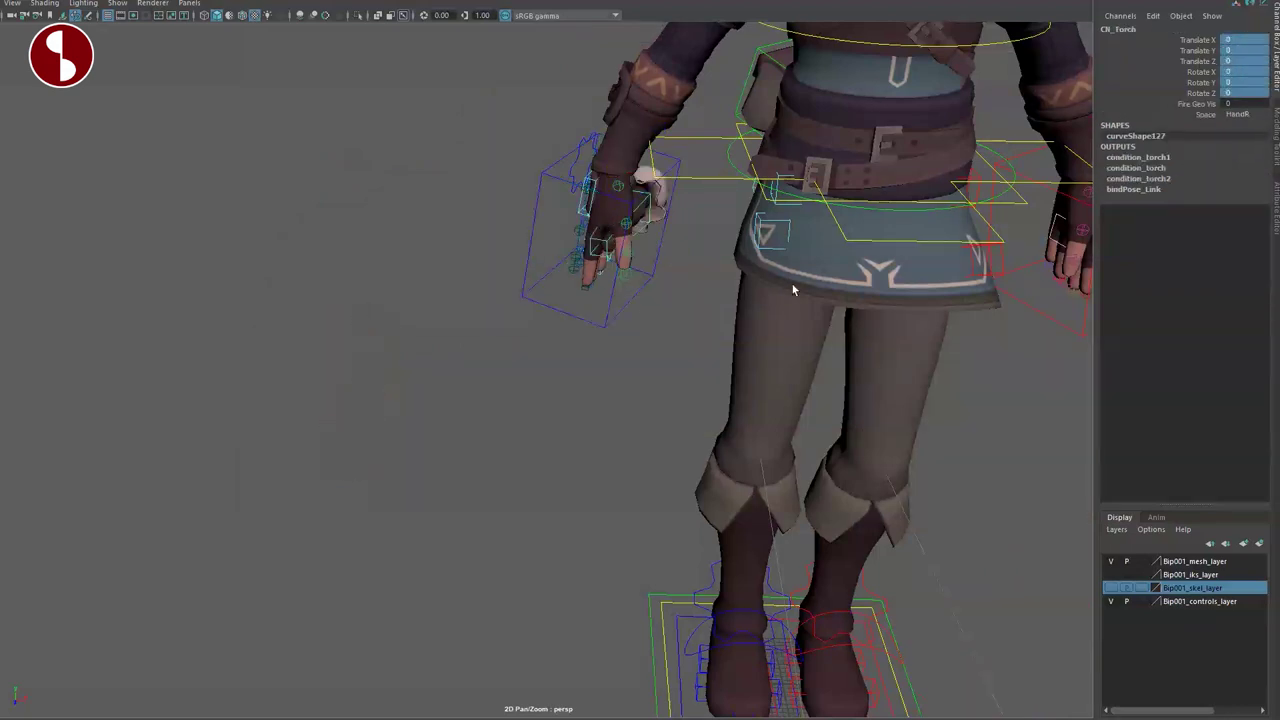
key("f")
middle_click_drag(592, 462, 592, 474, "alt")
left_click_drag(592, 474, 686, 442, "alt")
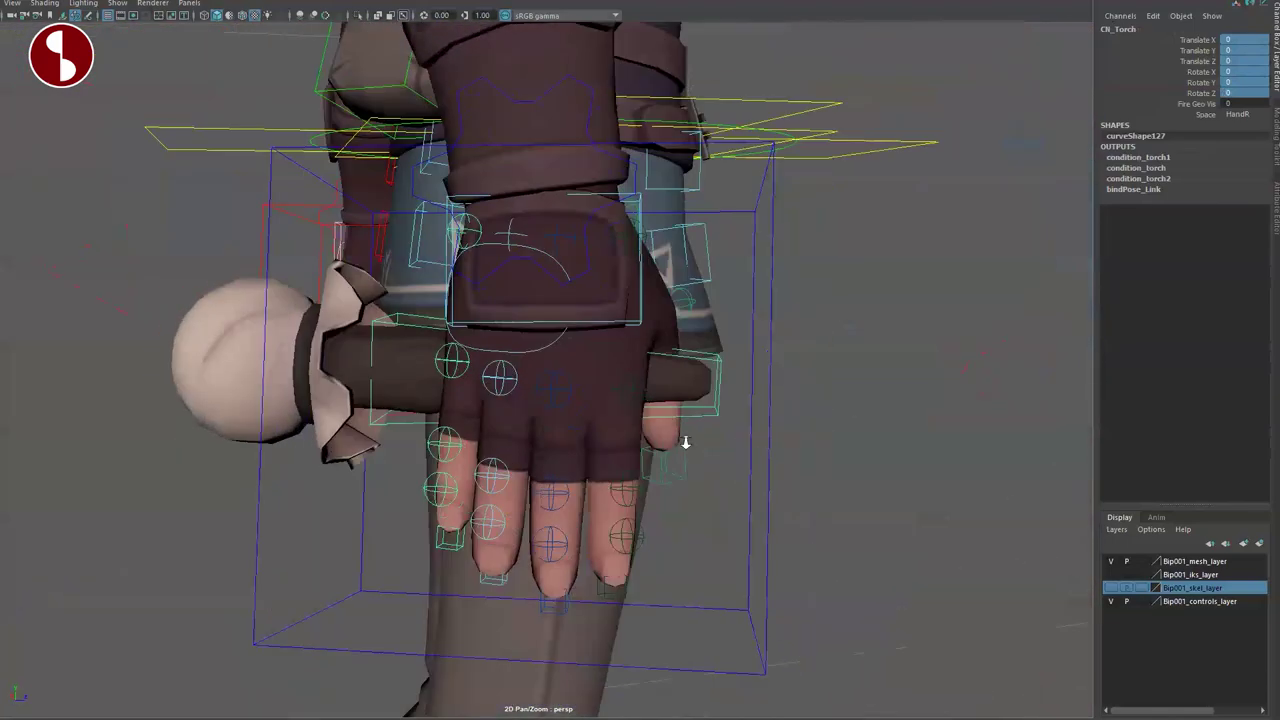
Step: On the settings control, set Torch Geo Vis and Torch Control Vis to 0 and both Book visibility attributes to 1
left_click_drag(569, 321, 514, 422)
right_click_drag(514, 422, 449, 517, "alt")
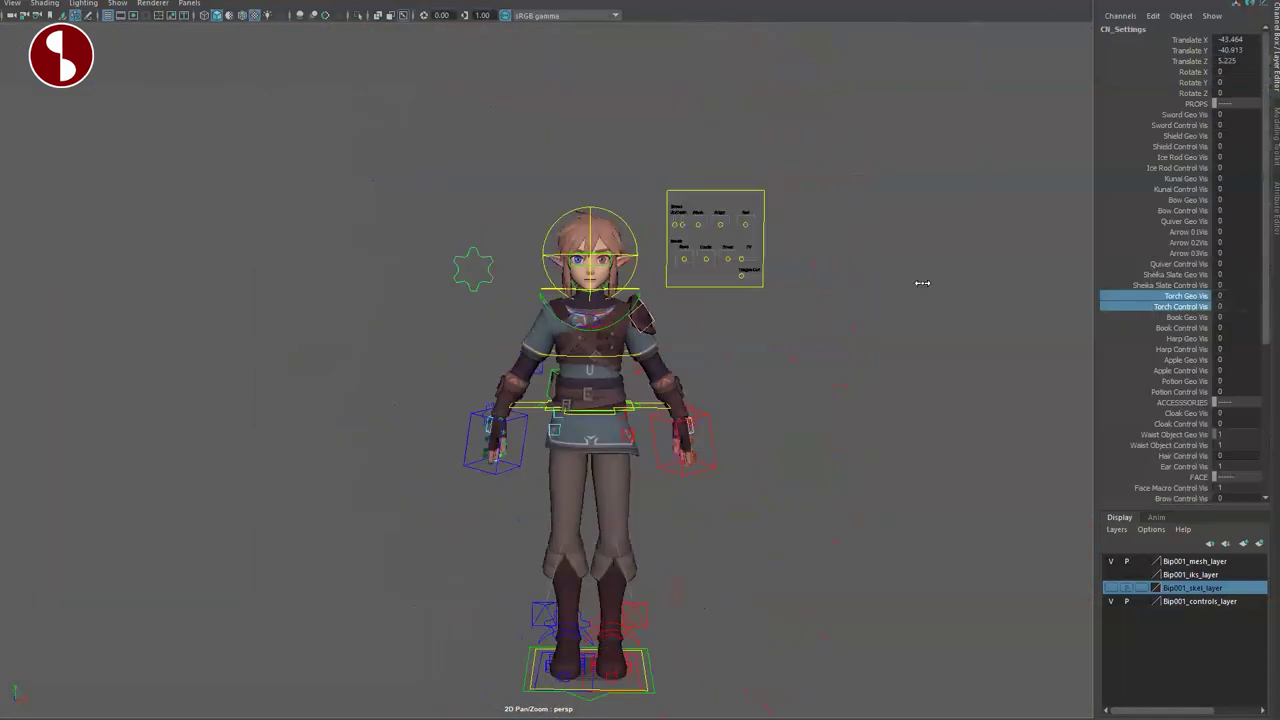
left_click(1152, 317)
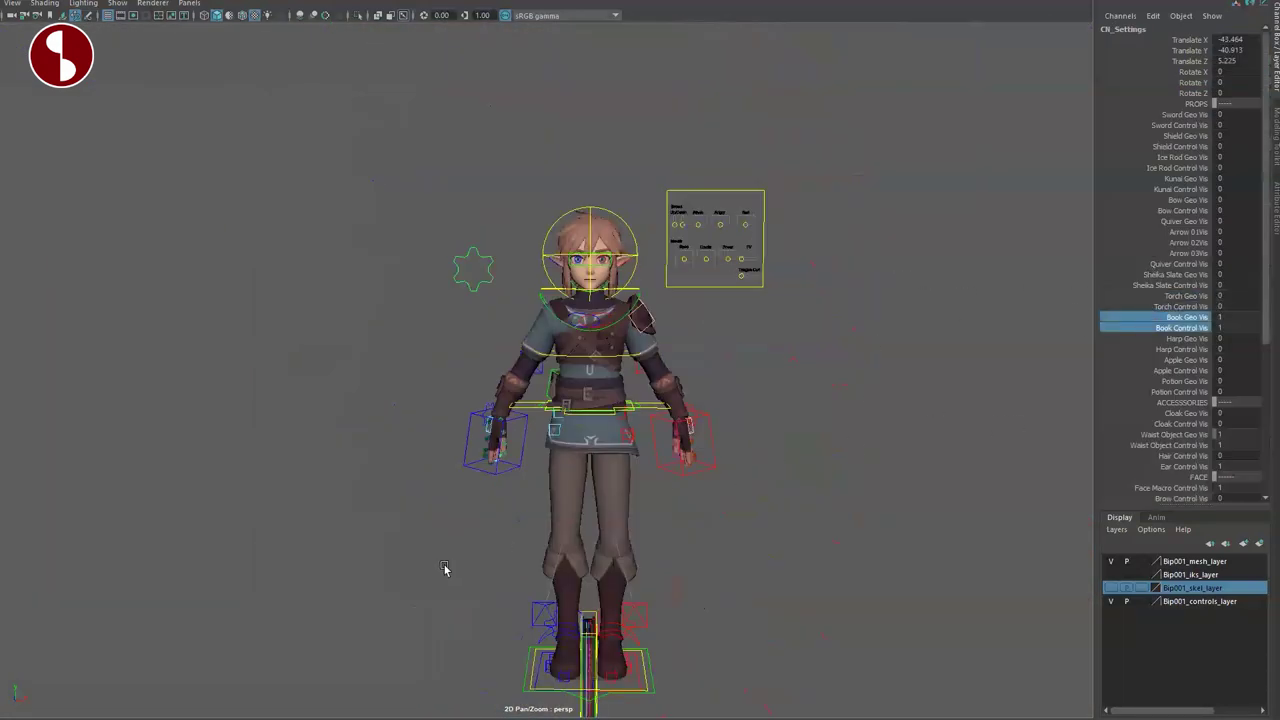
Step: Move the book to about X -72, Y 33.8, Z 0.12 and rotate it about 89.6 degrees in Y to show its cover
middle_click_drag(445, 569, 551, 334, "alt")
right_click_drag(551, 334, 651, 508, "alt")
left_click(651, 506)
left_click_drag(634, 503, 500, 330)
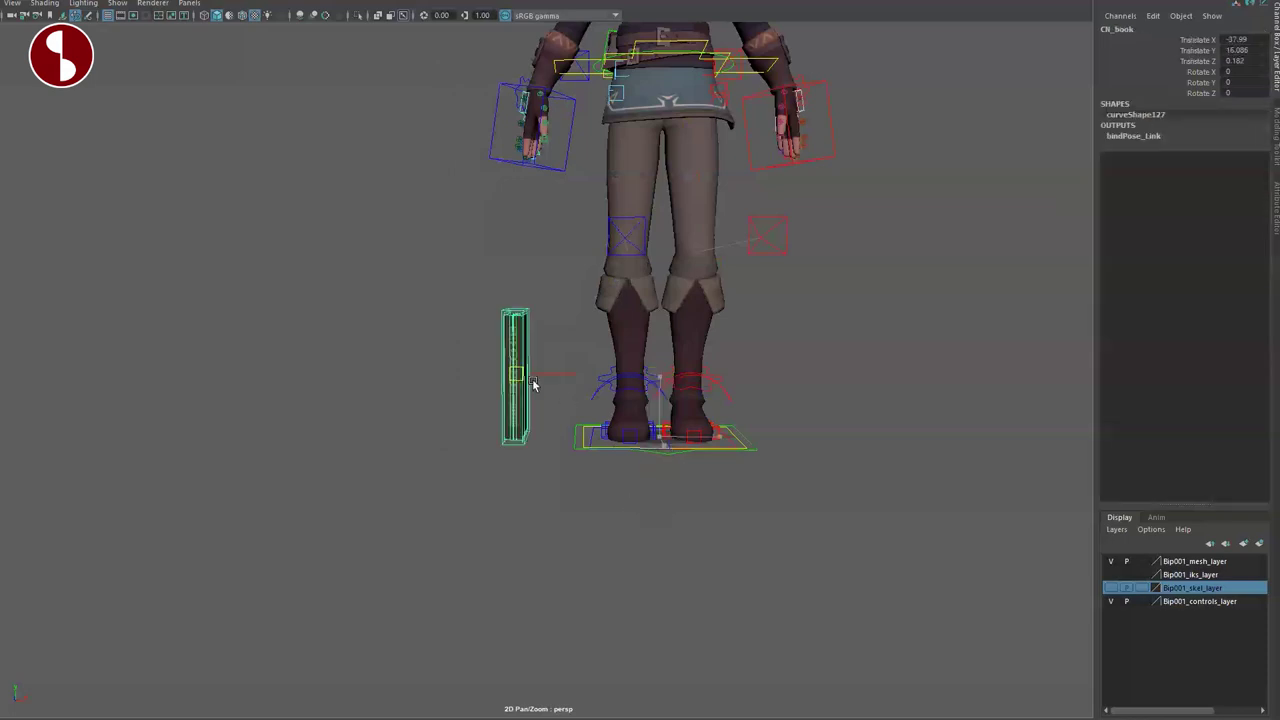
key("e")
key("f")
left_click_drag(597, 508, 523, 504, "alt")
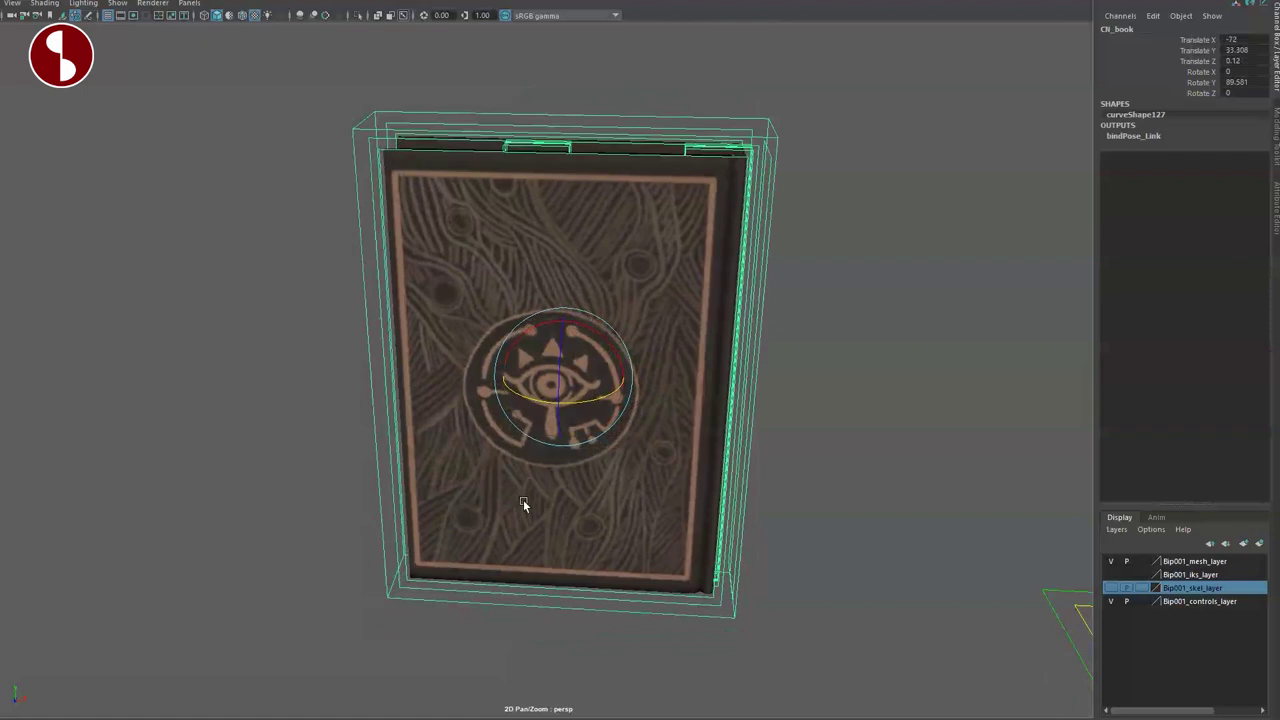
Step: Select the book's left cover control, undo its trial move, and open the cover by rotating it to about -49.4 in Y
left_click(699, 312)
left_click_drag(699, 312, 774, 312, "alt")
left_click(704, 218)
left_click_drag(829, 383, 512, 316, "alt")
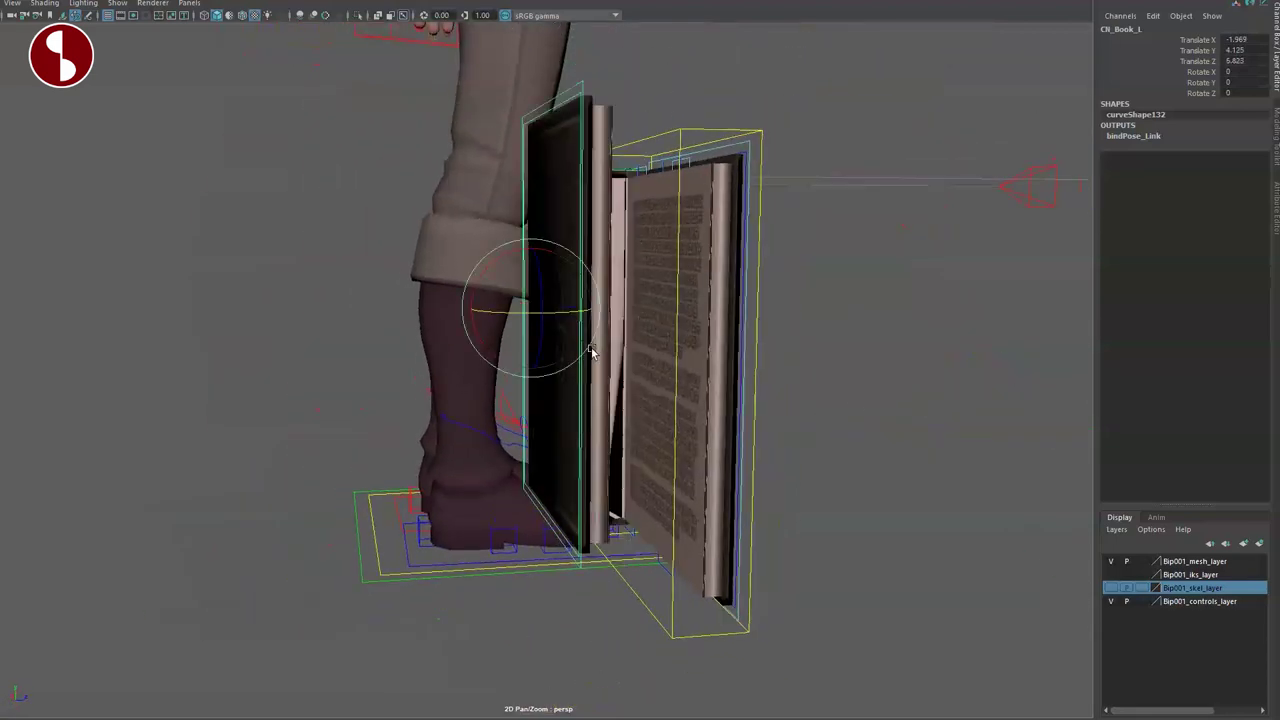
key("ctrl+z")
left_click_drag(604, 354, 561, 366)
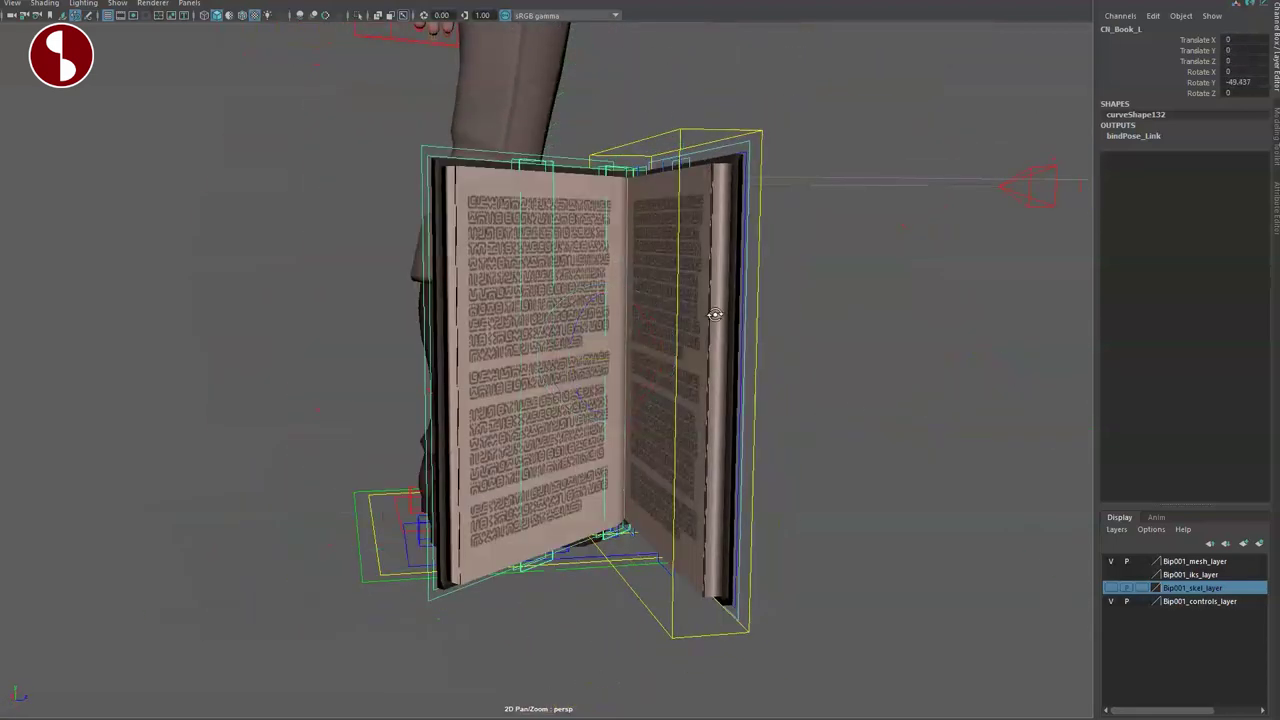
Step: Try rotating the book's right cover control, and check the book and its page controls in wireframe, shaded and textured display
left_click(748, 150)
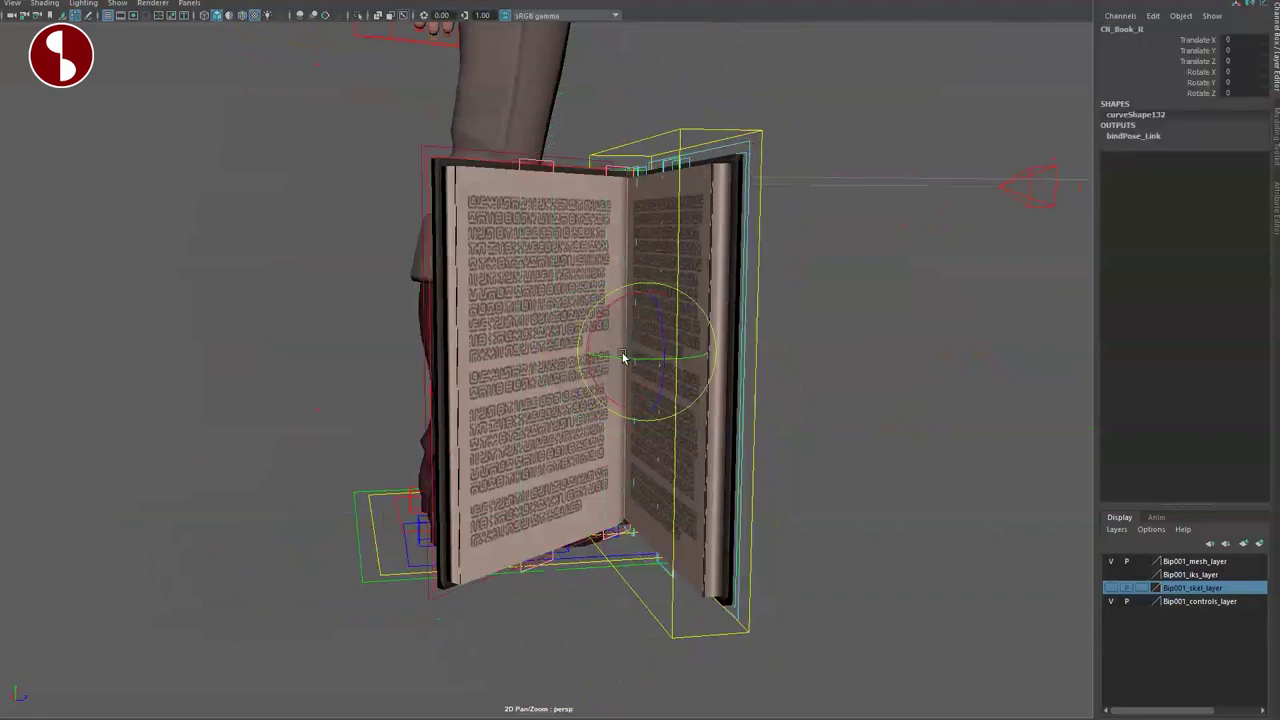
left_click_drag(626, 357, 671, 363)
key("4")
key("5")
mouse_move(677, 474)
left_mouse_down("alt")
mouse_move(711, 483)
mouse_move(609, 371)
mouse_move(583, 384)
mouse_move(647, 376)
mouse_move(591, 460)
mouse_move(620, 471)
mouse_move(471, 380)
left_mouse_up("alt")
key("6")
left_click(518, 166)
key("w")
Step: On the settings control, set both Book visibility attributes to 0 and Harp Geo Vis and Harp Control Vis to 1
right_click_drag(471, 380, 283, 217, "alt")
middle_click_drag(570, 265, 575, 422, "alt")
left_click_drag(580, 424, 511, 446, "alt")
left_click_drag(553, 107, 680, 95, "alt")
left_click(655, 126)
middle_click_drag(690, 240, 640, 240)
left_click_drag(1138, 338, 1138, 349)
middle_click_drag(597, 426, 650, 428)
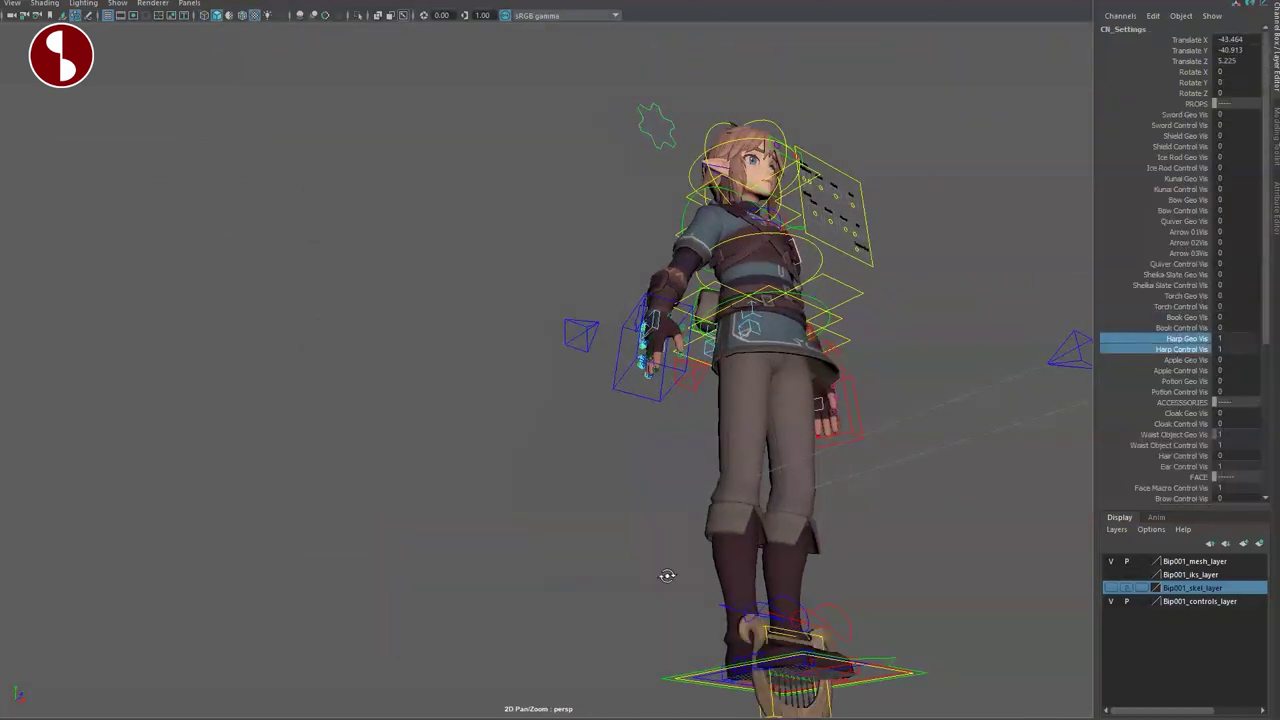
Step: Select the main harp control at the feet and move the harp beside the character to about X -62.7, Y 34.1, Z -15.7
left_click_drag(667, 576, 622, 430, "alt")
left_click(726, 515)
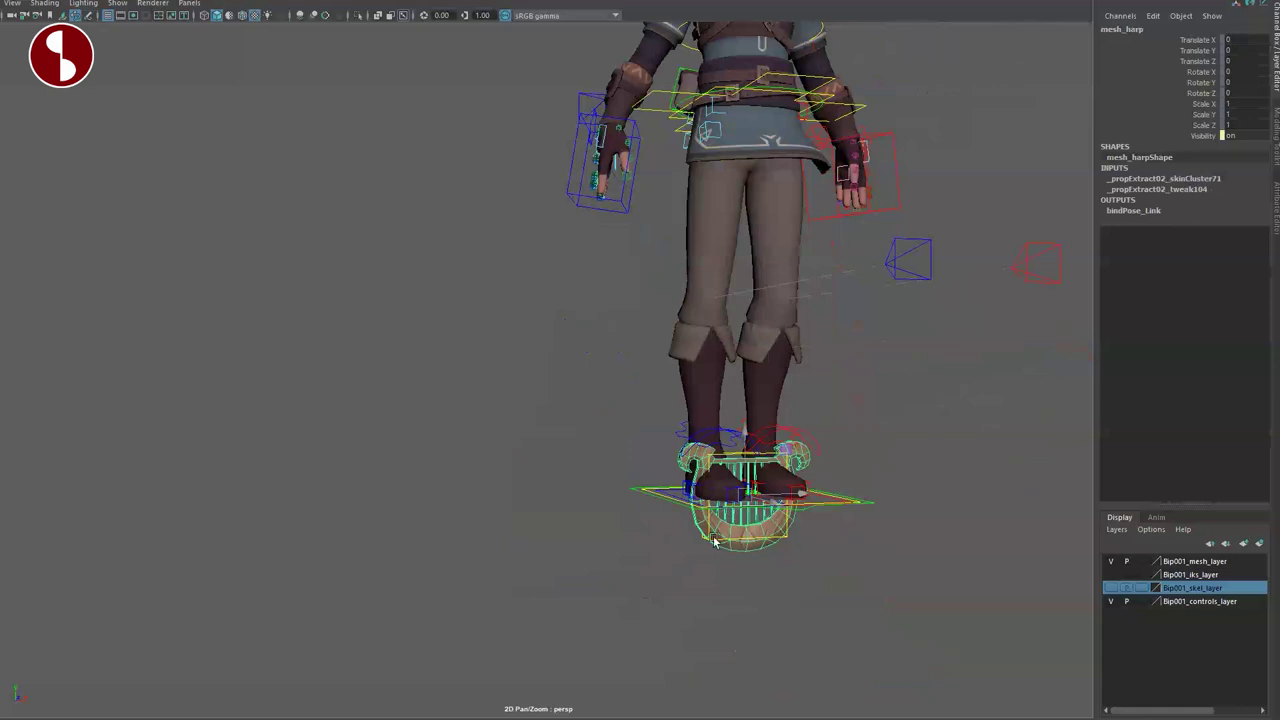
left_click(691, 560)
left_click(710, 538)
left_click_drag(746, 496, 499, 368)
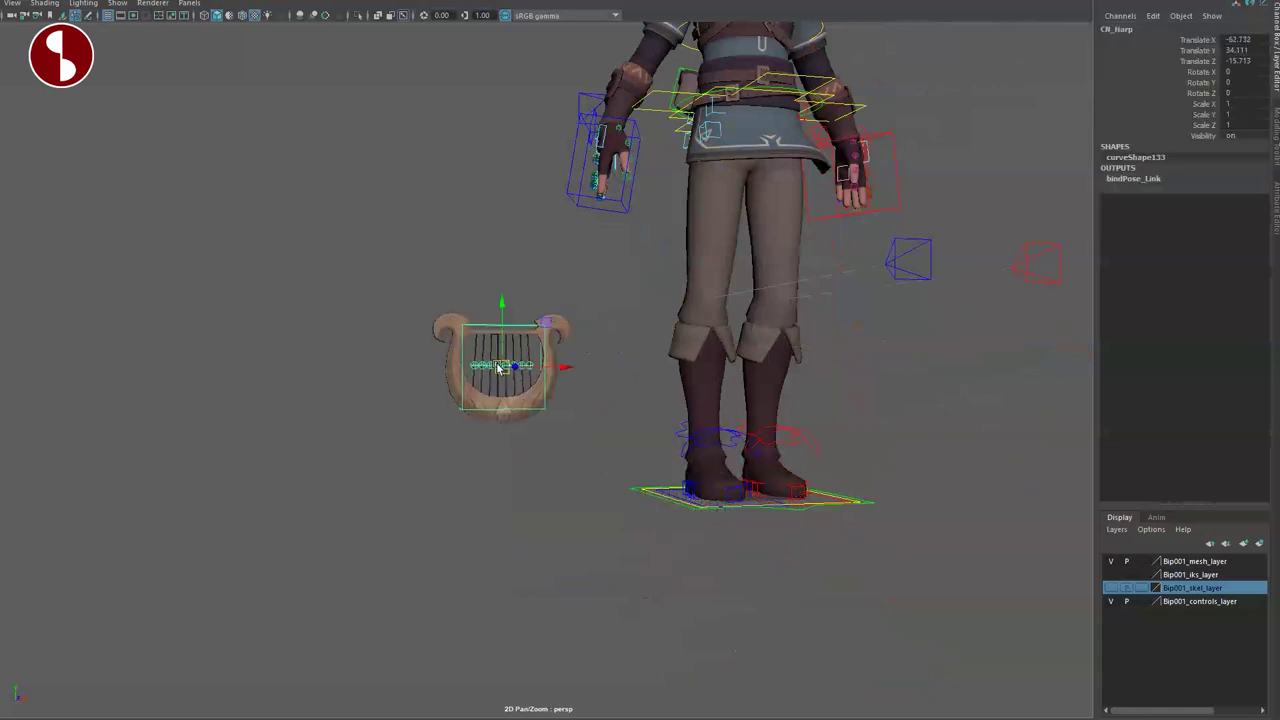
Step: Set Bip001_mesh_layer to reference display, then try moving one harp string control and undo the move
left_click(1142, 562)
left_click(1142, 562)
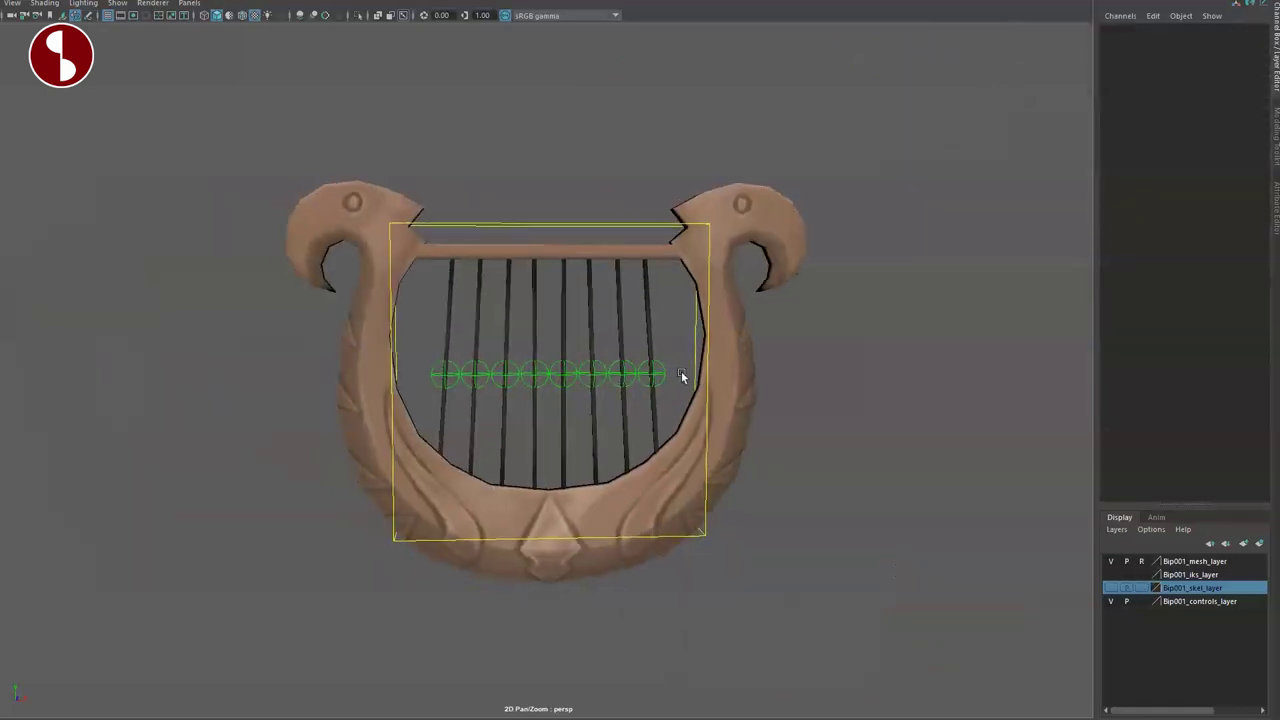
left_click(651, 375)
left_click_drag(651, 373, 652, 355)
key("ctrl+z")
Step: On the settings control, set both Harp visibility attributes to 0 and Apple Geo Vis and Apple Control Vis to 1
left_click(603, 225)
right_click_drag(742, 446, 220, 295, "alt")
middle_click_drag(619, 333, 417, 457, "alt")
middle_click_drag(530, 234, 500, 458, "alt")
right_click_drag(500, 458, 434, 432, "alt")
left_click(482, 201)
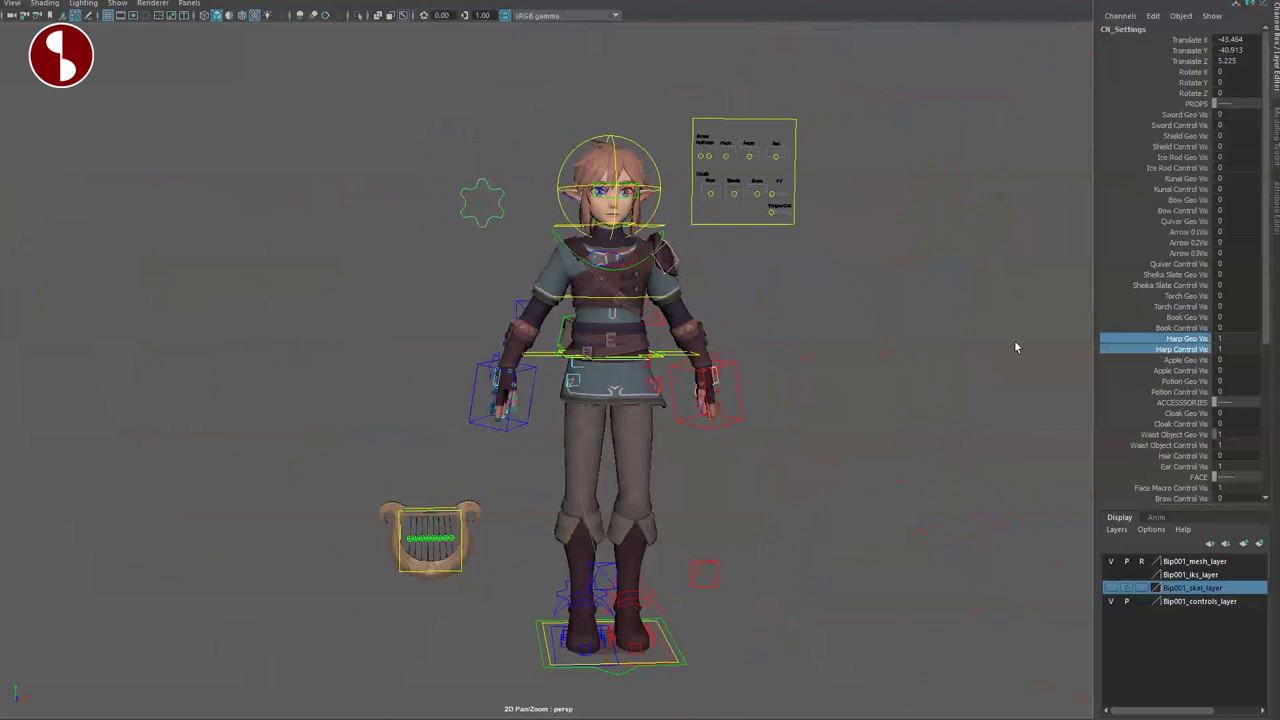
middle_click_drag(1014, 341, 933, 343)
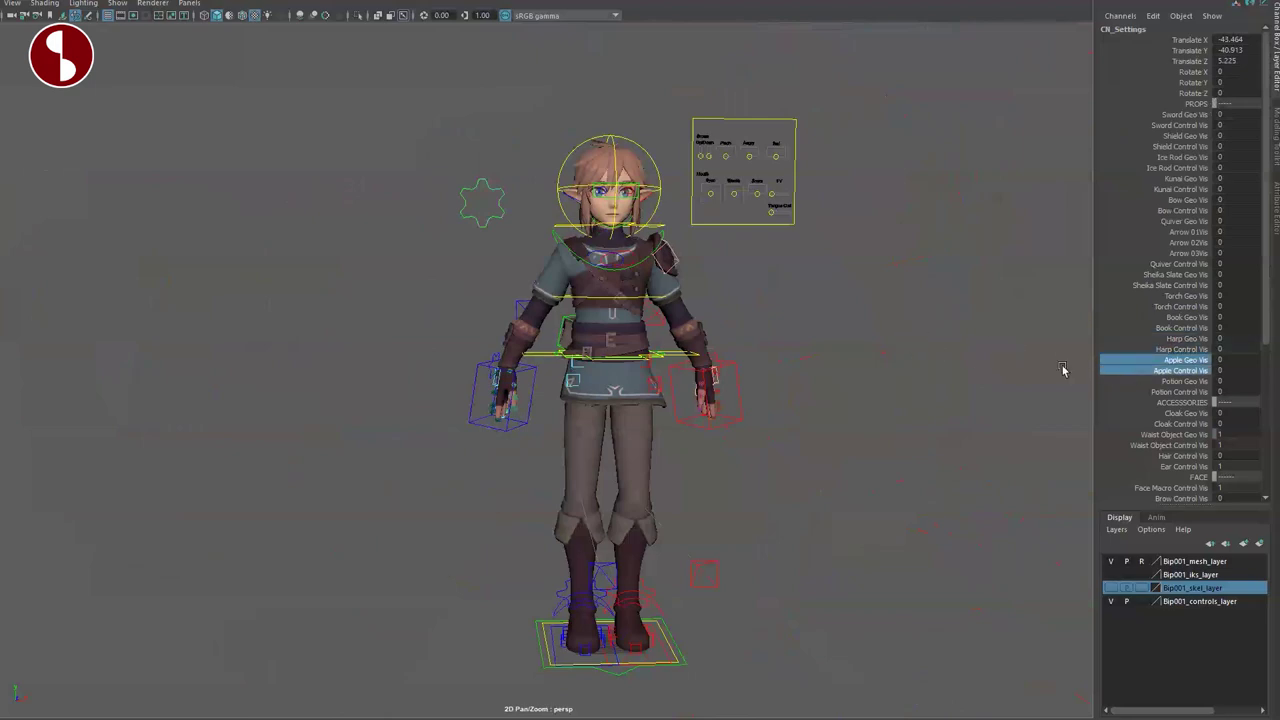
Step: Select the main apple control at the feet and move the apple beside the character to about X -48.8, Y 13.4, Z 4.2
key("f")
middle_click_drag(505, 554, 585, 552, "alt")
right_click_drag(585, 552, 220, 362, "alt")
middle_click_drag(537, 523, 497, 412, "alt")
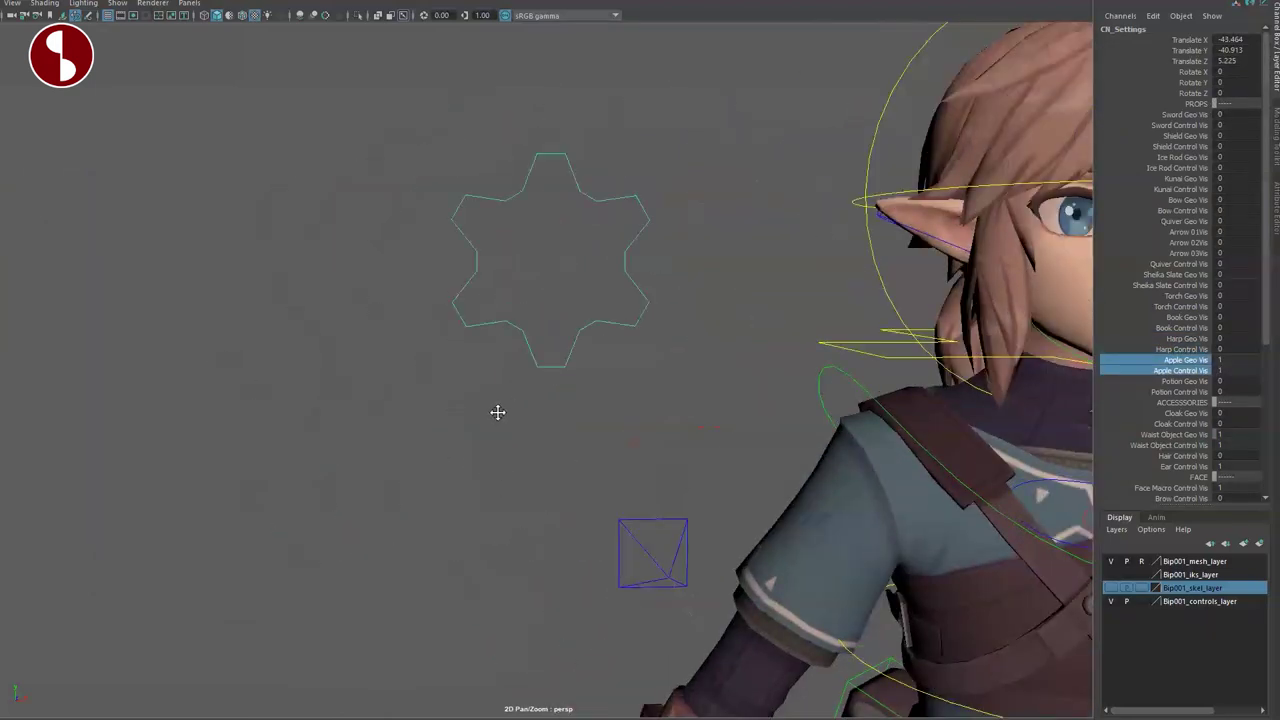
right_click_drag(497, 412, 204, 250, "alt")
middle_click_drag(793, 591, 724, 442, "alt")
right_click_drag(724, 442, 691, 191, "alt")
middle_click_drag(548, 580, 583, 223, "alt")
right_click_drag(497, 455, 736, 553, "alt")
left_click(820, 504)
key("w")
left_click_drag(842, 451, 362, 318)
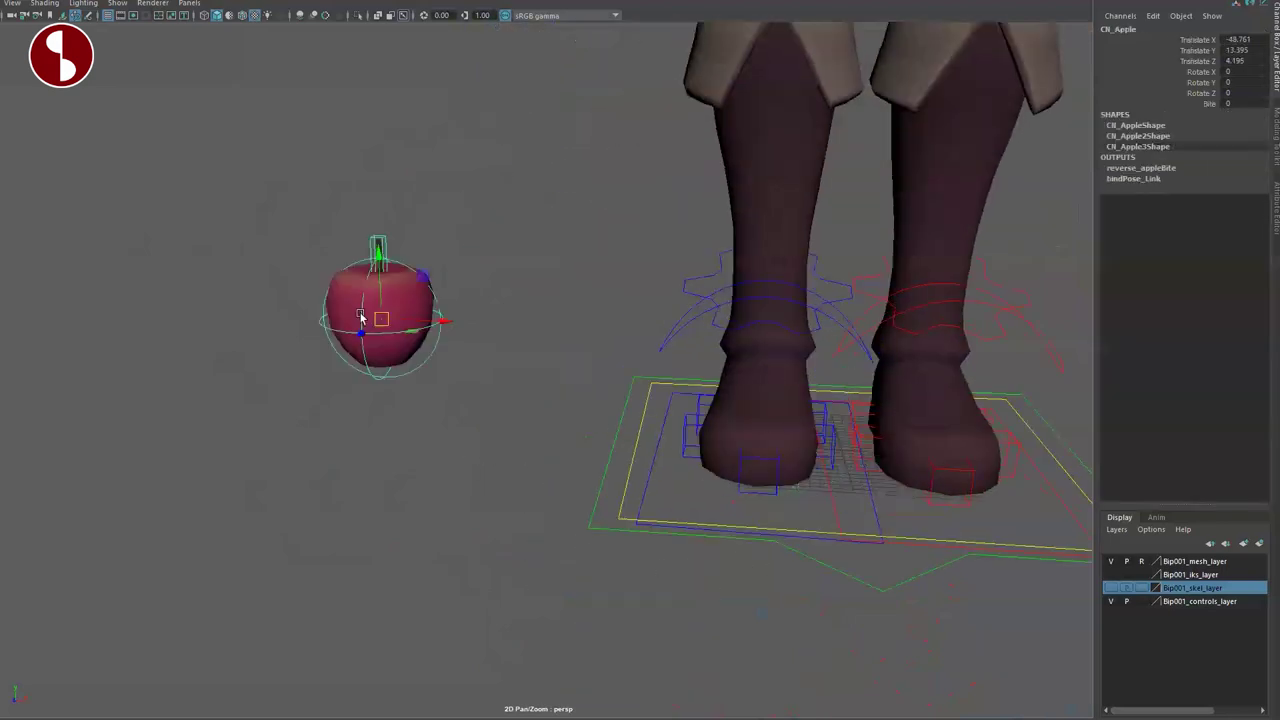
Step: View the apple up close, try moving its control by the stem, and undo the move
key("f")
right_click_drag(631, 548, 565, 492, "alt")
left_click_drag(565, 494, 517, 491, "alt")
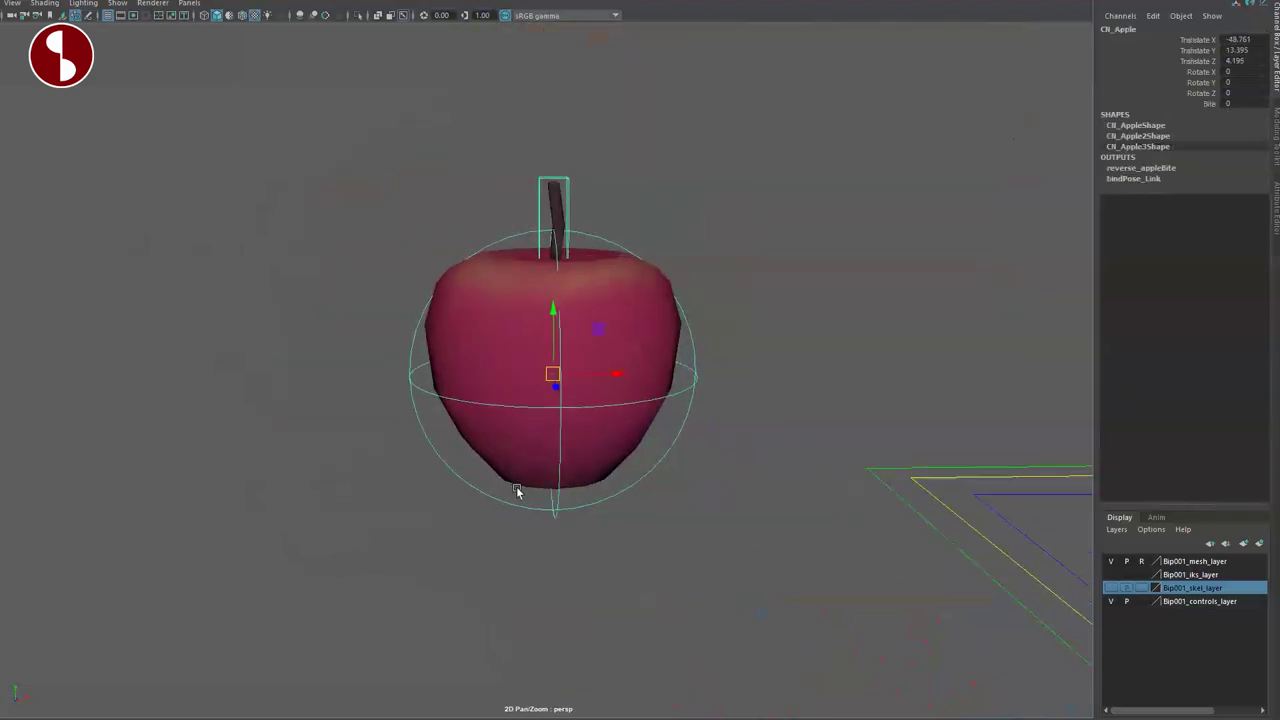
left_click(545, 213)
left_click_drag(547, 237, 517, 196)
key("ctrl+z")
Step: Select the main apple control and set its Bite attribute to 1 to view the bitten side
middle_click_drag(599, 423, 613, 480, "alt")
left_click_drag(613, 481, 640, 431, "alt")
left_click(663, 428)
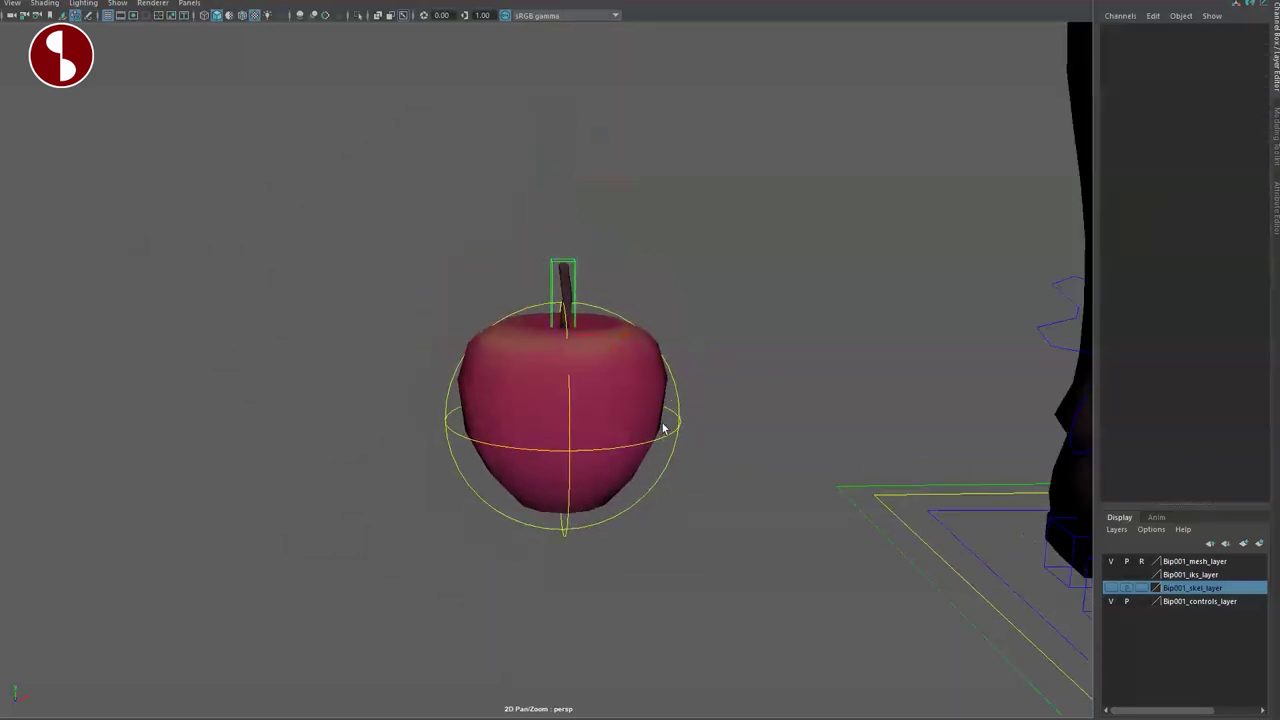
left_click(674, 412)
middle_click_drag(654, 272, 694, 304)
left_click_drag(625, 538, 597, 529, "alt")
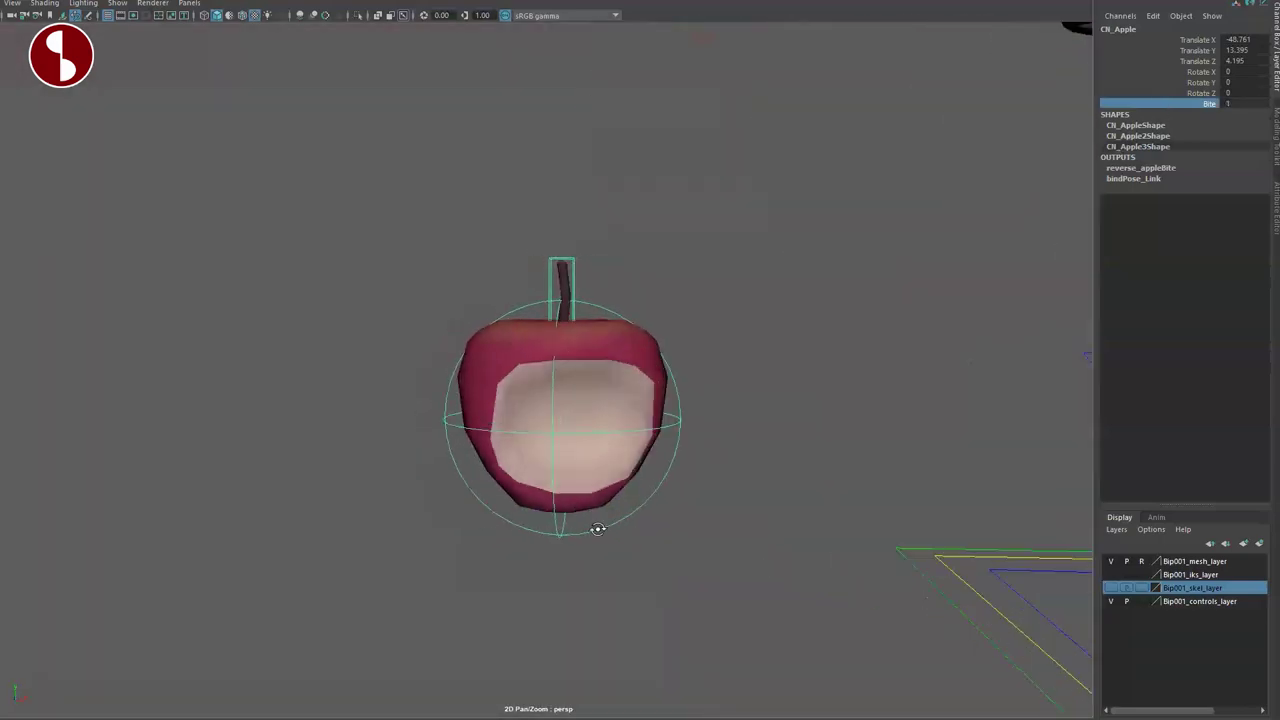
Step: Set the apple's Bite attribute to 0 and select the gear-shaped settings control beside the head
middle_click_drag(950, 150, 869, 162)
right_click_drag(889, 403, 651, 334, "alt")
middle_click_drag(651, 334, 560, 480, "alt")
right_click_drag(560, 480, 483, 270, "alt")
middle_click_drag(483, 270, 489, 361, "alt")
left_click(467, 112)
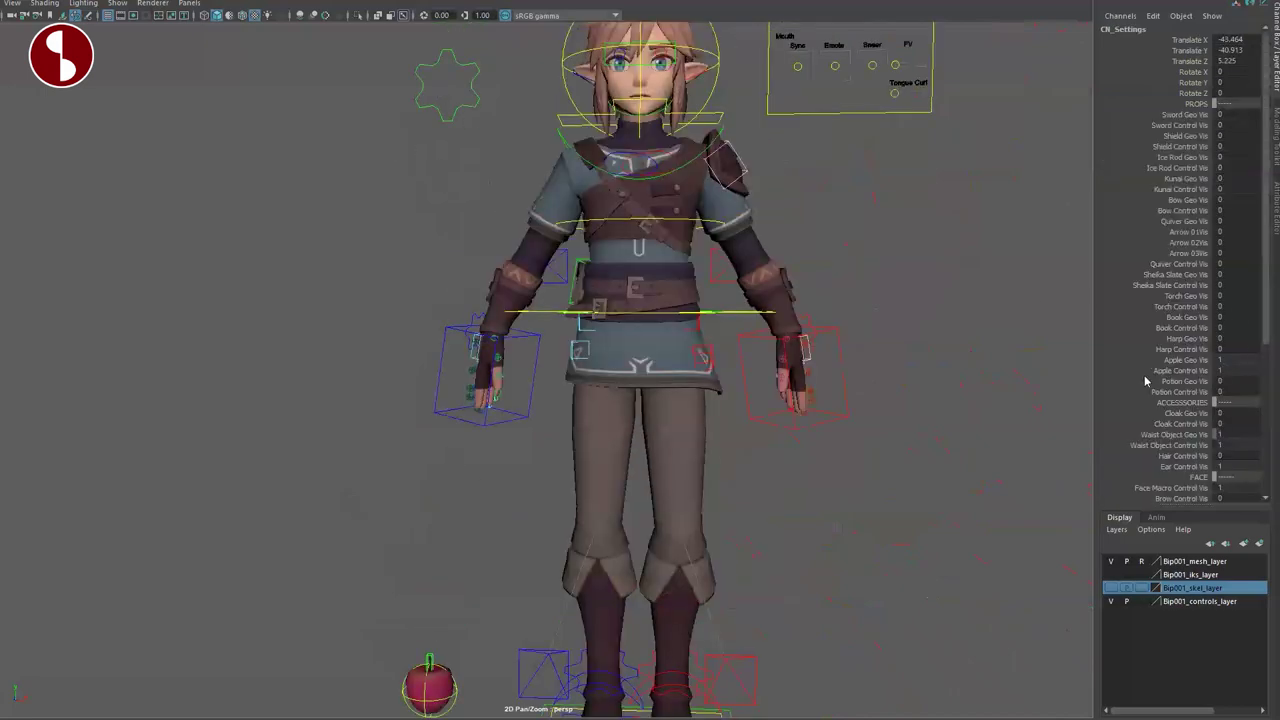
Step: Hide the apple, show the potion and its control, and move the bottle beside the character to about X -66.3, Y 26.7, Z -5
left_click_drag(1170, 370, 1160, 349)
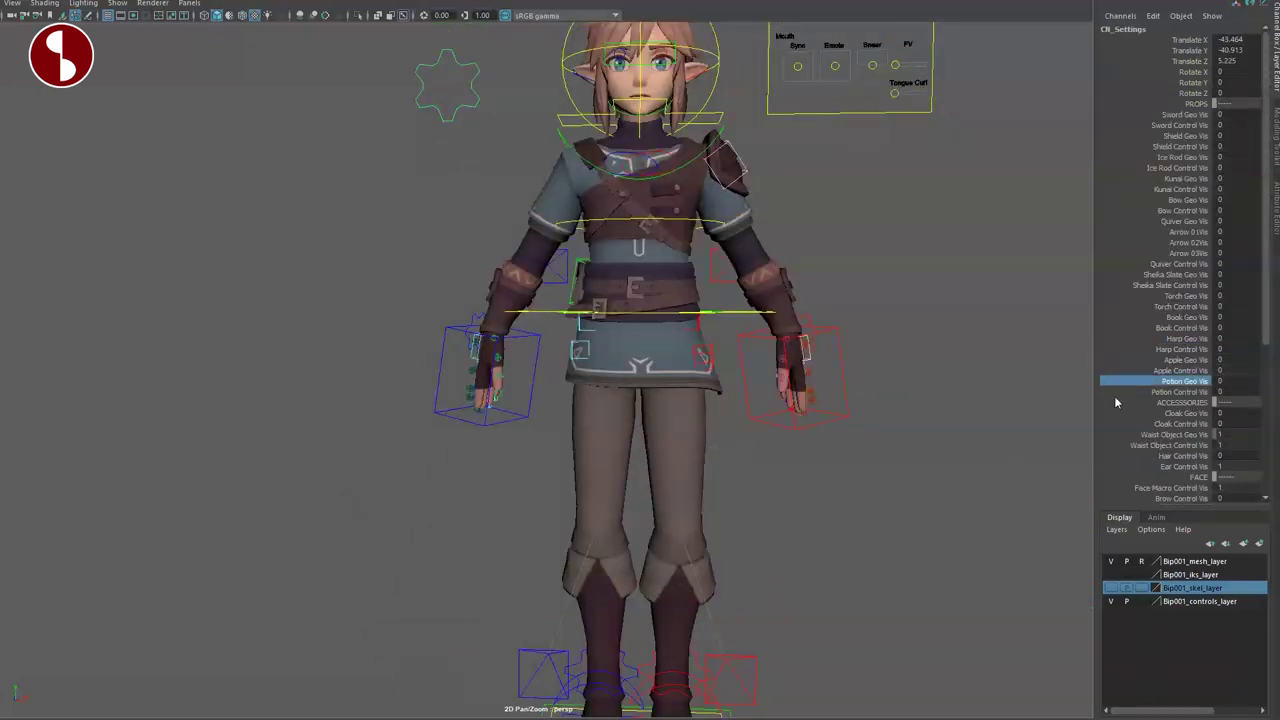
middle_click_drag(570, 565, 597, 363, "alt")
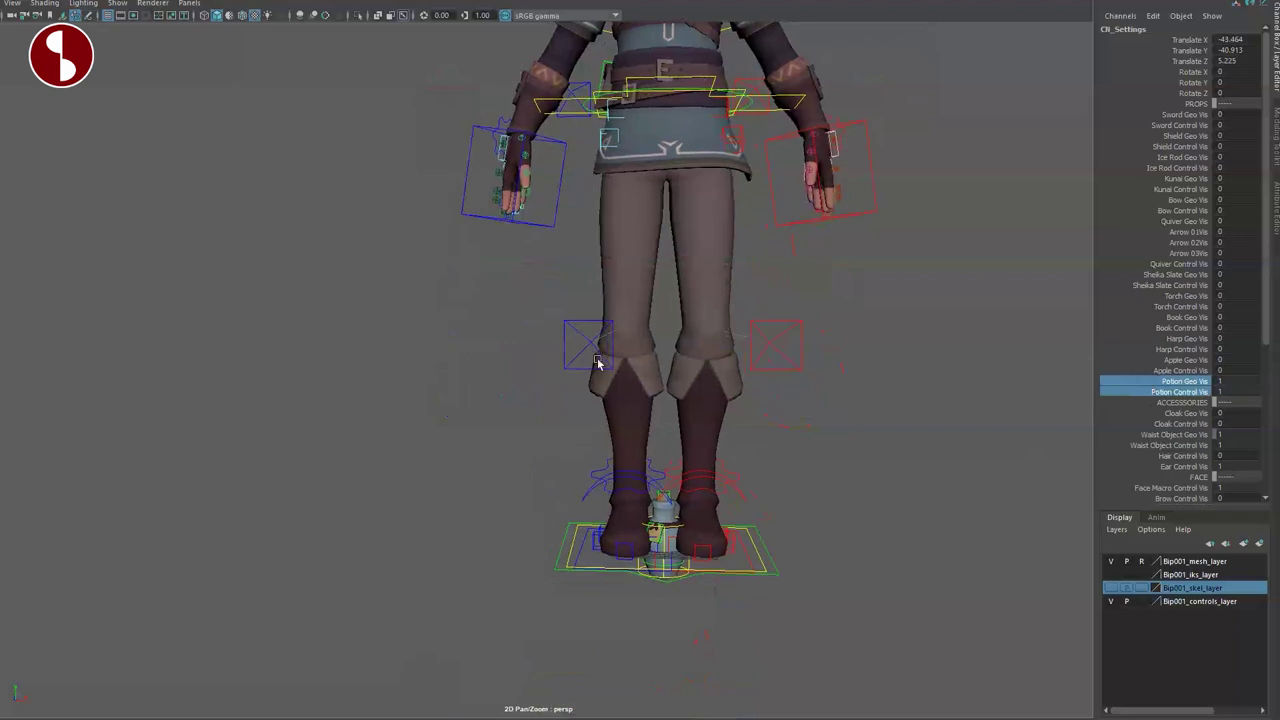
left_click(663, 594)
left_click(652, 590)
key("f")
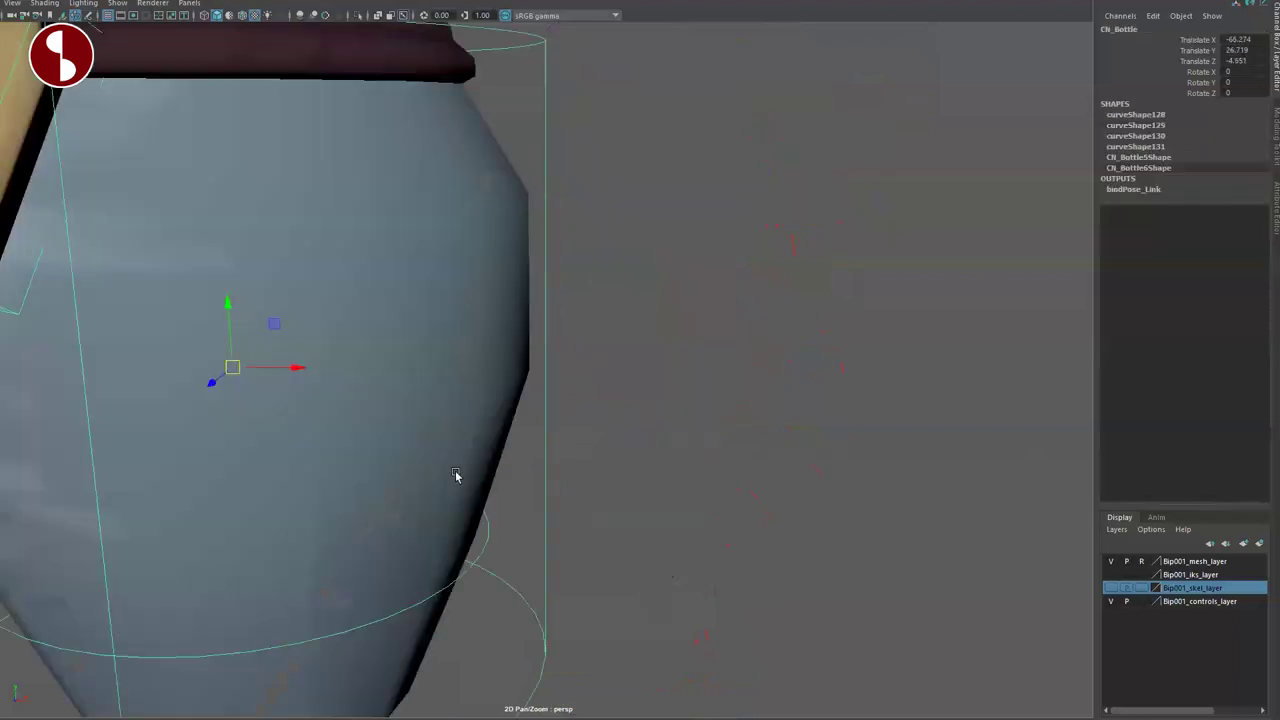
scroll(560, 524, "down", 10)
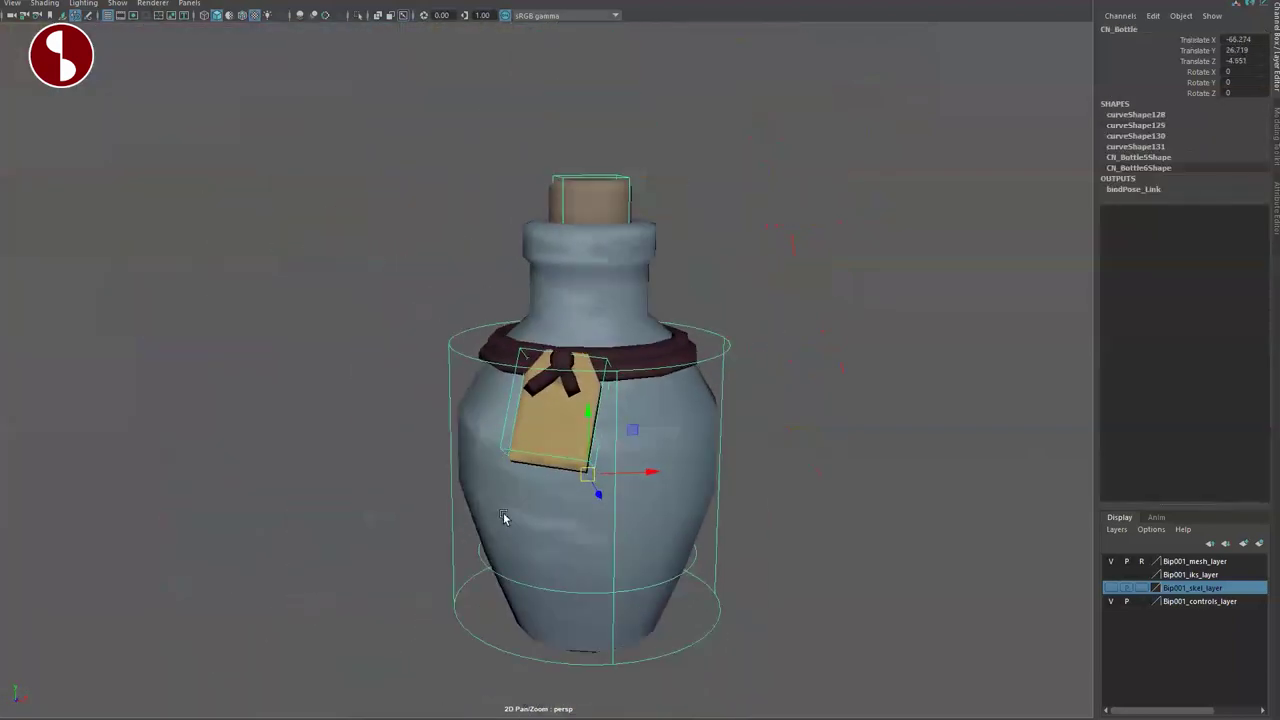
Step: Try pulling the cork out of the bottle with its control and undo the move
left_click(551, 222)
left_click_drag(589, 214, 440, 120)
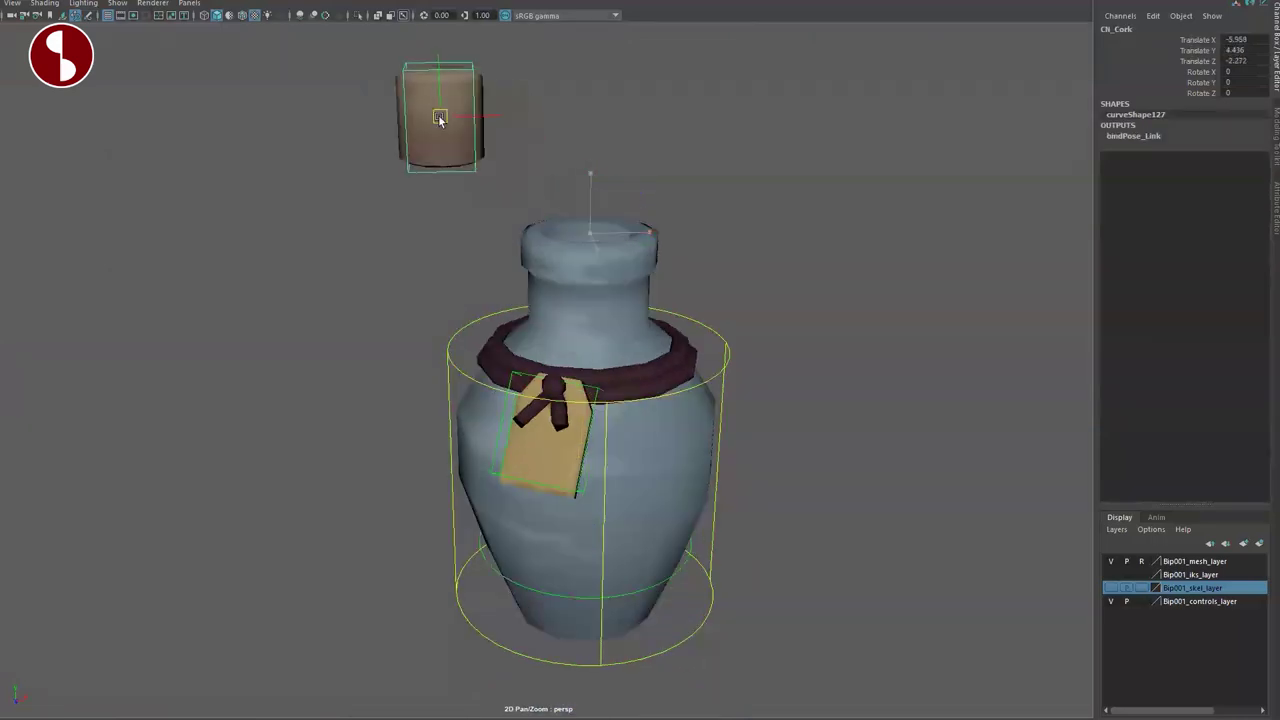
key("ctrl+z")
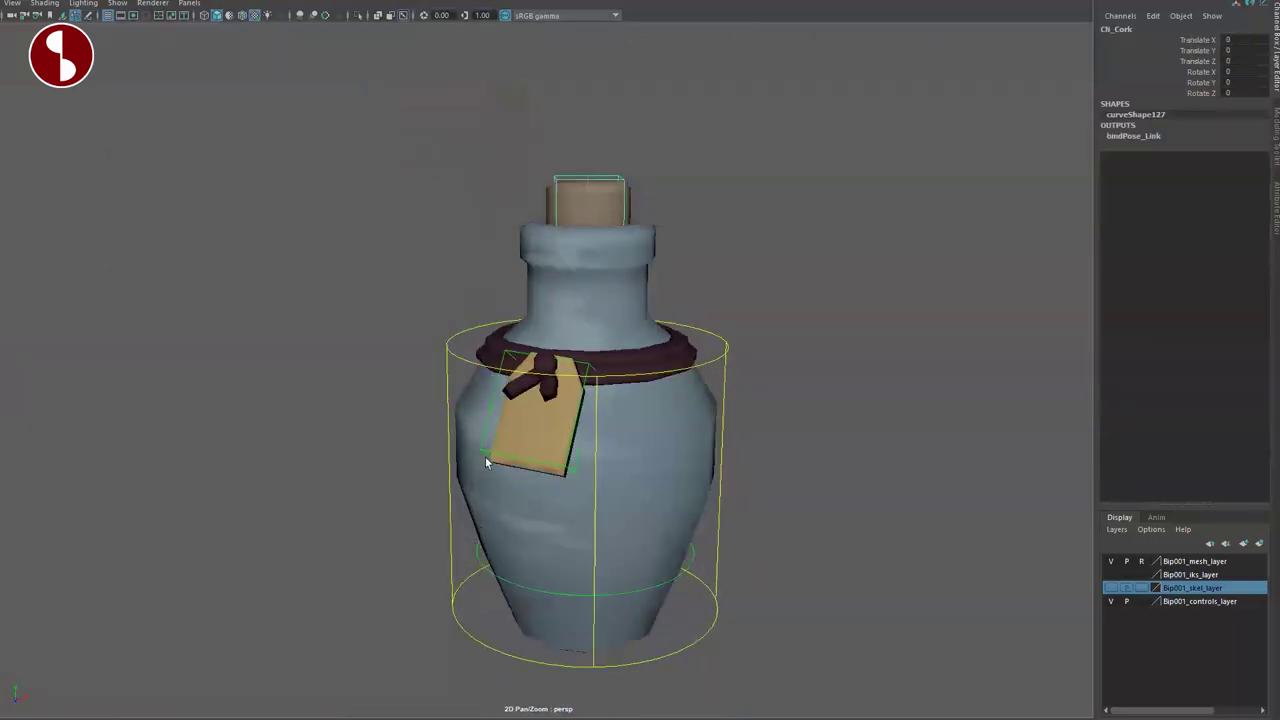
Step: Try moving the bottle's tag, undo the move, and rotate the tag outward from the bottle
left_click(514, 443)
left_click(542, 396)
left_click_drag(549, 371, 386, 330)
key("ctrl+z")
key("e")
left_click_drag(520, 391, 594, 387)
Step: Try transforming the whole bottle with its main control and undo the change
left_click(715, 533)
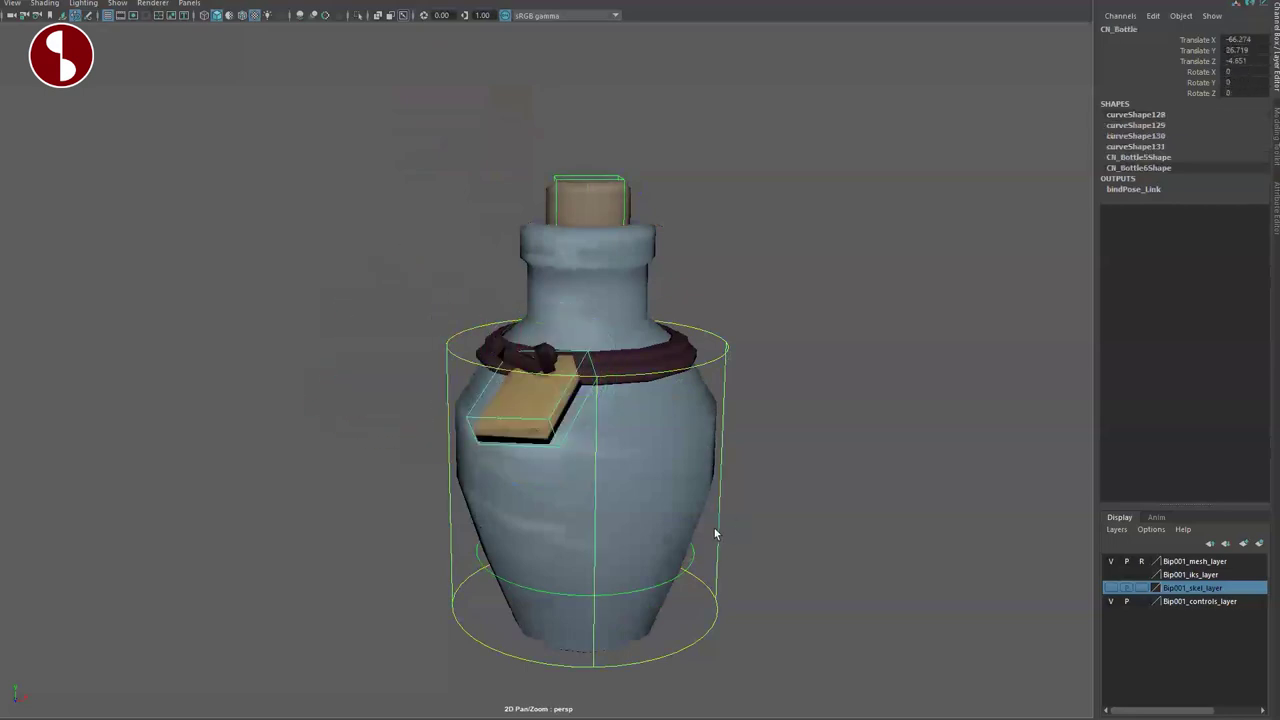
left_click_drag(584, 478, 613, 446)
key("ctrl+z")
Step: Select the liquid control inside the bottle, try rotating it around Y, and undo the rotation
left_click(681, 572)
key("e")
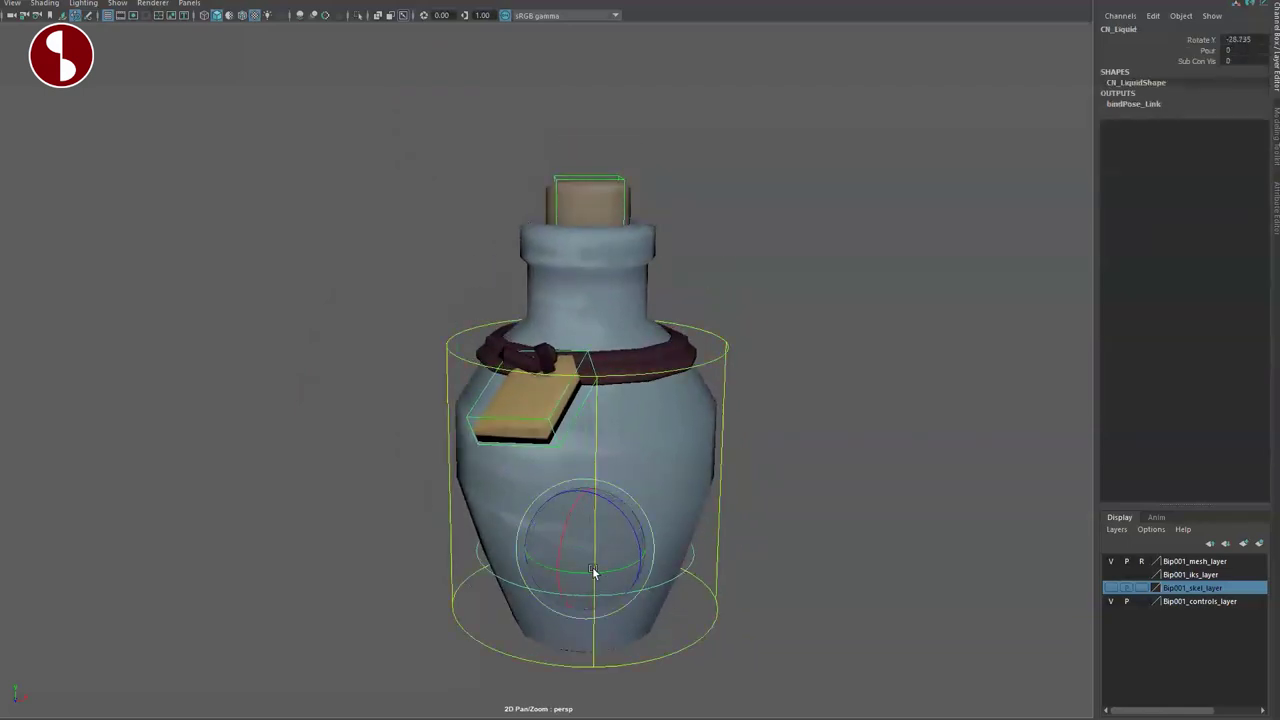
left_click_drag(612, 566, 622, 500)
key("ctrl+z")
Step: Set the liquid control's Rotate Y to about -25.4 and check the liquid mesh in wireframe display
key("4")
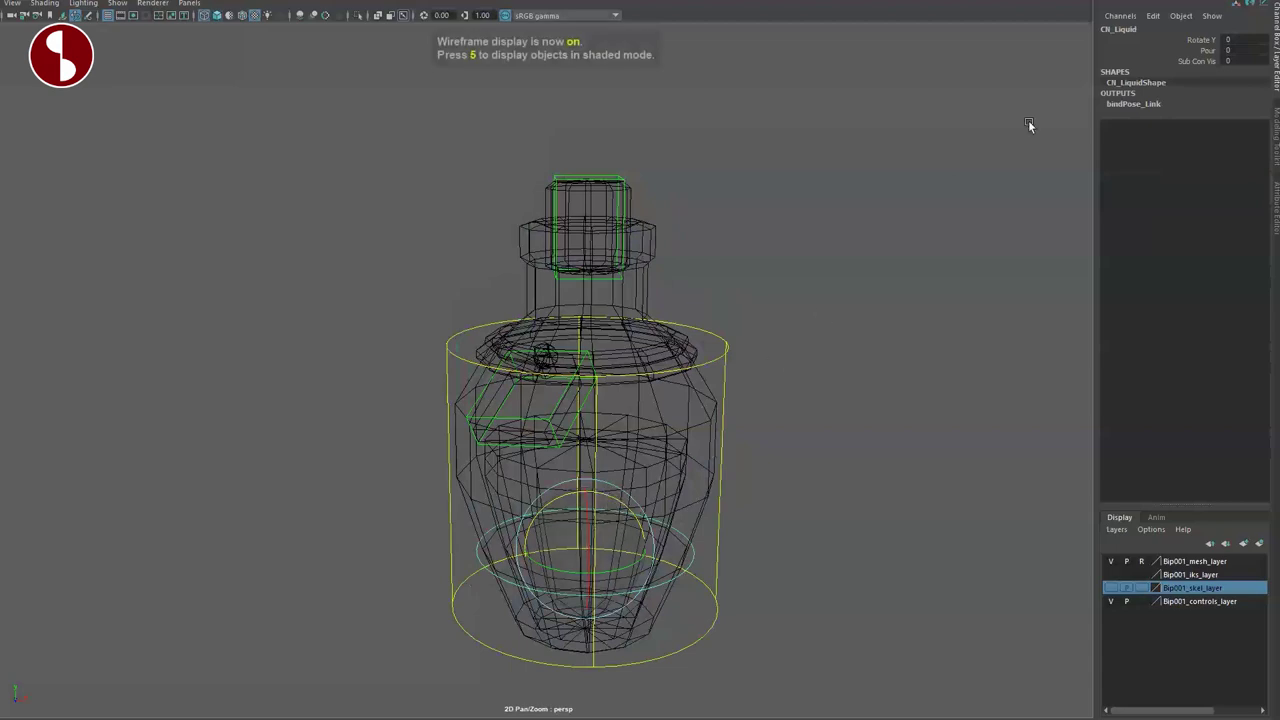
key("6")
left_click(1157, 42)
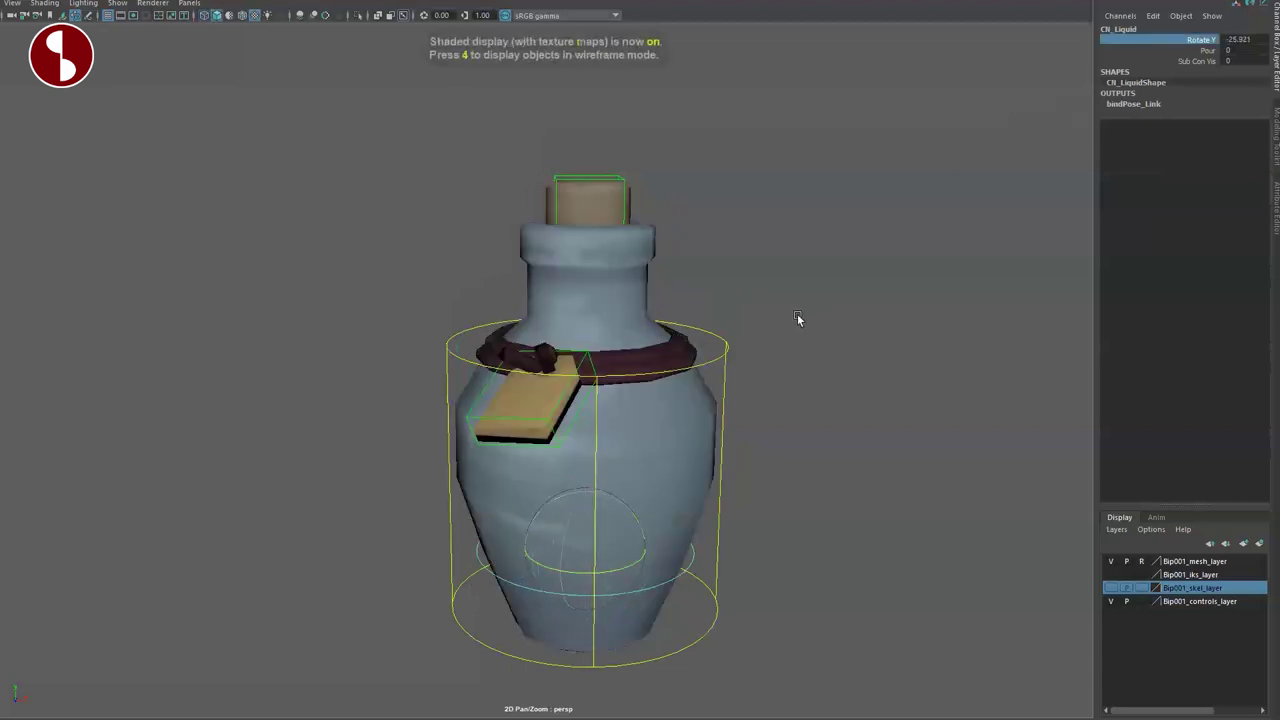
middle_click_drag(625, 493, 657, 486, "alt")
key("4")
middle_click_drag(999, 243, 897, 240)
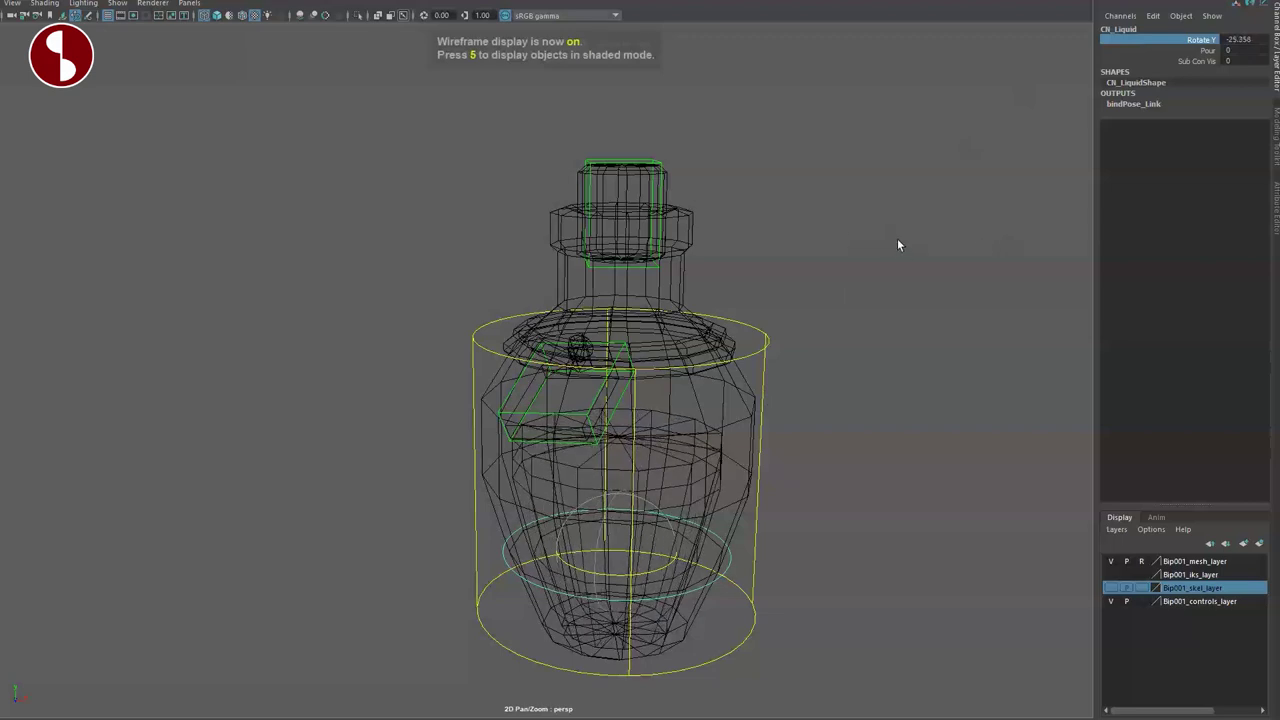
Step: Set the liquid control's Pour to 1, view the liquid through the bottle's mouth, and set Pour back to 0
left_click(1152, 51)
middle_click_drag(843, 123, 946, 164)
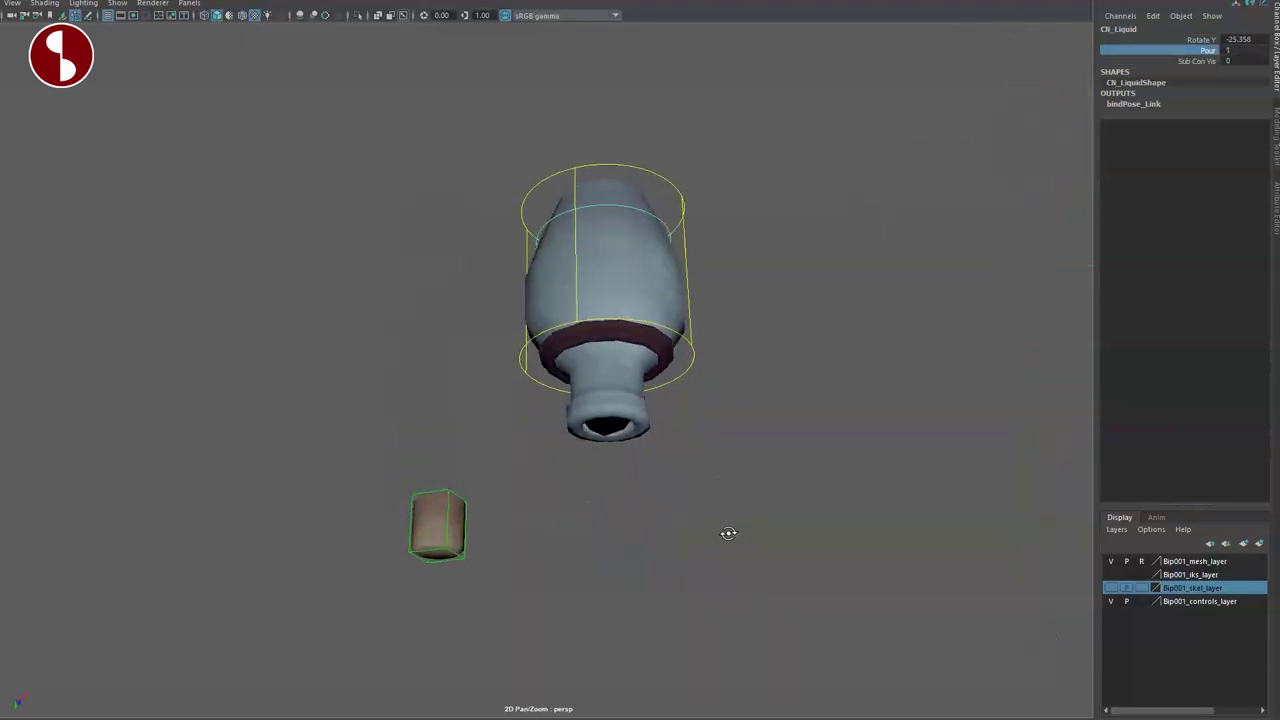
left_click_drag(729, 531, 691, 420, "alt")
right_click_drag(691, 420, 831, 489, "alt")
mouse_move(831, 489)
left_mouse_down("alt")
mouse_move(818, 498)
mouse_move(814, 486)
left_mouse_up("alt")
left_click(1196, 40)
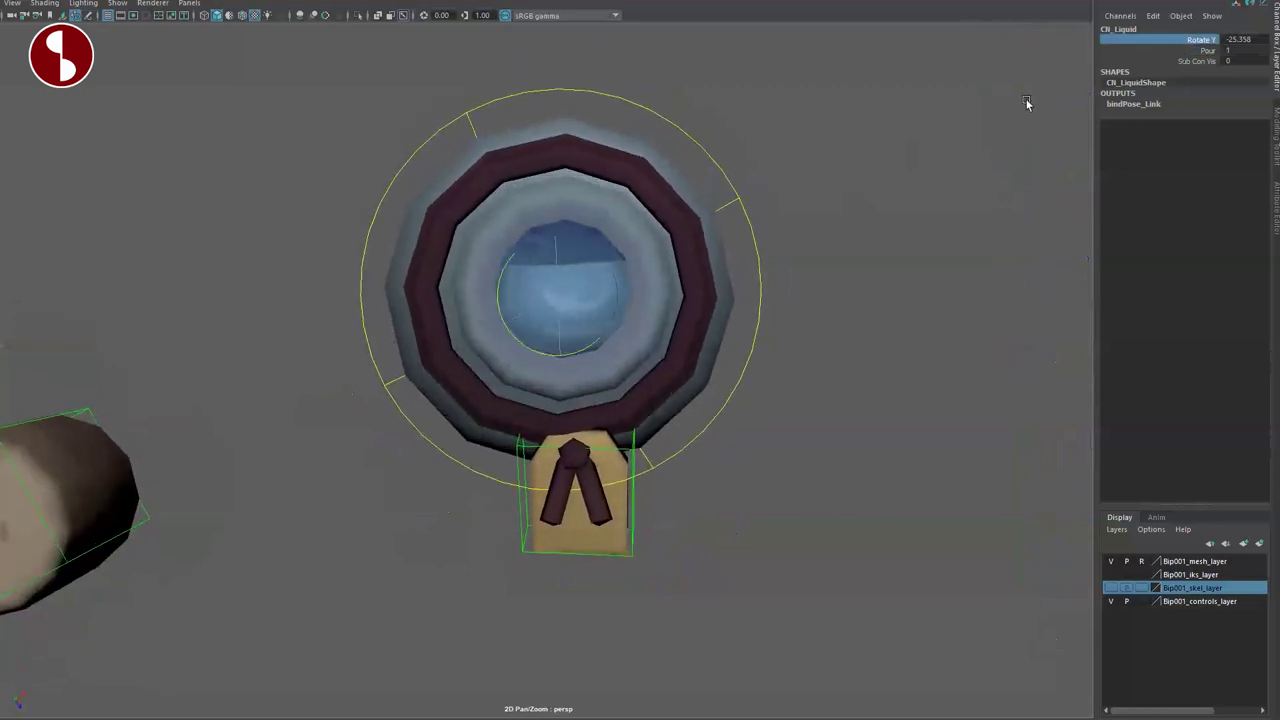
left_click(1169, 51)
middle_click_drag(1040, 106, 943, 146)
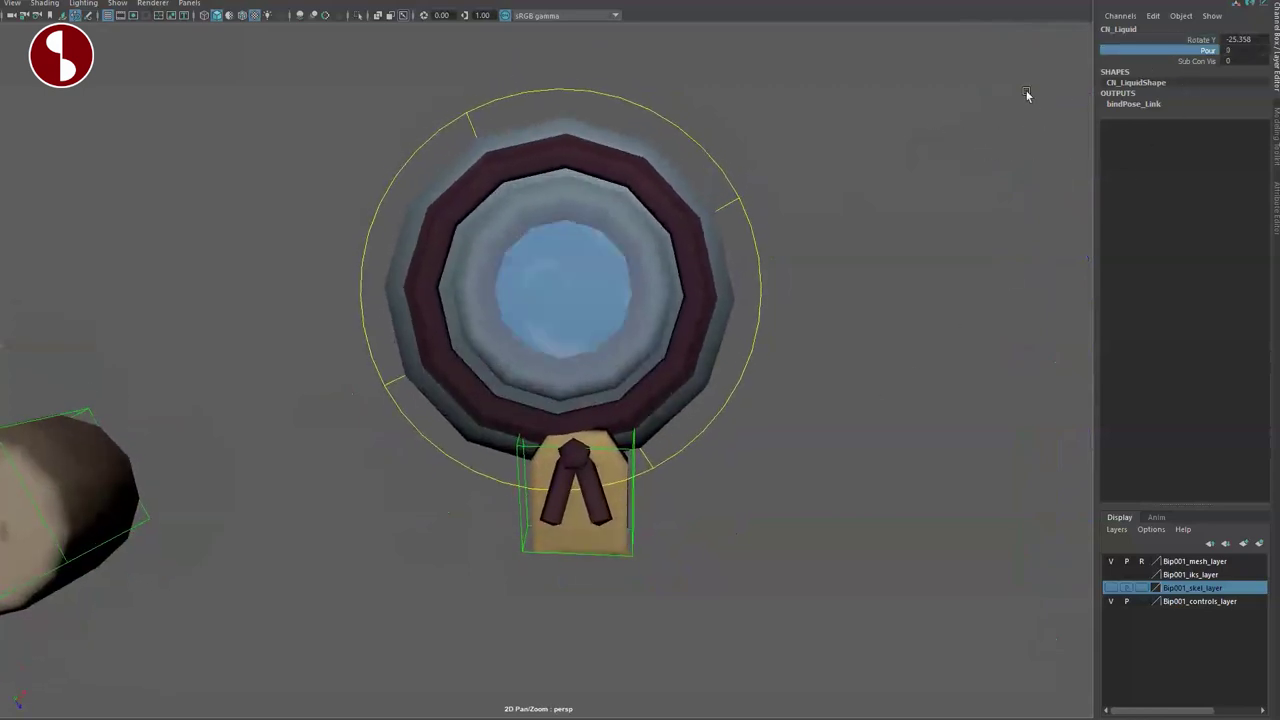
Step: Set the liquid control's Sub Con Vis to 1 and check the bottle in wireframe and textured display
left_click(1168, 62)
left_click_drag(655, 494, 474, 214, "alt")
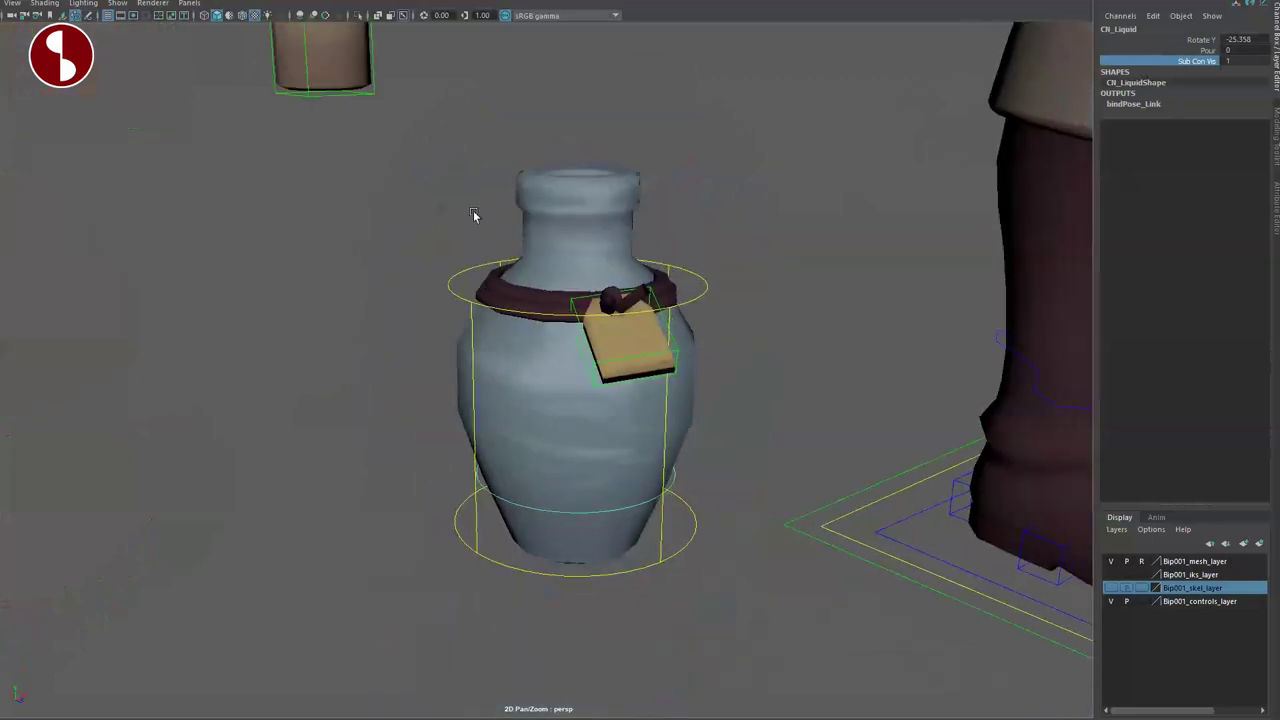
key("4")
left_click_drag(586, 457, 584, 492, "alt")
key("6")
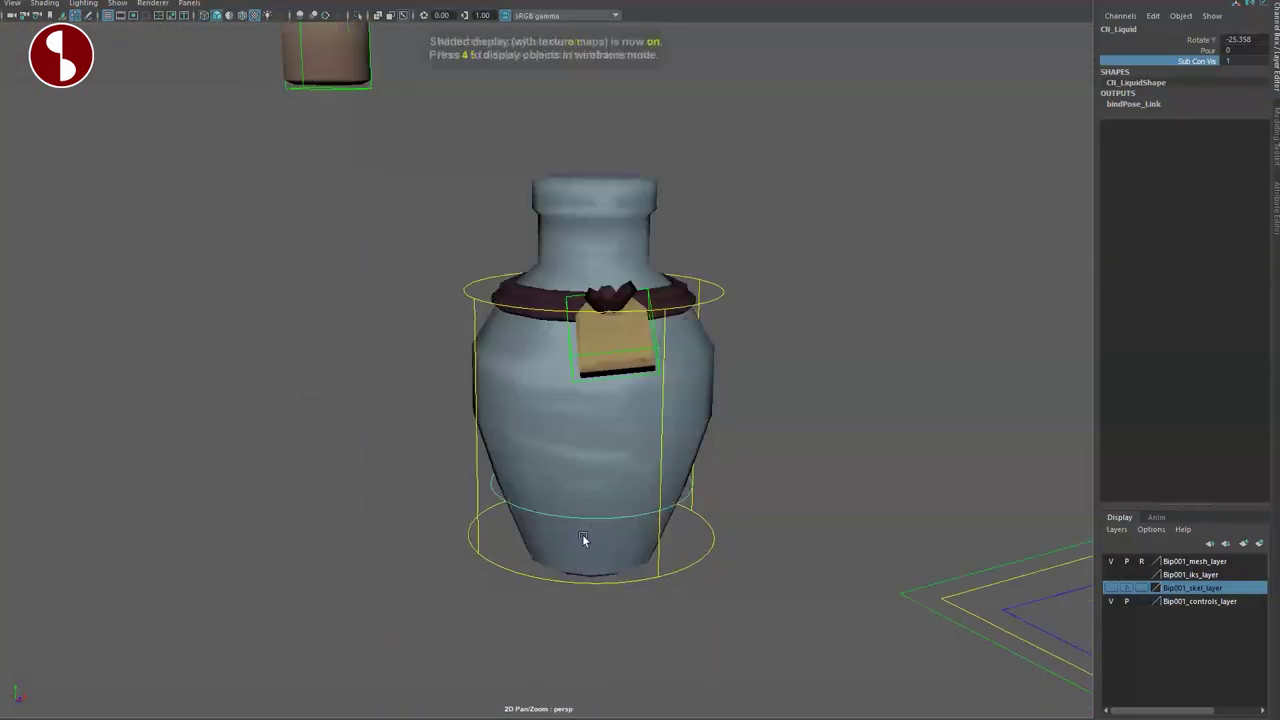
Step: Try raising one small control of the liquid's top layer and compare the bottle in different display modes
left_click_drag(510, 352, 509, 329)
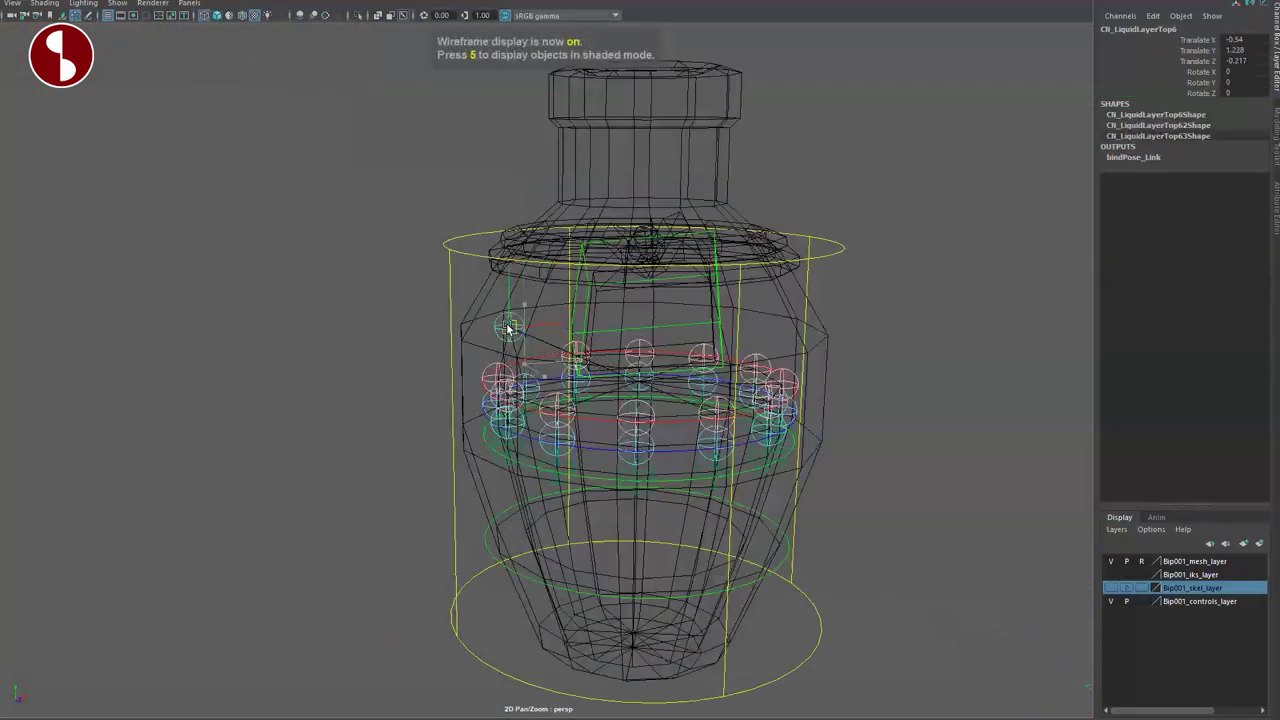
key("6")
key("7")
key("6")
mouse_move(631, 448)
left_mouse_down("alt")
mouse_move(586, 449)
mouse_move(617, 491)
mouse_move(677, 466)
mouse_move(660, 514)
mouse_move(640, 490)
mouse_move(634, 443)
left_mouse_up("alt")
key("6")
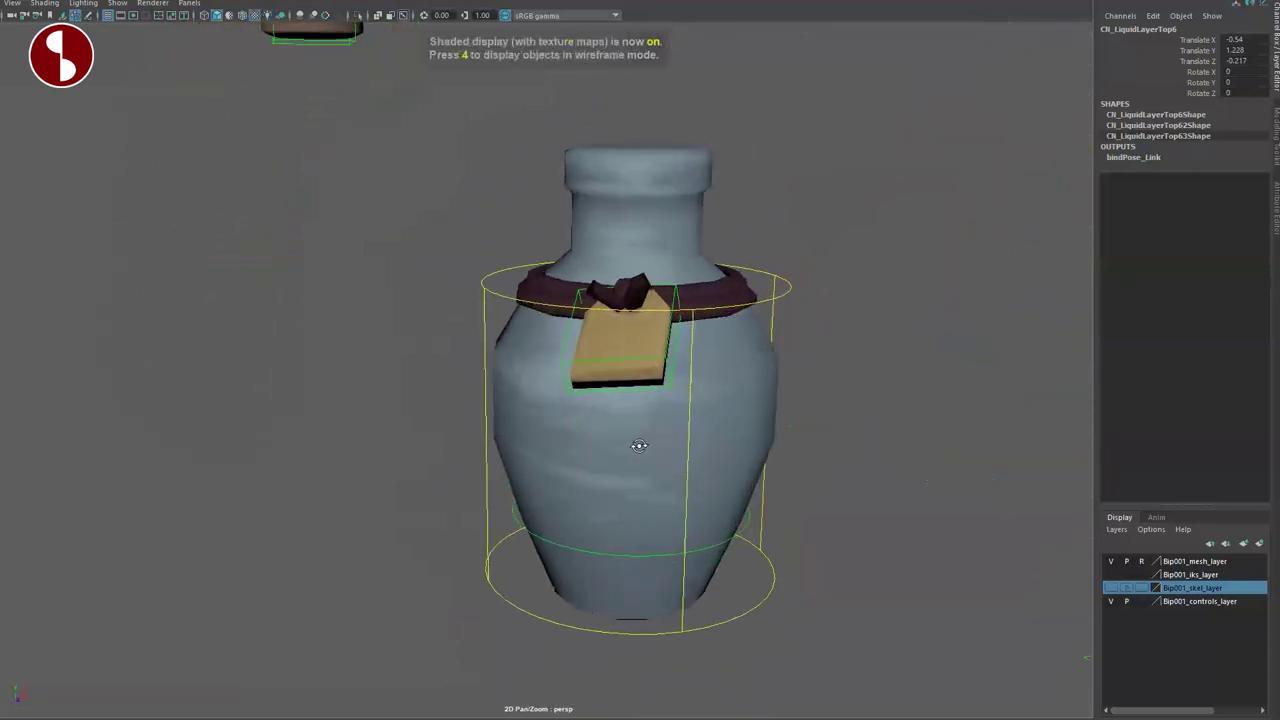
Step: Raise the Transparency of the bottle mesh's mat_consumables material to a light grey so the liquid can be seen
middle_click_drag(634, 443, 680, 491, "alt")
right_click_drag(680, 491, 616, 429, "alt")
left_click(670, 269)
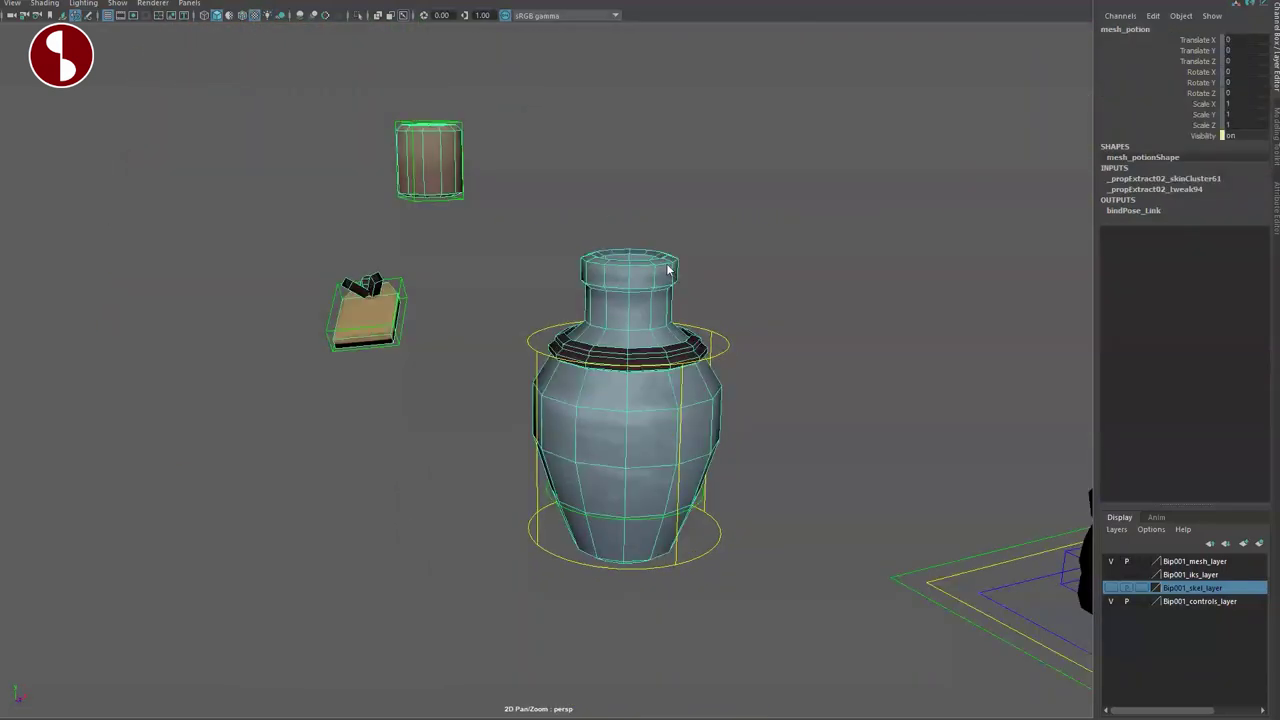
right_click_drag(672, 269, 660, 270)
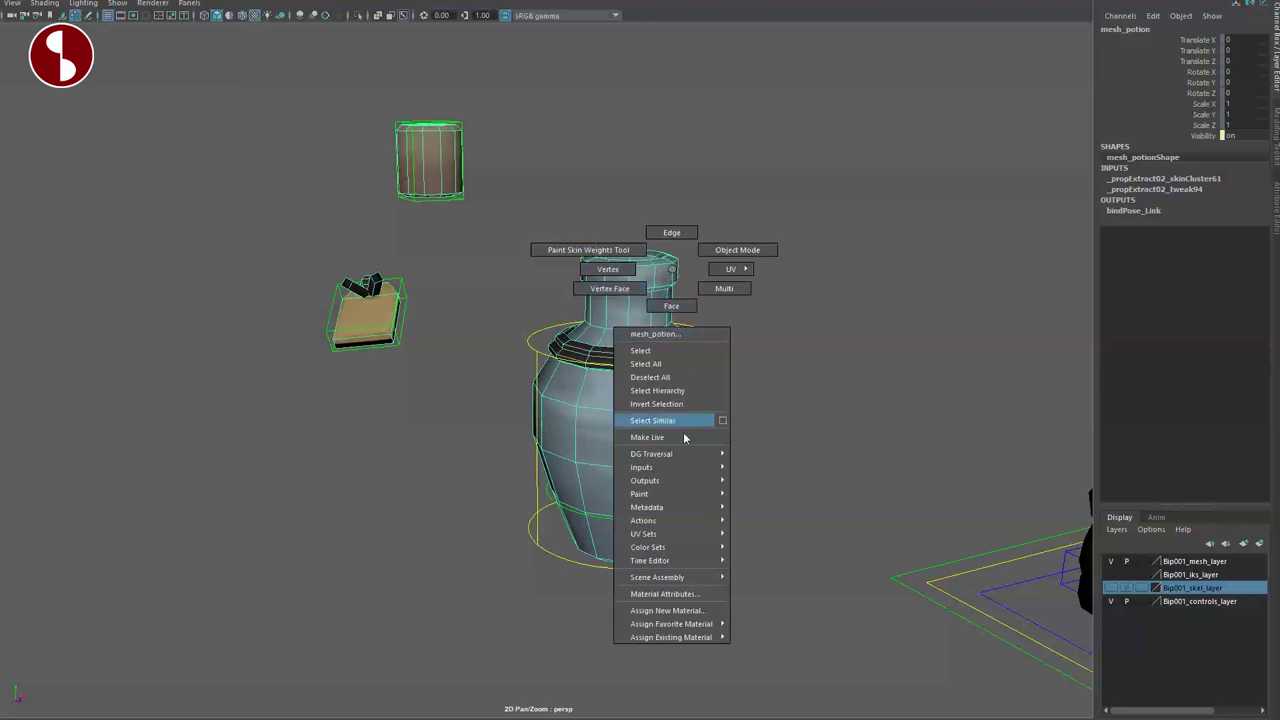
left_click(697, 594)
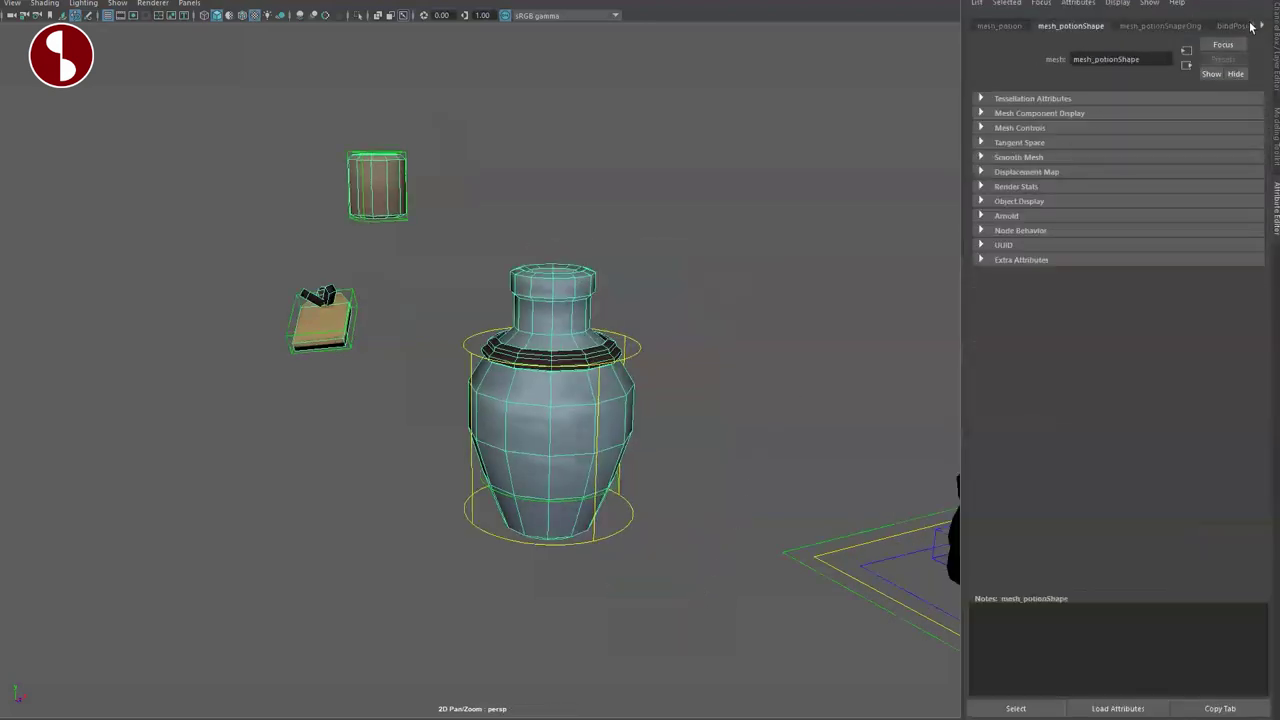
left_click(1265, 27)
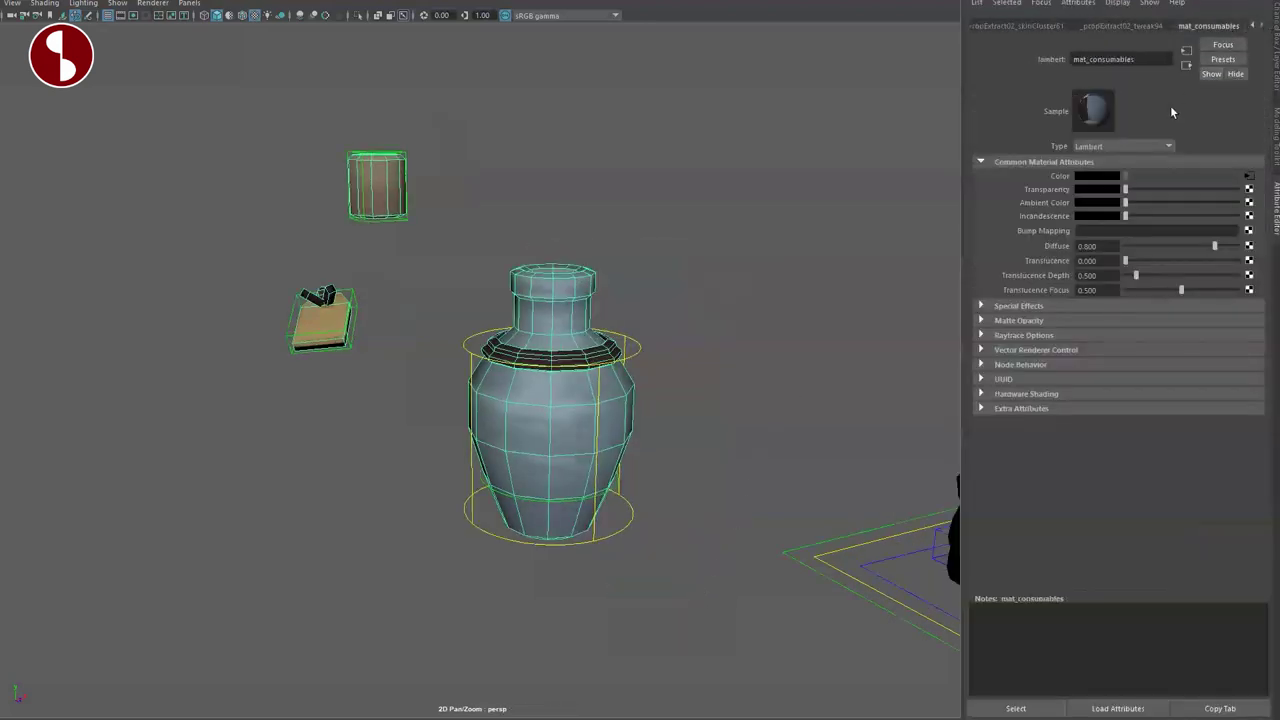
left_click_drag(1125, 190, 1190, 198)
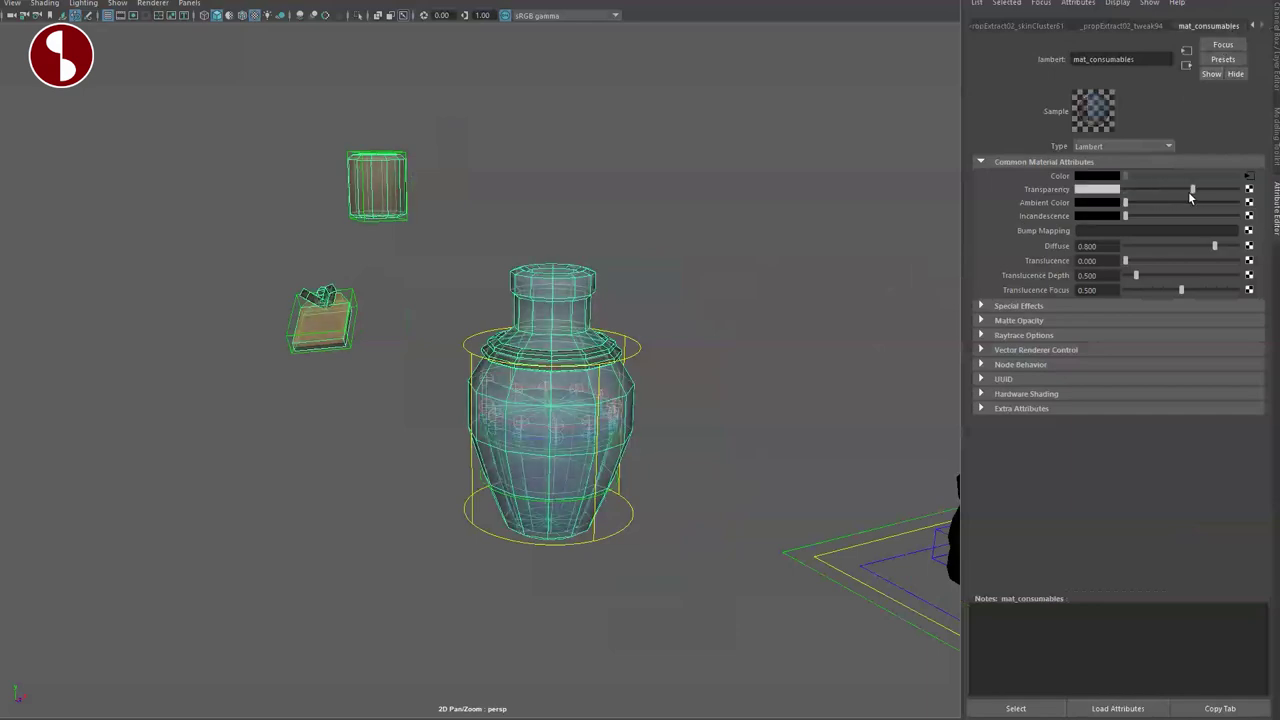
left_click(768, 338)
Step: View the transparent bottle up close, try lowering the liquid's bottom layer control, and undo the move
middle_click_drag(458, 445, 508, 383, "alt")
right_click_drag(508, 383, 554, 446, "alt")
middle_click_drag(554, 446, 409, 431, "alt")
left_click_drag(409, 431, 500, 452, "alt")
left_click_drag(590, 353, 583, 390)
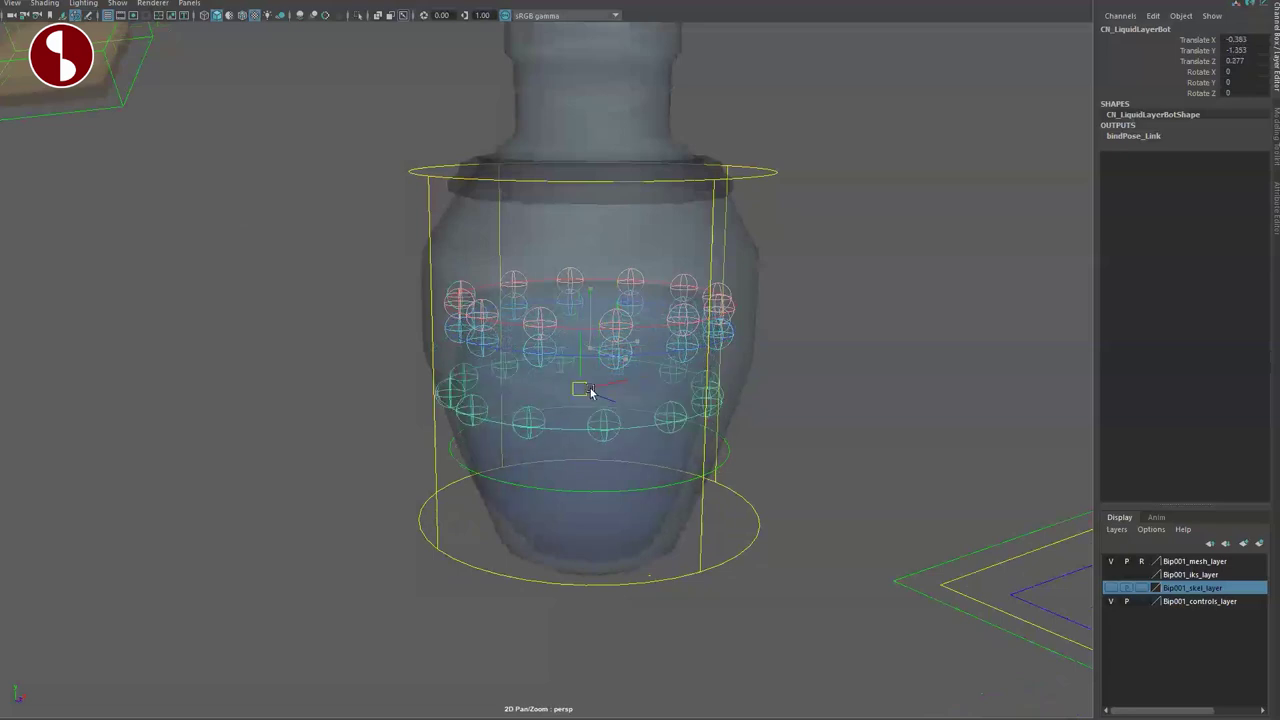
key("ctrl+z")
Step: Set the liquid control's Pour to 1, view the liquid with the rig controls hidden, and set Pour back to 0
left_click(726, 456)
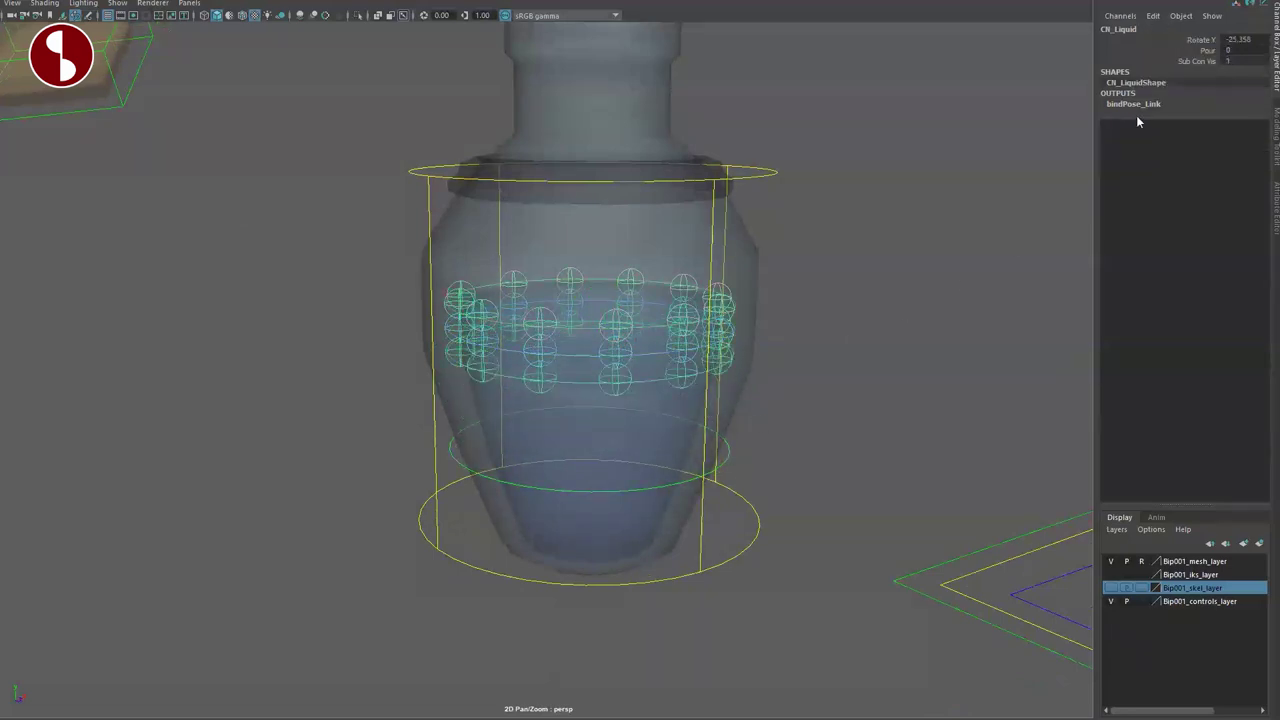
left_click(1166, 50)
middle_click_drag(870, 310, 896, 310)
key("6")
scroll(752, 379, "down", 2)
middle_click_drag(728, 440, 720, 486, "alt")
left_click_drag(720, 486, 940, 456, "alt")
key("alt+1")
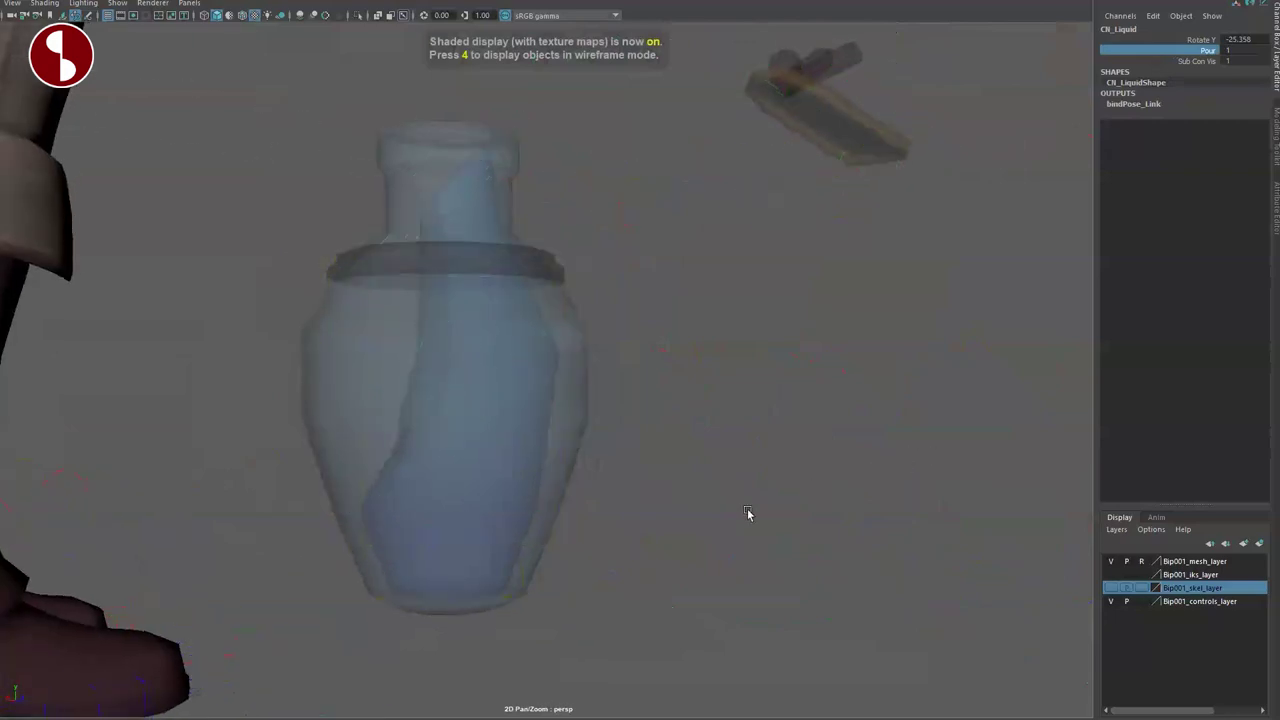
mouse_move(935, 217)
middle_mouse_down()
mouse_move(980, 195)
mouse_move(986, 209)
mouse_move(962, 218)
mouse_move(1037, 217)
mouse_move(951, 220)
middle_mouse_up()
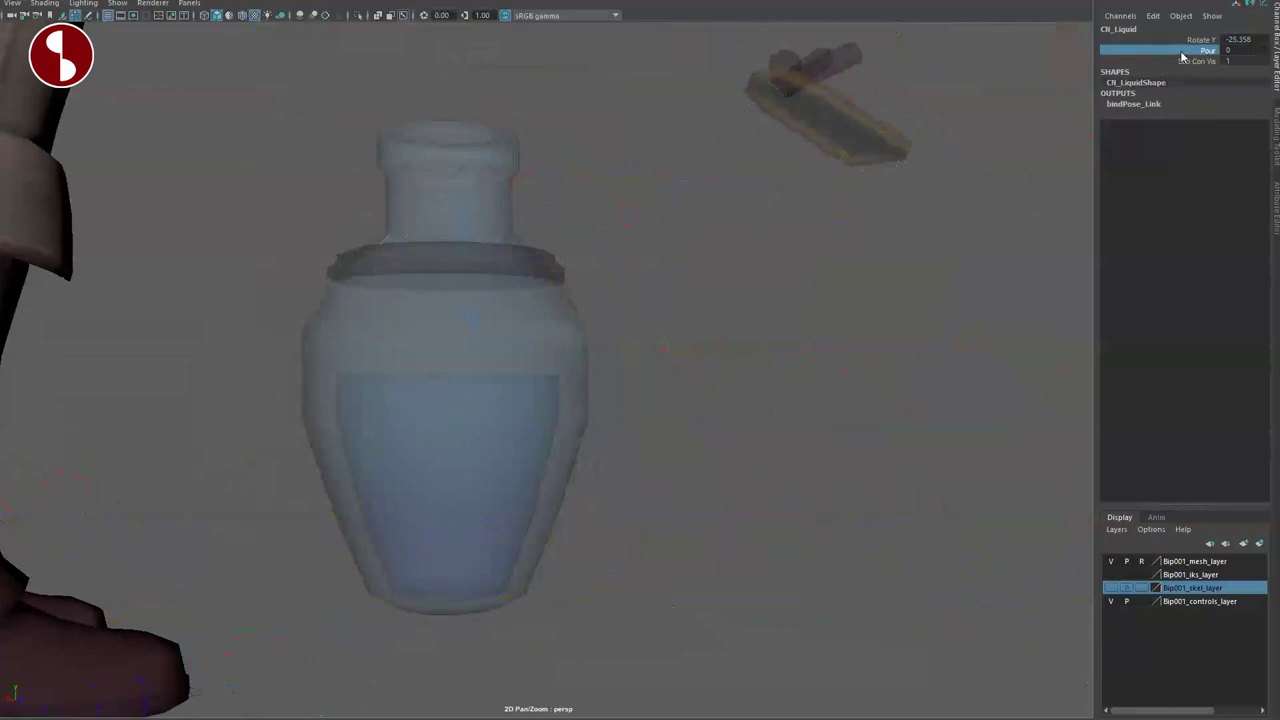
Step: Set the liquid control's Pour to 1 and its Rotate Y to about -160.4
key("e")
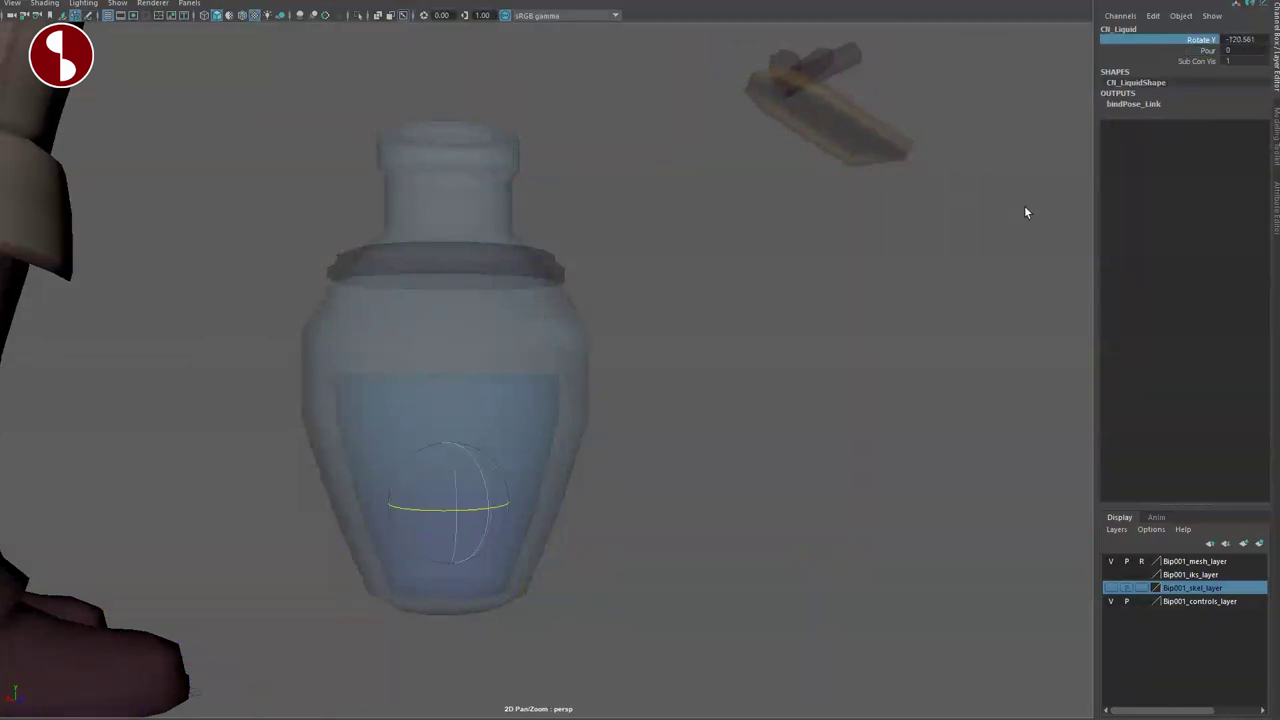
left_click(1153, 50)
middle_click_drag(1050, 122, 1105, 123)
left_click(1177, 42)
middle_click_drag(579, 172, 890, 256)
Step: Examine the pouring liquid inside the bottle from several angles in wireframe and textured display
key("6")
left_click_drag(627, 354, 585, 478, "alt")
mouse_move(570, 427)
left_mouse_down("alt")
mouse_move(571, 480)
mouse_move(709, 494)
mouse_move(566, 449)
mouse_move(586, 455)
mouse_move(560, 434)
mouse_move(594, 503)
mouse_move(551, 503)
mouse_move(666, 517)
left_mouse_up("alt")
key("4")
key("6")
right_click_drag(666, 517, 433, 497, "alt")
right_click_drag(602, 470, 813, 600, "alt")
left_click_drag(813, 600, 717, 511, "alt")
right_click_drag(717, 511, 704, 388, "alt")
middle_click_drag(704, 388, 437, 503, "alt")
right_click_drag(437, 503, 447, 345, "alt")
middle_click_drag(447, 345, 471, 432, "alt")
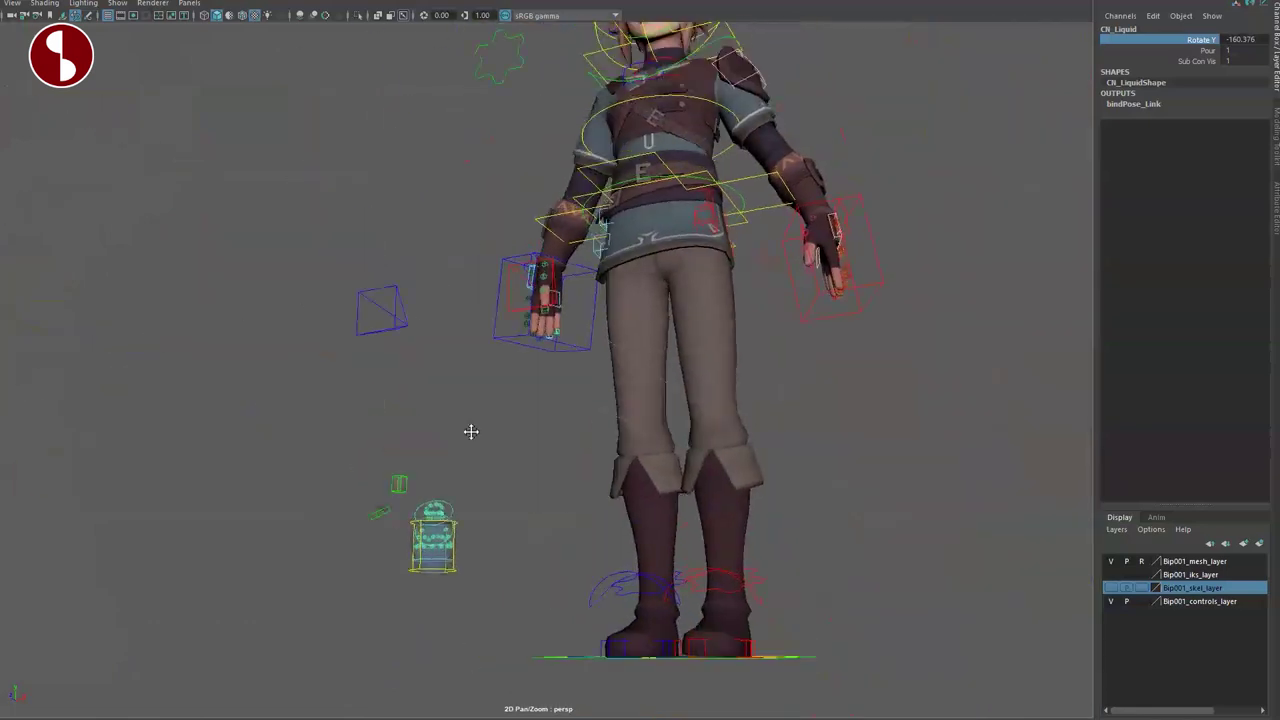
Step: Select the gear-shaped settings control and set Potion Geo Vis and Potion Control Vis to 0
left_click_drag(471, 432, 495, 585, "alt")
left_click_drag(460, 80, 540, 103)
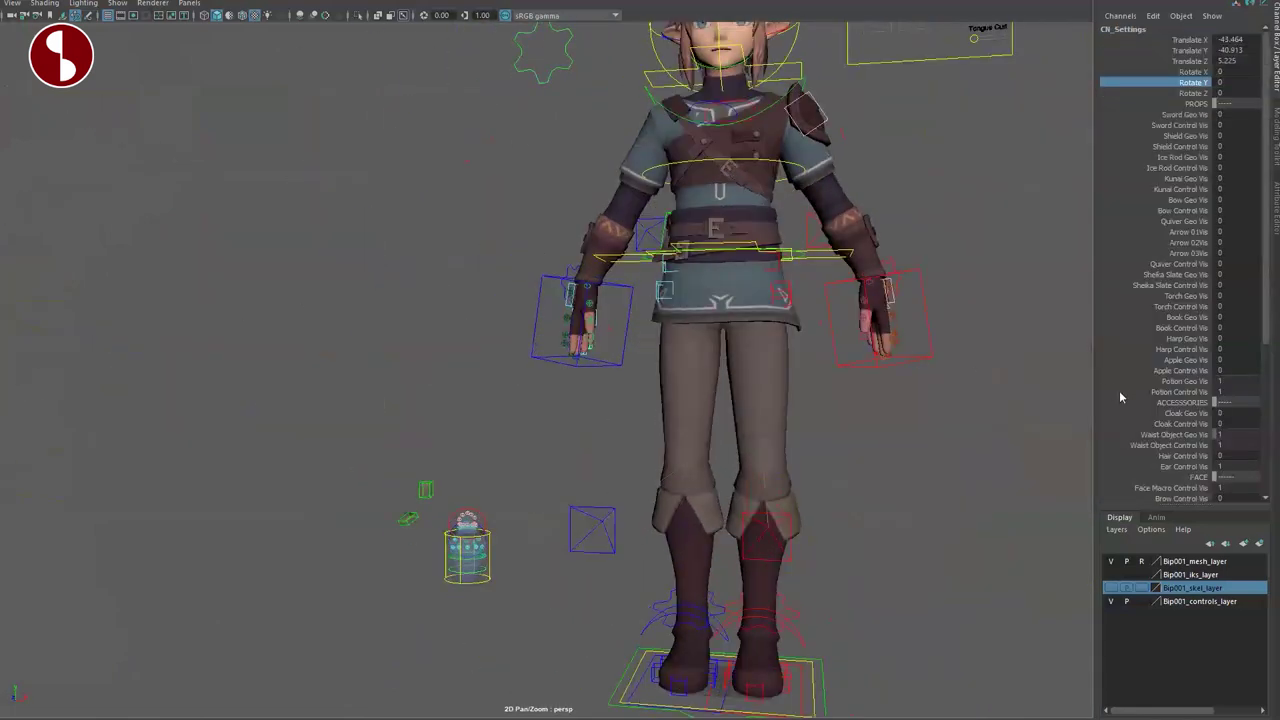
left_click_drag(1122, 392, 1145, 381)
middle_click_drag(915, 406, 958, 406)
Step: Set Cloak Geo Vis and Cloak Control Vis to 1, view the cloak from behind, and set both back to 0
left_click_drag(891, 414, 975, 422, "alt")
left_click(1175, 424)
left_click_drag(796, 434, 1026, 539, "alt")
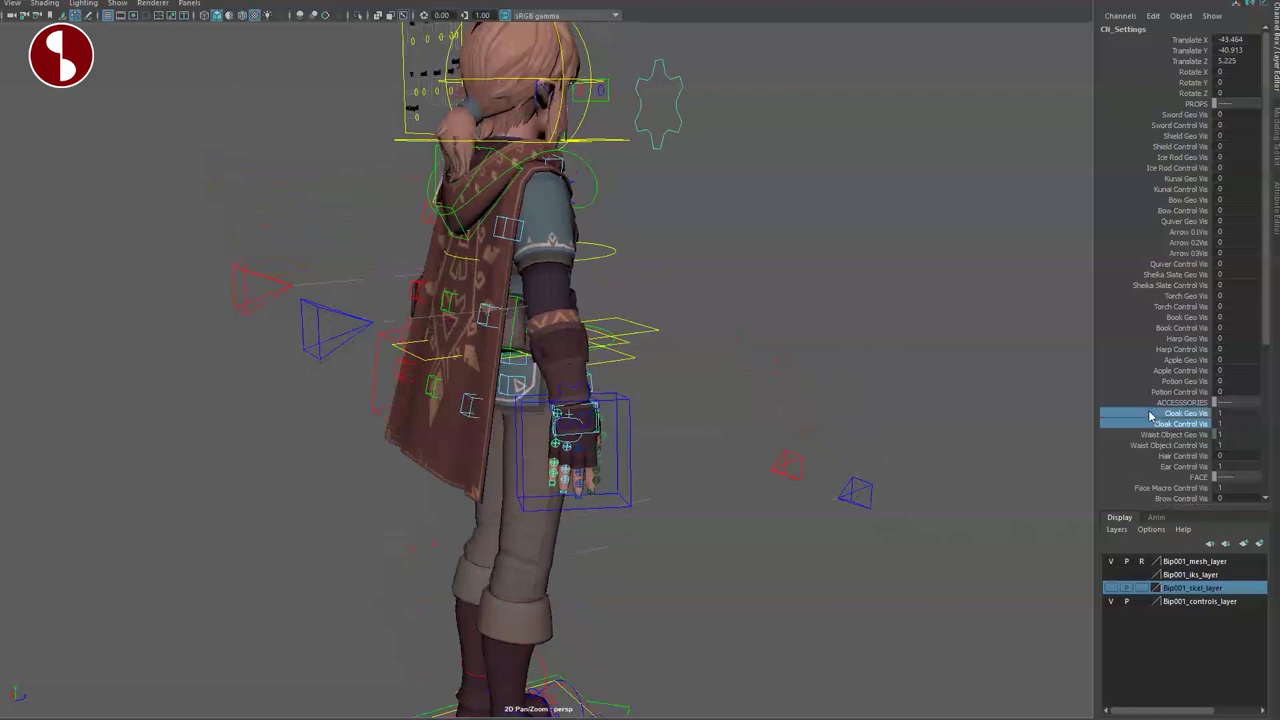
type("0")
key("Return")
Step: Check the waist pouch's visibility attributes and set Waist Object Control Vis to 0
left_click(1114, 437)
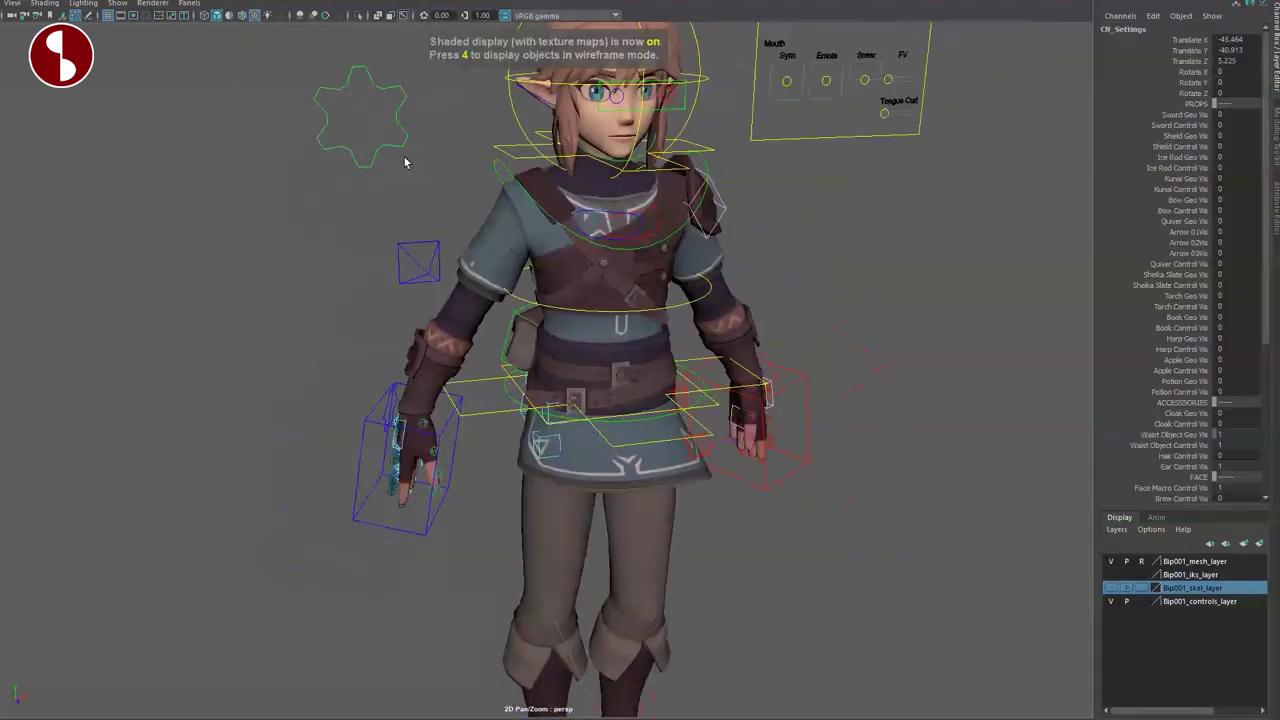
right_click_drag(405, 162, 908, 494, "alt")
left_click(1120, 445)
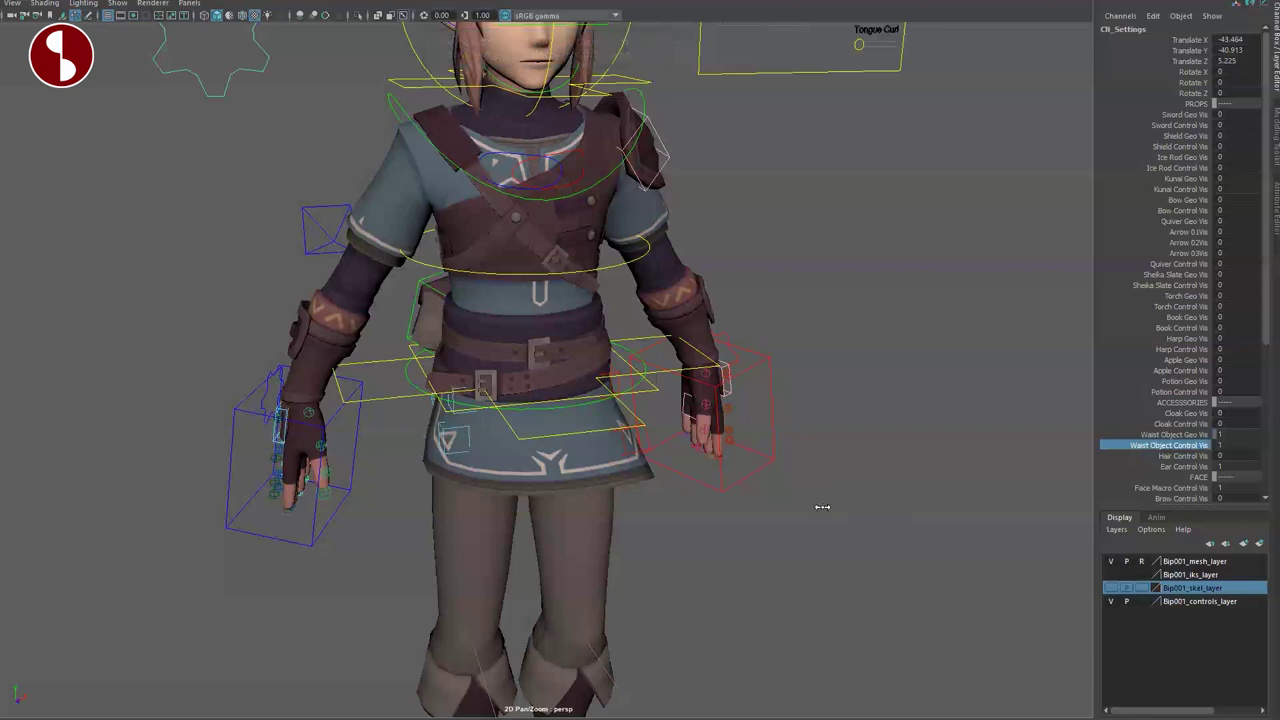
Step: Turn on Hair Control Vis and view the hair controls around the head
left_click(1145, 456)
left_click_drag(929, 423, 831, 661, "alt")
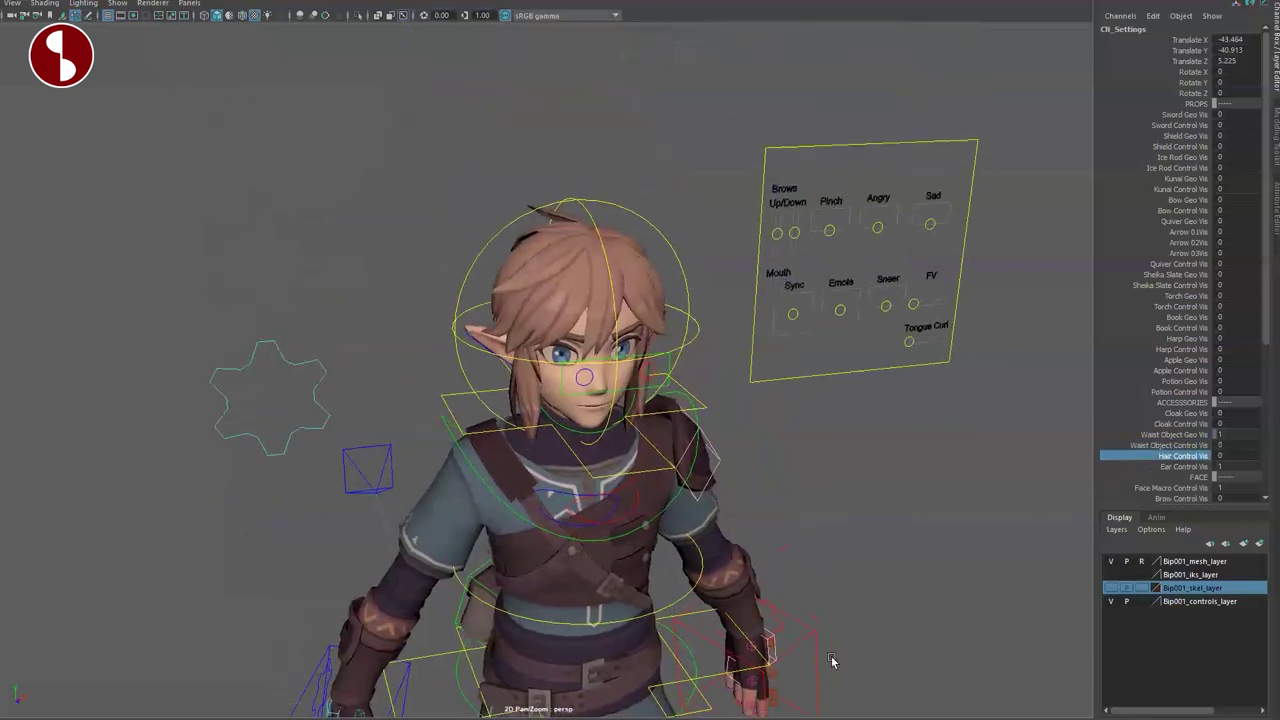
left_click_drag(622, 532, 594, 486, "alt")
right_click_drag(594, 486, 743, 540, "alt")
left_click_drag(743, 540, 683, 480, "alt")
Step: Try moving the hair controls on the character's head and undo the move
left_click(593, 197)
key("w")
left_click_drag(608, 347, 555, 128, "alt")
key("ctrl+z")
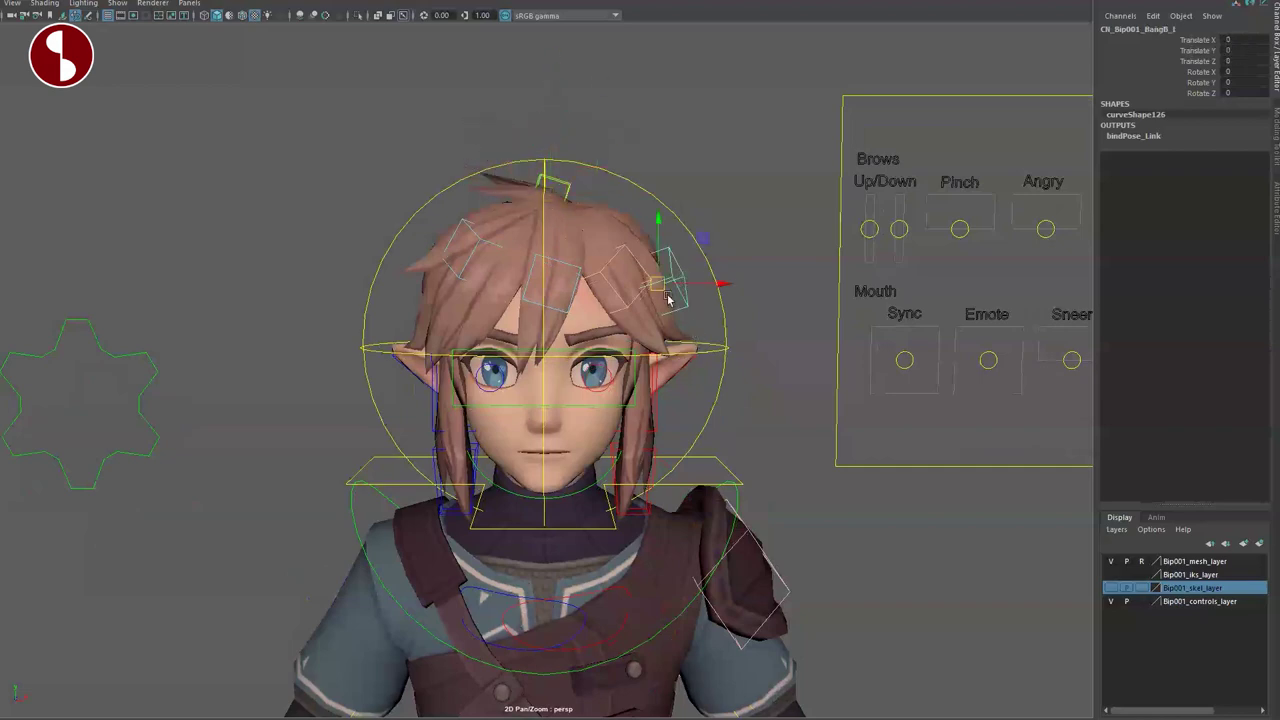
Step: Try transforming the bang, ponytail and right side-hair controls around the character's head
key("w")
left_click_drag(390, 390, 530, 391, "alt")
key("e")
key("ctrl+z")
key("r")
left_click_drag(708, 492, 791, 494, "alt")
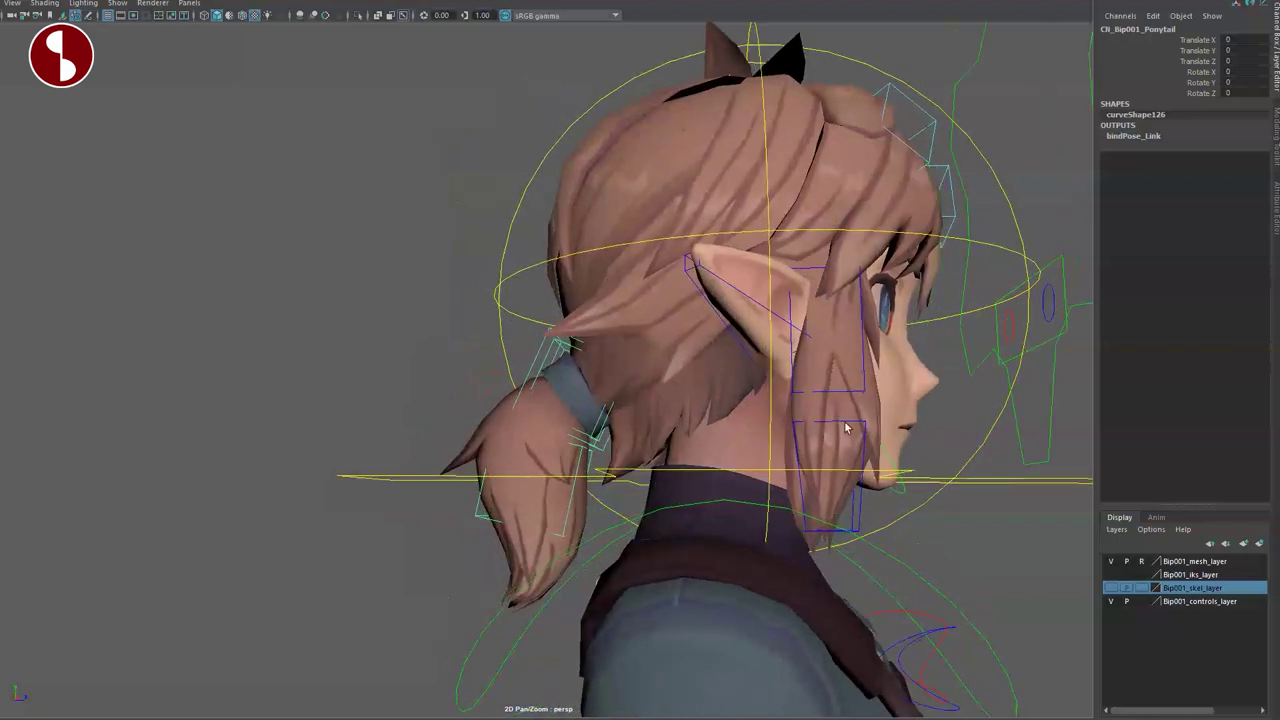
left_click_drag(848, 425, 848, 442)
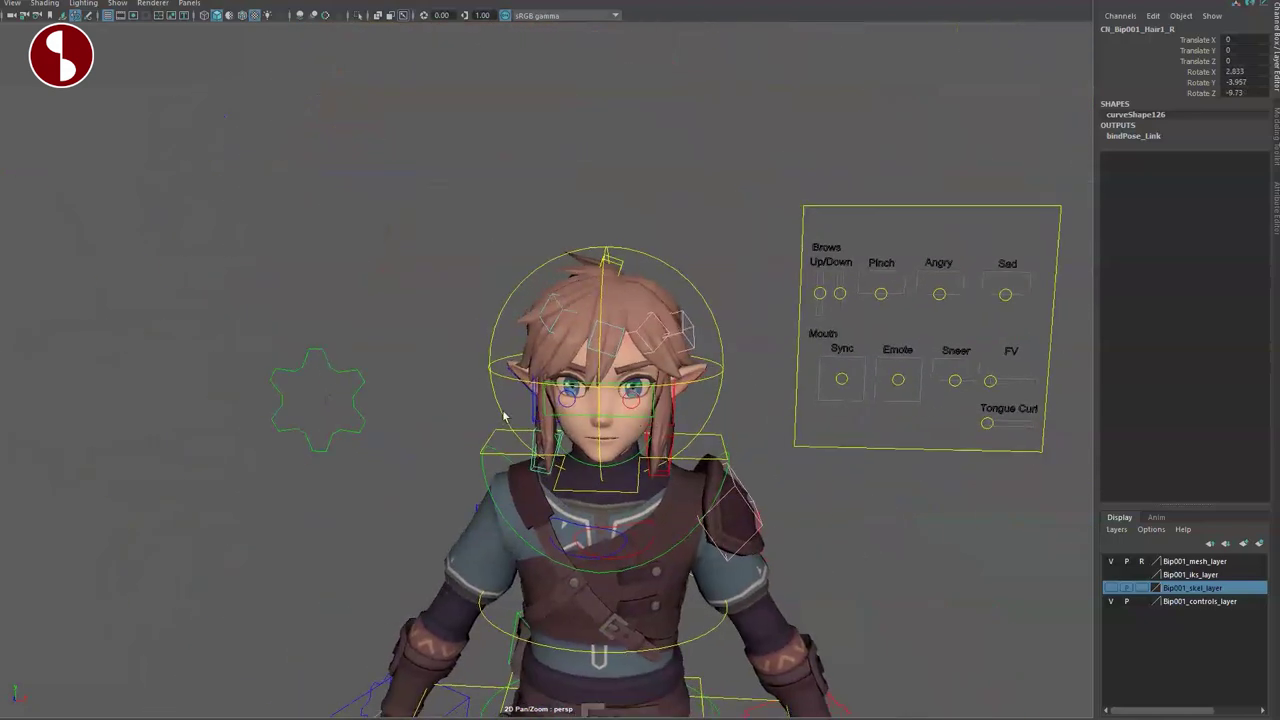
Step: Set Ear Control Vis to 1 and Hair Control Vis to 0 on the settings control, and bring the left ear into view
left_click(258, 434)
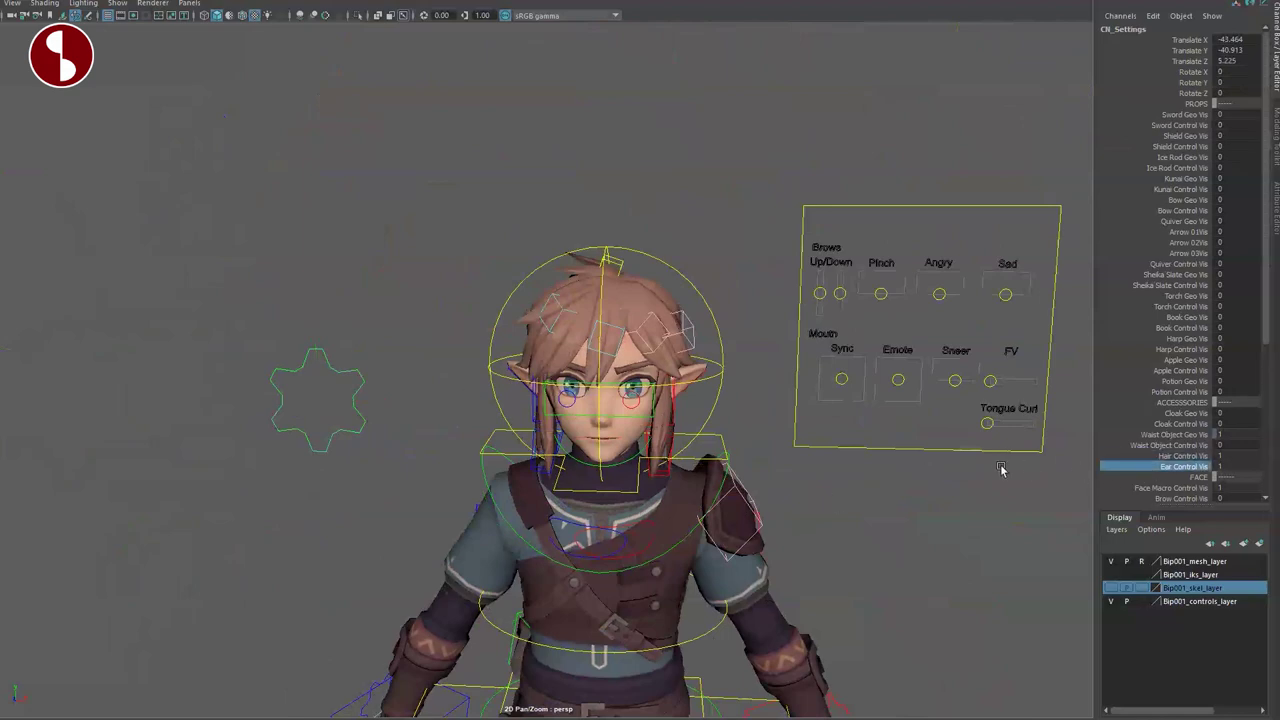
middle_click_drag(573, 437, 535, 433, "alt")
right_click_drag(535, 433, 737, 557, "alt")
left_click_drag(737, 557, 646, 506, "alt")
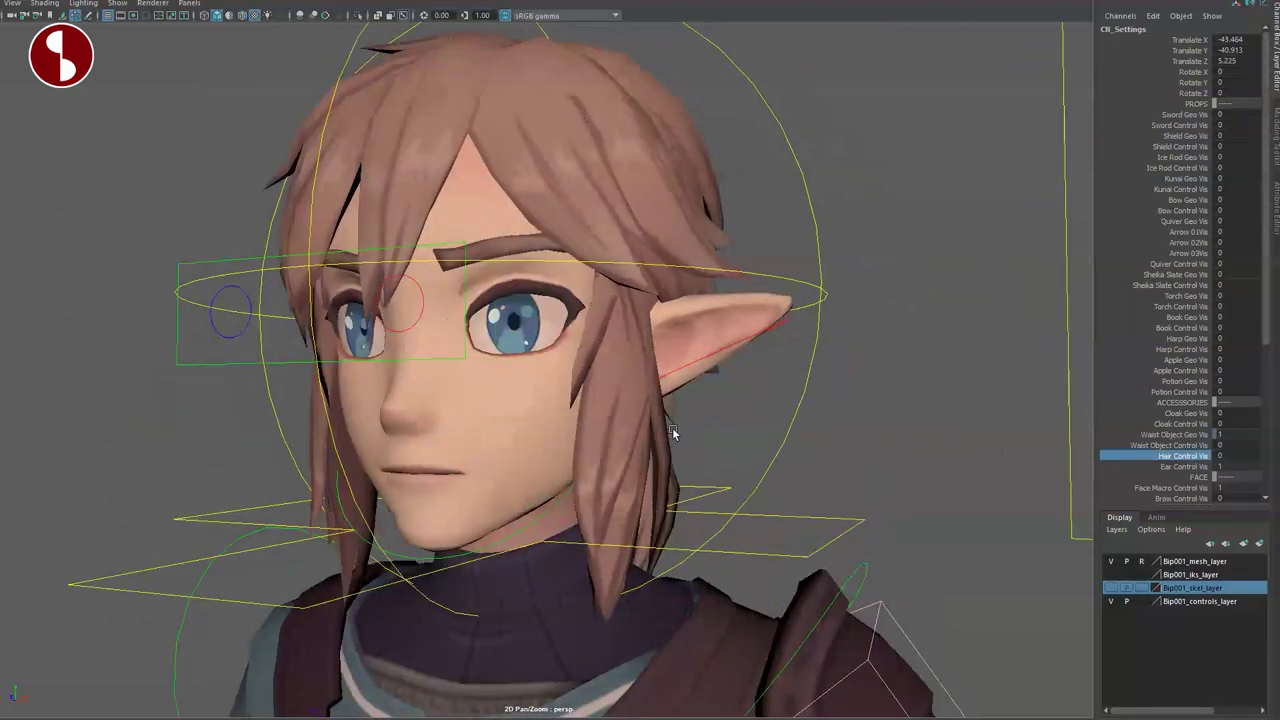
Step: Try rotating the left ear control and undo the rotation
left_click(711, 360)
key("e")
left_click_drag(629, 370, 628, 414)
key("ctrl+z")
left_click(619, 415)
left_click_drag(500, 445, 586, 494, "alt")
right_click_drag(586, 494, 522, 467, "alt")
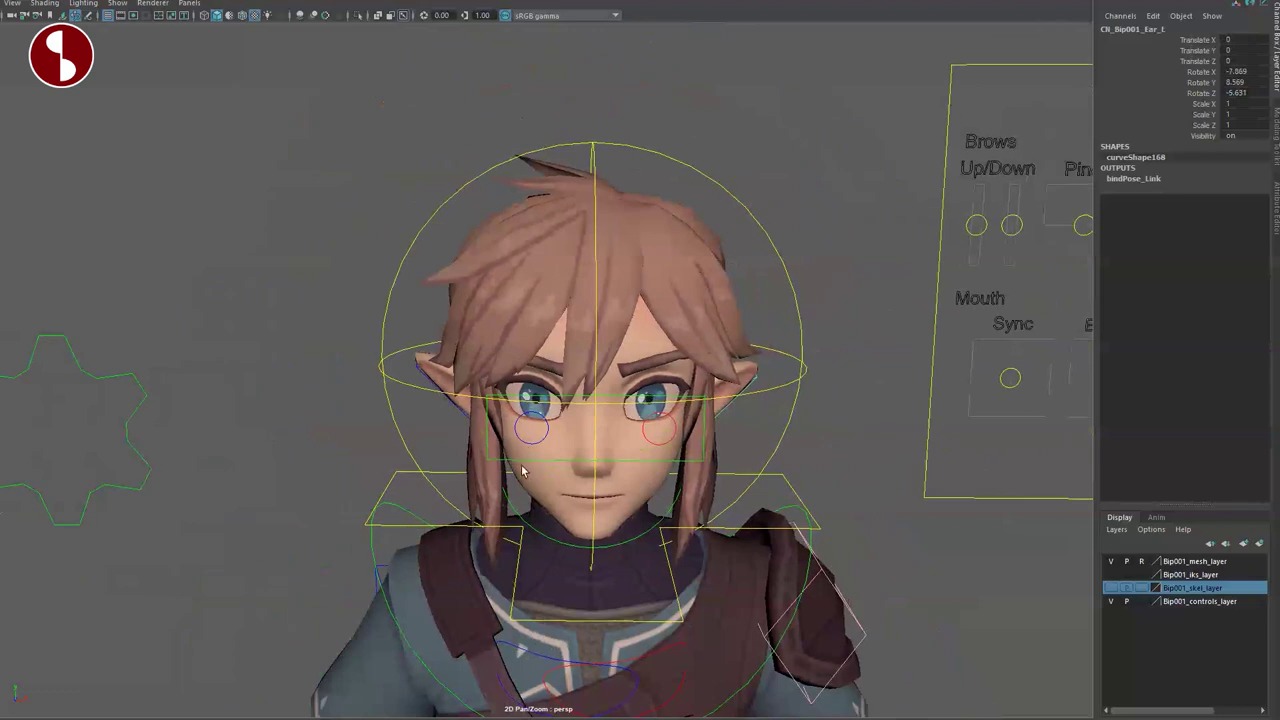
Step: Set all face control visibility attributes on the settings control to 1, from Brow Control Vis through Eye Spec Control Vis
left_click_drag(522, 471, 537, 457, "alt")
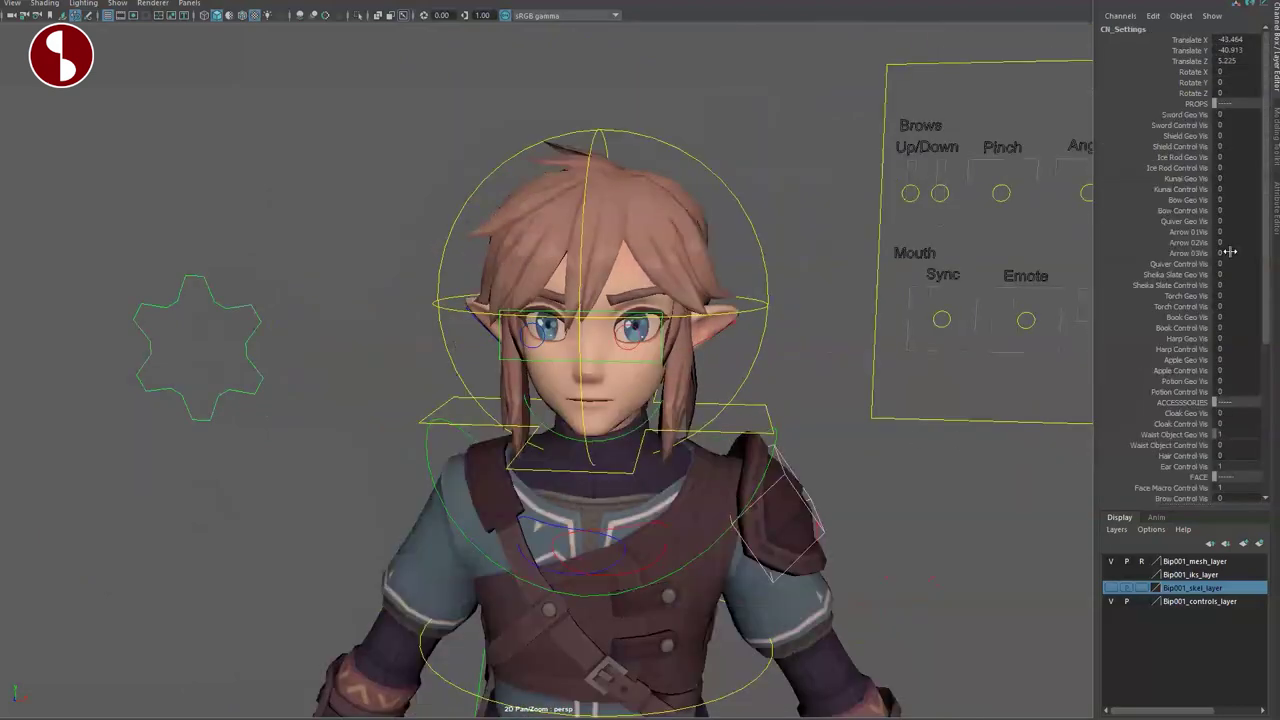
scroll(1229, 252, "down", 7)
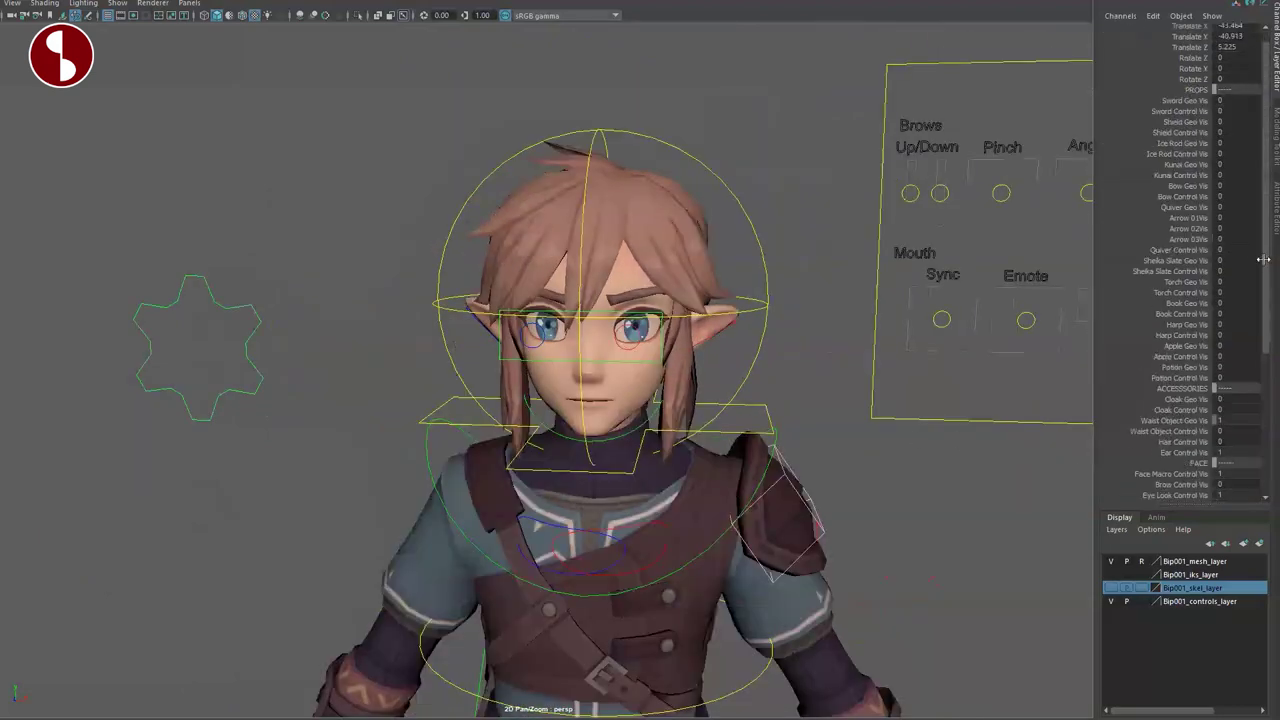
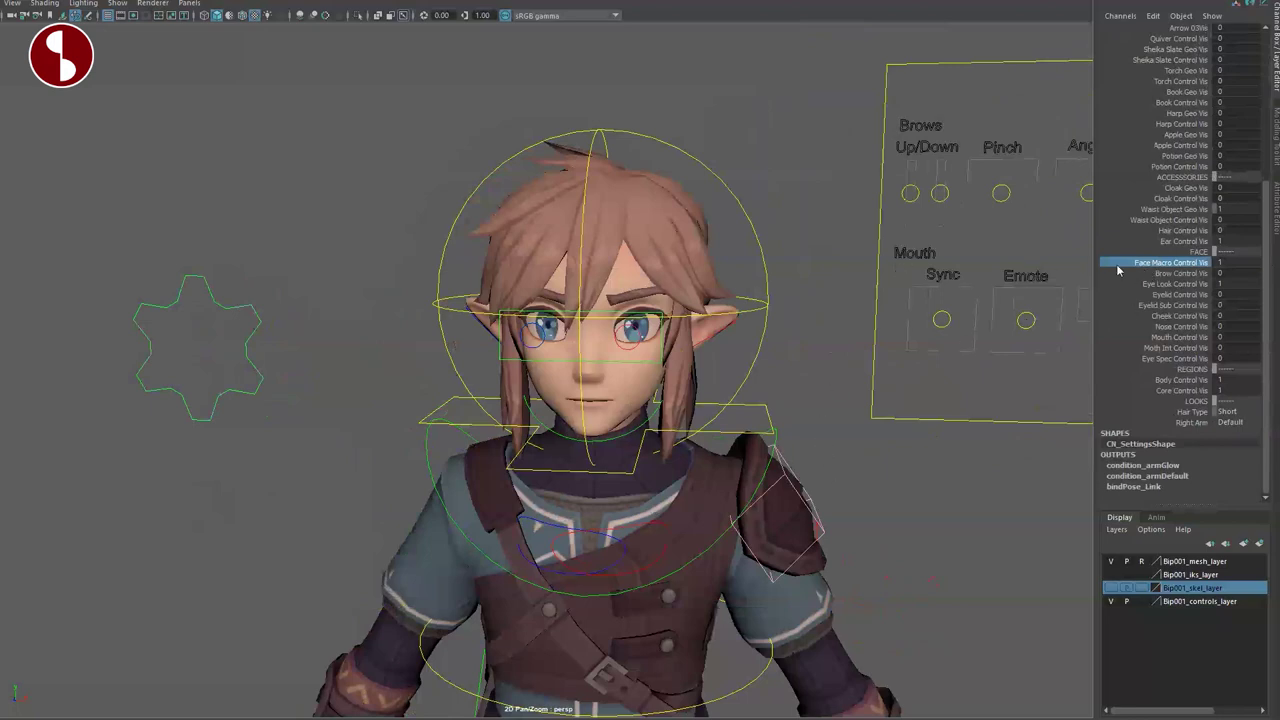
left_click(1160, 274)
left_click_drag(837, 398, 850, 389, "alt")
left_click_drag(1133, 296, 1139, 359)
middle_click_drag(718, 428, 908, 466)
middle_click_drag(530, 486, 468, 484, "alt")
right_click_drag(575, 512, 537, 482, "alt")
Step: Move the face macros panel to about -2.56 in X, -4.18 in Y and 0.54 in Z
left_click(779, 376)
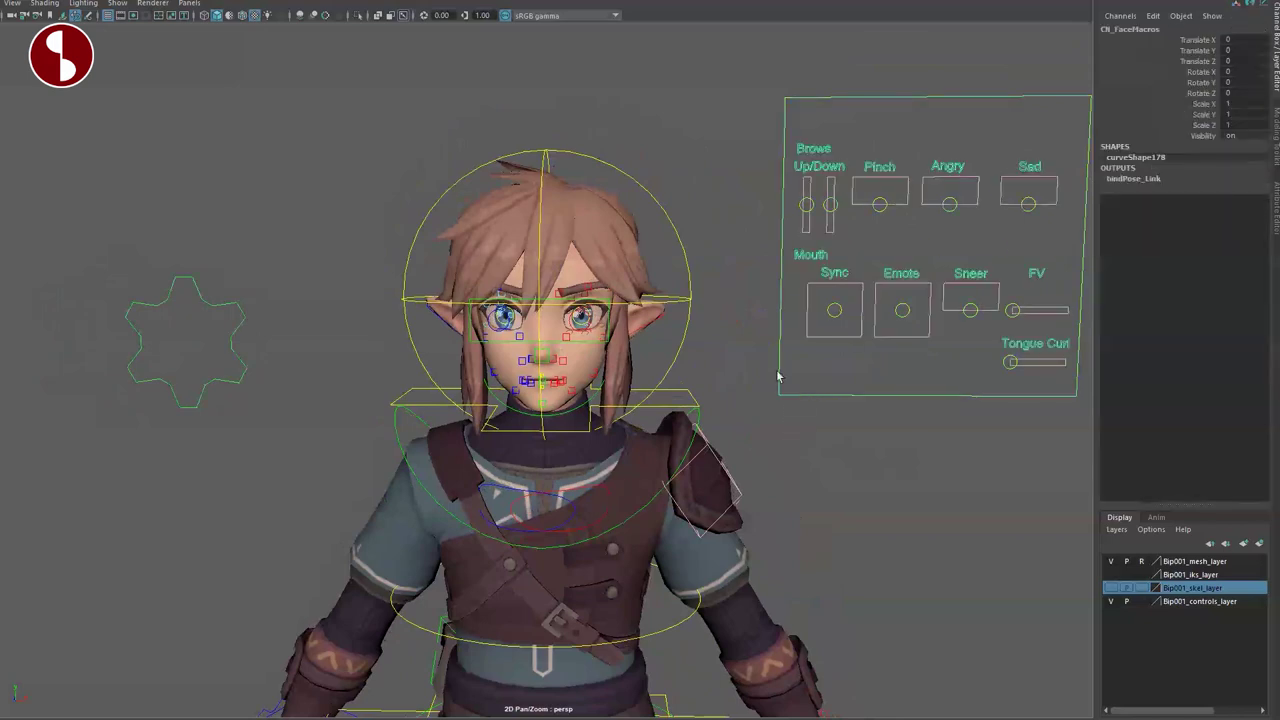
left_click_drag(938, 240, 929, 281)
key("q")
right_click_drag(524, 388, 583, 438, "alt")
left_click_drag(583, 438, 591, 385, "alt")
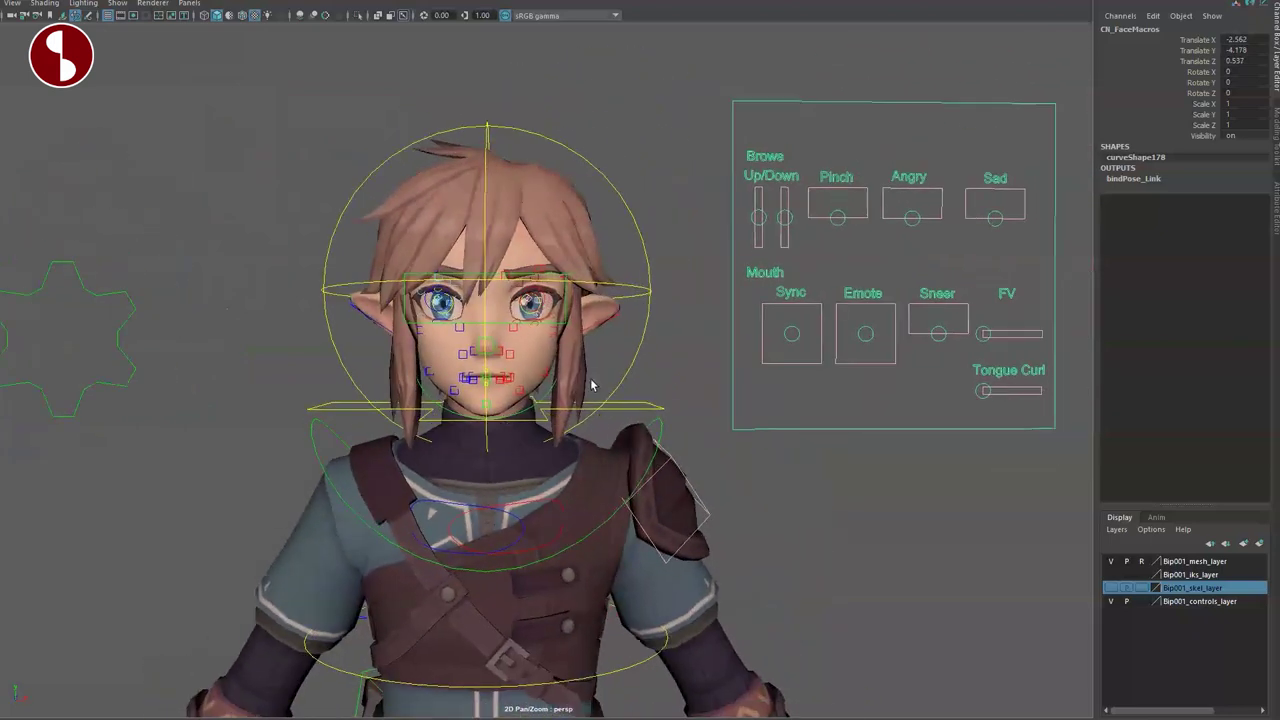
Step: Try the alternative Hair Type options on the settings control and return to the original hair
left_click(88, 383)
left_click_drag(1266, 313, 1270, 447)
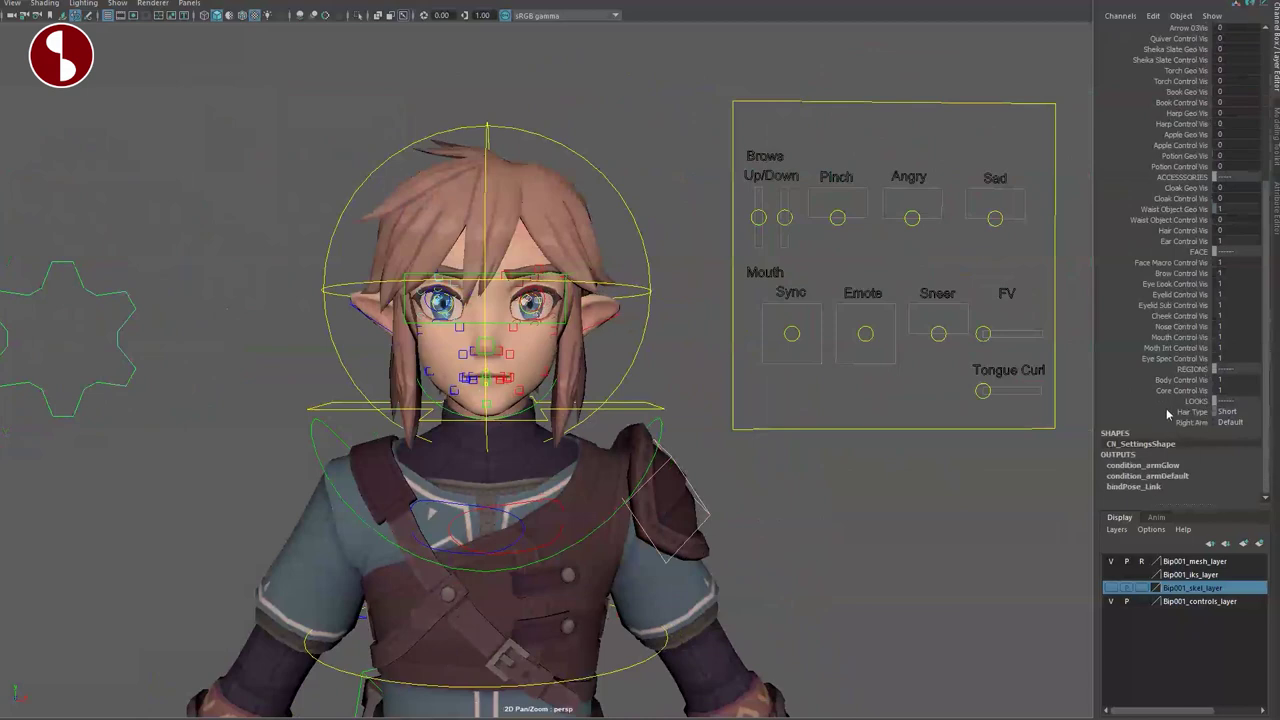
left_click(1238, 413)
left_click(1244, 442)
left_click(1236, 412)
left_click(1239, 437)
left_click(1237, 412)
left_click(1237, 441)
left_click(1231, 413)
left_click(1225, 440)
Step: Switch the Right Arm look to the glowing arm and view the arm up close
left_click(1188, 425)
left_click(1234, 423)
left_click(1234, 447)
middle_click_drag(474, 487, 756, 298, "alt")
right_click_drag(756, 298, 360, 436, "alt")
left_click_drag(360, 436, 420, 448, "alt")
middle_click_drag(420, 448, 410, 418, "alt")
Step: Try moving and rotating the right hand IK control to pose the glowing arm, and undo the pose
left_click(469, 554)
left_click_drag(511, 490, 408, 272)
left_click_drag(434, 329, 440, 402, "alt")
key("ctrl+z")
key("ctrl+z")
key("ctrl+z")
middle_click_drag(609, 391, 405, 530, "alt")
right_click_drag(405, 530, 610, 662, "alt")
left_click_drag(610, 662, 537, 478, "alt")
mouse_move(537, 478)
right_mouse_down("alt")
mouse_move(588, 497)
mouse_move(532, 490)
right_mouse_up("alt")
middle_click_drag(532, 490, 540, 531, "alt")
left_click_drag(606, 490, 558, 475, "alt")
key("ctrl+z")
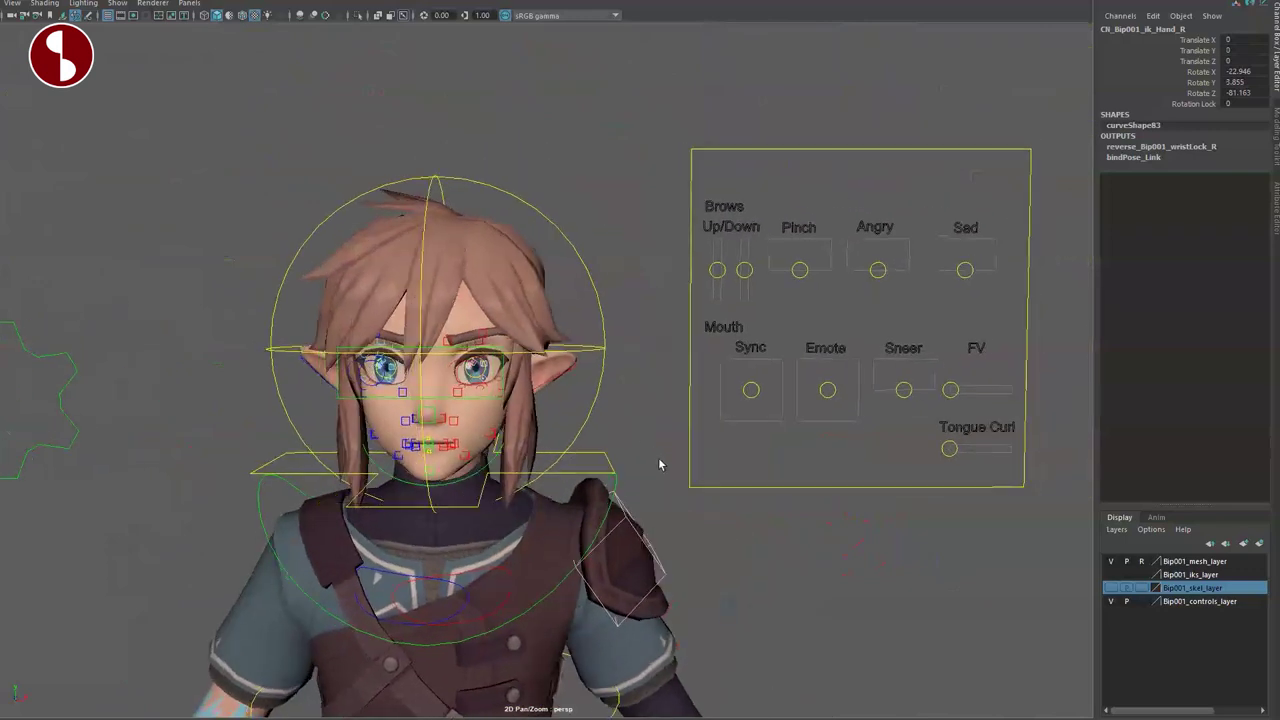
key("ctrl+z")
Step: Rotate the jaw control about 32.8 degrees in X to open the mouth, and frame the mouth
left_click(937, 466)
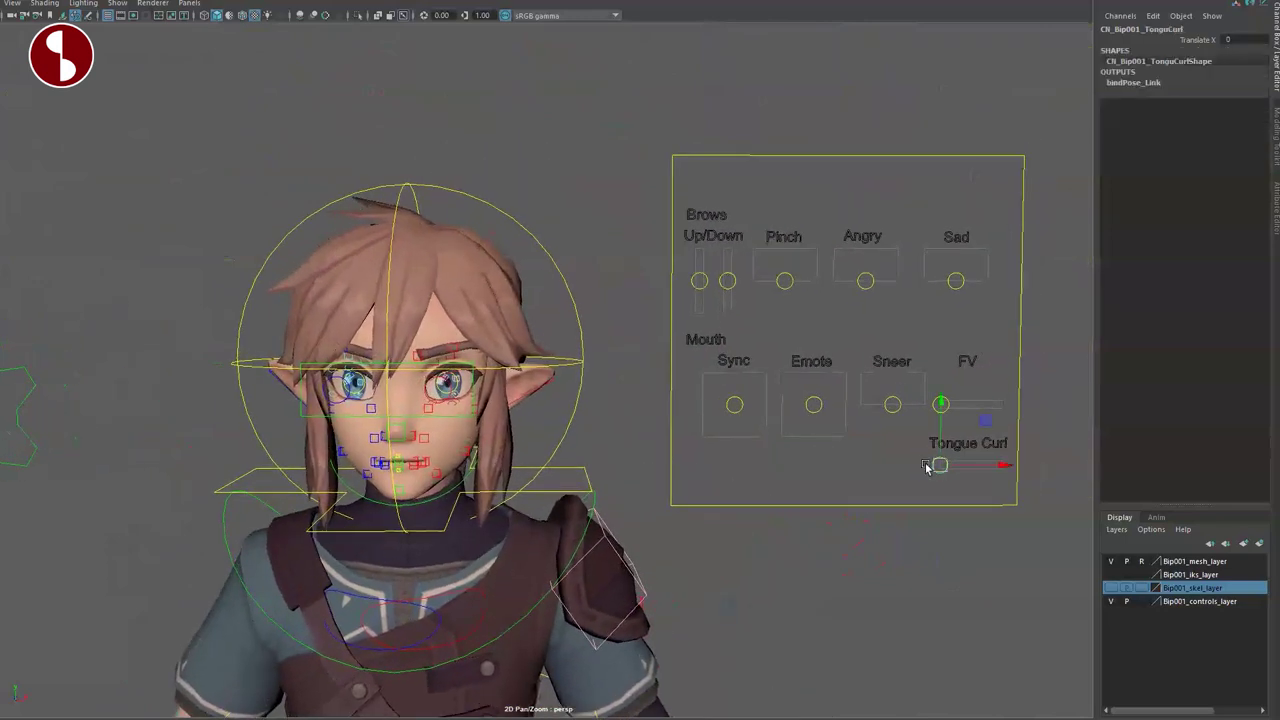
left_click(411, 503)
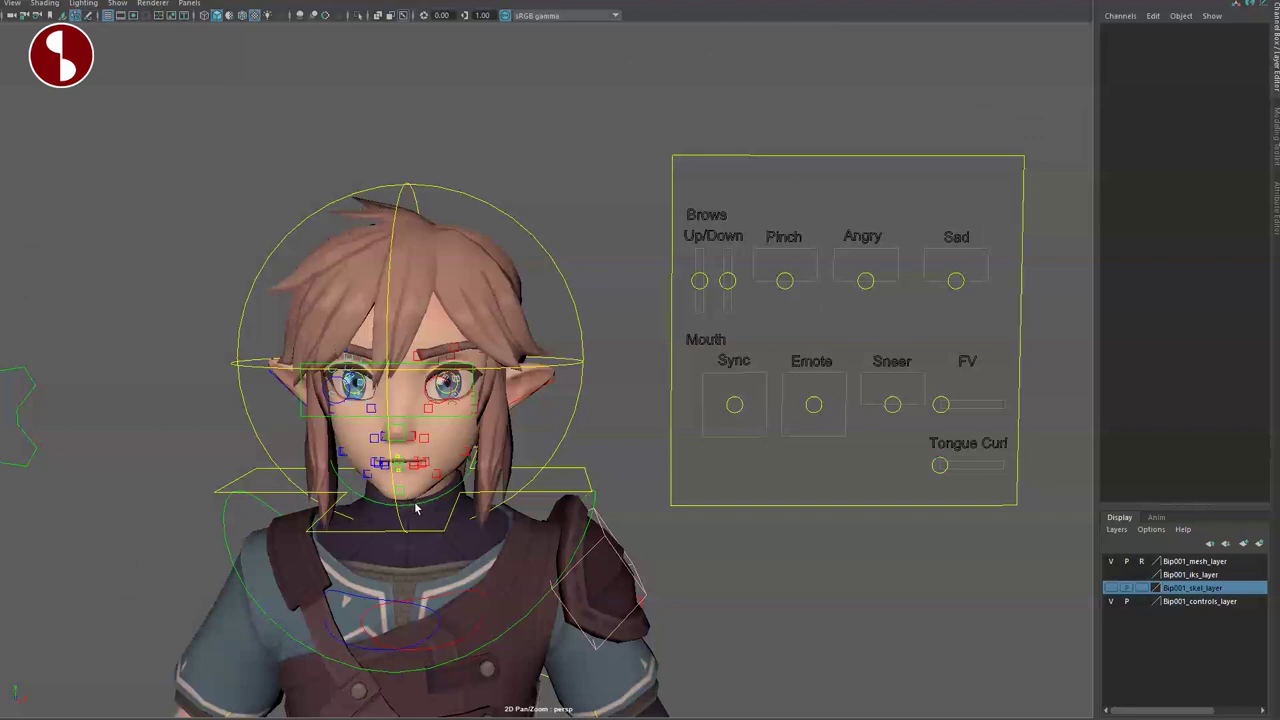
left_click(400, 501)
key("e")
mouse_move(400, 460)
left_mouse_down()
mouse_move(404, 490)
mouse_move(418, 475)
left_mouse_up()
key("f")
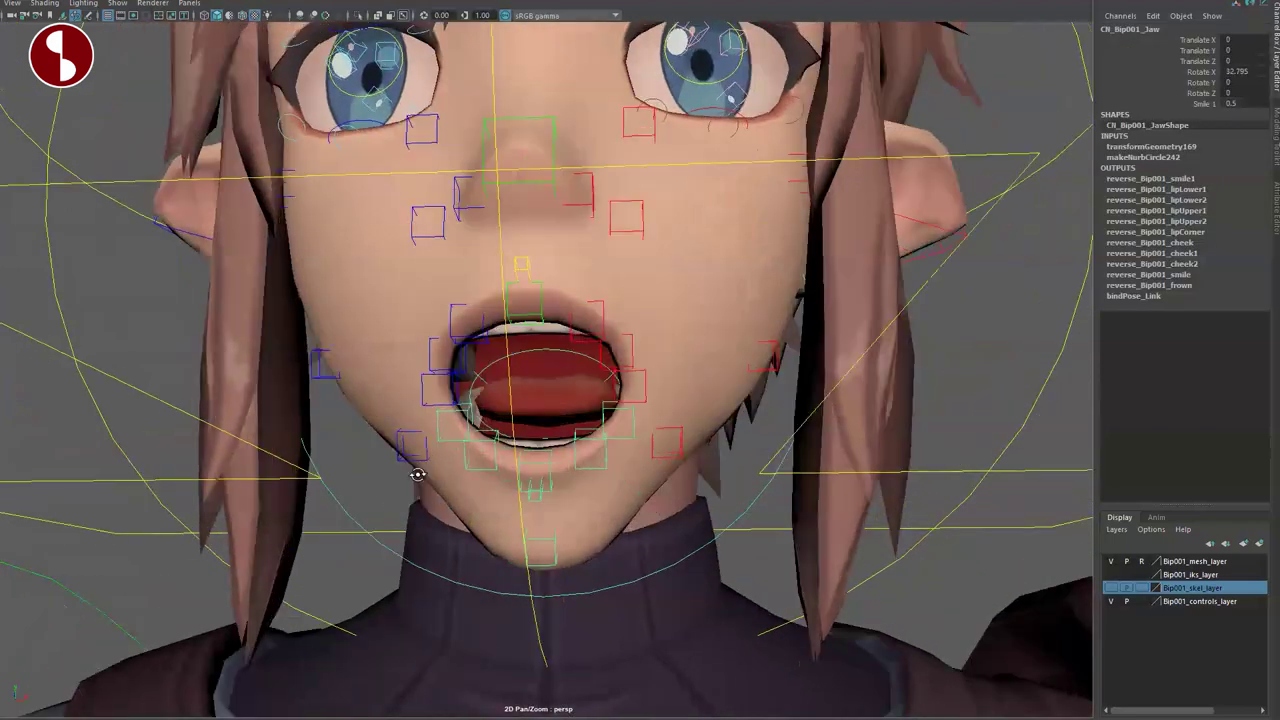
Step: Try moving and rotating the tongue control inside the mouth, and undo back to the closed jaw
left_click(480, 372)
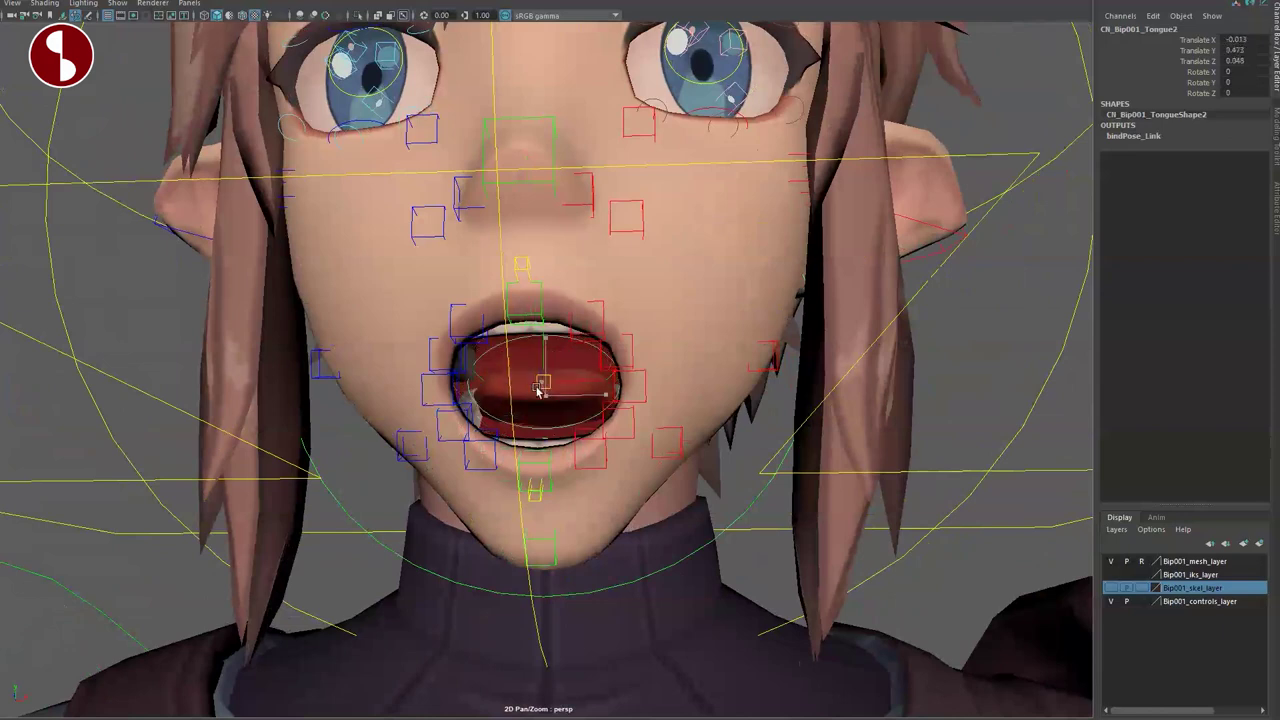
key("e")
left_click_drag(537, 411, 477, 456, "alt")
key("w")
left_click_drag(499, 404, 346, 471)
left_click_drag(376, 418, 391, 500)
key("e")
key("ctrl+z")
key("ctrl+z")
key("ctrl+z")
key("ctrl+z")
right_click_drag(538, 601, 503, 523, "alt")
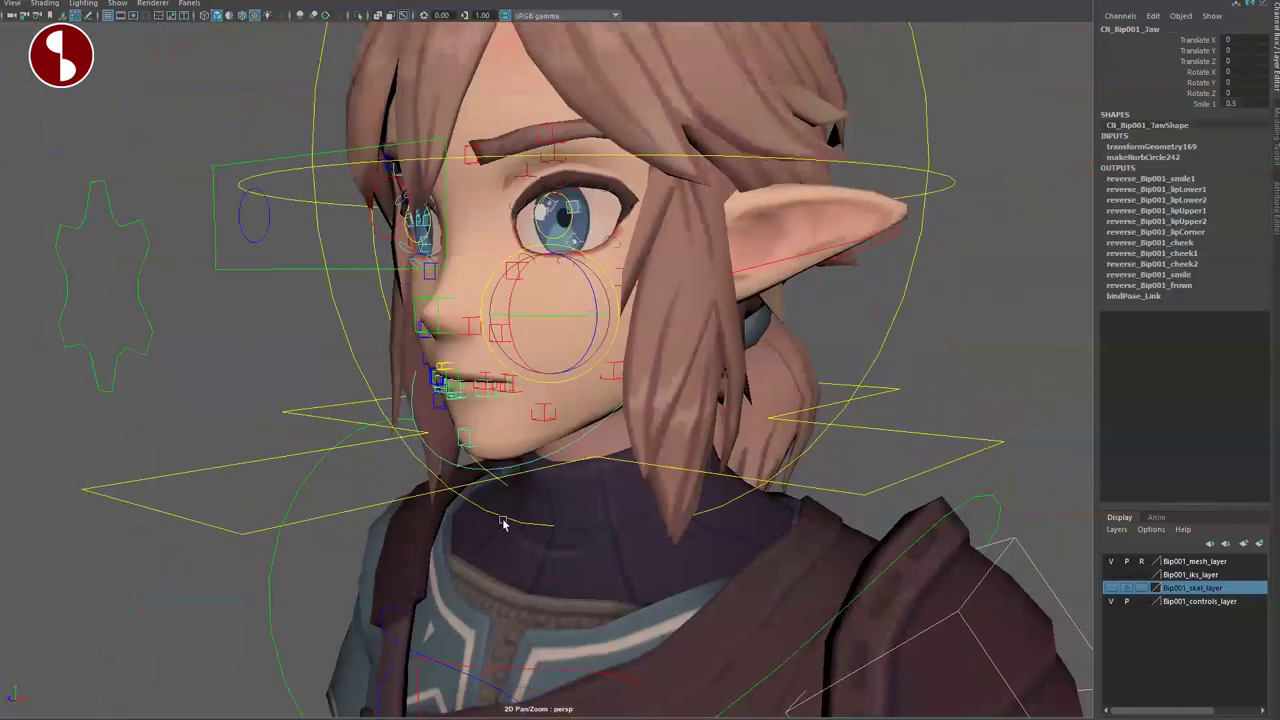
Step: Open the mouth by rotating the jaw control about 25 degrees in X
left_click_drag(503, 523, 446, 477, "alt")
key("q")
key("e")
left_click_drag(516, 335, 517, 357)
key("q")
right_click_drag(556, 500, 518, 449, "alt")
left_click_drag(518, 449, 740, 512, "alt")
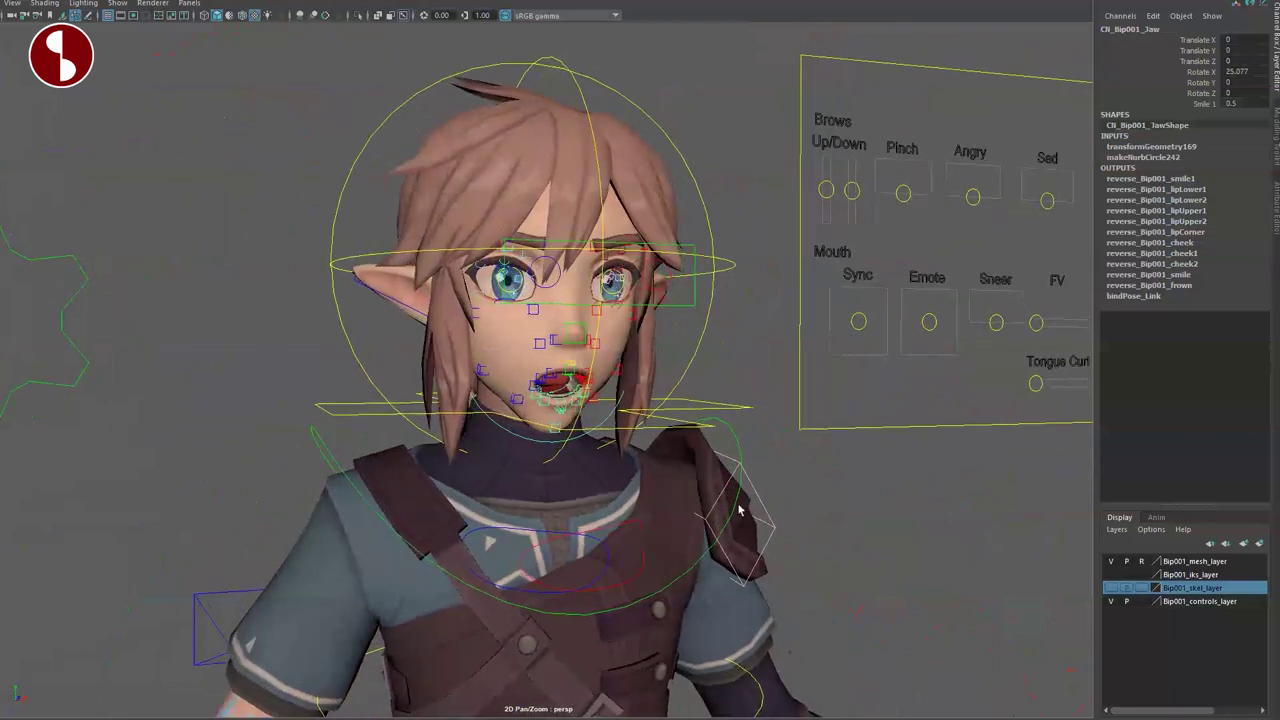
Step: Try the Tongue Curl slider on the face panel and return it to 0
left_click(1036, 384)
left_click_drag(1067, 388, 1117, 393)
left_click_drag(1004, 399, 951, 411)
left_click_drag(949, 507, 874, 517, "alt")
right_click_drag(905, 484, 735, 524, "alt")
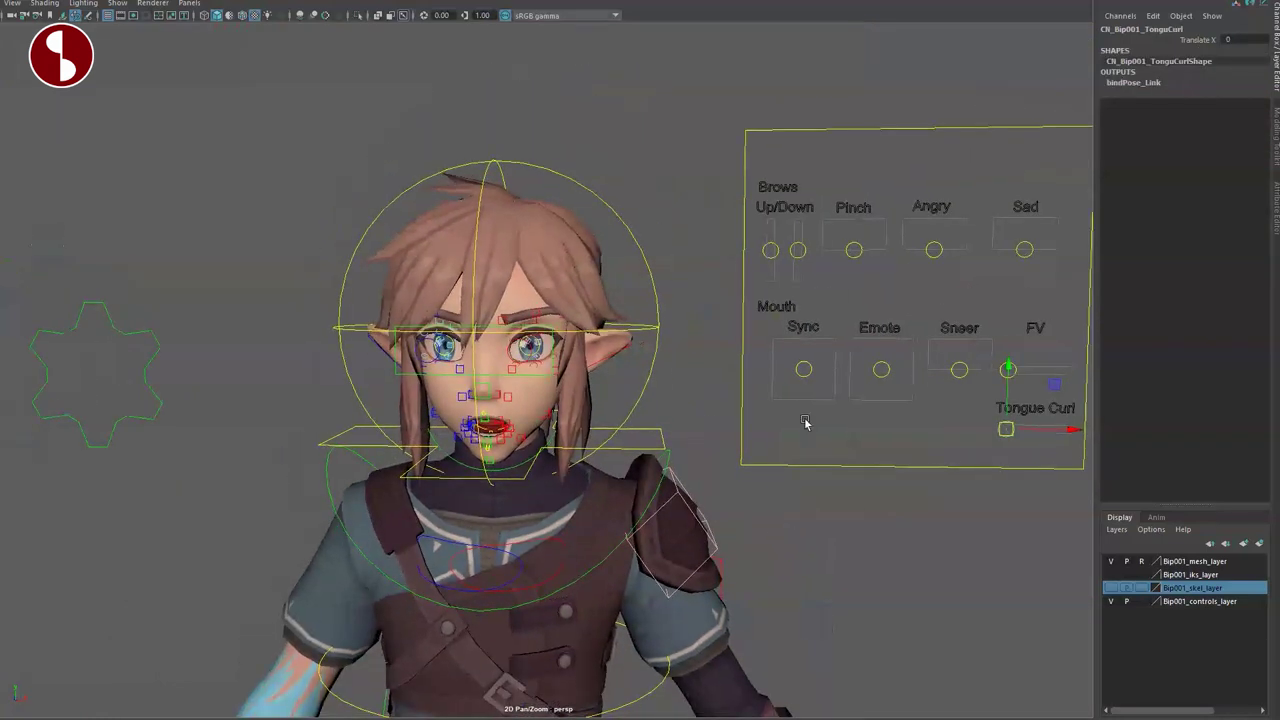
Step: Try the Sync, Emote, Sneer and FV mouth sliders on the face panel and reset them
left_click(805, 371)
left_click_drag(805, 371, 740, 362)
left_click(880, 371)
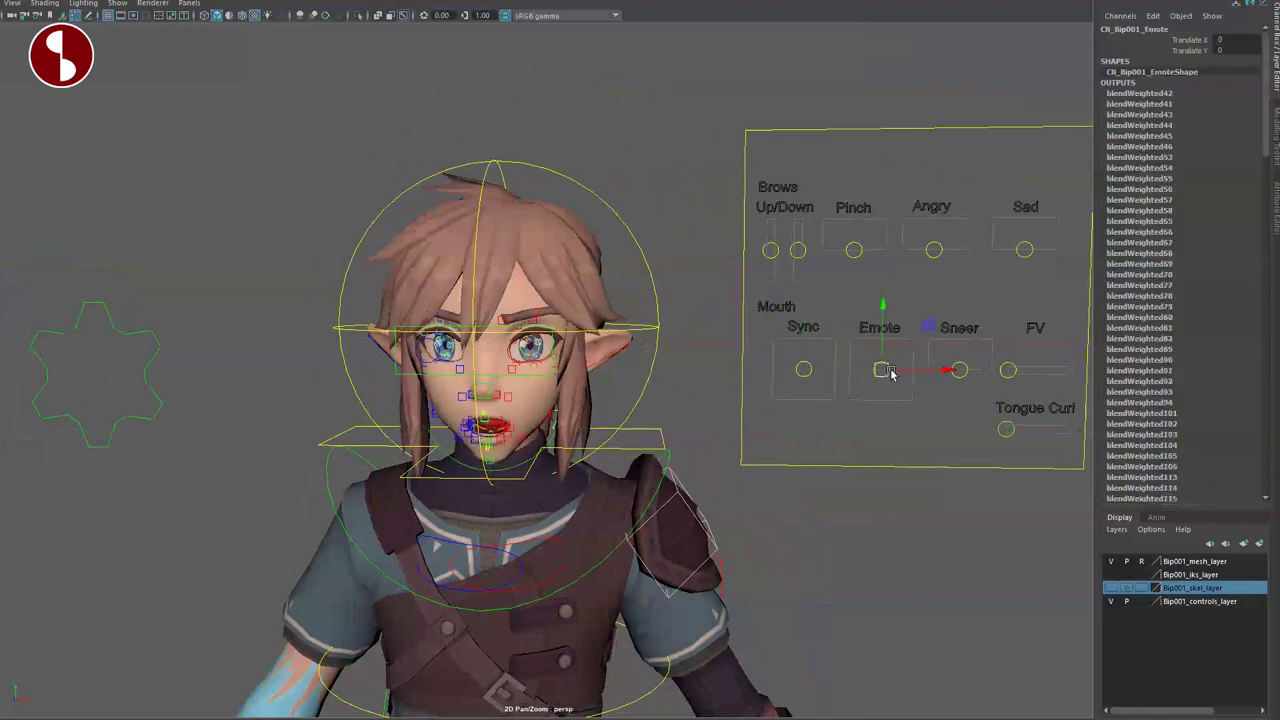
left_click_drag(935, 355, 876, 408)
key("ctrl+z")
left_click_drag(958, 373, 1006, 377)
left_click(1008, 370)
Step: Try the Sad, Angry, Pinch and Up/Down brow sliders on the face panel and reset them
middle_click_drag(712, 371, 710, 457, "alt")
left_click(1031, 339)
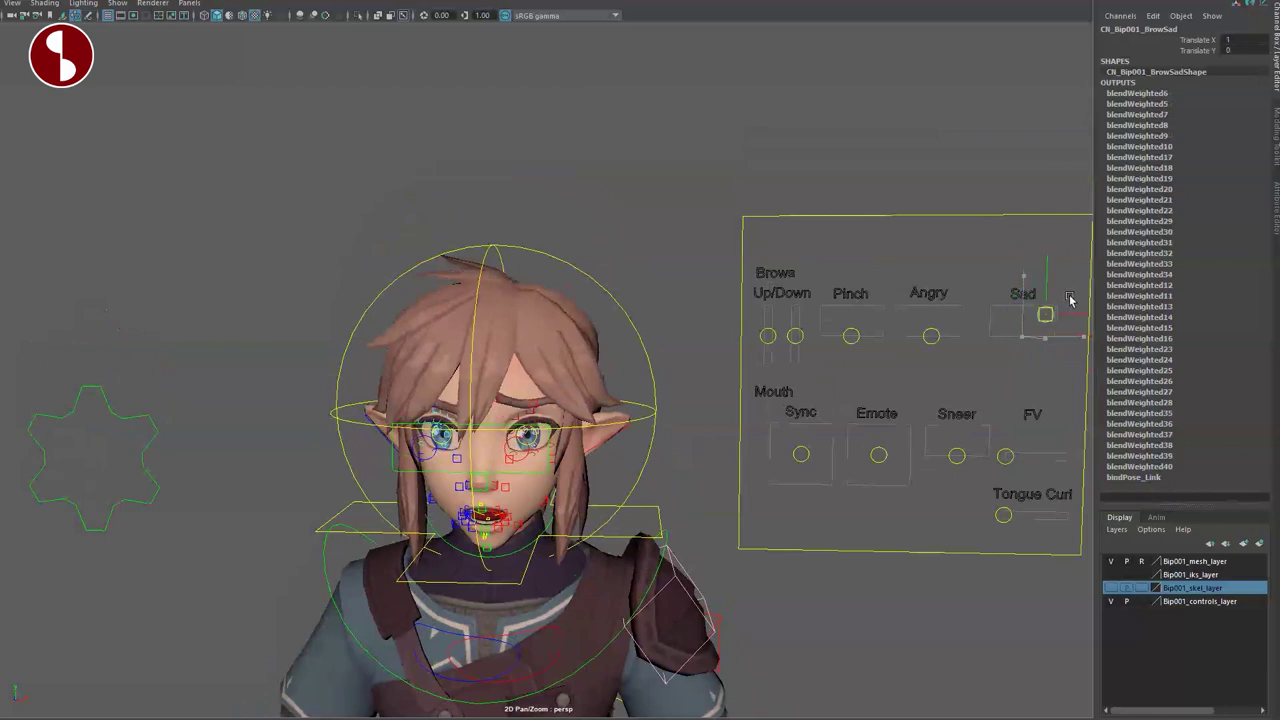
left_click(931, 337)
left_click_drag(987, 349, 929, 320)
left_click_drag(838, 361, 838, 362)
left_click_drag(854, 336, 852, 337)
key("ctrl+z")
mouse_move(772, 328)
left_mouse_down()
mouse_move(803, 324)
mouse_move(771, 280)
mouse_move(775, 352)
left_mouse_up()
key("ctrl+z")
Step: Try raising the left mid-brow control about 1.84 units in Y and moving the left inner-brow control up
scroll(450, 462, "up", 5)
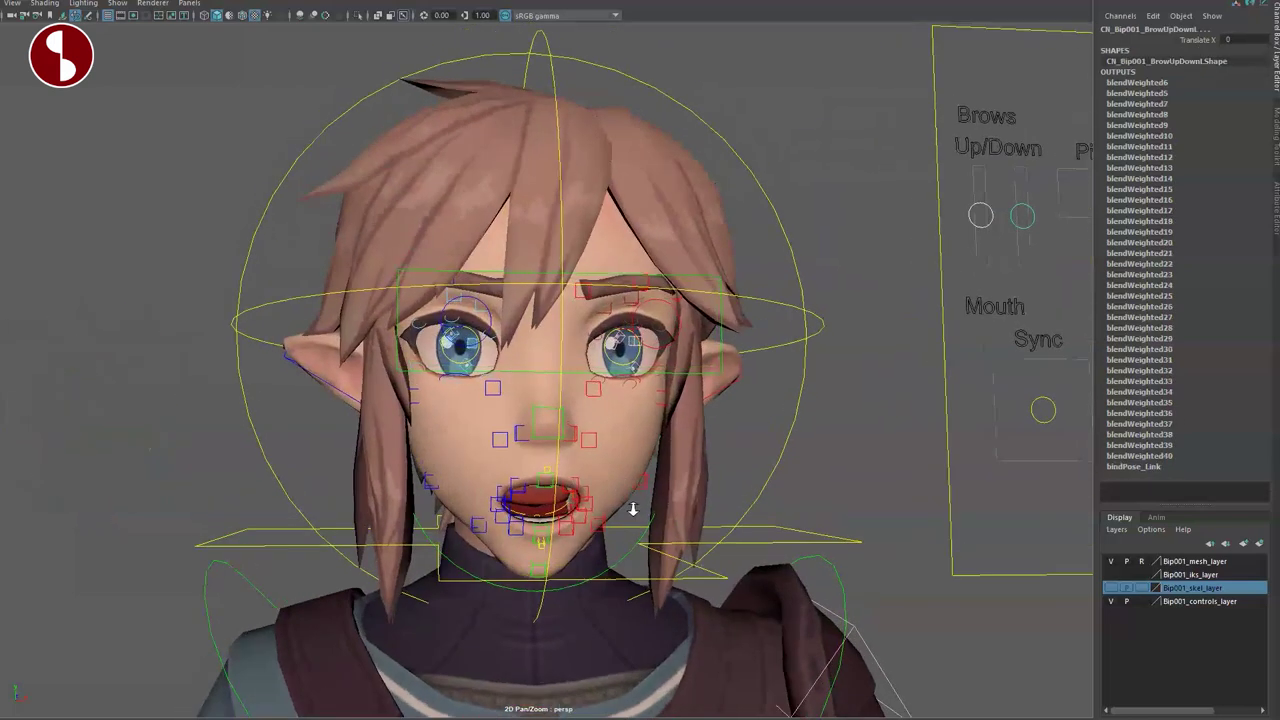
left_click(636, 270)
left_click_drag(636, 272, 645, 241)
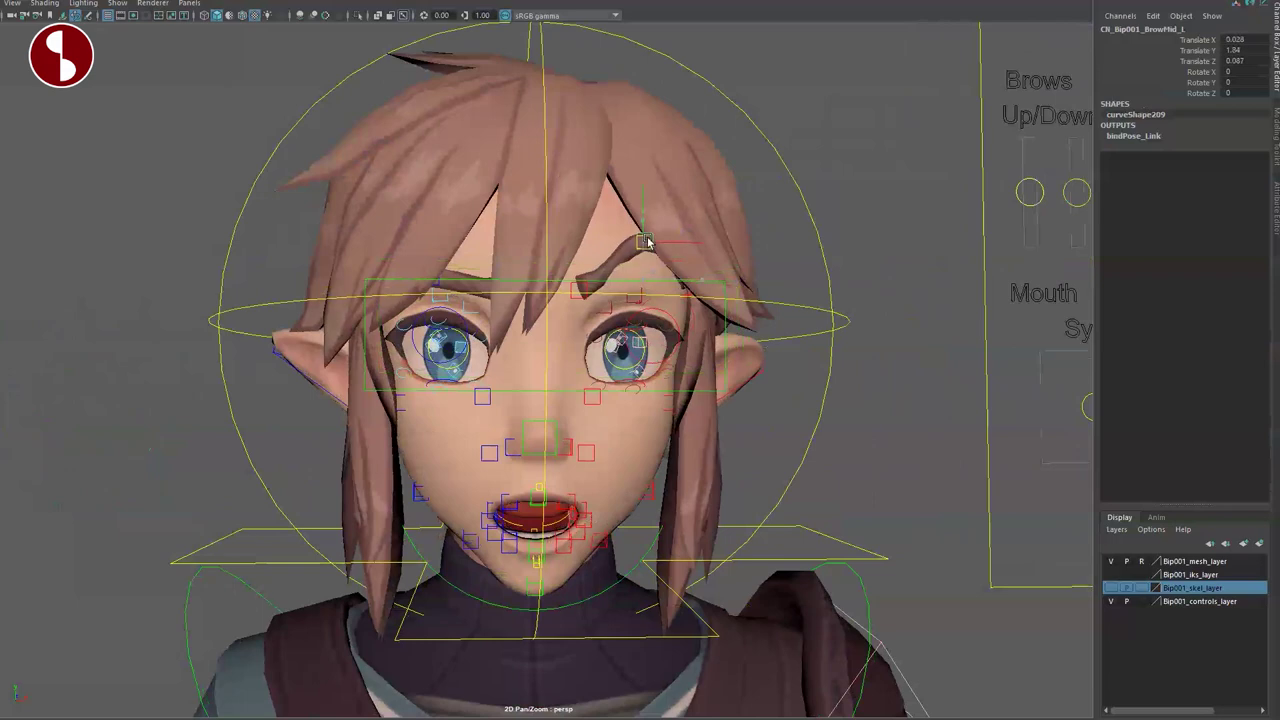
left_click(575, 291)
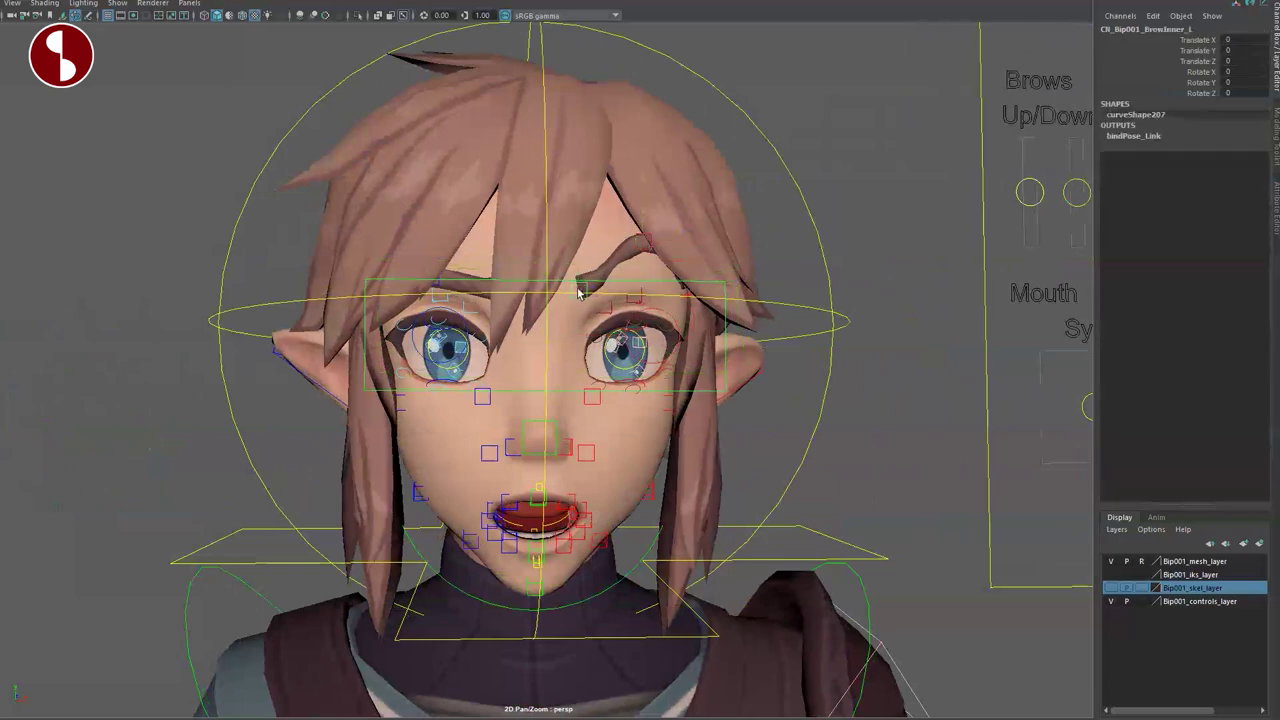
left_click_drag(581, 291, 565, 261)
Step: Pull the left upper-lip and mouth-corner controls up and outward to make the open mouth lopsided
left_click_drag(591, 309, 369, 331, "alt")
left_click_drag(400, 408, 526, 351, "alt")
right_click_drag(526, 351, 665, 498, "alt")
middle_click_drag(665, 498, 646, 410, "alt")
left_click_drag(638, 438, 604, 371)
left_click(629, 417)
left_click(611, 395)
Step: Make Bip001_mesh_layer selectable, compare the character mesh with and without smooth preview, leave it smoothed, and set the layer back to reference
left_click(714, 332)
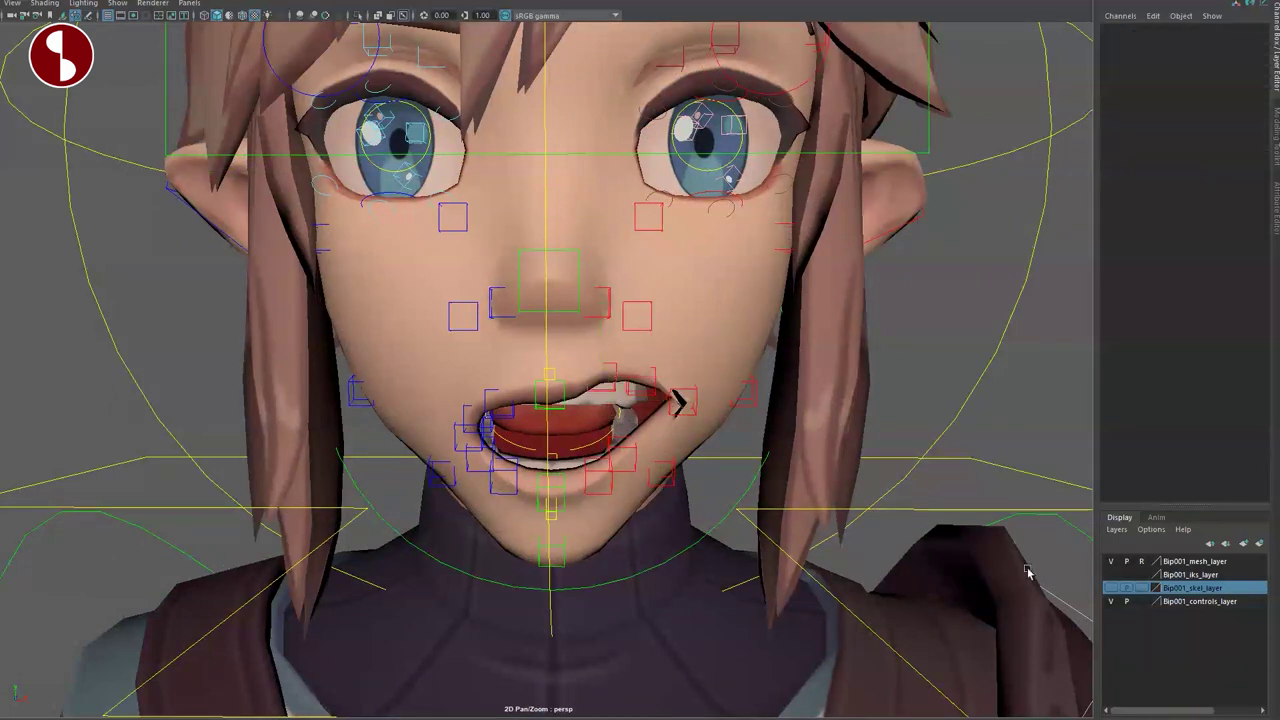
left_click(709, 292)
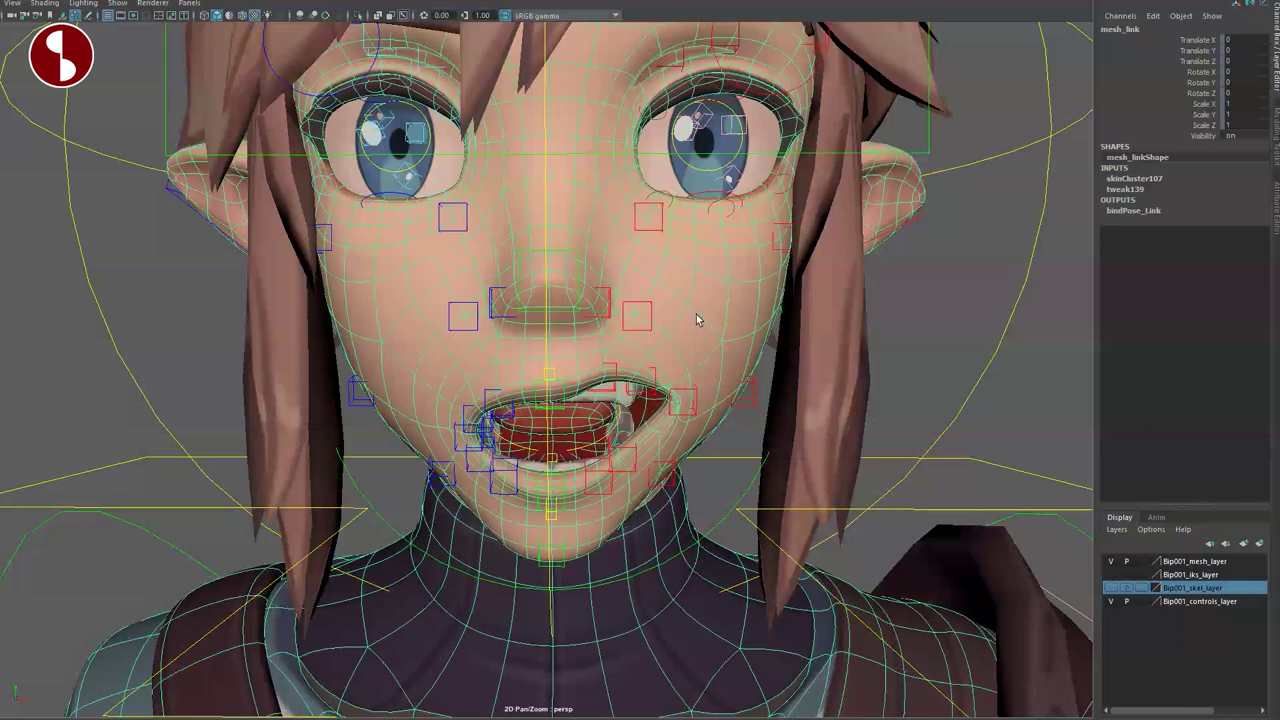
key("1")
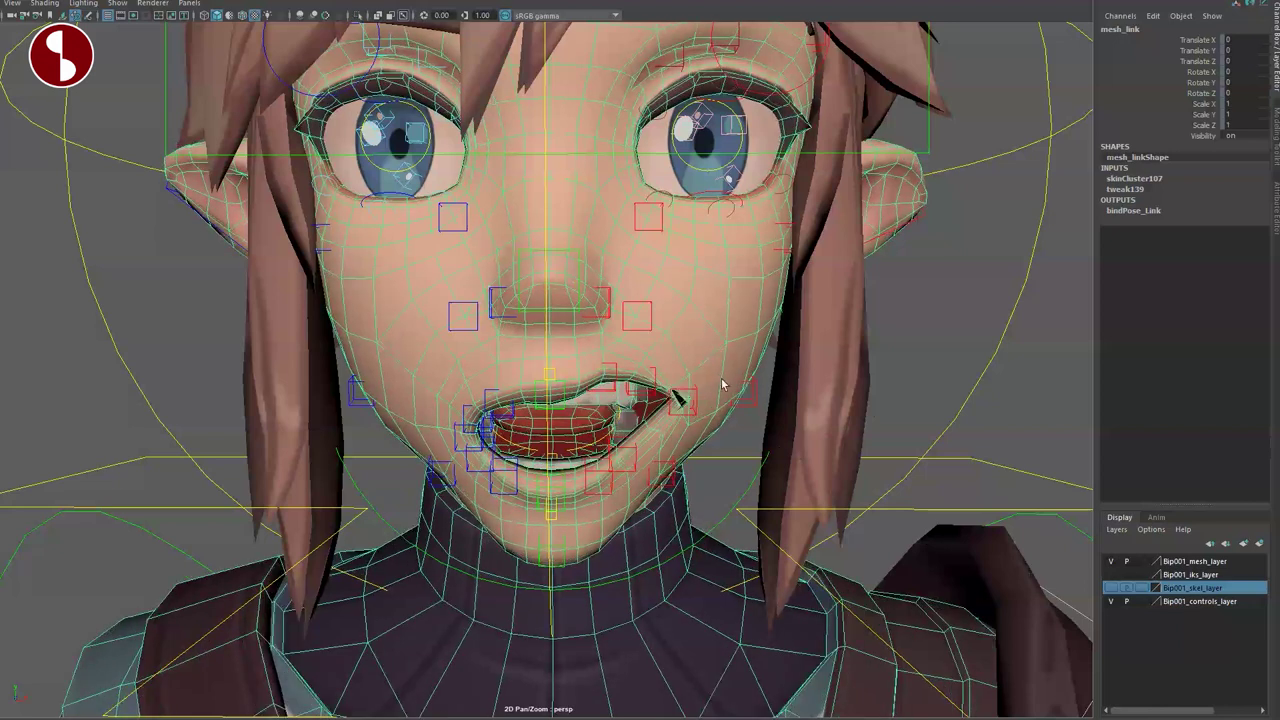
key("3")
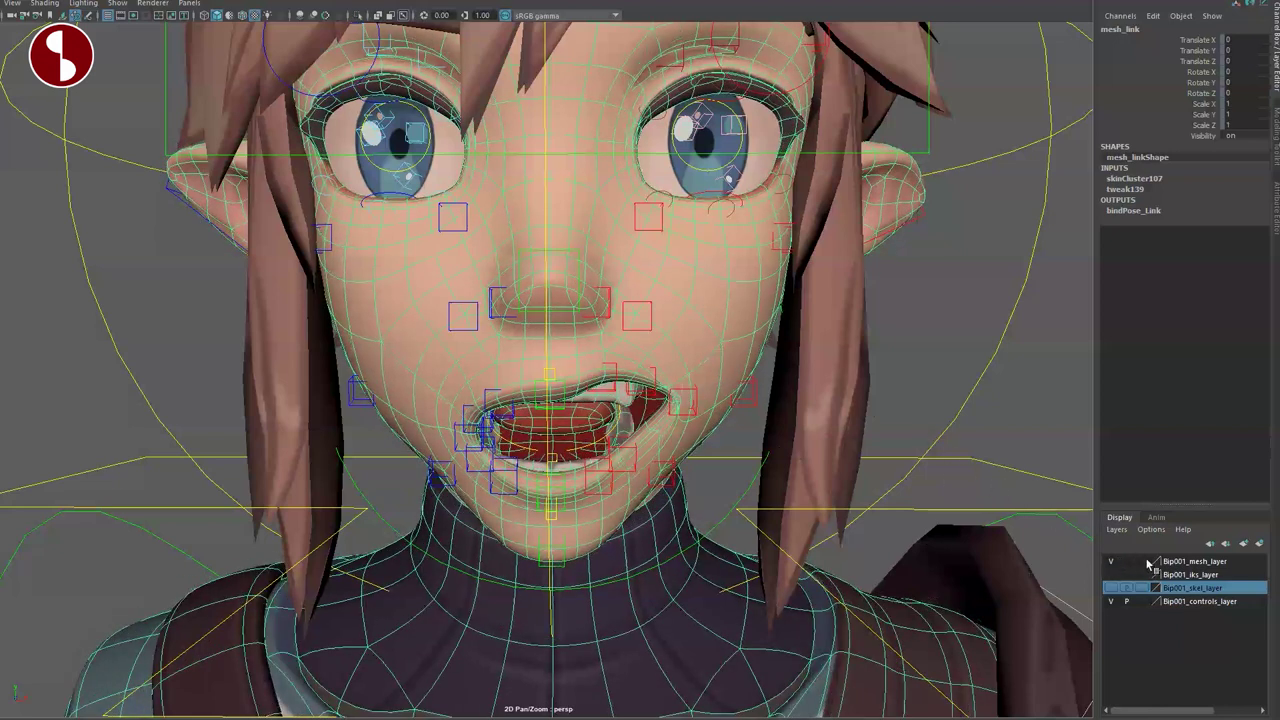
left_click(1141, 562)
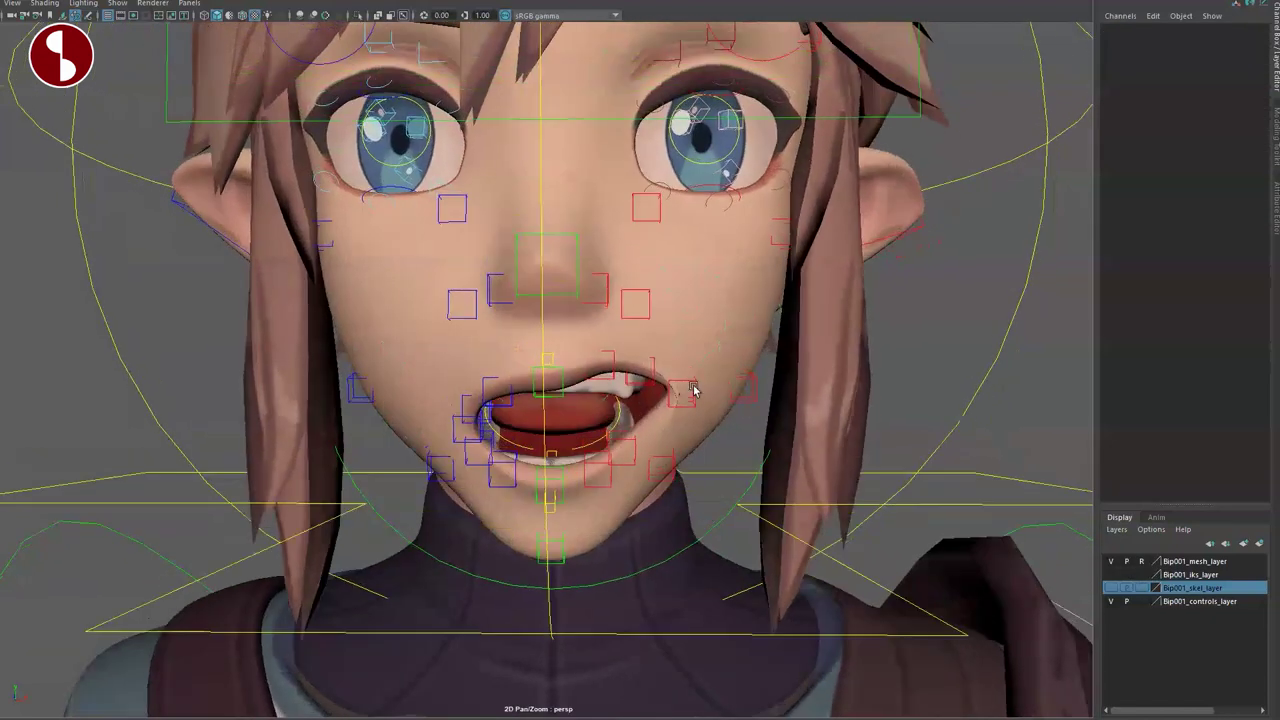
Step: Lower the left mouth-corner control slightly and select the left outer cheek control
left_click(692, 385)
mouse_move(684, 394)
left_mouse_down()
mouse_move(706, 395)
mouse_move(681, 407)
left_mouse_up()
left_click(745, 389)
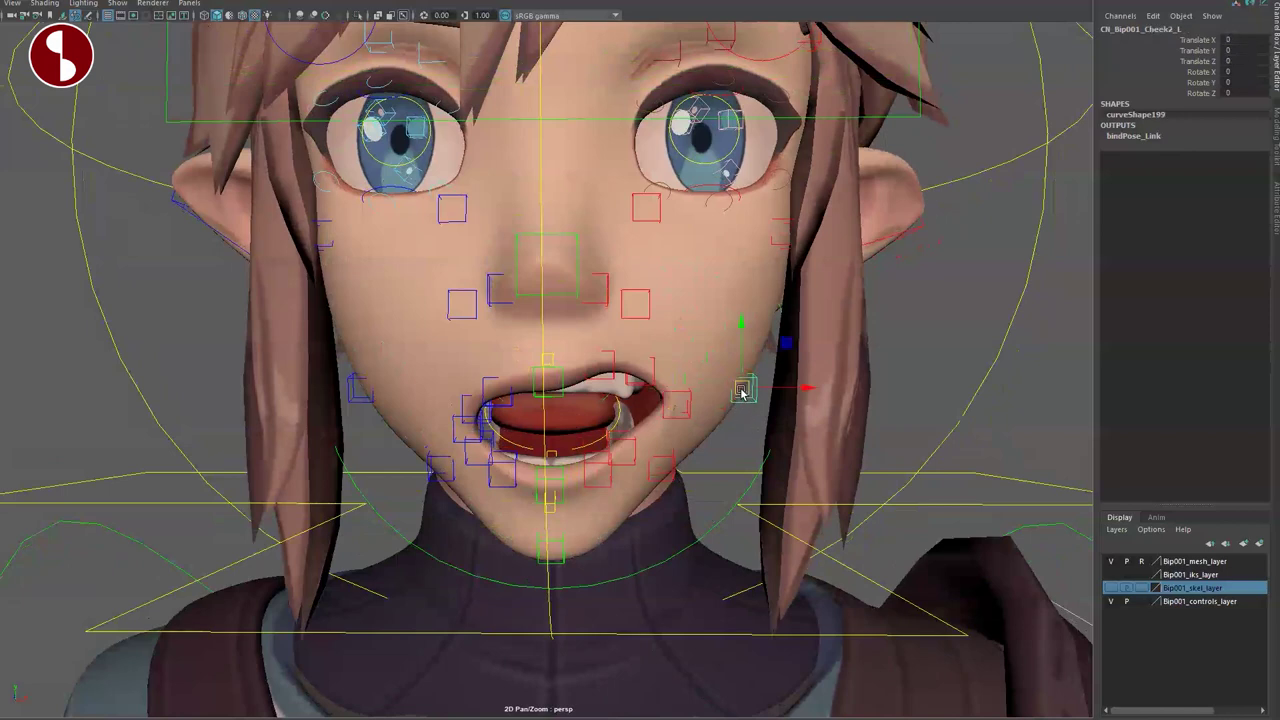
Step: Move the left cheek control beside the nose up and outward, and pull the left nostril control outward
left_click(630, 316)
left_click(632, 313)
left_click_drag(632, 313, 676, 283)
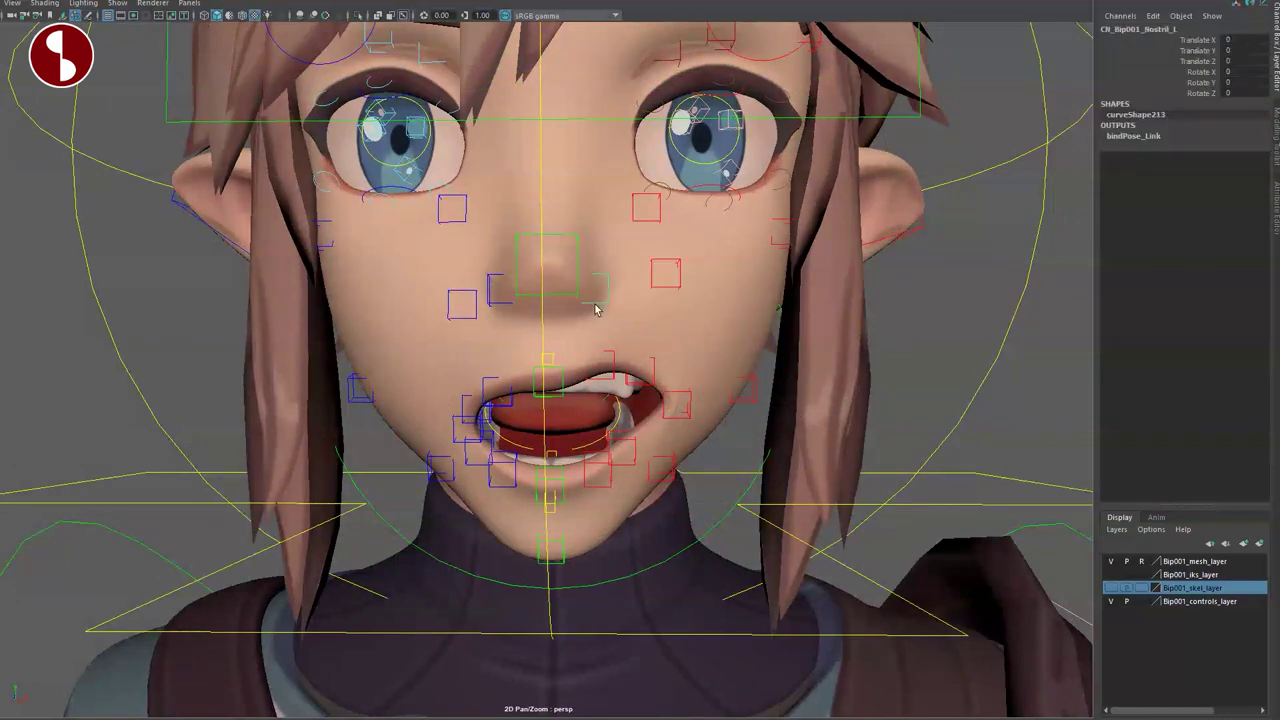
mouse_move(593, 289)
left_mouse_down()
mouse_move(615, 271)
mouse_move(588, 293)
left_mouse_up()
left_click(492, 289)
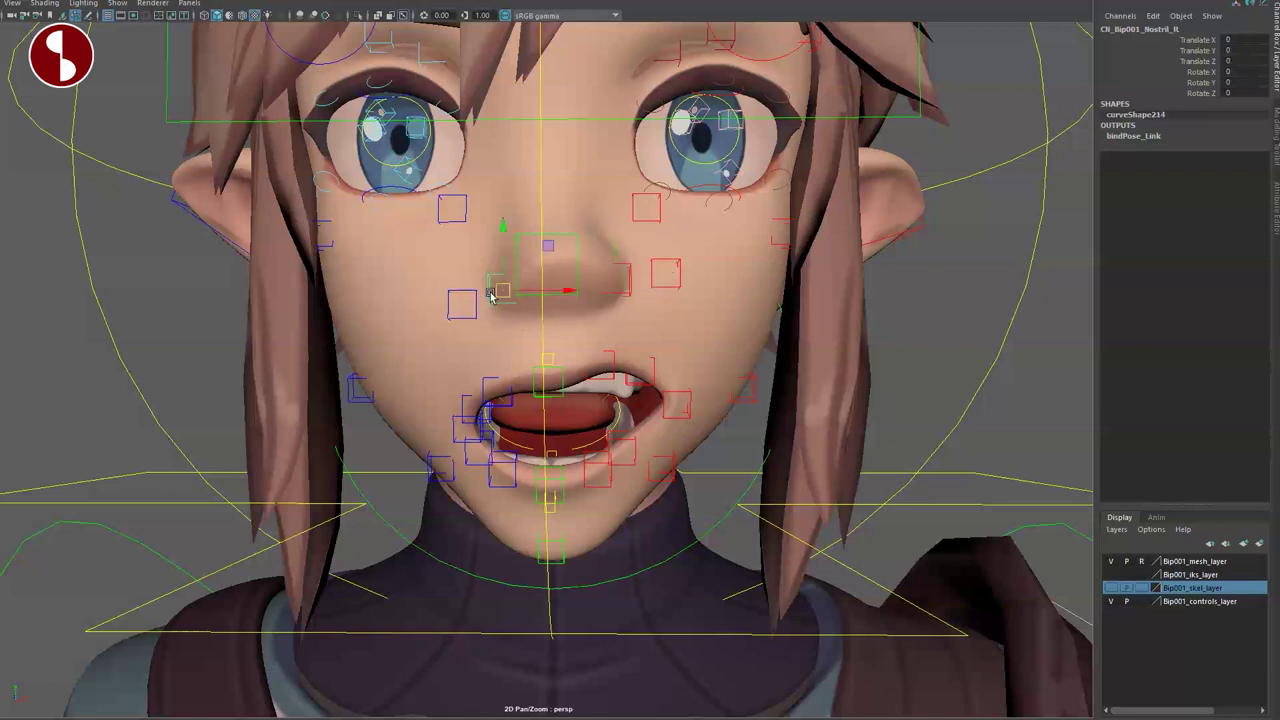
Step: Try moving the chin control downward and undo the move
left_click(535, 552)
left_click(555, 560)
left_click_drag(547, 525, 546, 554)
key("ctrl+z")
Step: Try moving the right eye's highlight controls across the iris and undo the moves
left_click_drag(434, 480, 487, 482, "alt")
mouse_move(436, 437)
left_mouse_down("alt")
mouse_move(371, 423)
mouse_move(420, 429)
left_mouse_up("alt")
right_click_drag(420, 429, 581, 519, "alt")
right_click_drag(535, 415, 543, 441, "alt")
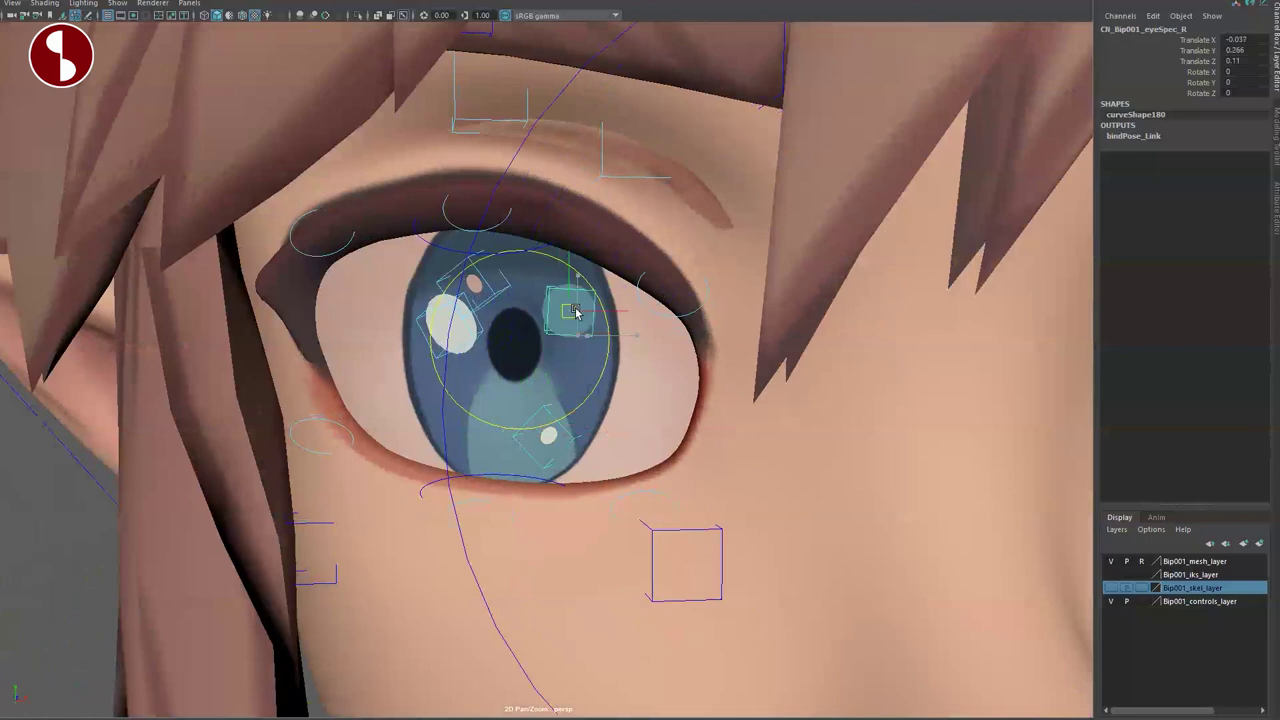
left_click_drag(457, 320, 427, 353)
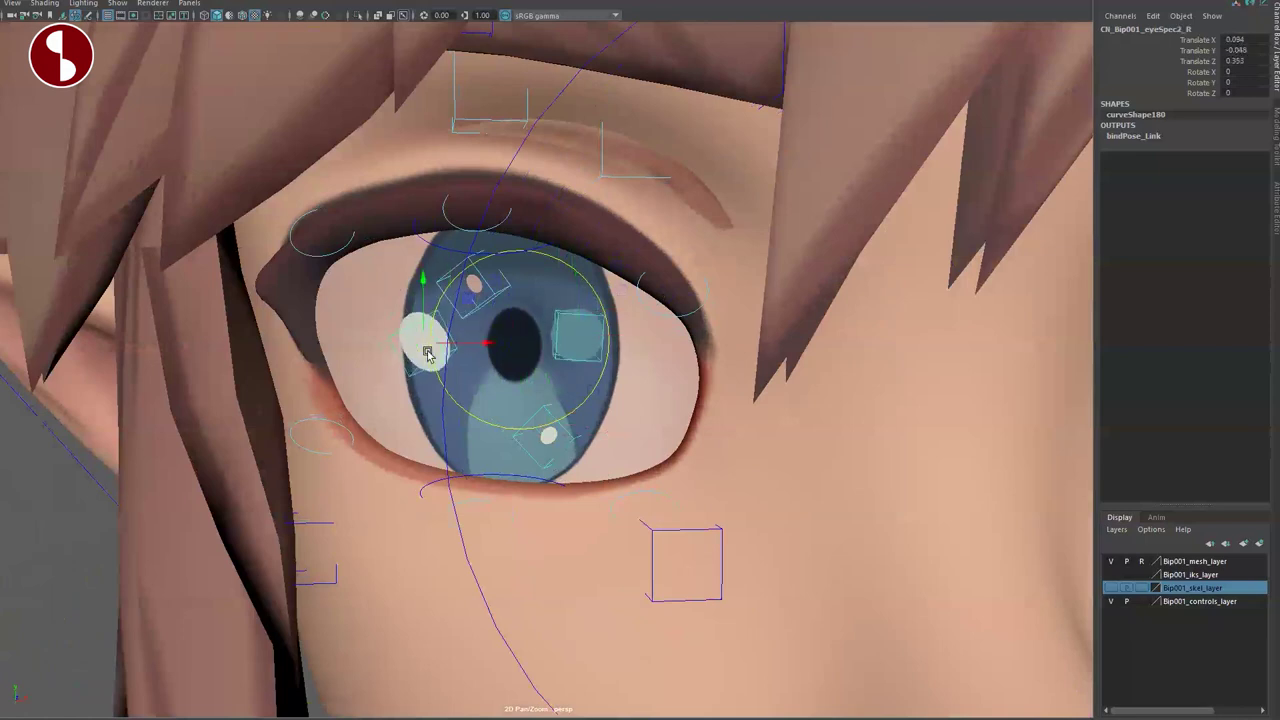
key("ctrl+z")
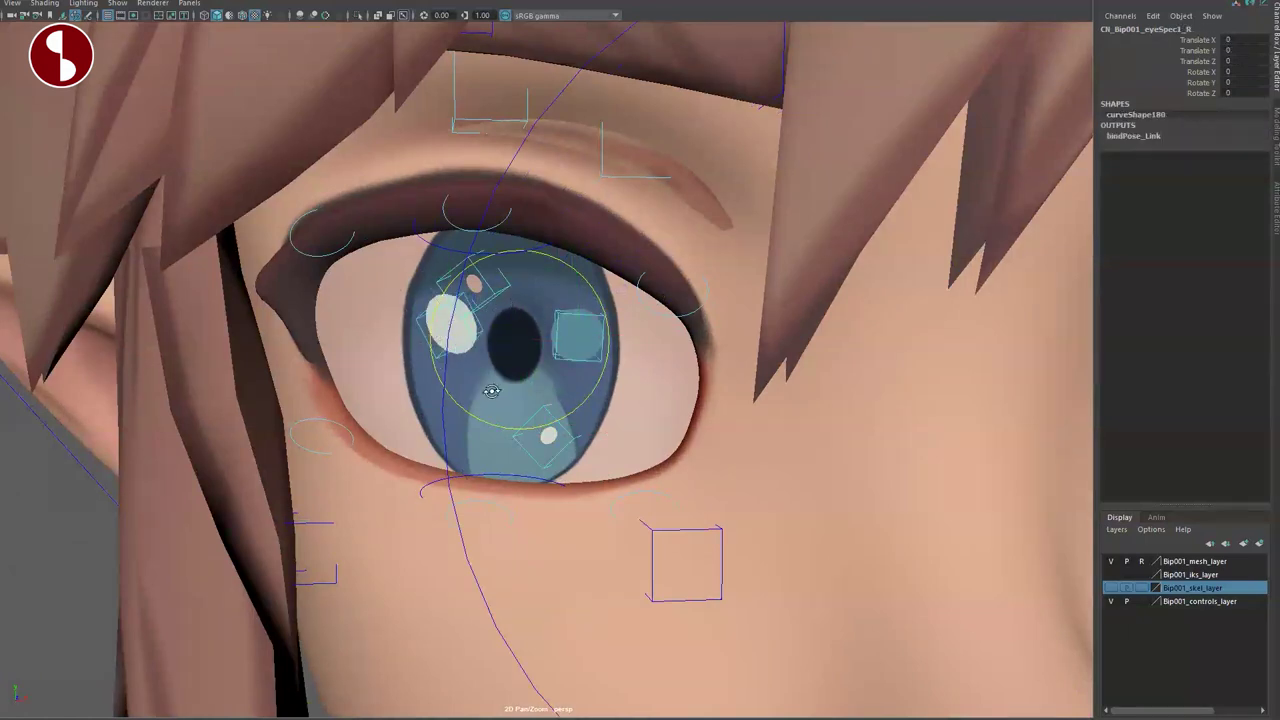
Step: Try moving the right eye's aim control up and sideways, and undo the move
left_click_drag(492, 391, 517, 389, "alt")
right_click_drag(517, 389, 387, 388, "alt")
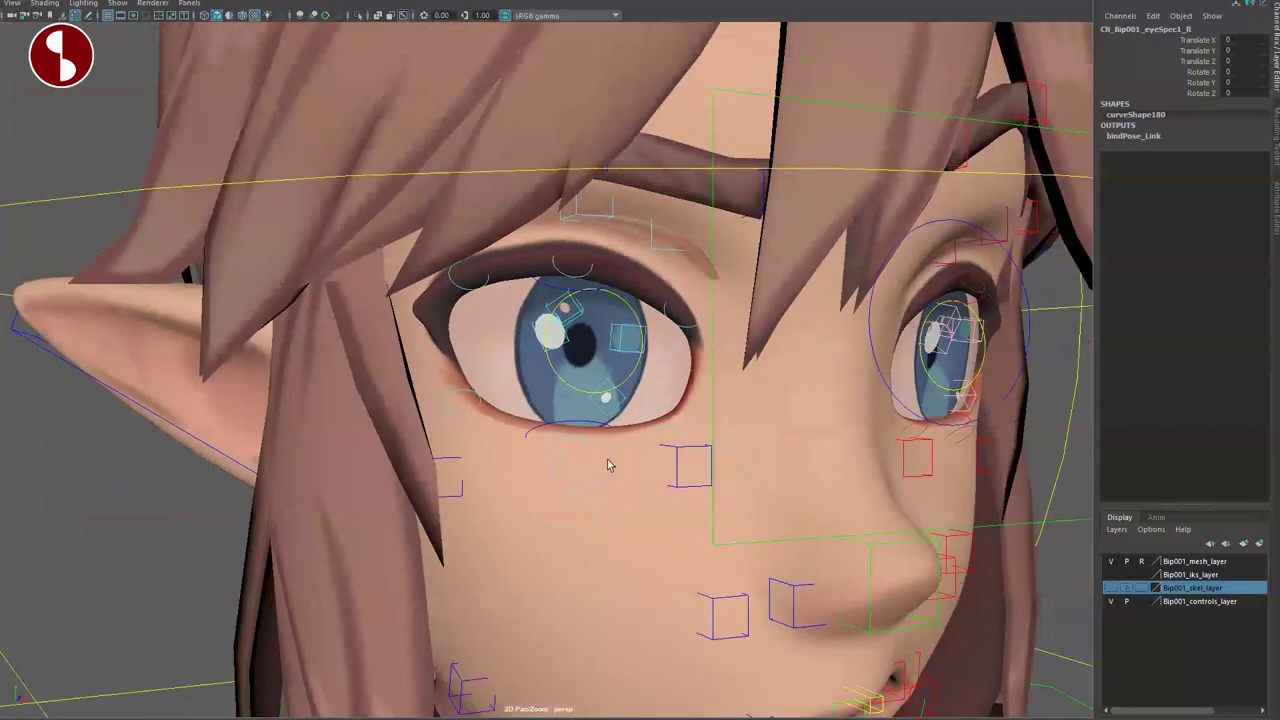
left_click(892, 372)
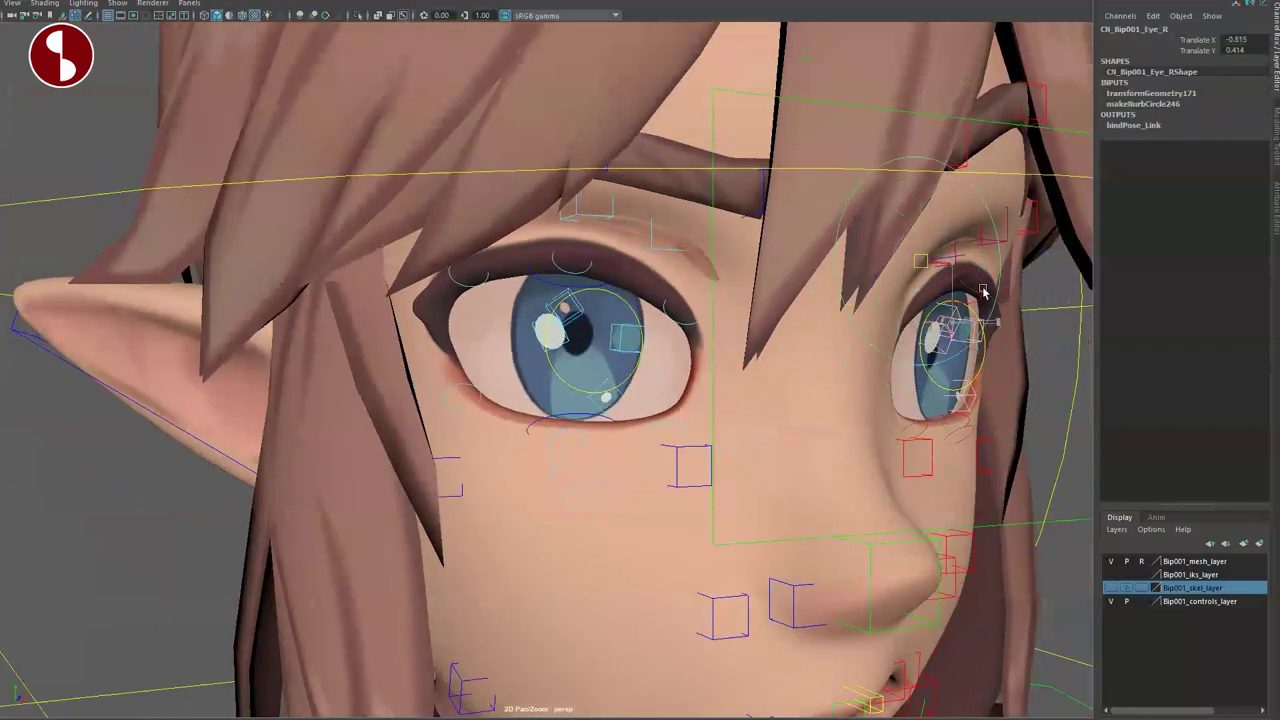
Step: Try rotating and moving the right eye's main highlight control, and undo both changes
left_click(567, 390)
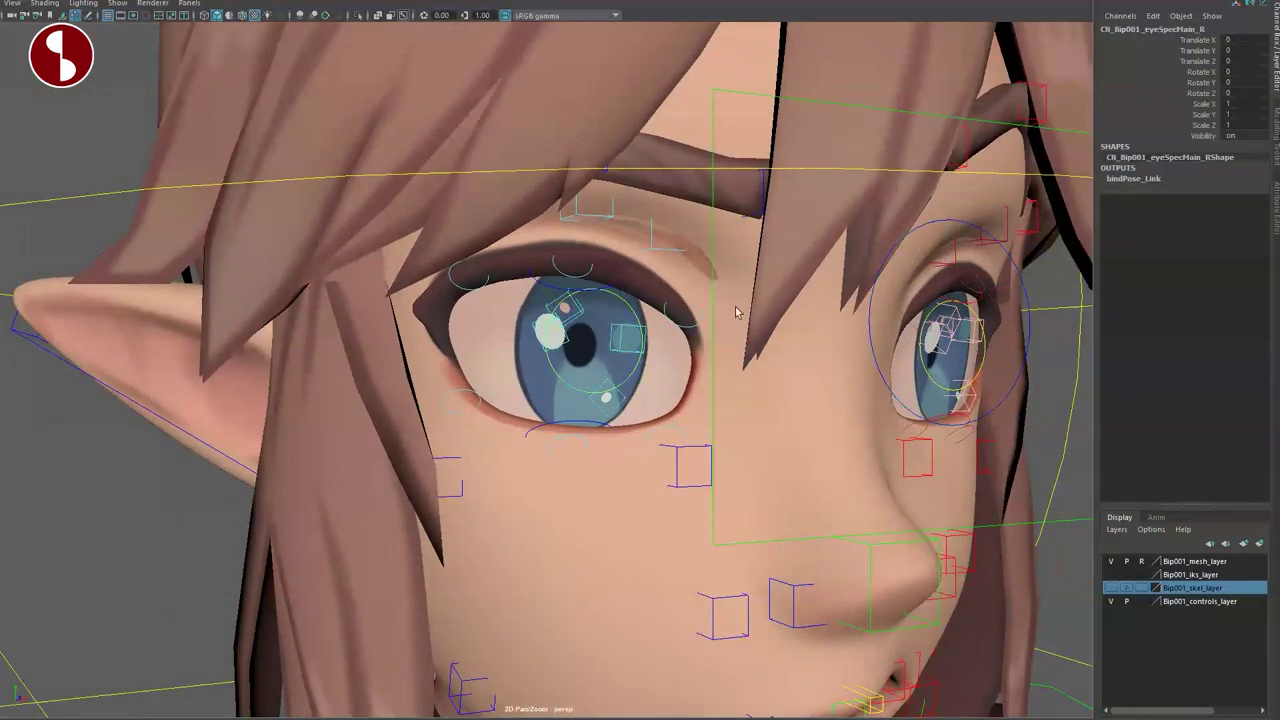
key("e")
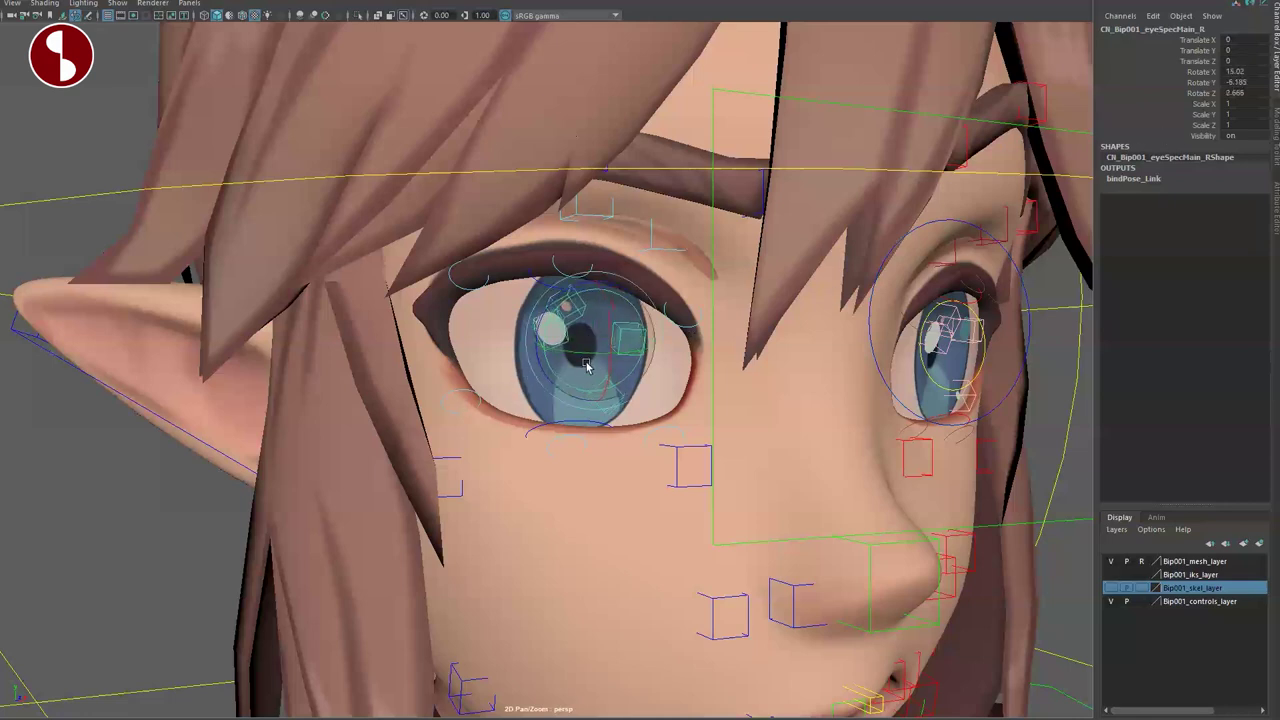
key("w")
left_click_drag(595, 337, 226, 234)
key("ctrl+z")
key("q")
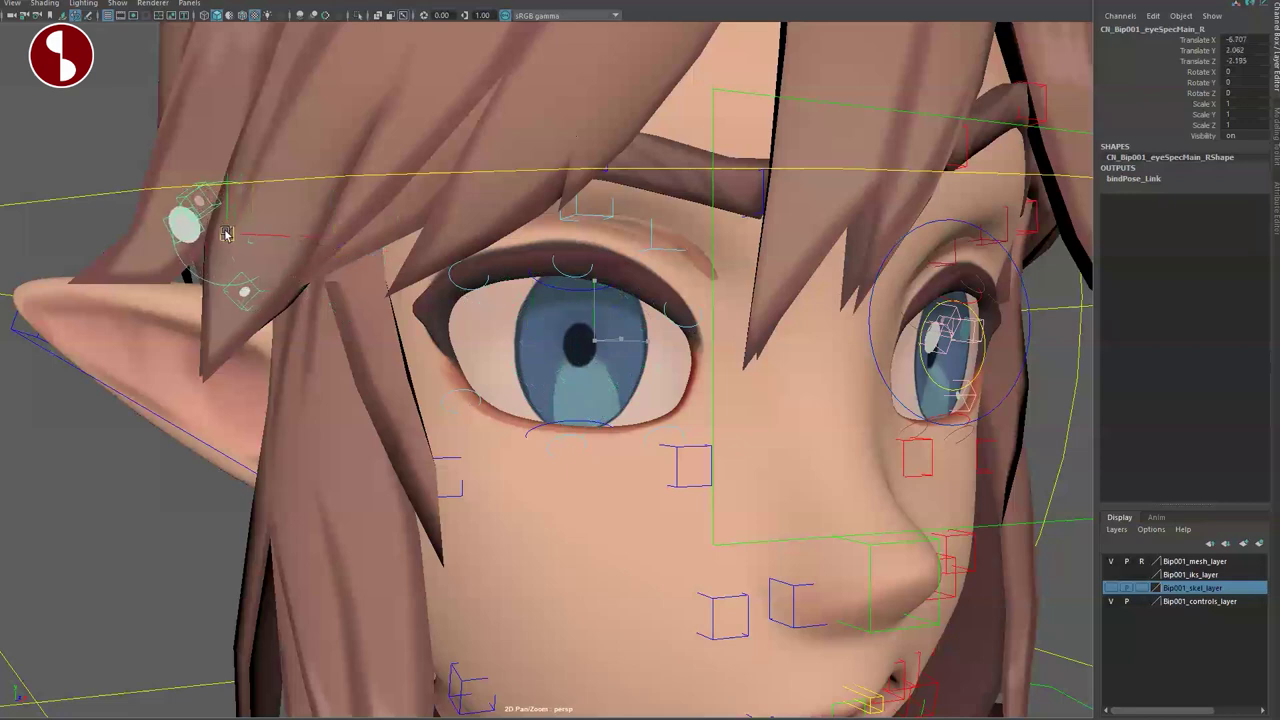
key("ctrl+z")
Step: Try rotating the main lower eyelid control of the right eye and undo the rotation
left_click(555, 441)
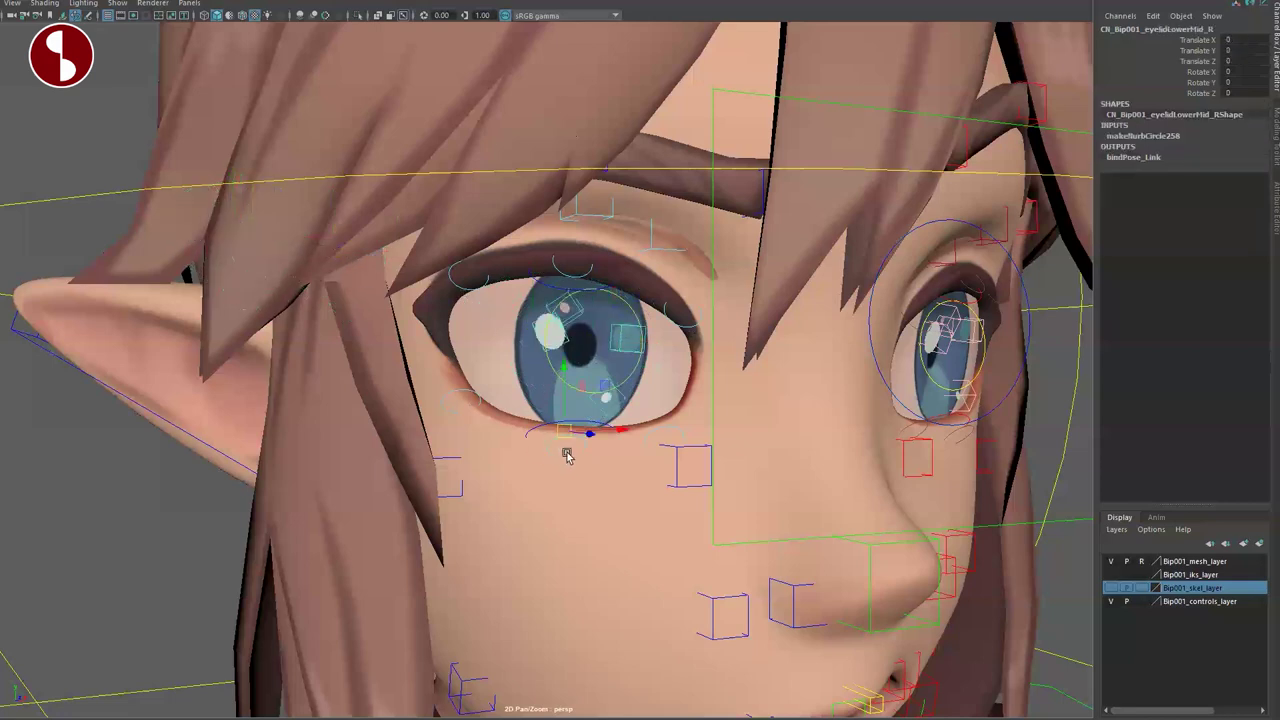
left_click(557, 432)
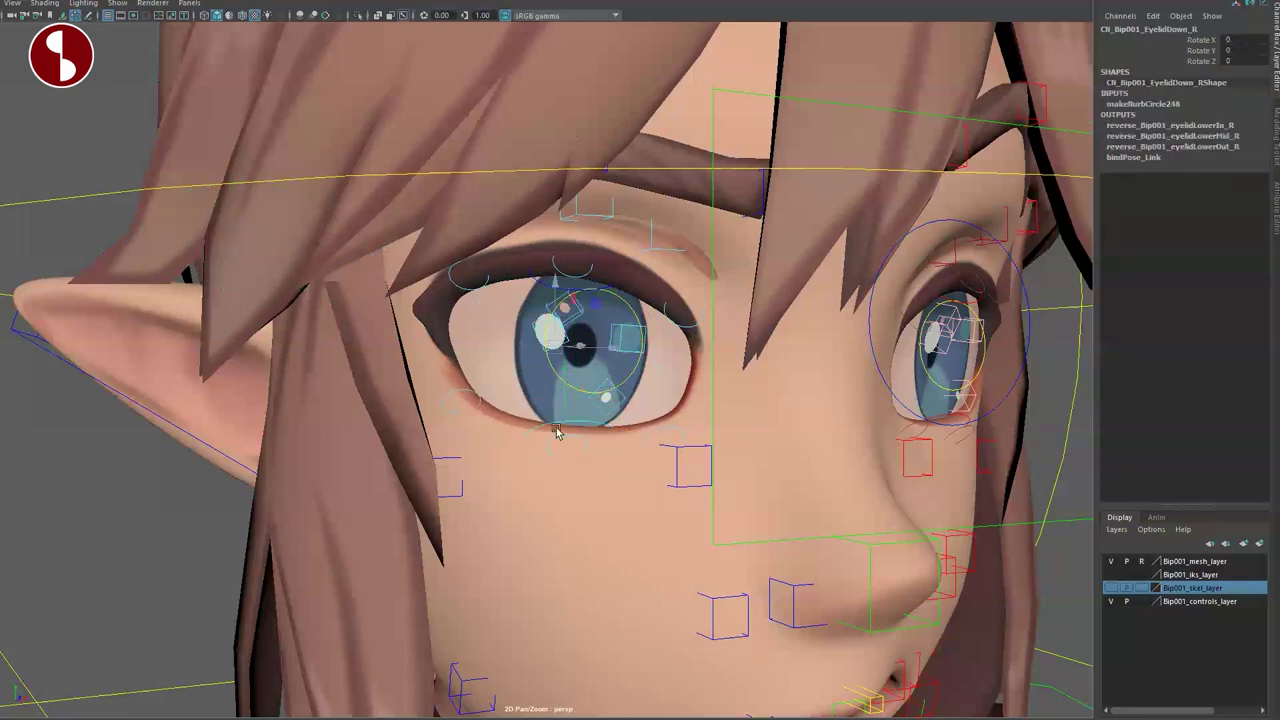
key("e")
mouse_move(570, 354)
left_mouse_down()
mouse_move(573, 302)
mouse_move(580, 368)
left_mouse_up()
key("ctrl+z")
key("q")
Step: Try adjusting the middle control of the right eye's upper eyelid
left_click(588, 273)
left_click_drag(584, 277, 567, 277)
key("w")
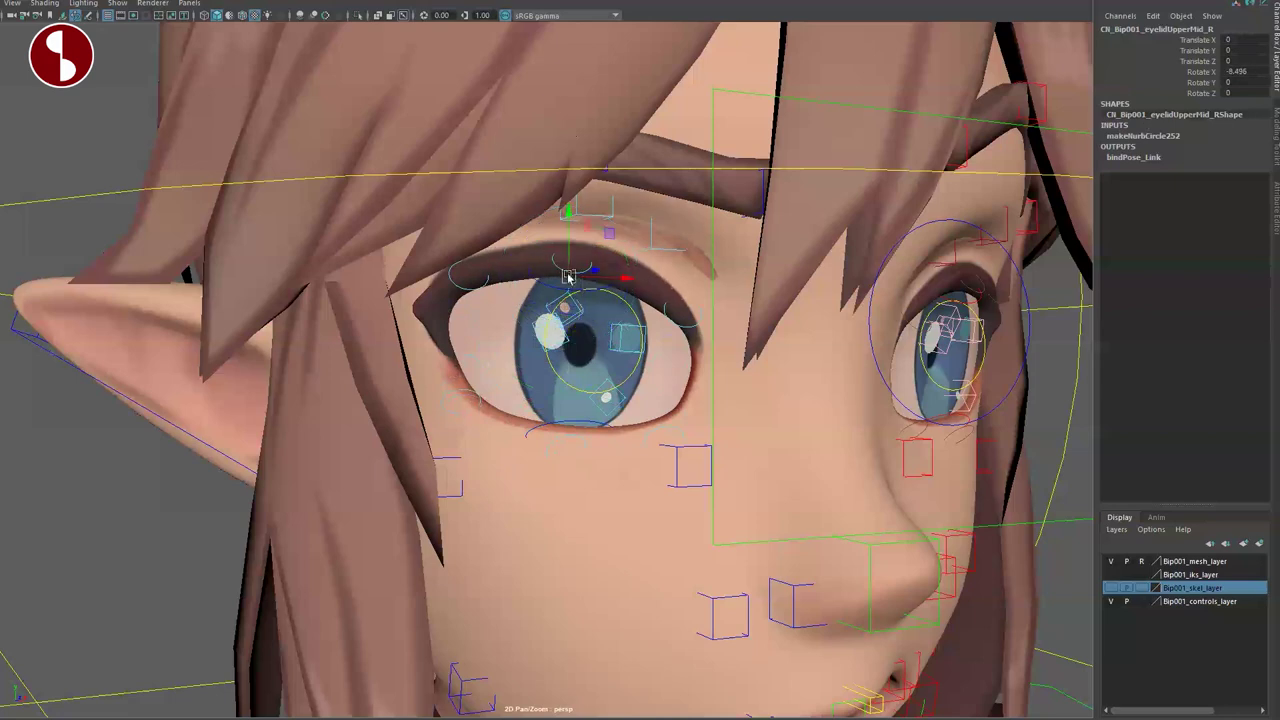
Step: Try lowering the whole right upper eyelid by rotating its main control, and undo all the eyelid changes
left_click(555, 287)
left_click(553, 285)
key("e")
left_click_drag(570, 336, 550, 307)
key("ctrl+z")
key("ctrl+z")
key("ctrl+z")
key("ctrl+z")
key("ctrl+z")
key("ctrl+z")
key("ctrl+z")
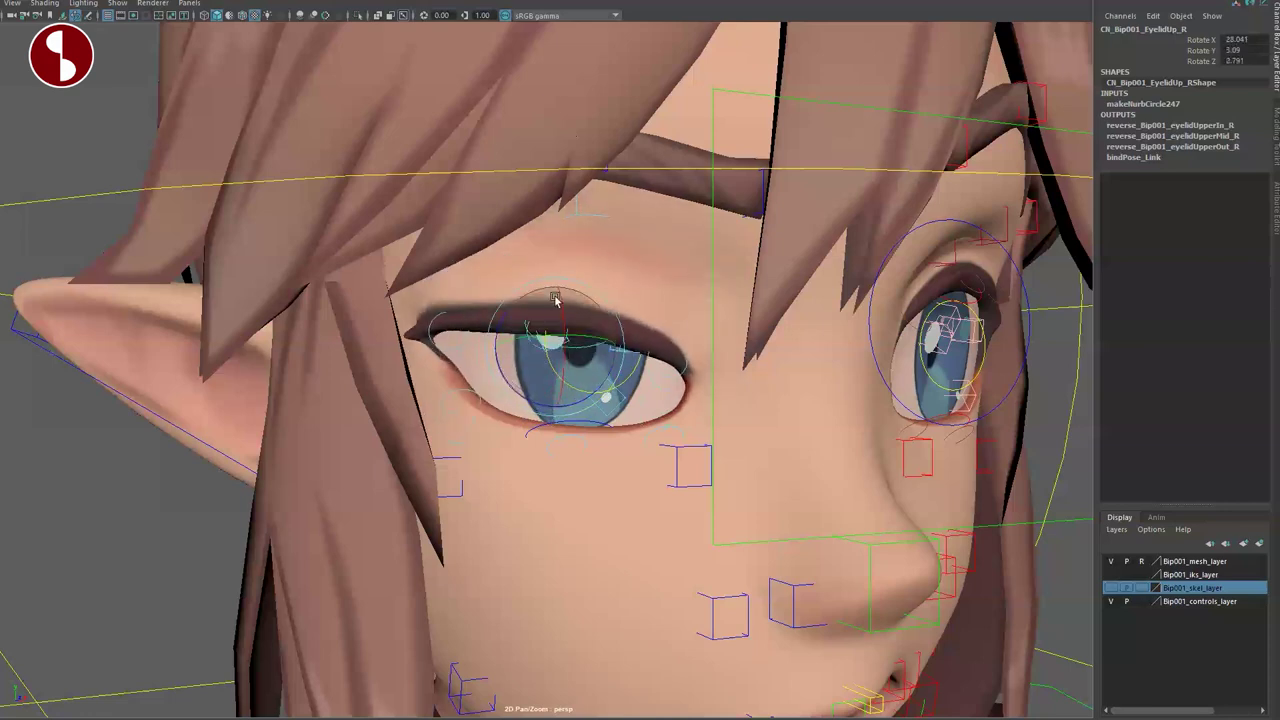
Step: Try moving the flesh control beneath the right eyebrow and undo the move
left_click_drag(672, 392, 558, 294, "alt")
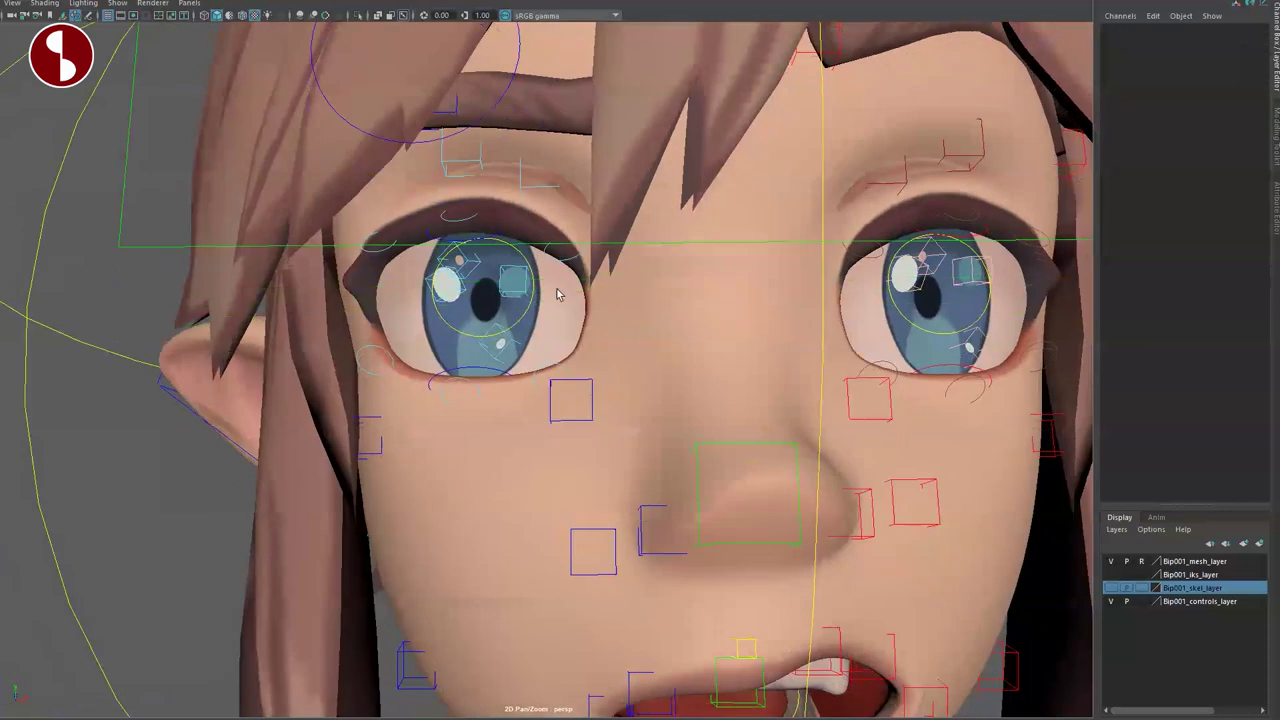
left_click(477, 164)
left_click_drag(443, 129, 546, 286, "alt")
key("ctrl+z")
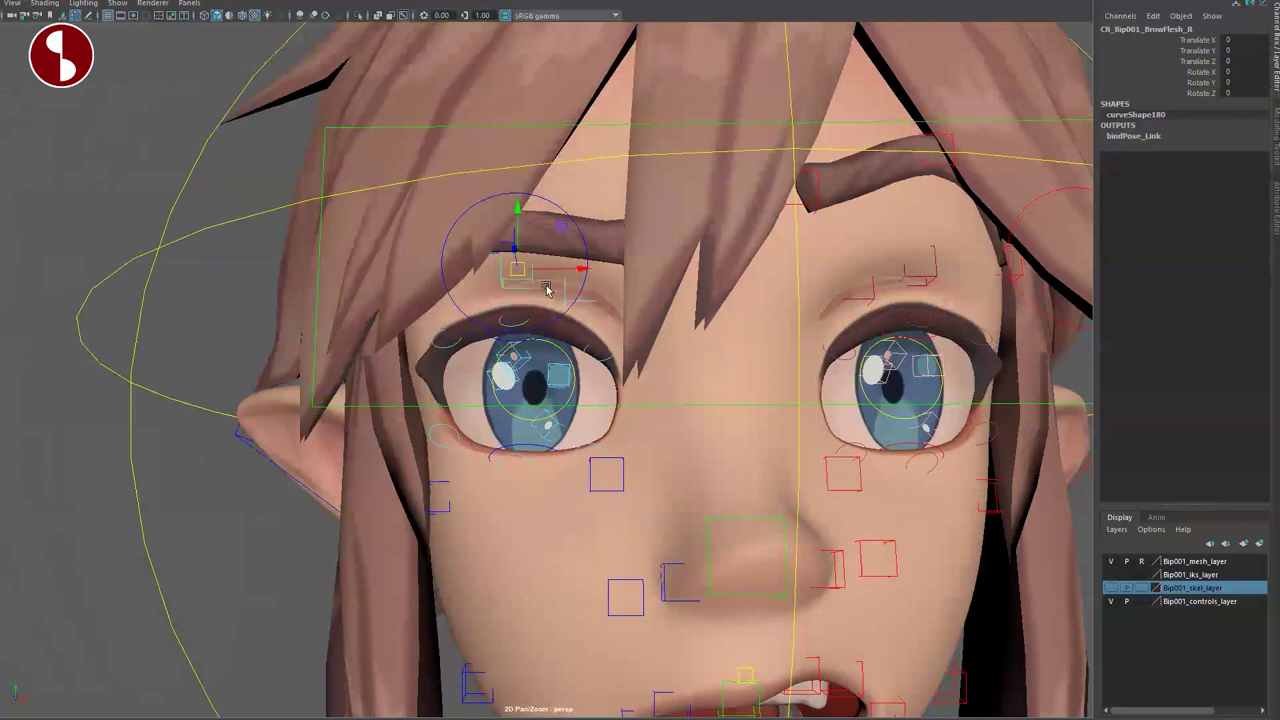
Step: Move the main eyes control up and toward the character's left
right_click_drag(546, 288, 450, 380, "alt")
left_click_drag(450, 380, 493, 469, "alt")
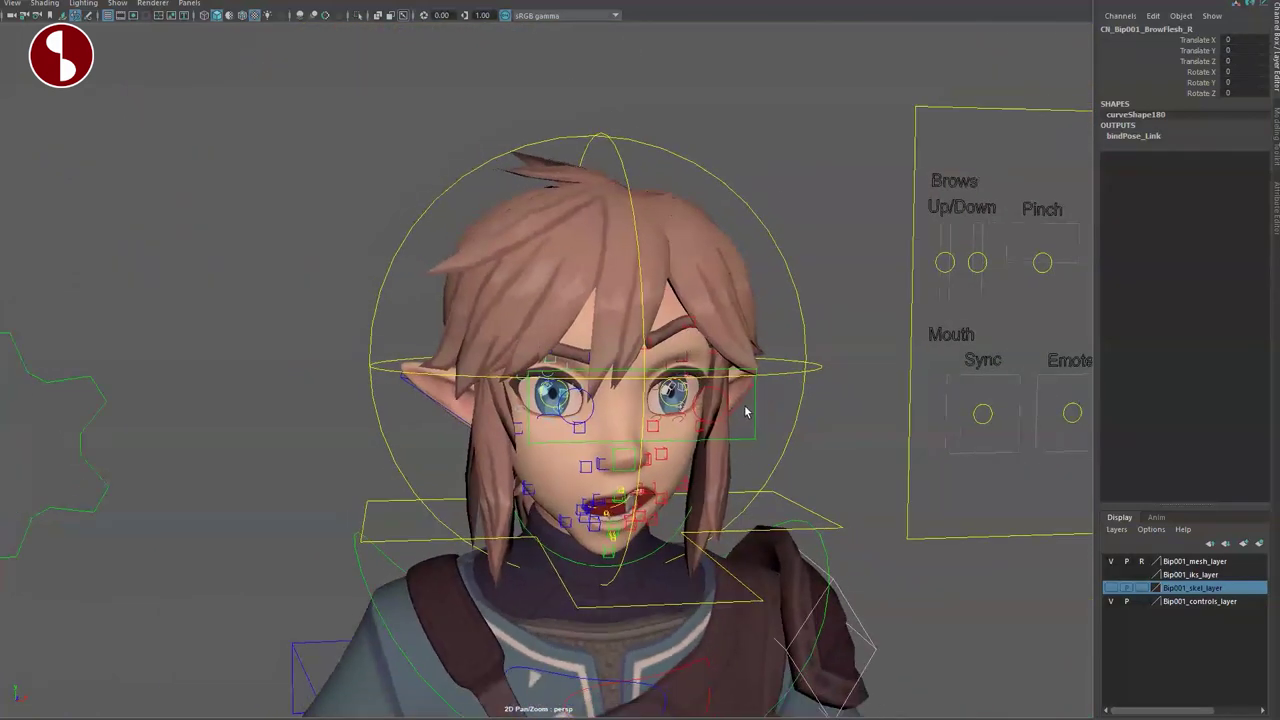
left_click(745, 411)
left_click_drag(745, 411, 698, 487, "alt")
left_click_drag(705, 410, 720, 378)
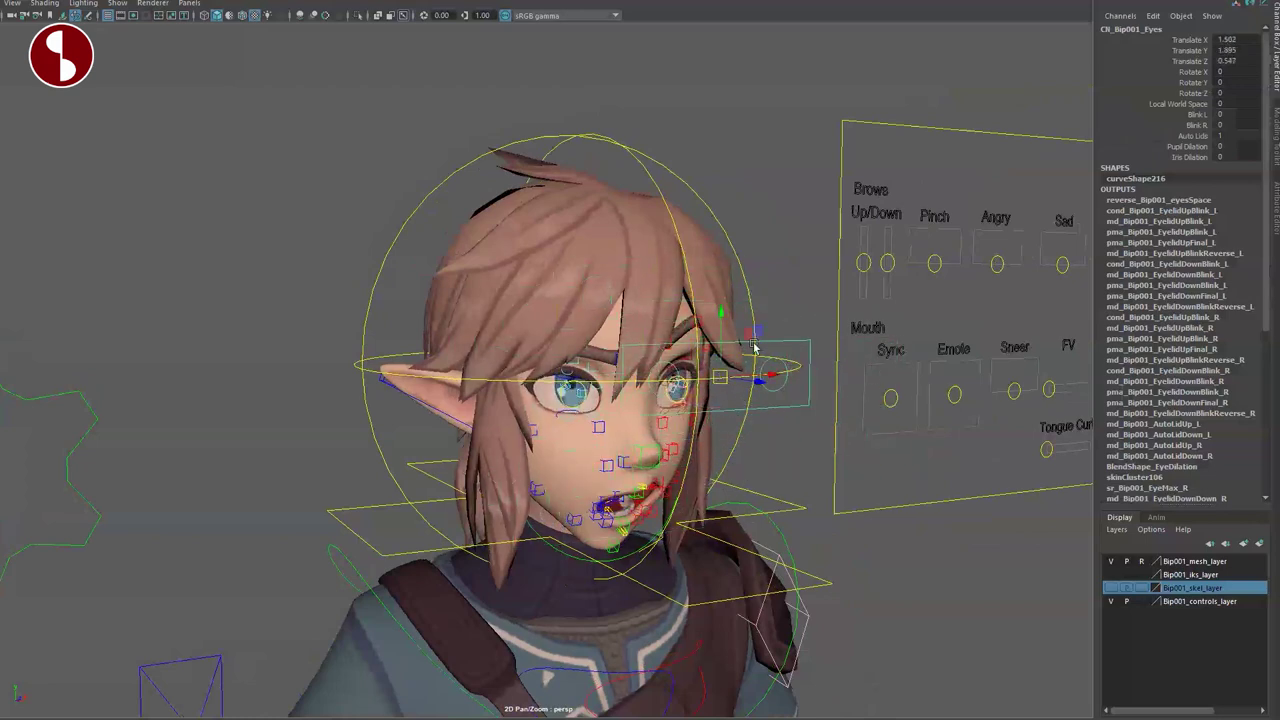
Step: Try setting the main eyes control's Auto Lids attribute to 0 and return it to 1
left_click(1153, 126)
left_click(1150, 136)
middle_click_drag(780, 134, 747, 133)
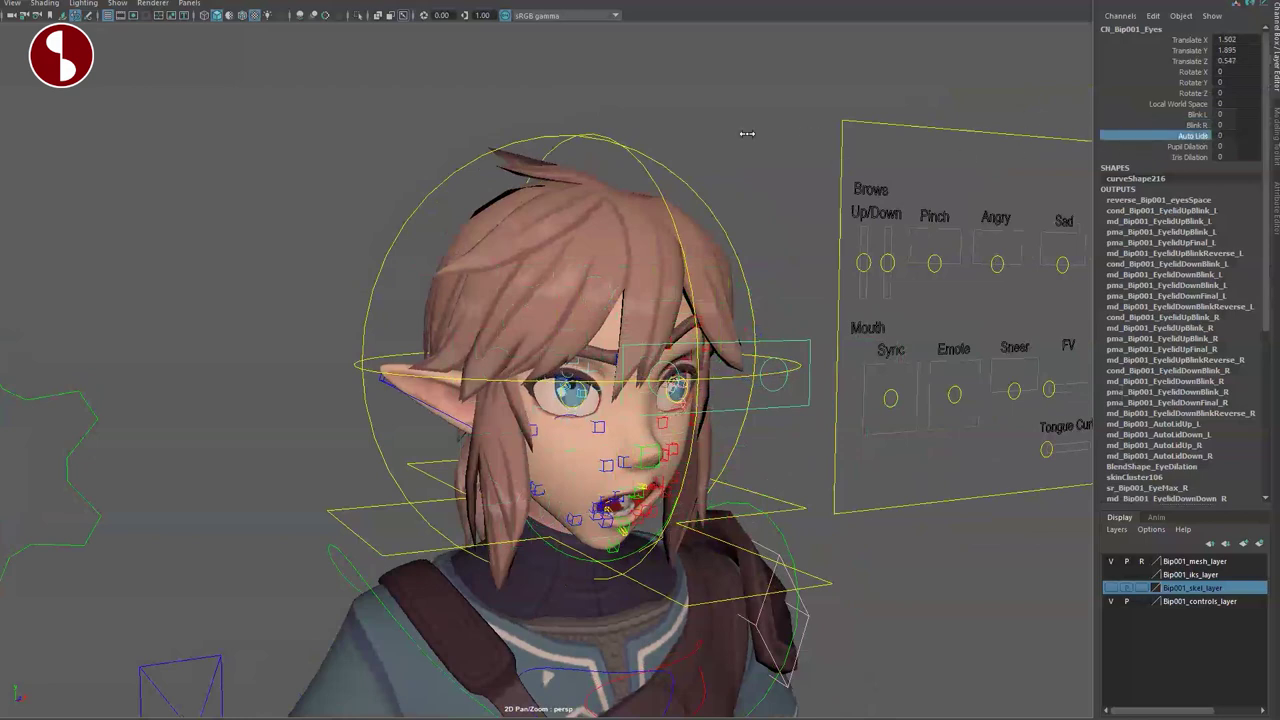
middle_click_drag(753, 425, 866, 313)
Step: Test the eyes control's Blink L, Blink R, Pupil Dilation and Iris Dilation attributes, returning each to 0
left_click_drag(1156, 114, 1155, 125)
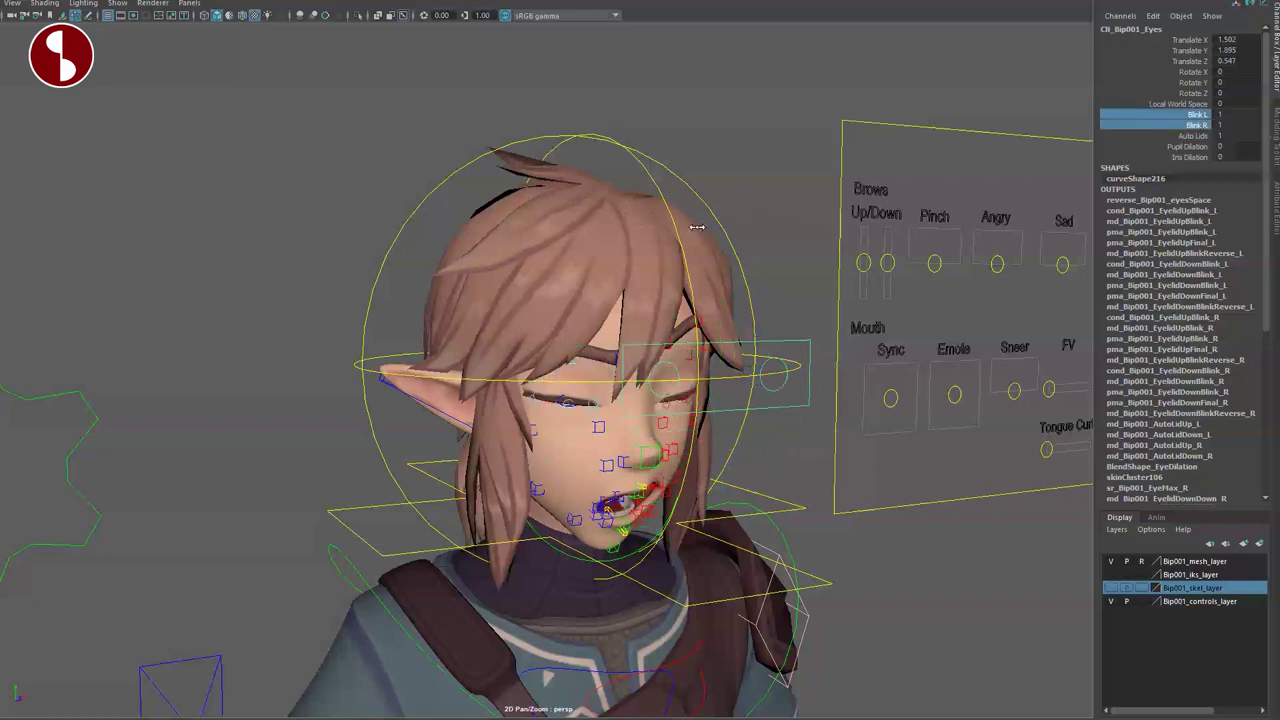
left_click(1155, 147)
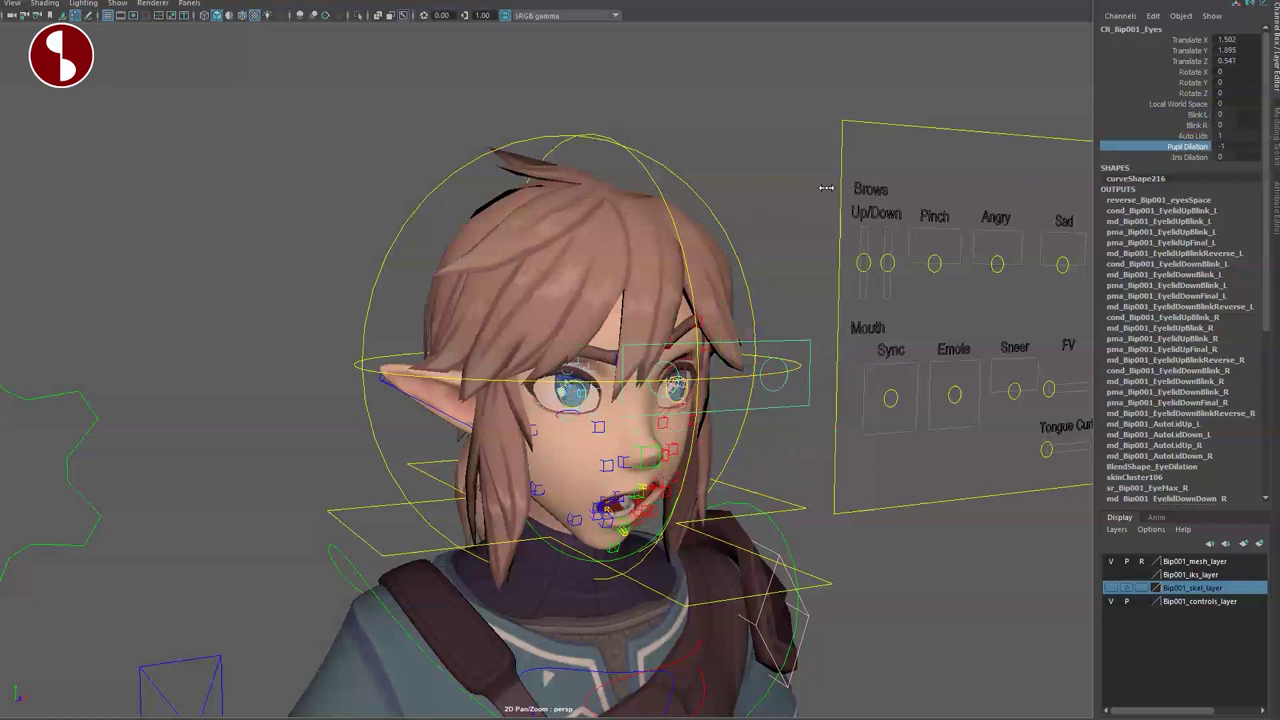
left_click(1131, 158)
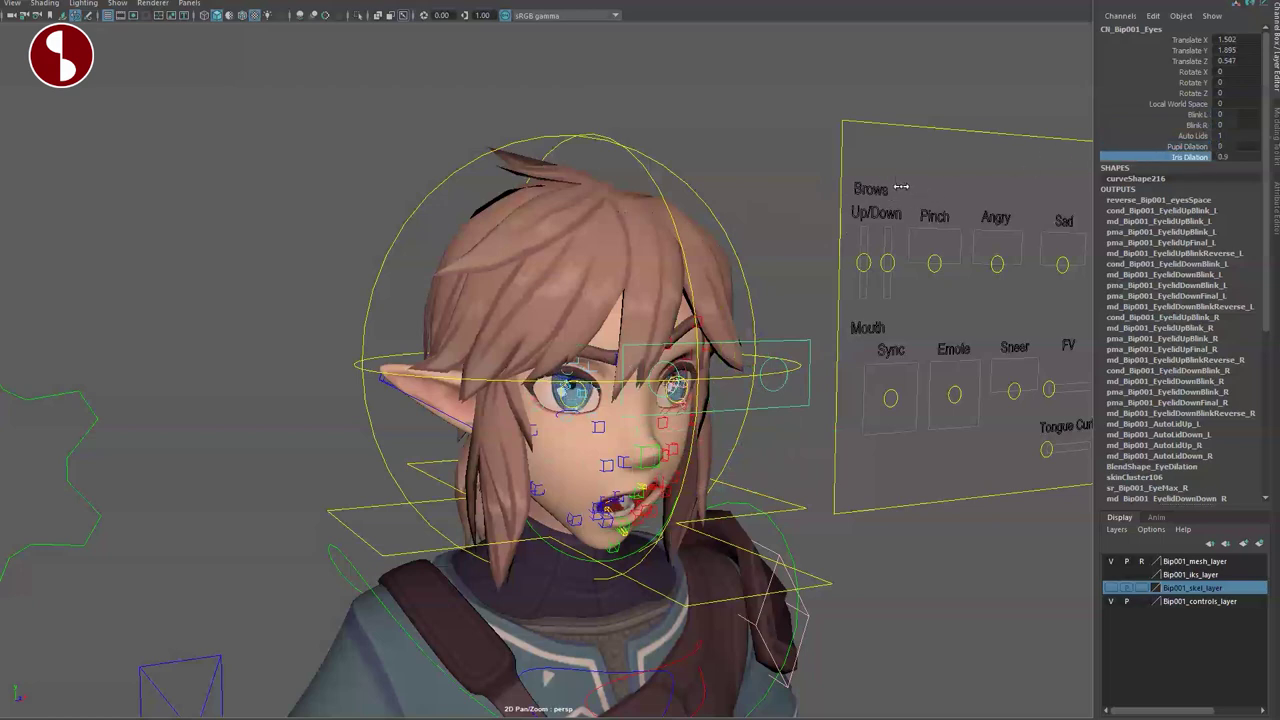
Step: Try moving the upper teeth control downward inside the open mouth and undo the move
left_click_drag(648, 445, 434, 489, "alt")
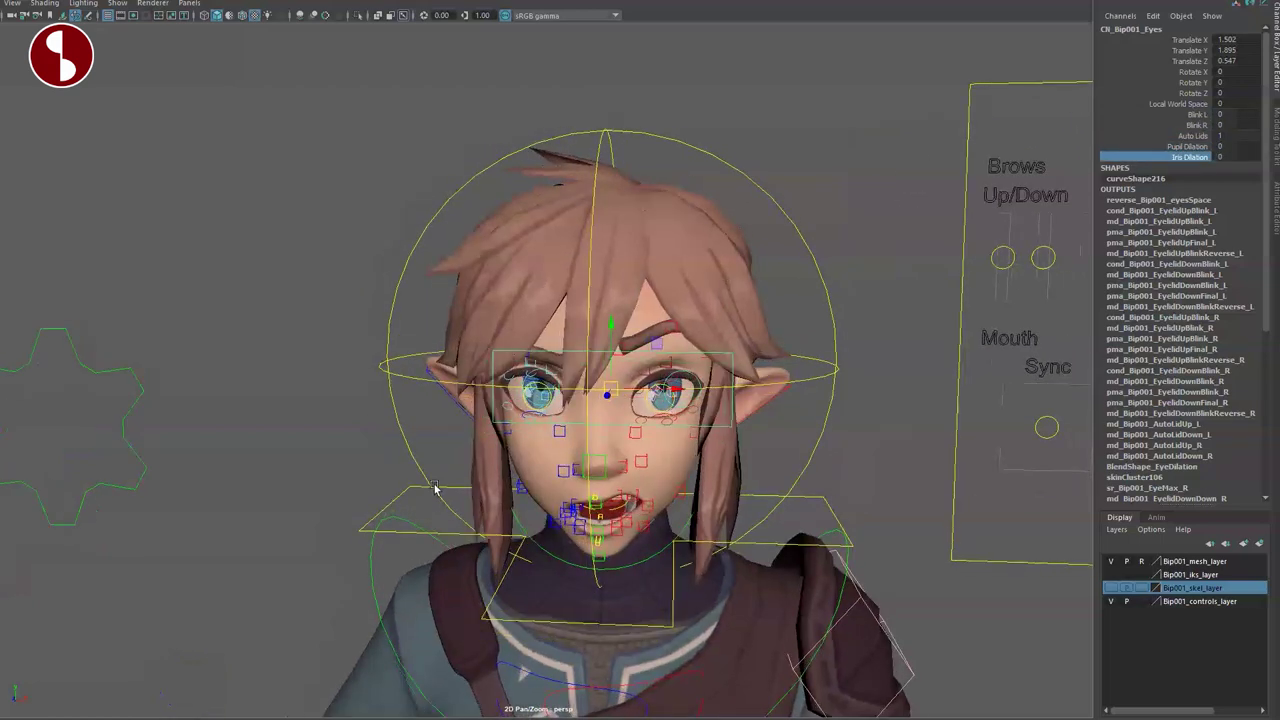
right_click_drag(434, 489, 566, 517, "alt")
left_click_drag(566, 517, 523, 474, "alt")
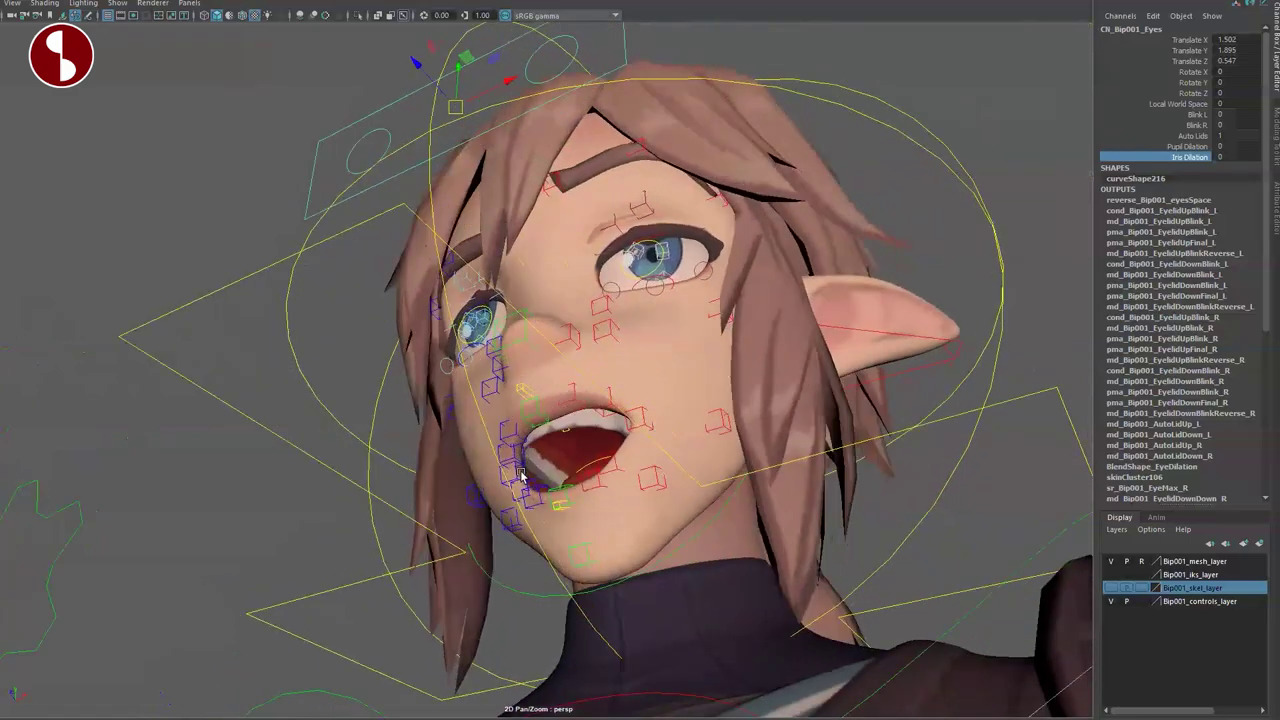
right_click_drag(523, 474, 780, 587, "alt")
left_click_drag(780, 587, 685, 468, "alt")
left_click_drag(620, 441, 607, 430, "alt")
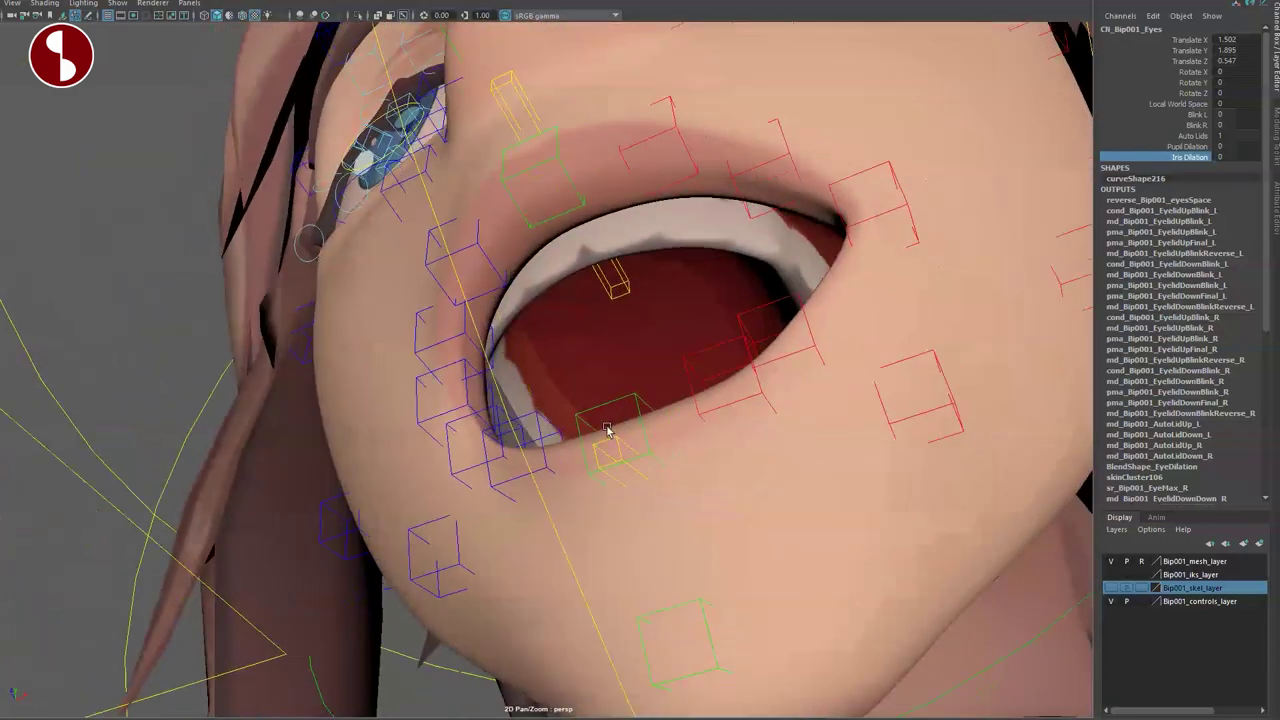
left_click(613, 297)
left_click_drag(610, 264, 620, 335)
left_click_drag(620, 335, 726, 523, "alt")
key("ctrl+z")
Step: Raise the lower teeth control in the mouth, try rotating it, and undo only the rotation
right_click_drag(726, 523, 580, 374, "alt")
left_click_drag(580, 374, 600, 484, "alt")
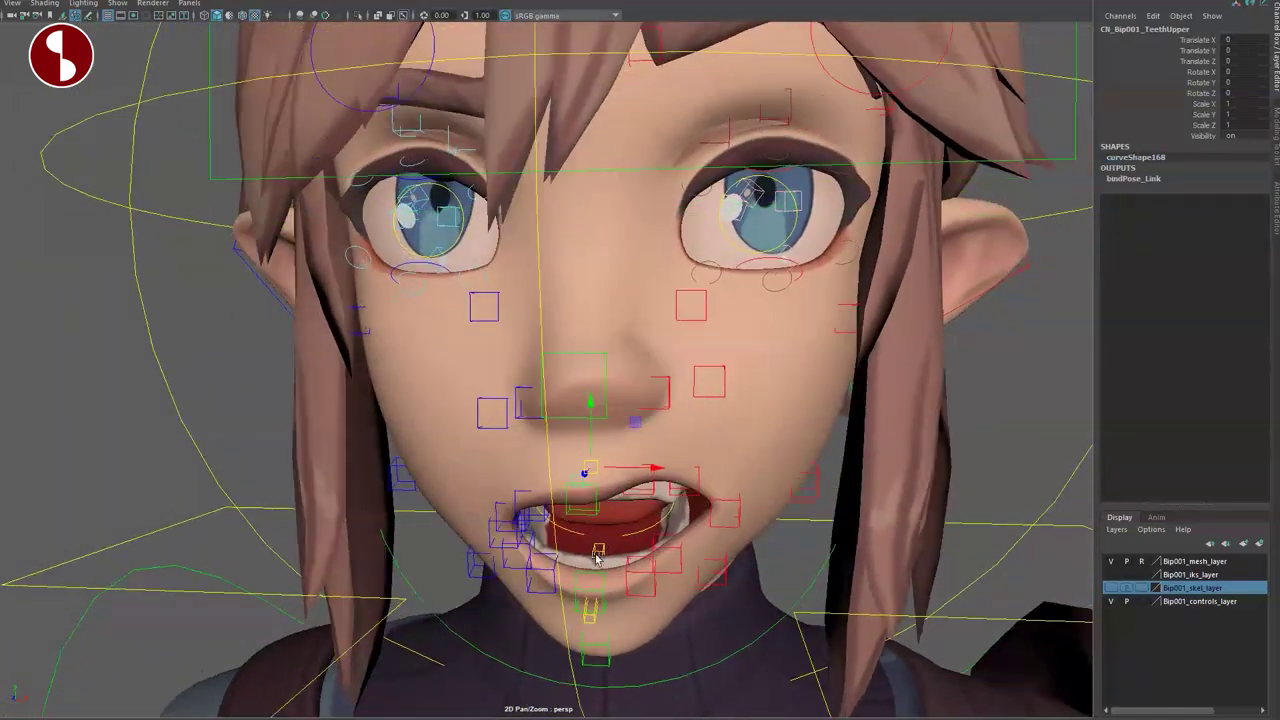
left_click_drag(600, 562, 682, 605)
key("ctrl+z")
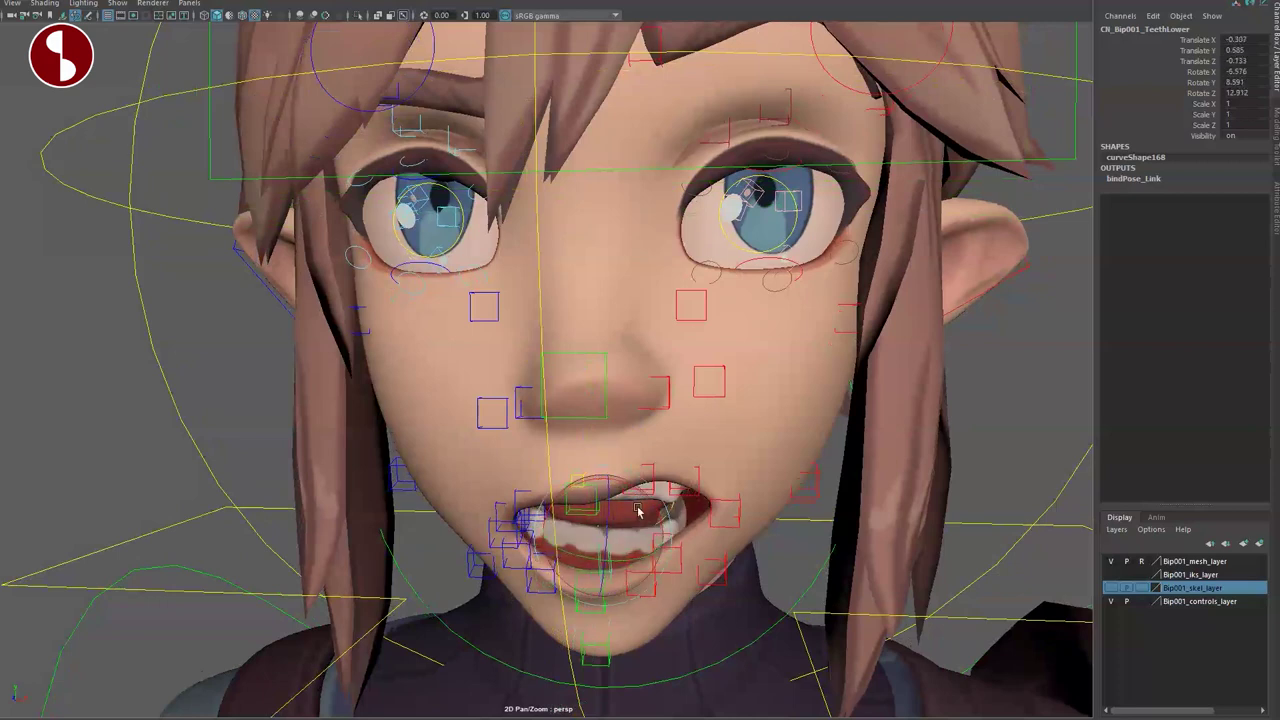
Step: Select the left IK hand control and move the hand upward beside the hip
right_click_drag(634, 573, 390, 445, "alt")
left_click_drag(512, 512, 590, 515, "alt")
right_click_drag(520, 500, 371, 443, "alt")
middle_click_drag(532, 543, 518, 523, "alt")
scroll(560, 540, "up", 8)
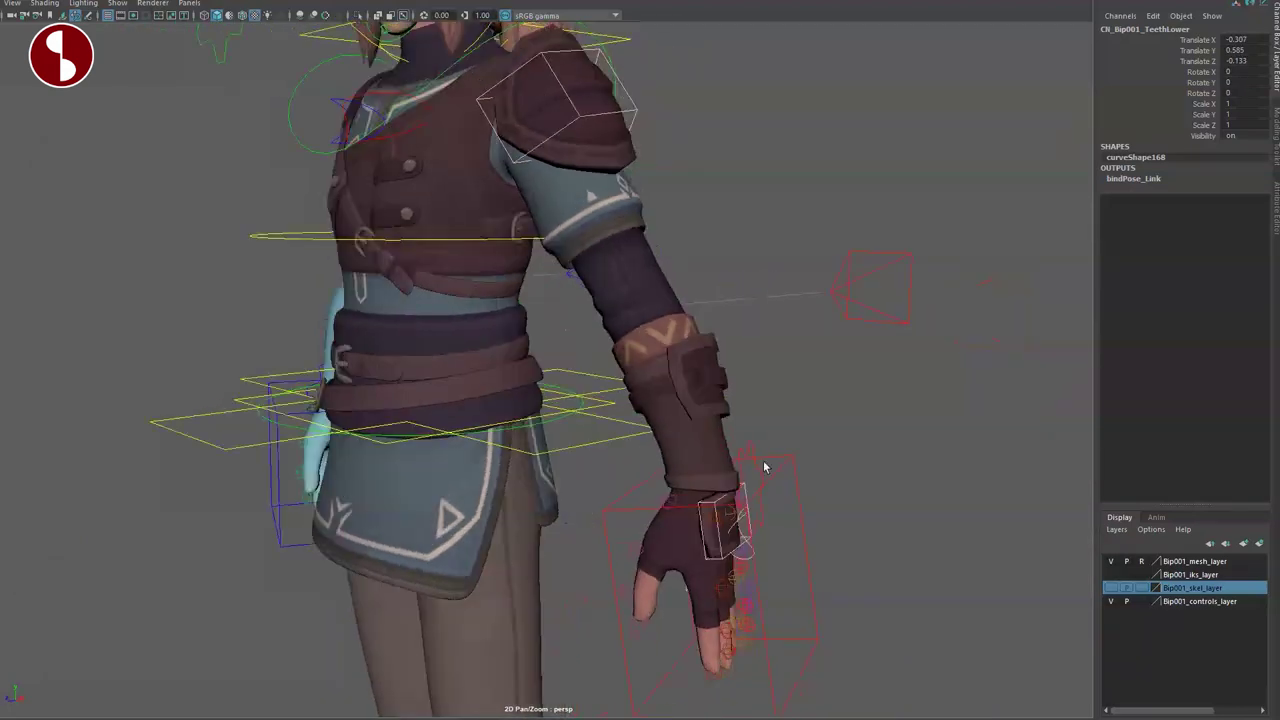
left_click_drag(655, 560, 600, 515, "alt")
middle_click_drag(600, 515, 583, 406, "alt")
right_click_drag(583, 406, 660, 409, "alt")
left_click(721, 420)
left_click_drag(605, 455, 455, 398, "alt")
left_click_drag(549, 333, 553, 264)
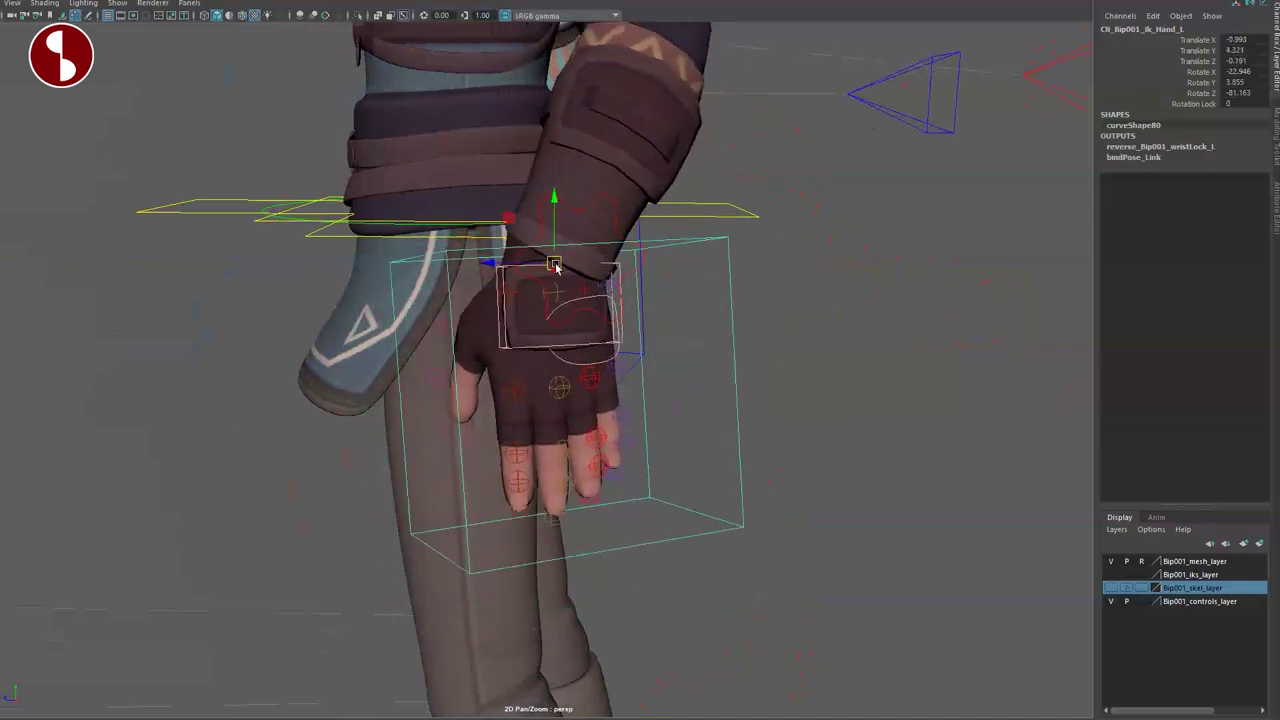
Step: Set the left IK hand control's Rotation Lock to 1 and move the hand up and forward
left_click_drag(470, 360, 571, 383, "alt")
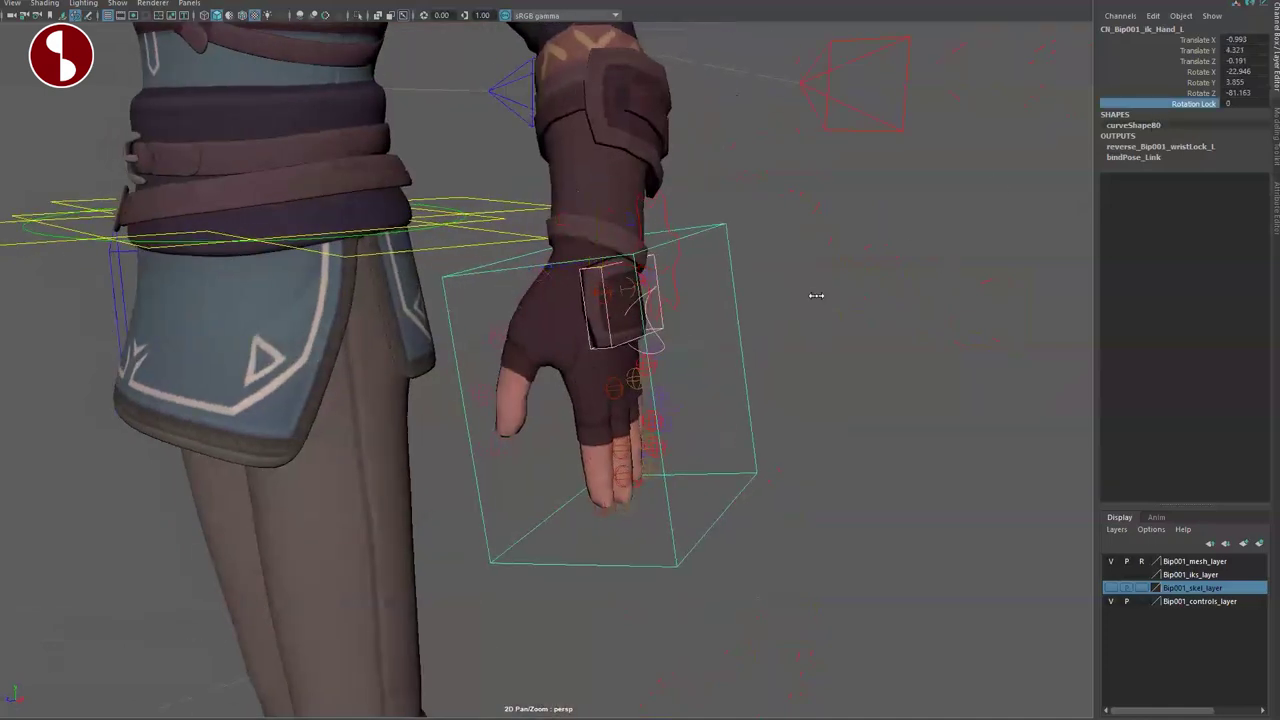
middle_click_drag(816, 296, 931, 313)
left_click_drag(830, 375, 655, 455, "alt")
middle_click_drag(655, 455, 737, 537, "alt")
right_click_drag(737, 537, 643, 470, "alt")
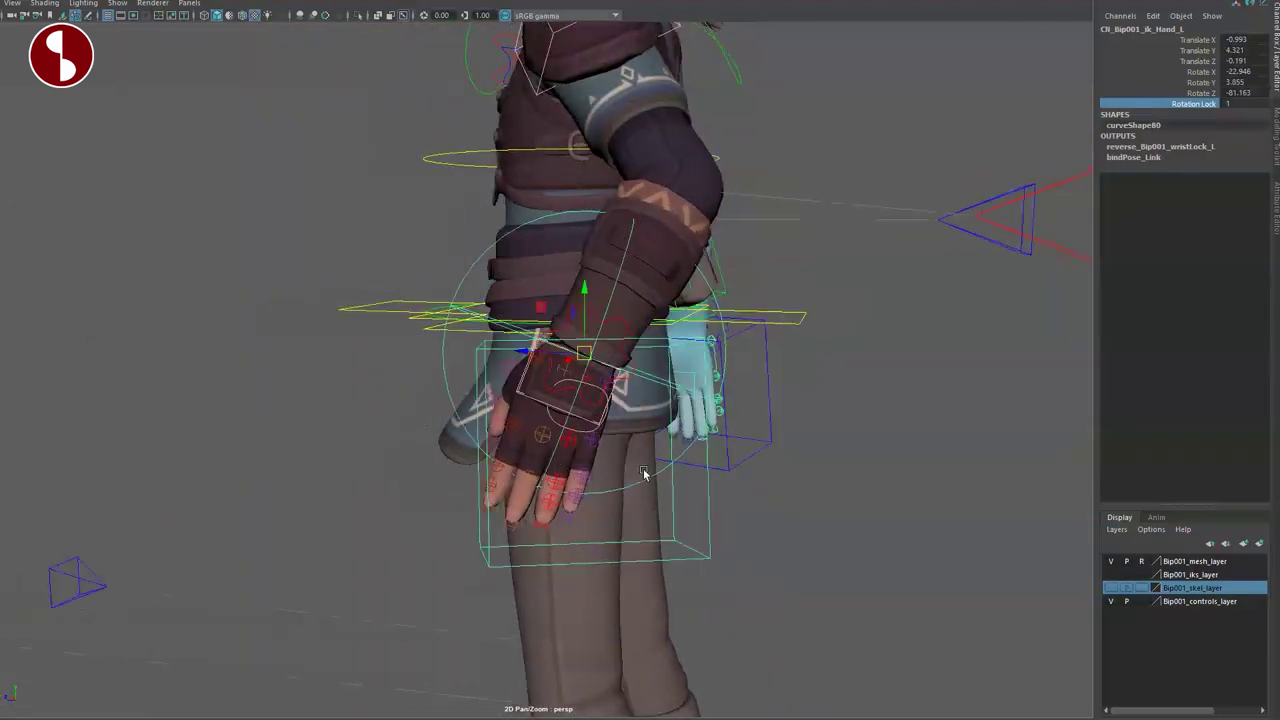
left_click_drag(582, 333, 513, 229)
middle_click_drag(508, 314, 637, 500, "alt")
right_click_drag(637, 500, 817, 543, "alt")
left_click_drag(817, 543, 755, 555, "alt")
middle_click_drag(755, 555, 683, 491, "alt")
right_click_drag(683, 491, 705, 515, "alt")
left_click_drag(705, 515, 743, 461, "alt")
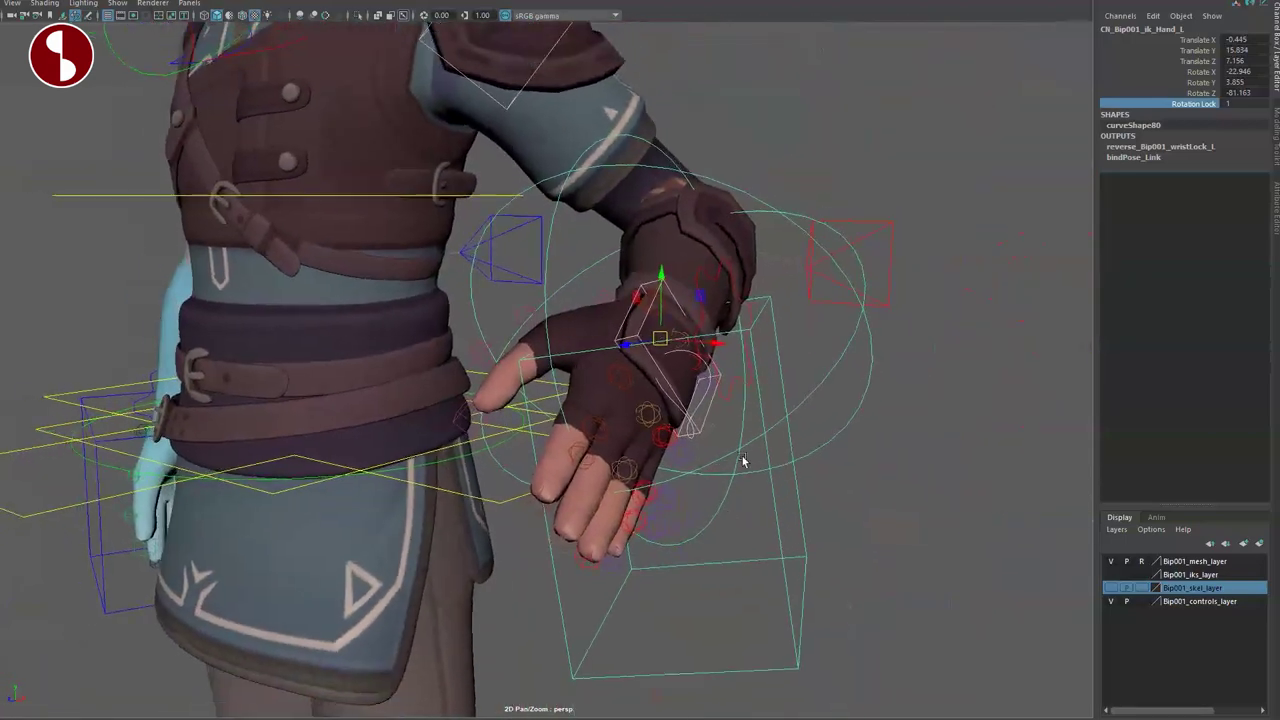
Step: Select the left arm's pole vector control and examine its attributes and position behind the elbow
left_click(892, 252)
left_click_drag(926, 263, 850, 470, "alt")
right_click_drag(850, 470, 765, 440, "alt")
left_click_drag(765, 440, 726, 368, "alt")
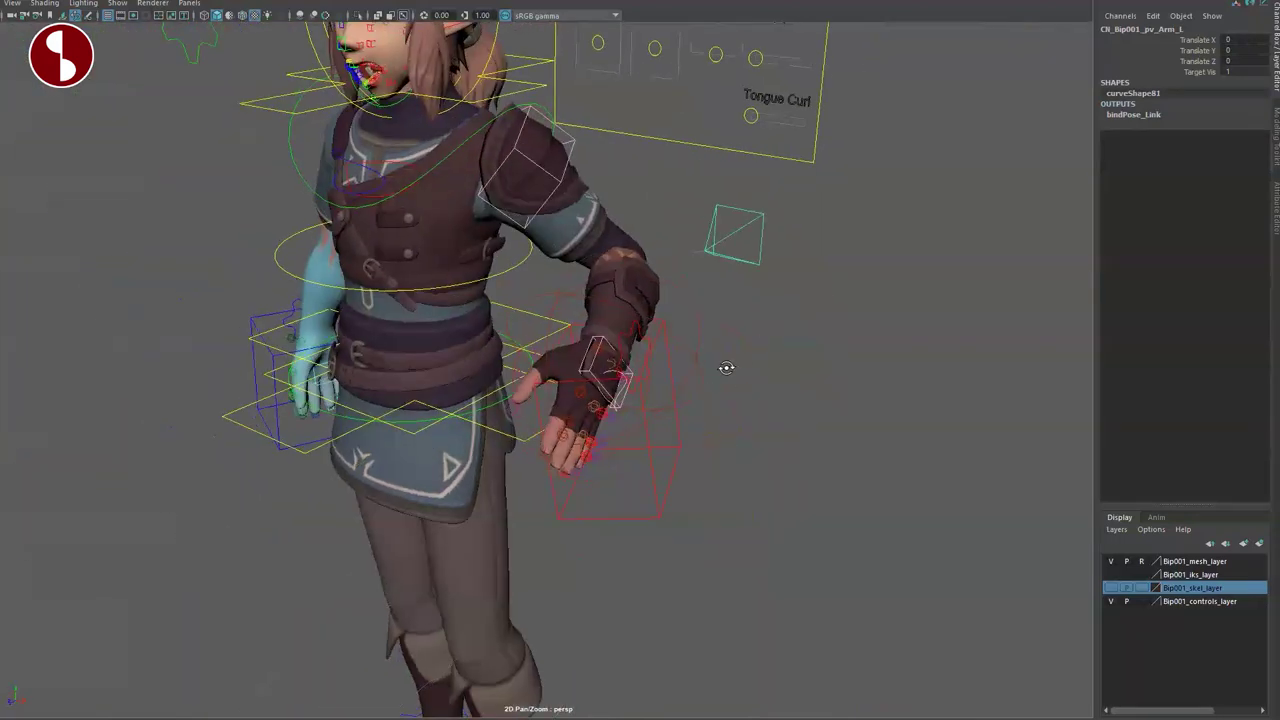
right_click_drag(666, 445, 829, 523, "alt")
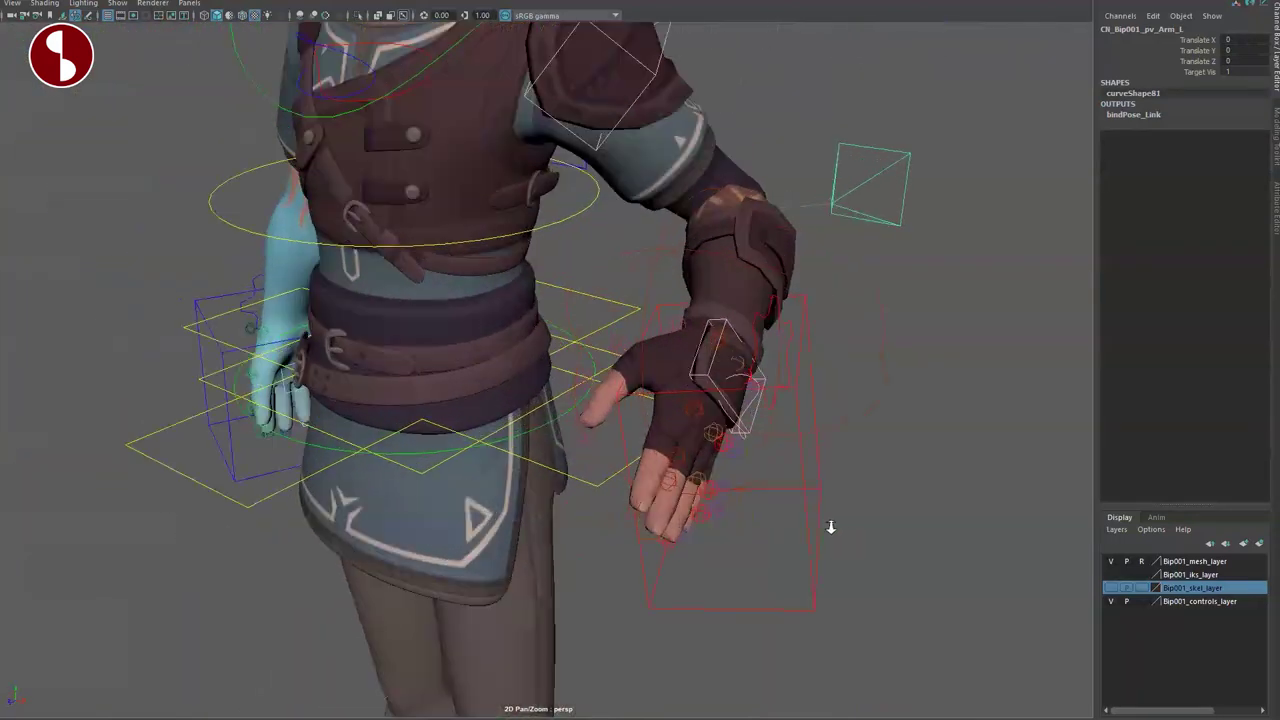
Step: Try rotating the left hand with its IK hand rotation control and undo the rotation
left_click(818, 472)
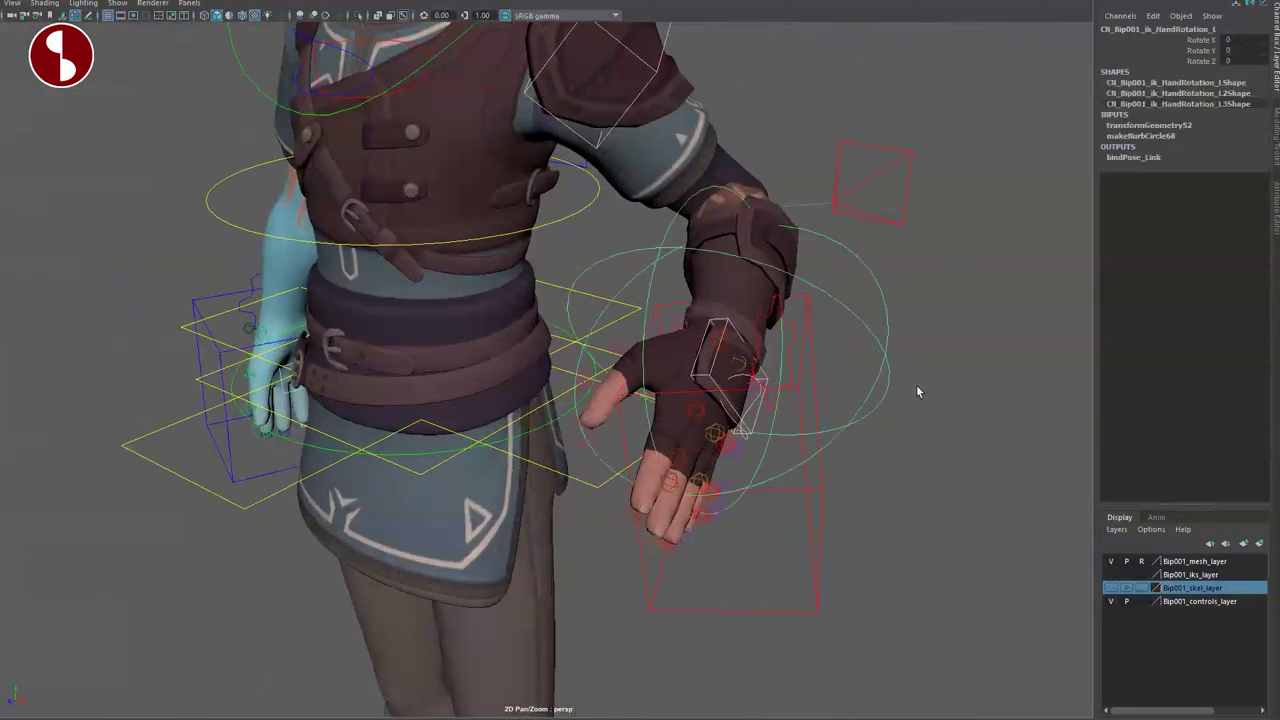
key("e")
mouse_move(720, 363)
left_mouse_down()
mouse_move(749, 366)
mouse_move(737, 380)
mouse_move(720, 352)
left_mouse_up()
key("ctrl+z")
Step: Set the left IK hand control's Rotation Lock to 0 and lower the hand beside the hip
left_click(811, 567)
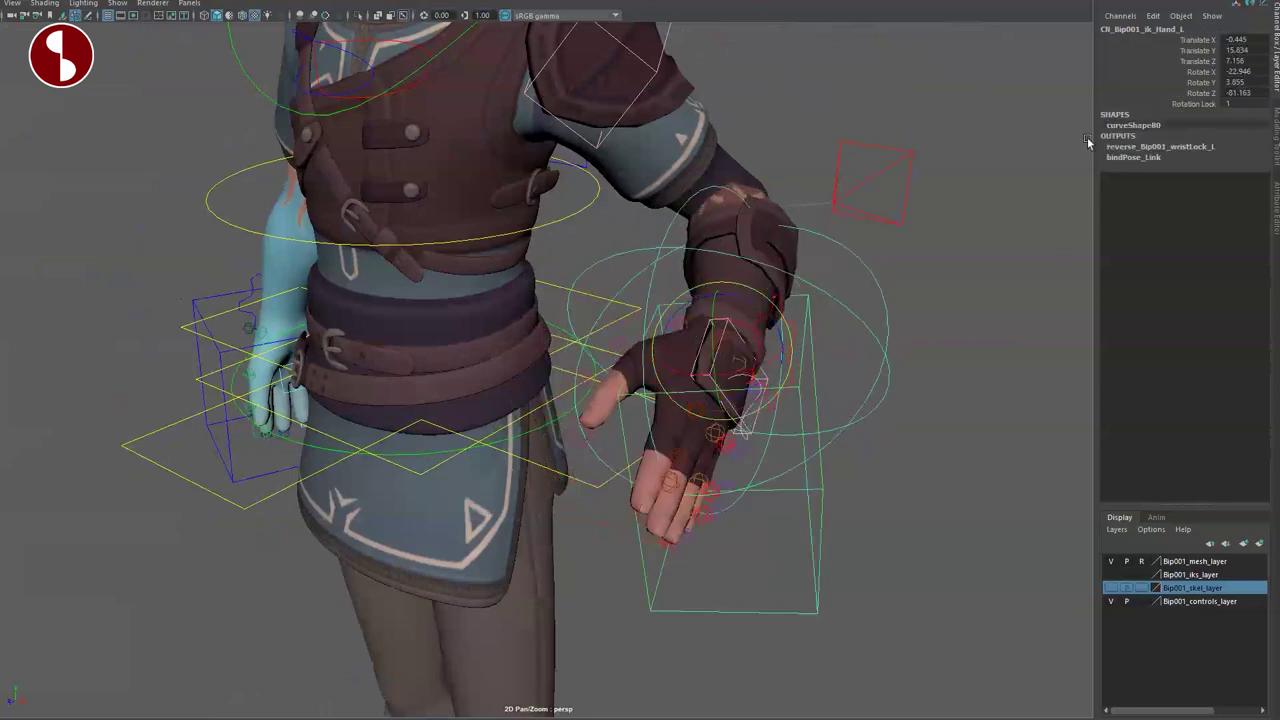
middle_click_drag(852, 350, 834, 350)
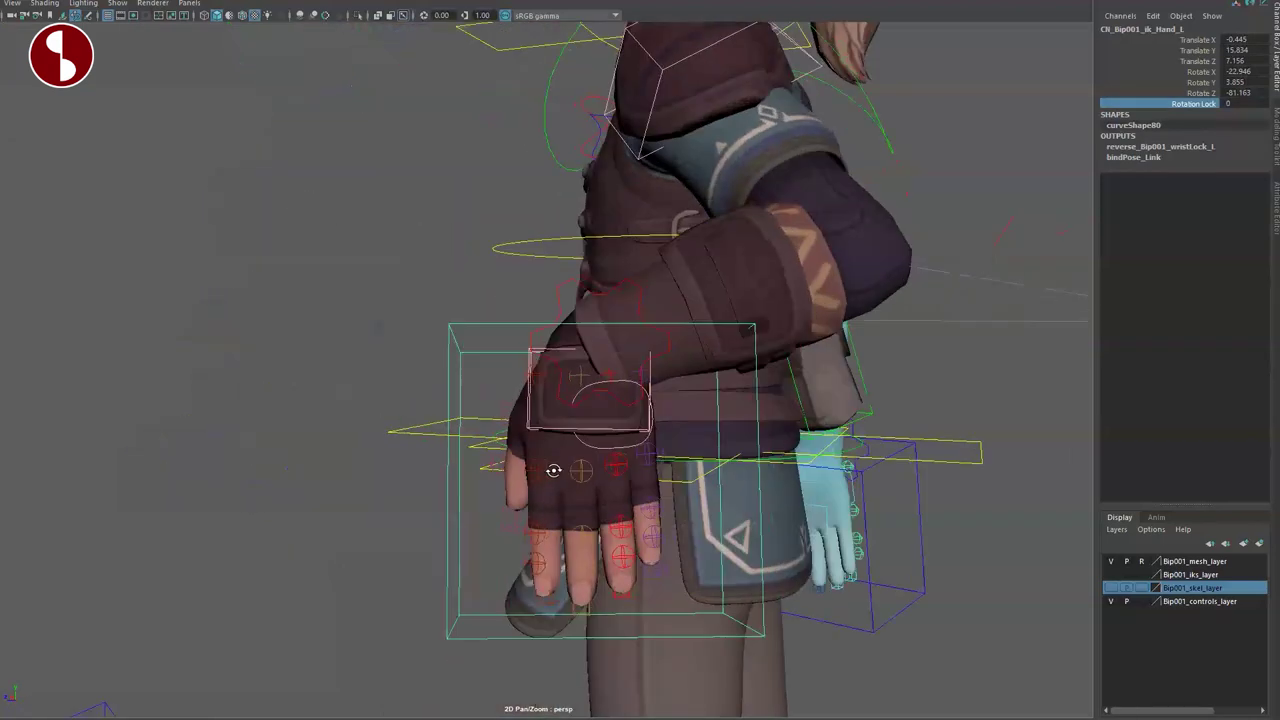
left_click_drag(586, 471, 795, 424, "alt")
middle_click_drag(783, 446, 577, 323, "alt")
left_click_drag(617, 317, 574, 378)
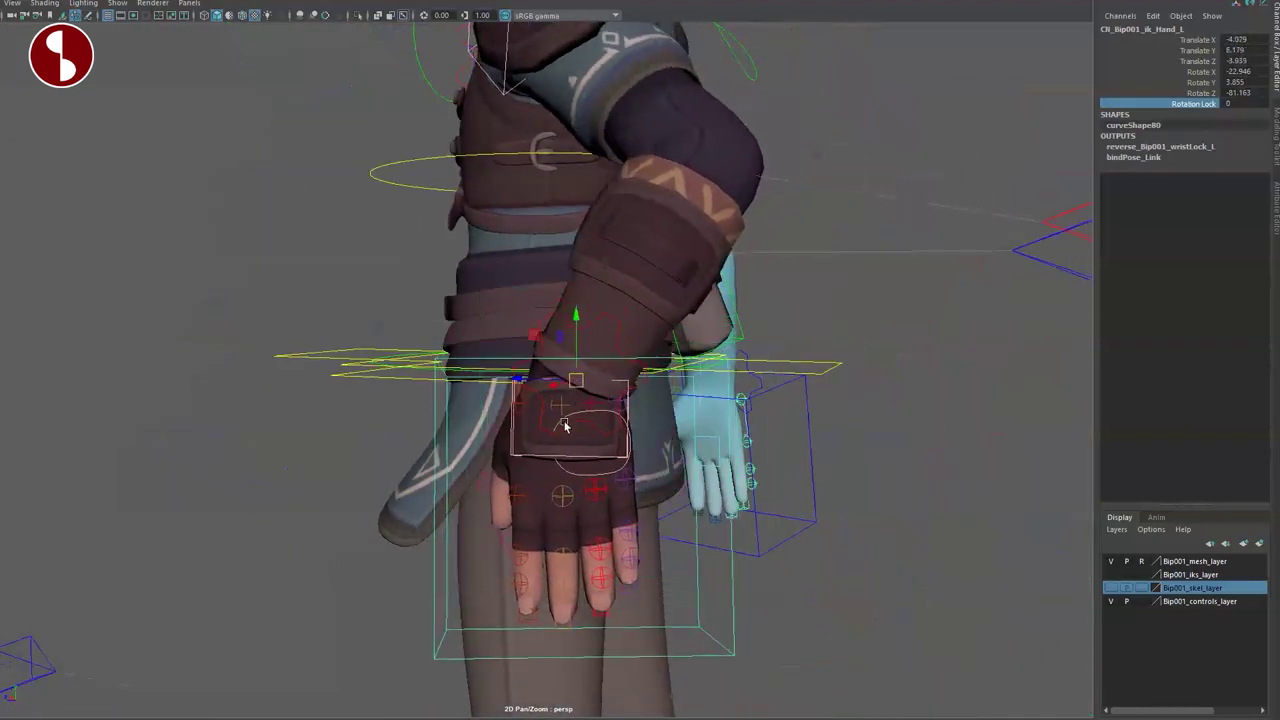
Step: Move the left IK hand control outward, away from the hip
left_click_drag(563, 423, 716, 456, "alt")
right_click_drag(716, 456, 866, 478, "alt")
middle_click_drag(866, 478, 664, 435, "alt")
left_click_drag(557, 307, 700, 313)
key("e")
left_click_drag(726, 380, 773, 541, "alt")
Step: Select the left pinky's joint controls together and rotate them to about 24.3 on Z
left_click(864, 466)
left_click_drag(864, 466, 814, 493, "alt")
left_click(863, 462)
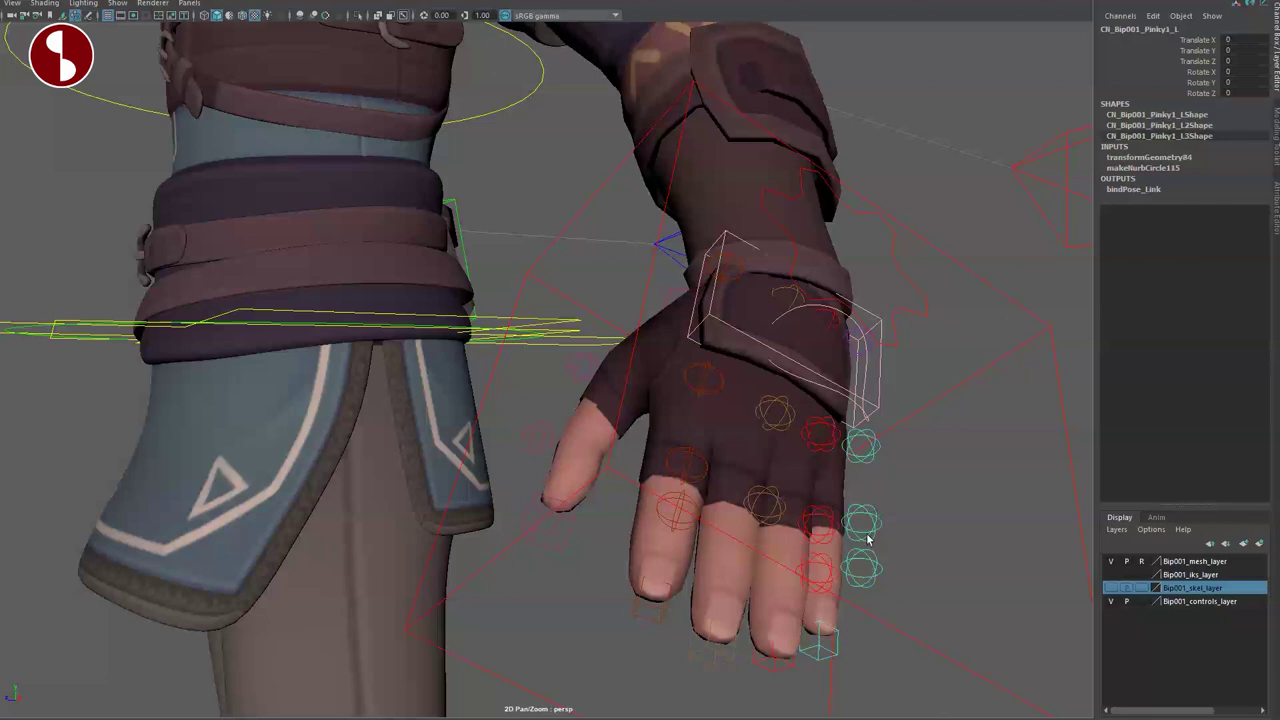
left_click(873, 518, "shift")
left_click_drag(868, 508, 817, 499)
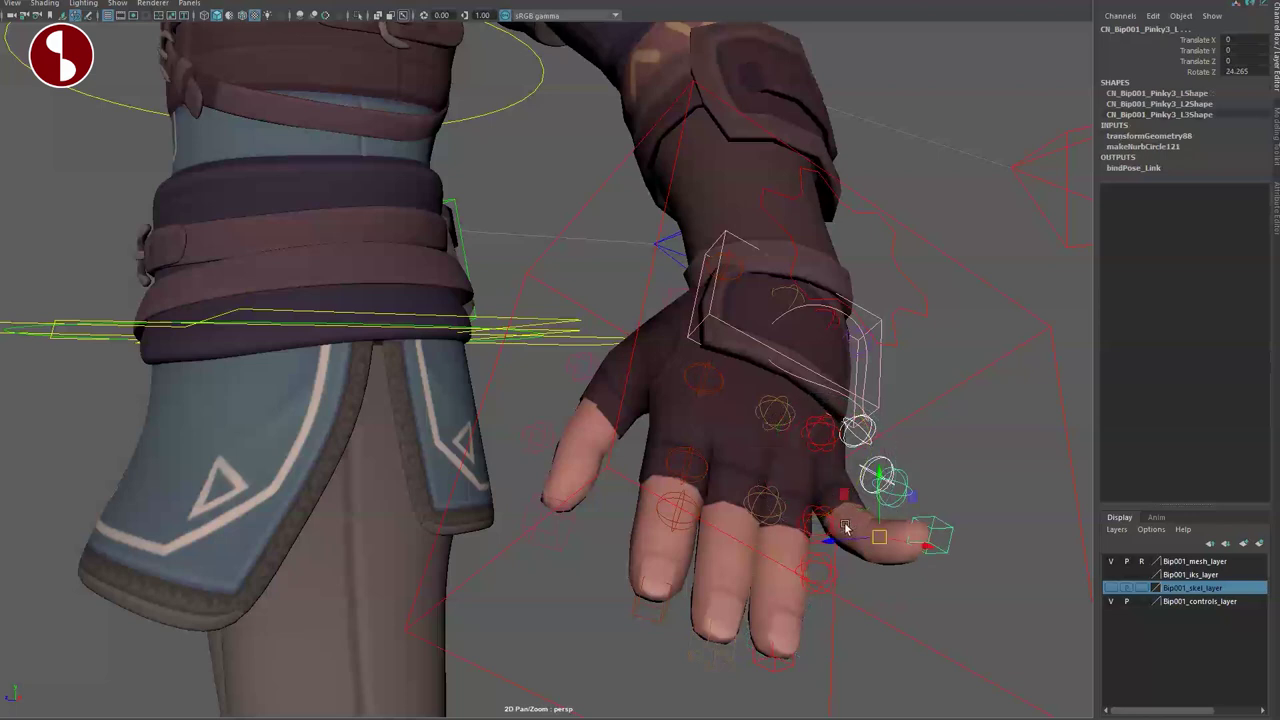
Step: Try moving the left pinky's joint controls and undo the finger's pose changes
mouse_move(898, 512)
middle_mouse_down()
mouse_move(905, 542)
mouse_move(920, 518)
middle_mouse_up()
key("ctrl+z")
key("ctrl+z")
key("ctrl+z")
key("ctrl+z")
Step: Try rotating the left hand's cup control in different directions and undo each rotation
left_click_drag(699, 548, 704, 557, "alt")
left_click(776, 452)
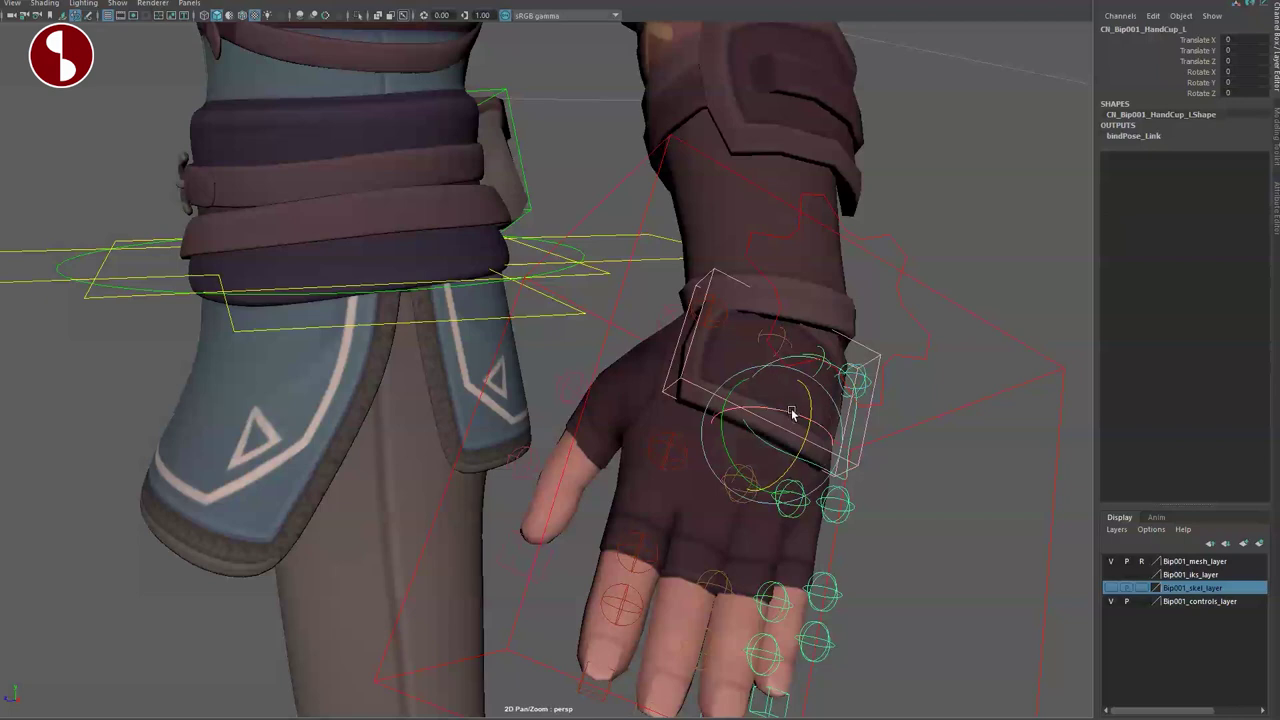
left_click_drag(685, 470, 713, 375, "alt")
mouse_move(737, 333)
left_mouse_down()
mouse_move(748, 343)
mouse_move(728, 322)
left_mouse_up()
key("ctrl+z")
left_click_drag(643, 430, 686, 466, "alt")
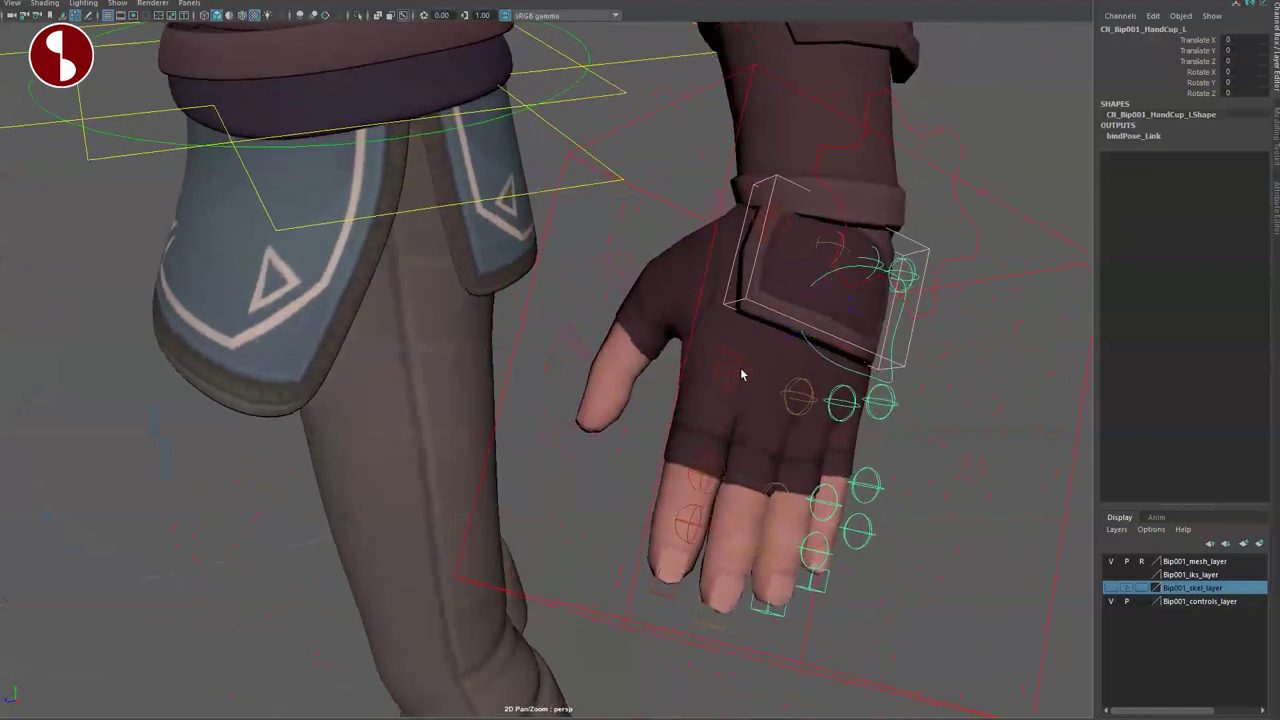
left_click_drag(743, 371, 757, 382, "alt")
left_click(829, 369)
left_click_drag(739, 300, 767, 387)
key("ctrl+z")
Step: Try rotating the shoulder pad control in two directions and undo both rotations
left_click_drag(814, 351, 749, 314, "alt")
middle_click_drag(646, 203, 648, 426, "alt")
left_click(498, 259)
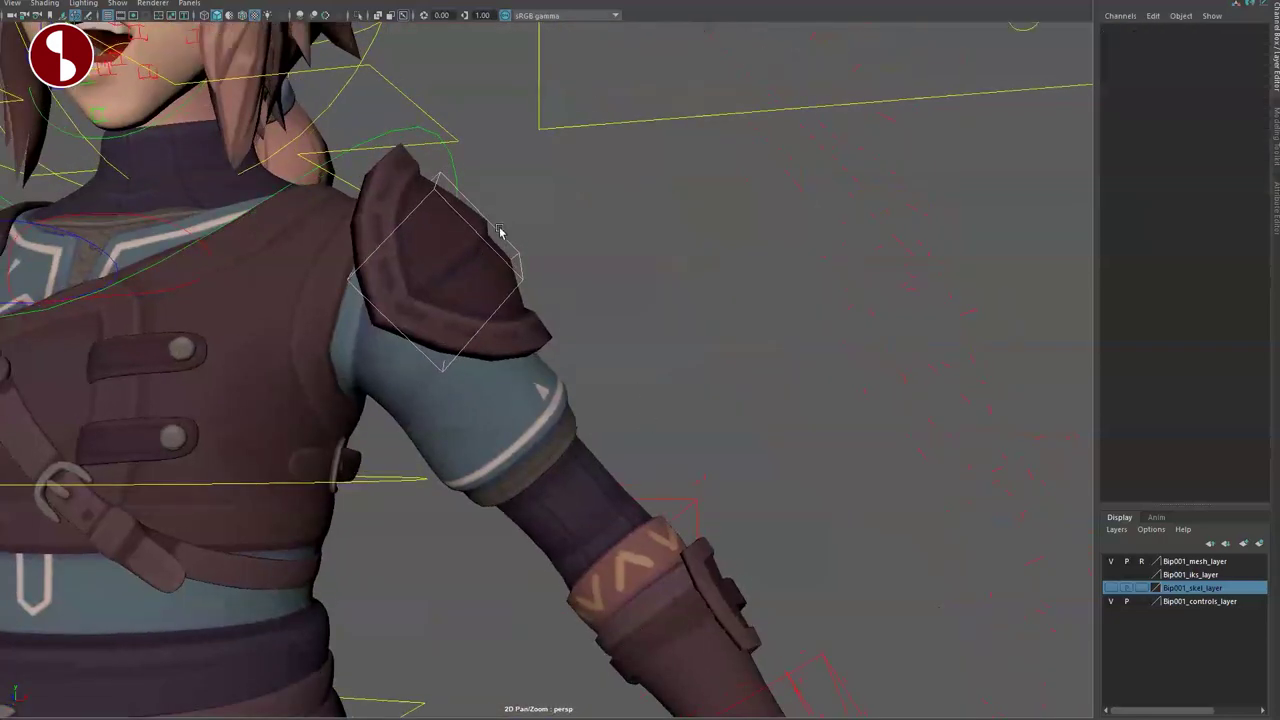
left_click(503, 237)
left_click_drag(450, 251, 554, 213)
key("ctrl+z")
left_click_drag(617, 329, 476, 360, "alt")
left_click_drag(557, 269, 426, 212)
key("ctrl+z")
Step: Switch the left arm to FK by setting its arm settings control's FK IK attribute to 0
left_click_drag(474, 380, 805, 382, "alt")
middle_click_drag(648, 343, 752, 377, "alt")
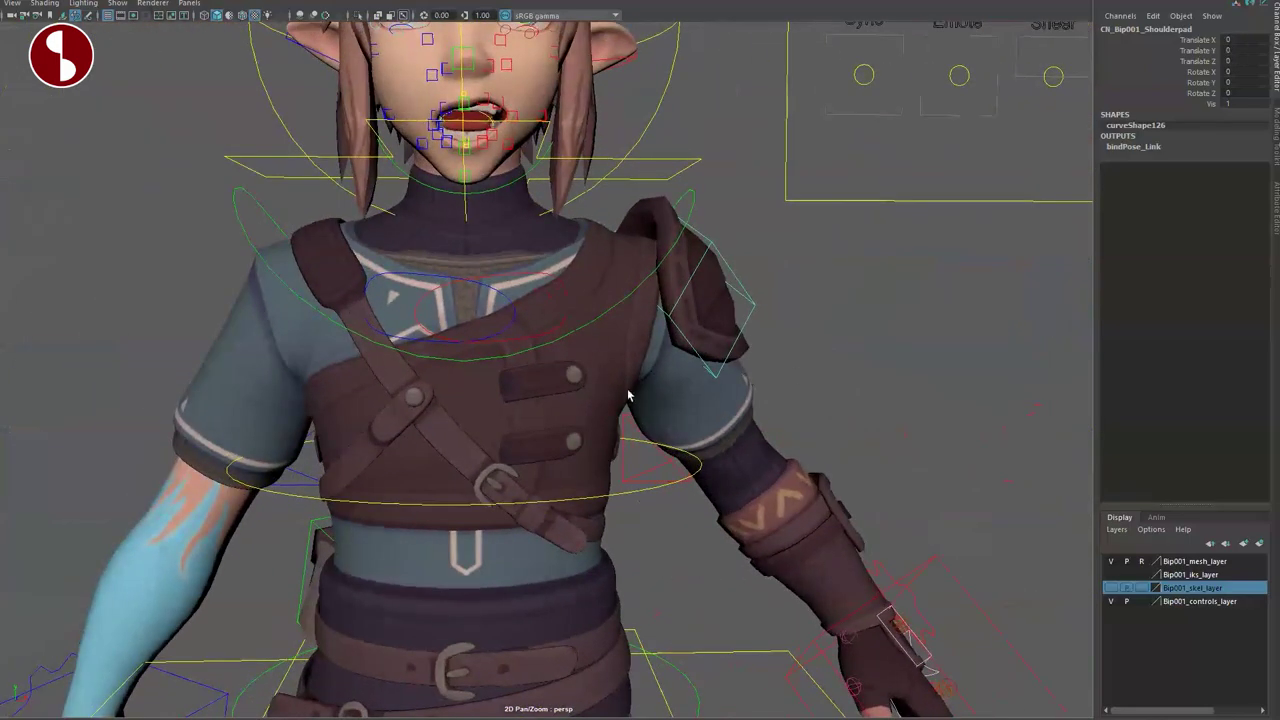
middle_click_drag(628, 395, 596, 458, "alt")
left_click_drag(597, 357, 606, 323, "alt")
key("w")
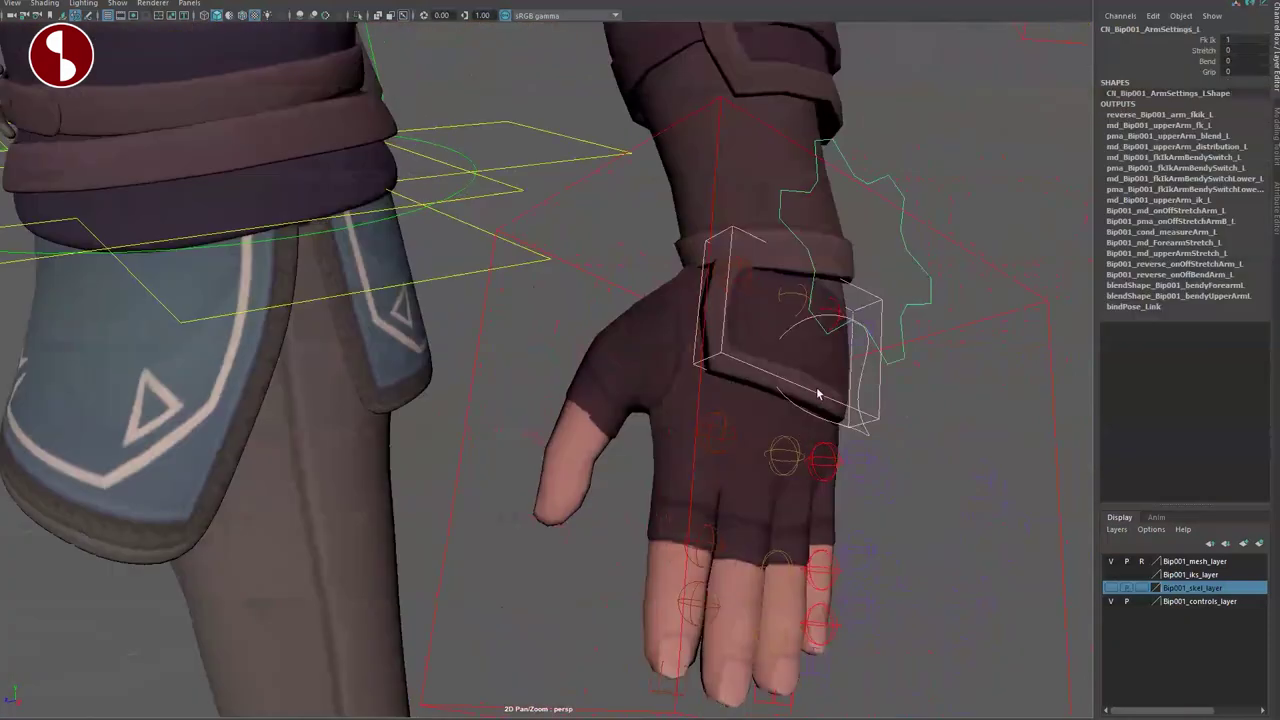
middle_click_drag(828, 451, 806, 426)
left_click_drag(806, 426, 772, 388, "alt")
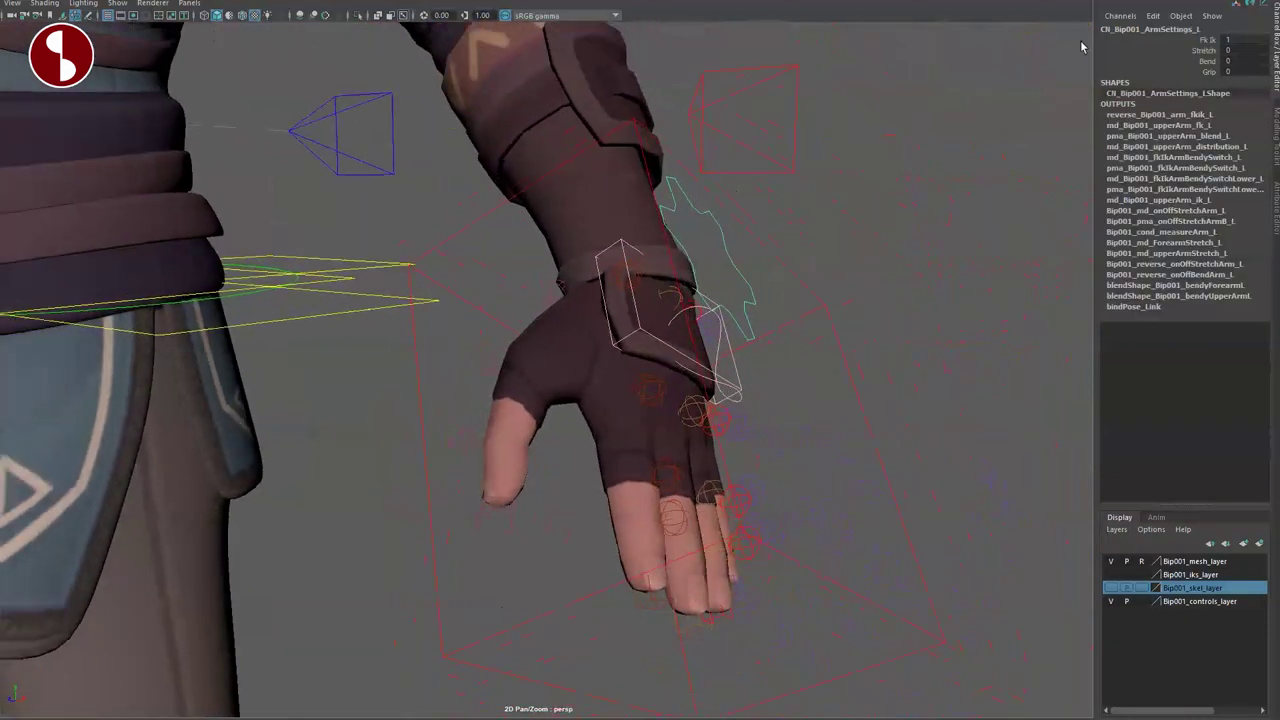
left_click(1162, 41)
middle_click_drag(915, 184, 674, 183)
Step: Try rotating the left FK upper arm and test Scale X on the left FK upper arm and forearm controls
left_click_drag(570, 319, 584, 366, "alt")
right_click_drag(584, 366, 540, 376, "alt")
left_click_drag(540, 376, 553, 405, "alt")
left_click(587, 151)
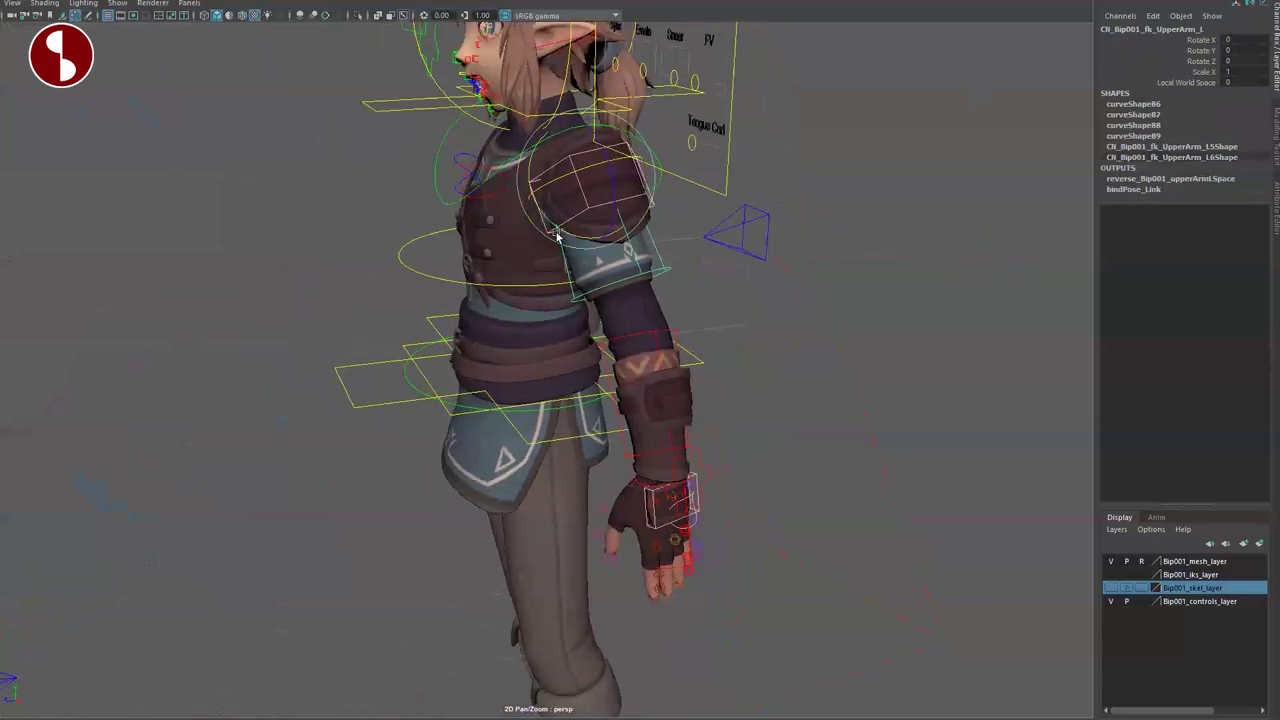
mouse_move(557, 236)
left_mouse_down()
mouse_move(524, 186)
mouse_move(554, 226)
left_mouse_up()
key("ctrl+z")
left_click(1104, 71)
middle_click_drag(975, 232, 905, 258)
left_click_drag(757, 314, 520, 297, "alt")
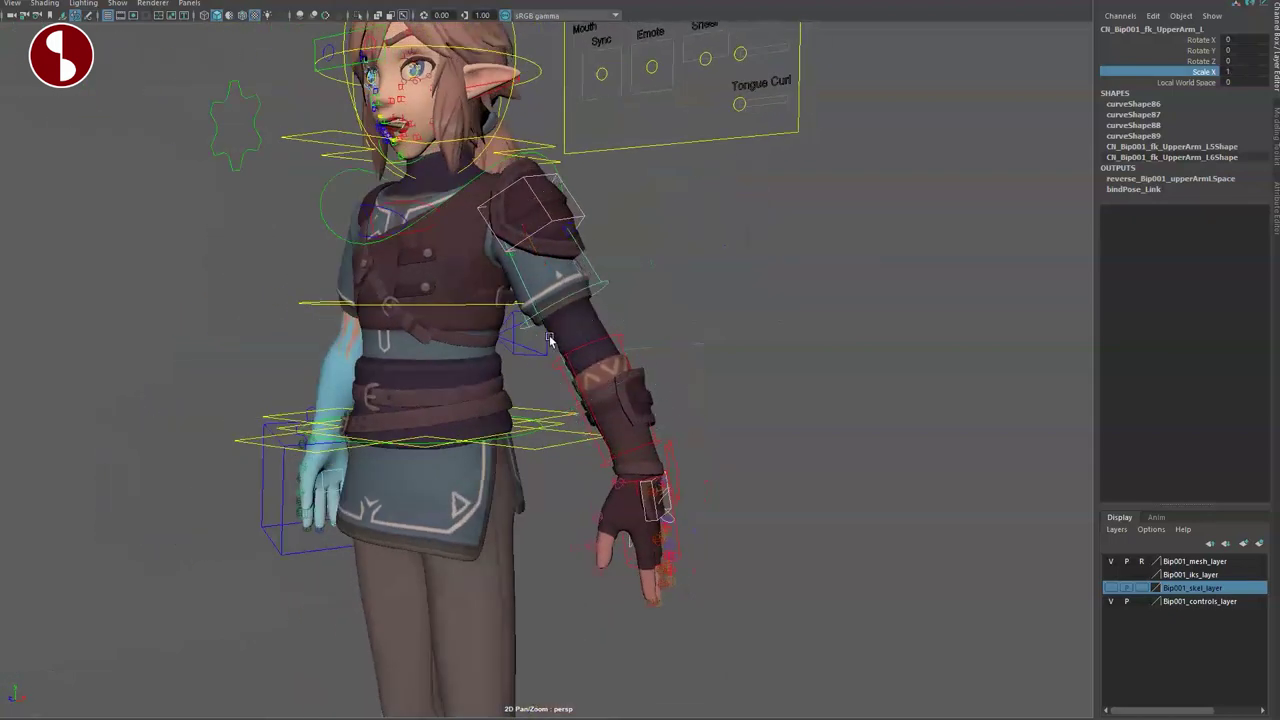
left_click(585, 358)
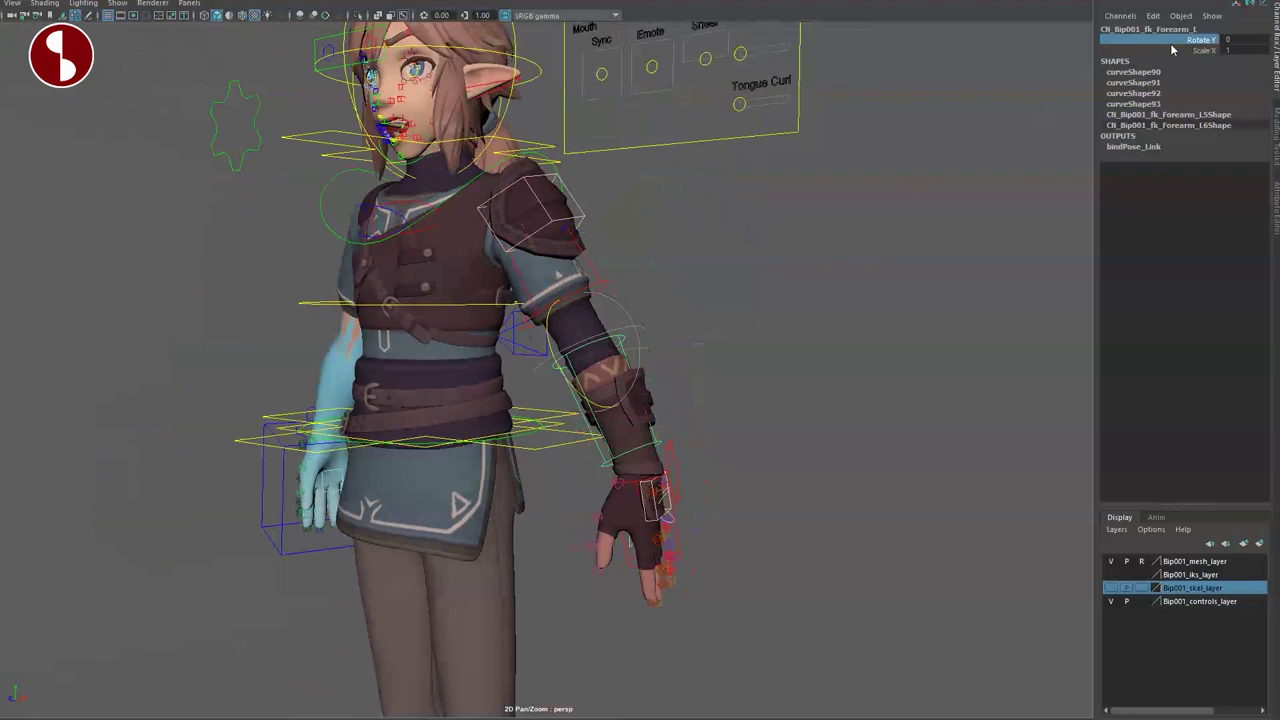
left_click(1155, 50)
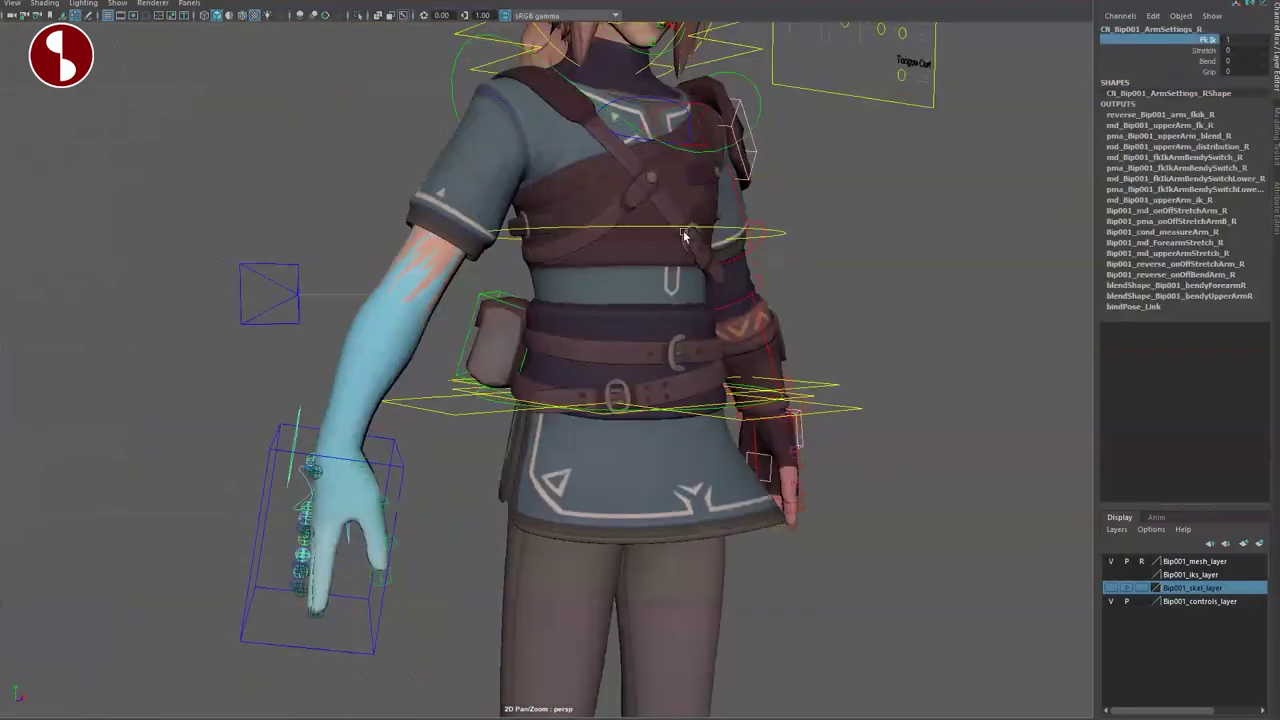
Step: Switch the right arm to FK and select its FK upper arm control
left_click_drag(359, 351, 378, 384, "alt")
left_click(391, 222)
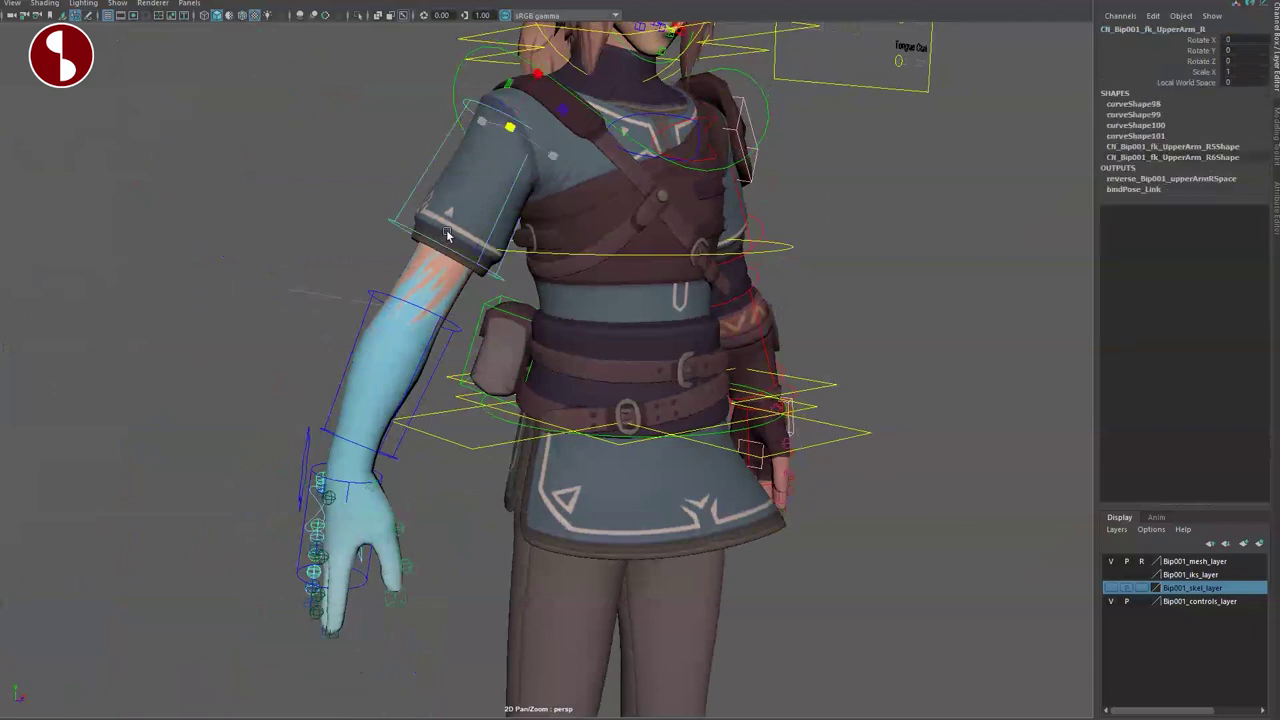
left_click_drag(581, 400, 603, 443, "alt")
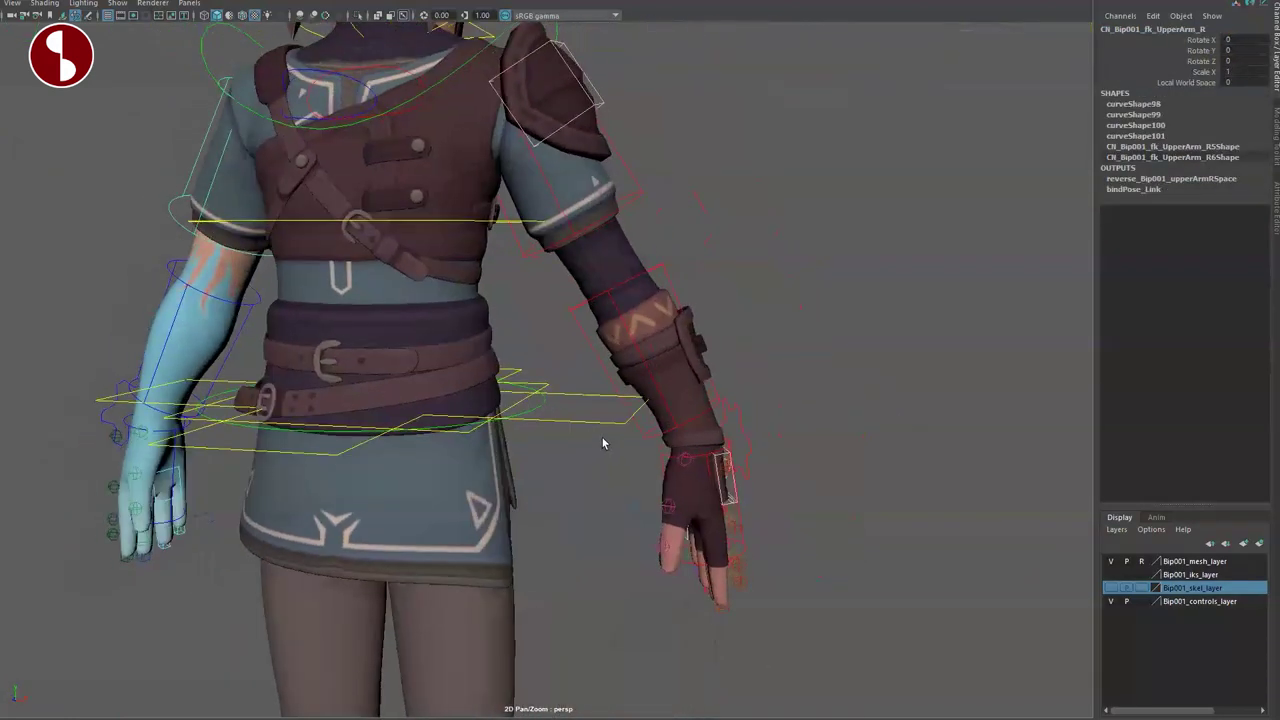
Step: Set the left arm settings' Bend to 1, then try the main bendy arm control at the elbow and undo its change
right_click_drag(603, 443, 724, 453, "alt")
middle_click_drag(726, 490, 620, 417, "alt")
right_click_drag(620, 417, 690, 475, "alt")
mouse_move(690, 475)
left_mouse_down("alt")
mouse_move(643, 480)
mouse_move(648, 467)
mouse_move(678, 482)
left_mouse_up("alt")
right_click_drag(678, 482, 569, 332, "alt")
middle_click_drag(569, 332, 594, 436, "alt")
left_click(600, 222)
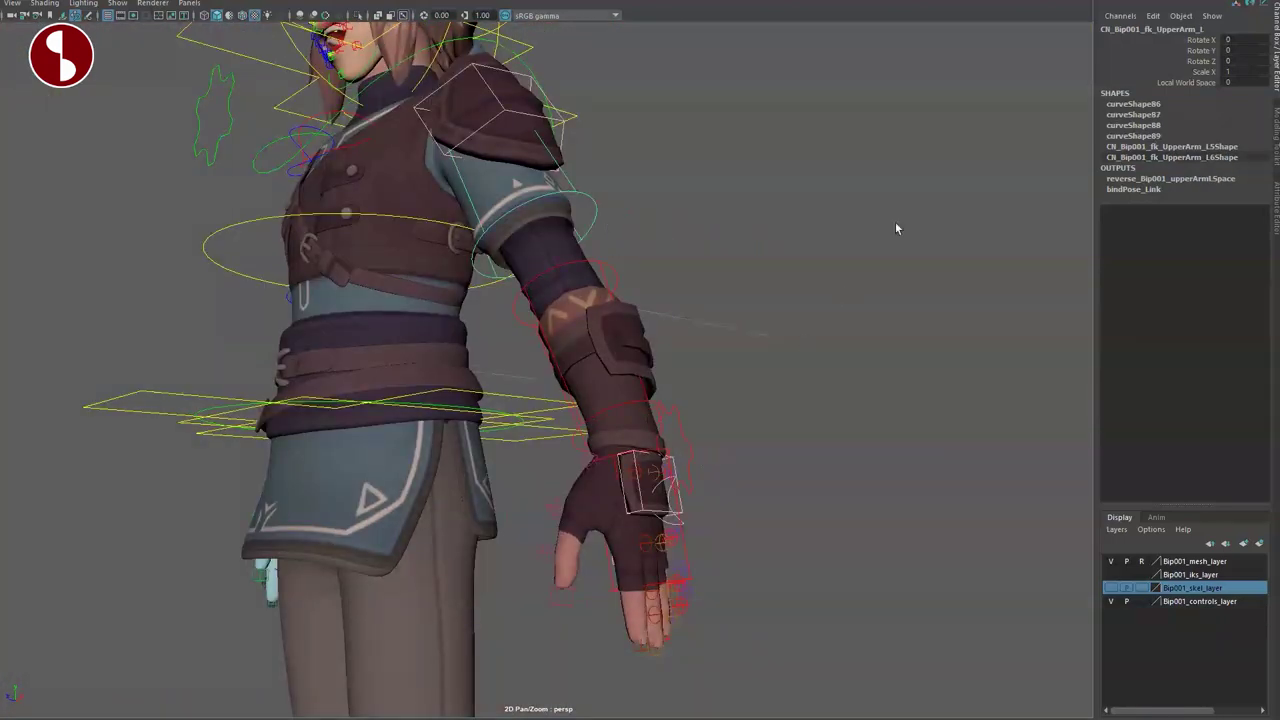
left_click(692, 452)
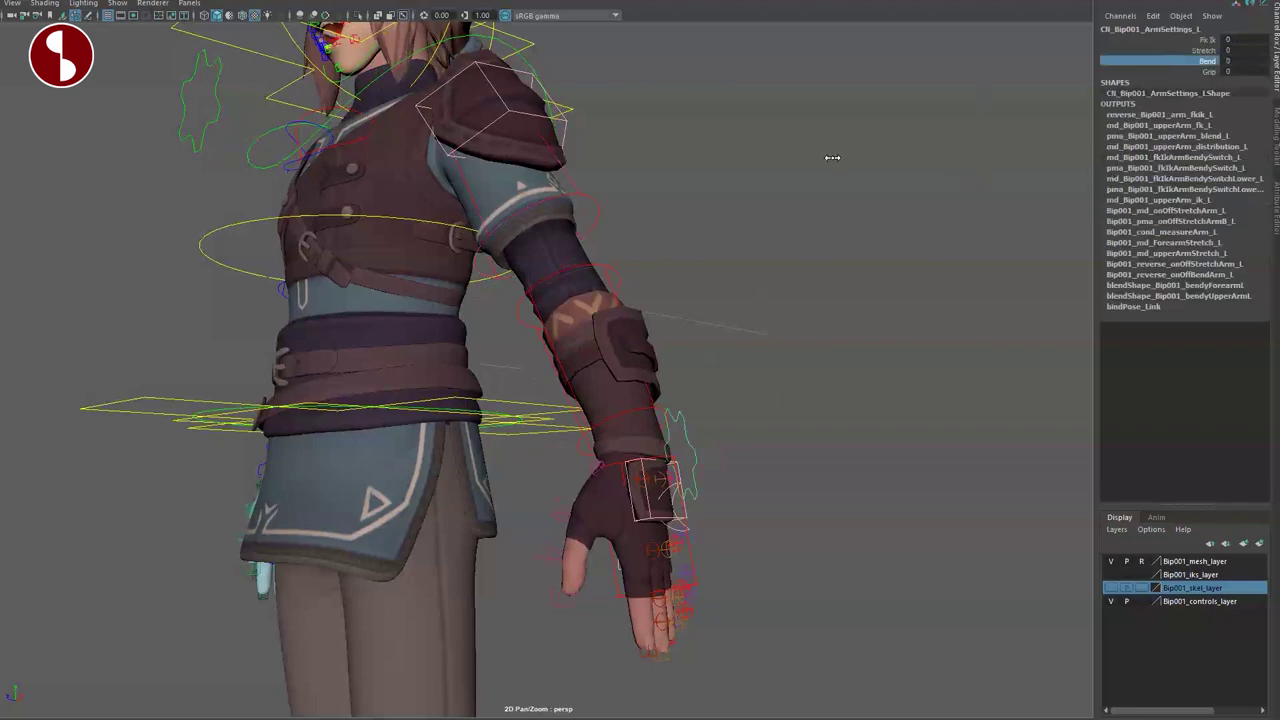
left_click(588, 255)
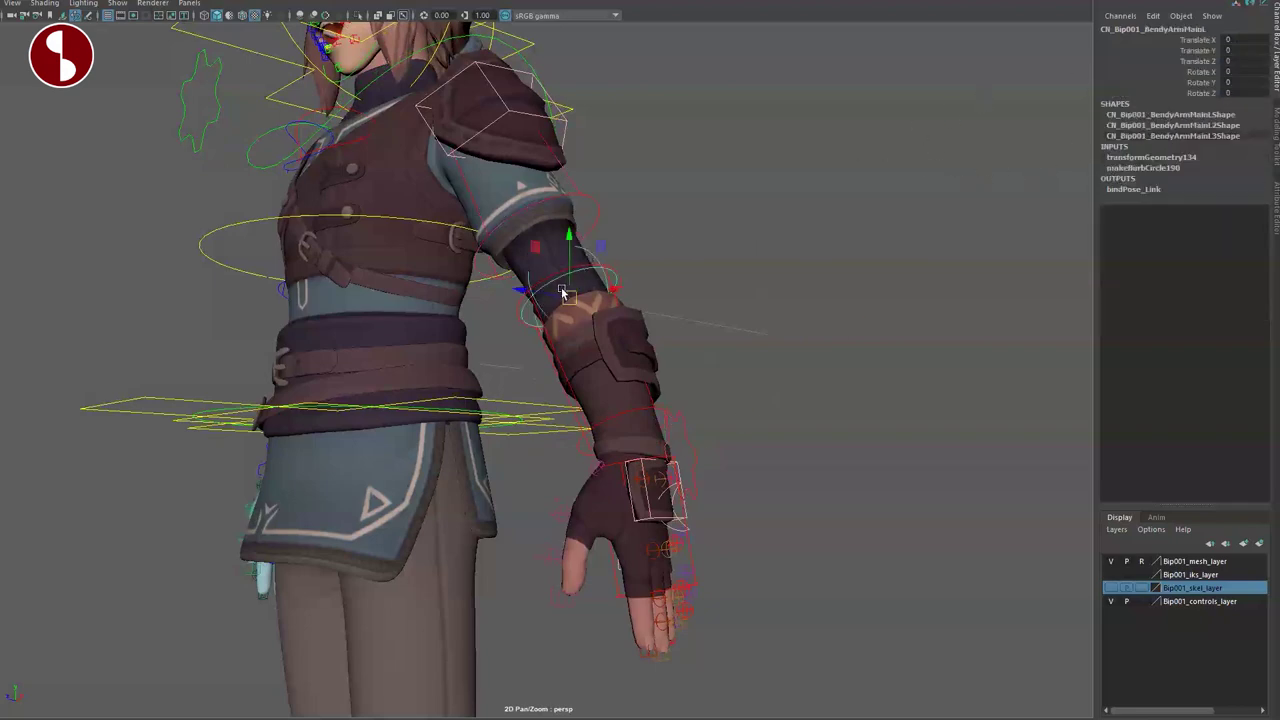
key("ctrl+z")
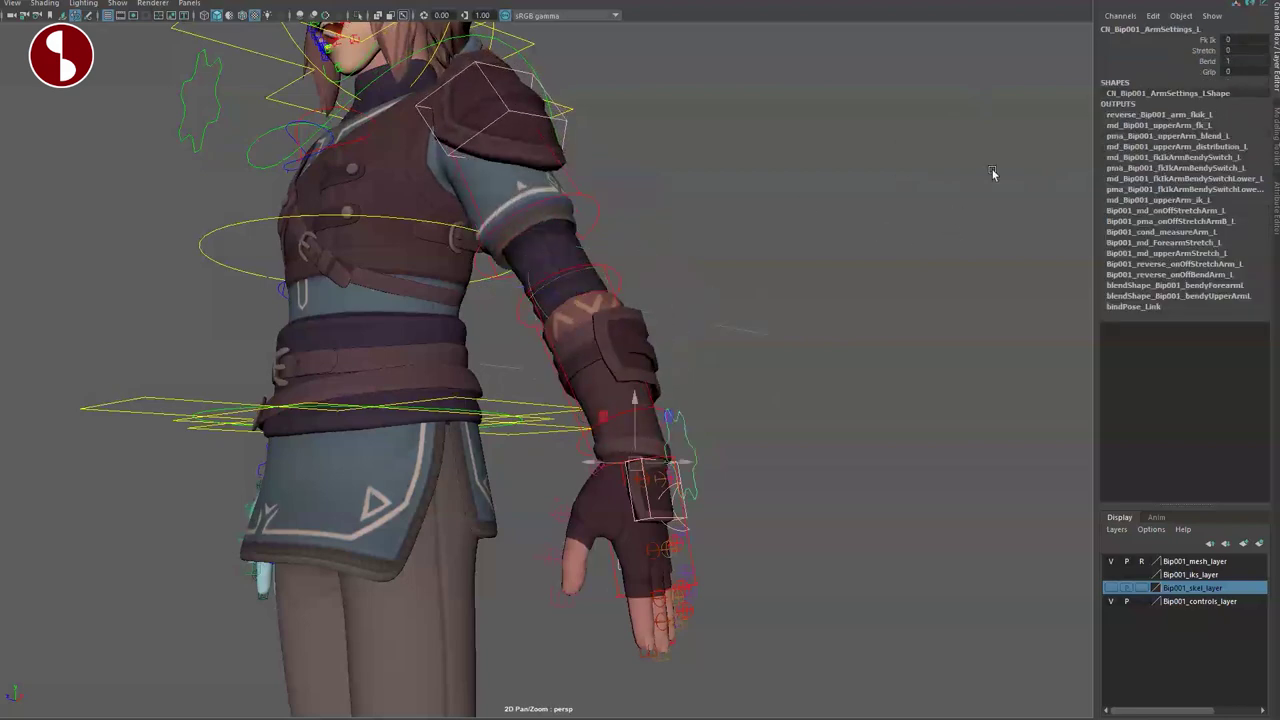
Step: Set the left arm settings' Grip to 1 to close the fist and switch the arm to IK with FK IK at 1
left_click(1190, 72)
middle_click_drag(840, 165, 1005, 215)
left_click_drag(690, 355, 748, 362, "alt")
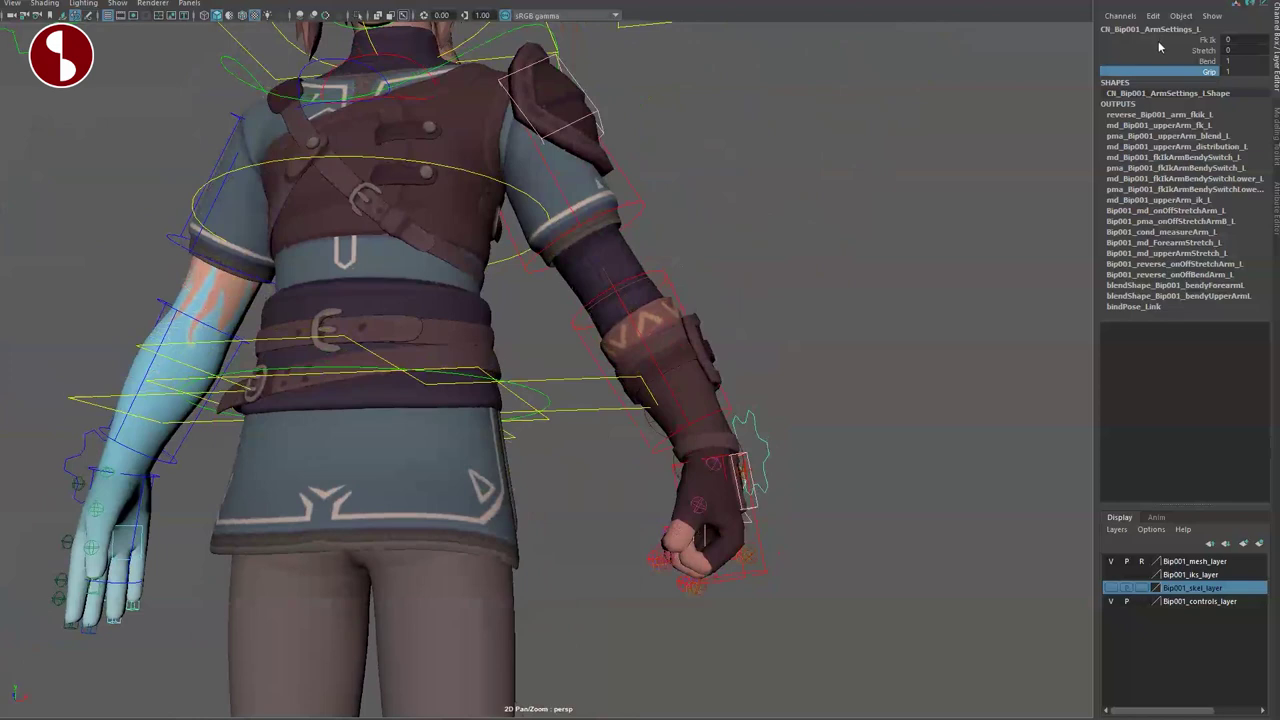
middle_click_drag(872, 110, 752, 347)
Step: Examine the whole character and its controls from the feet up to the face
right_click_drag(628, 486, 326, 477, "alt")
left_click_drag(326, 477, 442, 400, "alt")
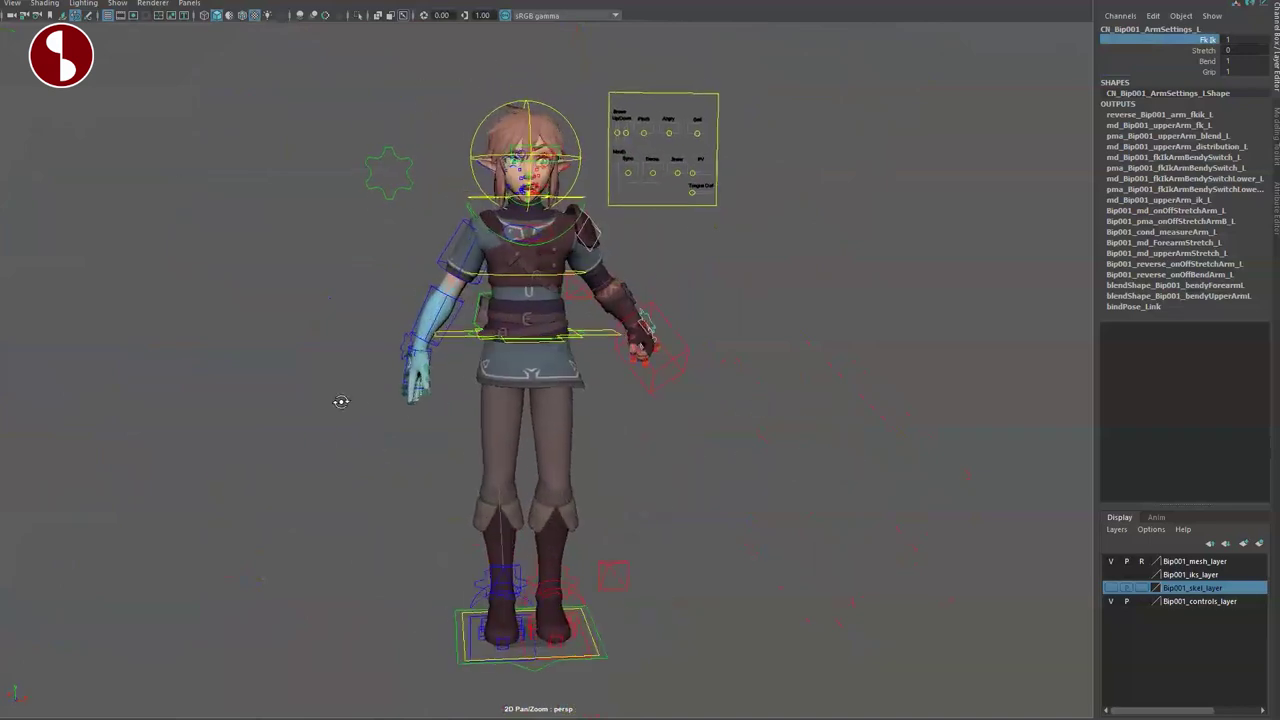
middle_click_drag(490, 395, 500, 360, "alt")
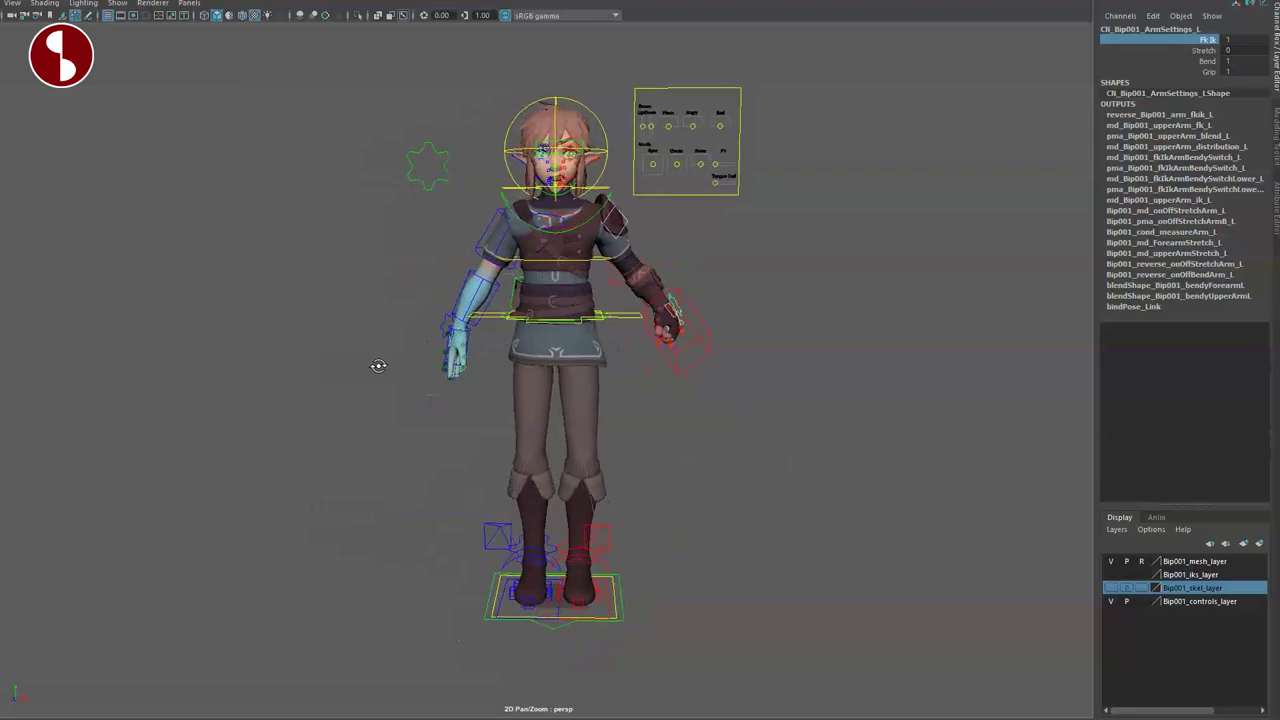
right_click_drag(378, 366, 412, 374, "alt")
middle_click_drag(425, 378, 431, 246, "alt")
right_click_drag(431, 246, 540, 434, "alt")
left_click_drag(575, 430, 565, 390, "alt")
middle_click_drag(570, 390, 591, 629, "alt")
middle_click_drag(630, 180, 568, 650, "alt")
right_click_drag(568, 650, 554, 500, "alt")
left_click_drag(554, 500, 569, 466, "alt")
right_click_drag(569, 466, 460, 430, "alt")
left_click_drag(460, 430, 543, 382, "alt")
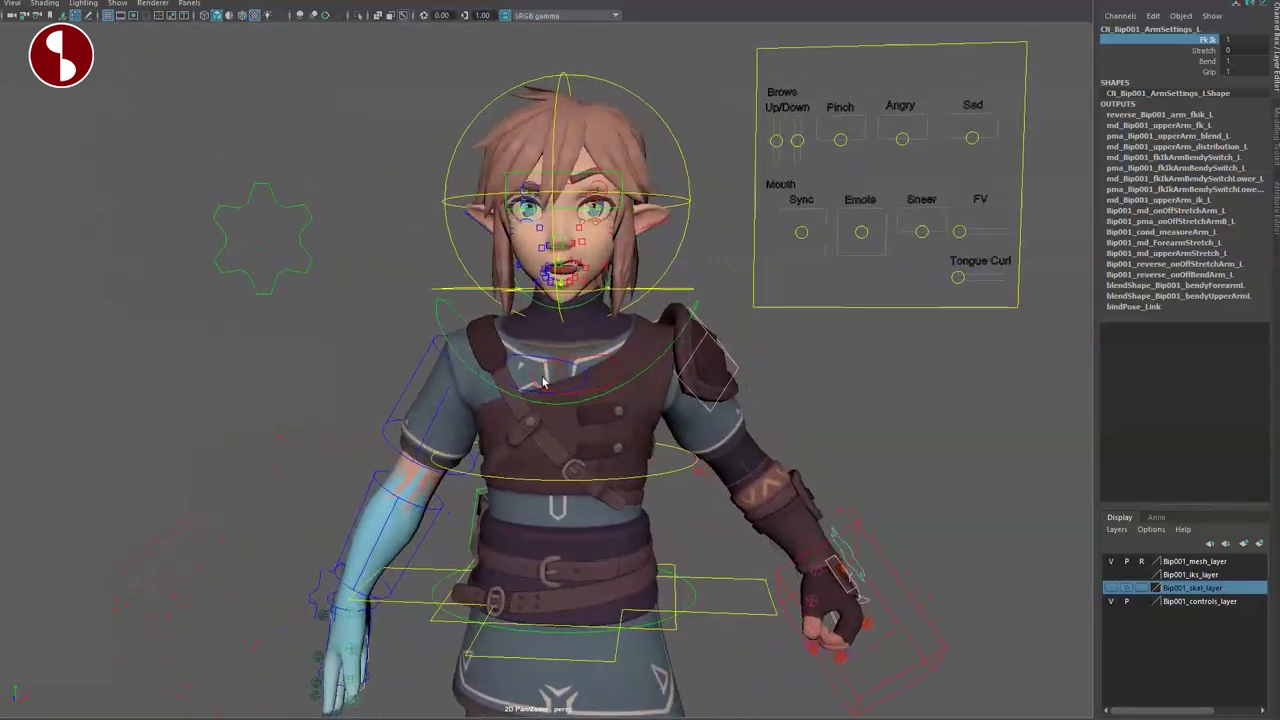
Step: Lower the face control board beside the head slightly to about -6.15 on Translate Y and clear the selection
middle_click_drag(543, 382, 538, 479, "alt")
left_click(798, 407)
key("w")
left_click_drag(882, 275, 884, 284)
key("q")
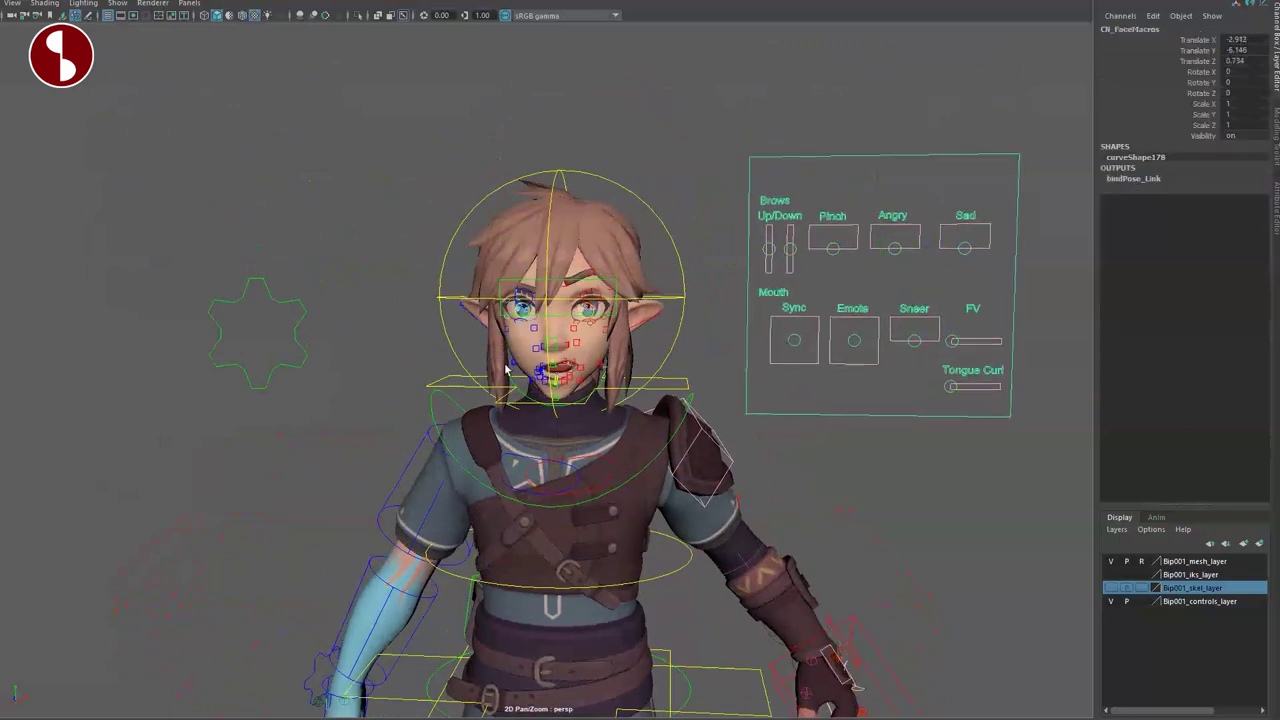
left_click(356, 452)
Step: Examine the full rigged character and its controls from the front, side and back
left_click_drag(350, 464, 343, 429, "alt")
right_click_drag(343, 429, 400, 414, "alt")
mouse_move(400, 414)
left_mouse_down("alt")
mouse_move(577, 409)
mouse_move(385, 415)
left_mouse_up("alt")
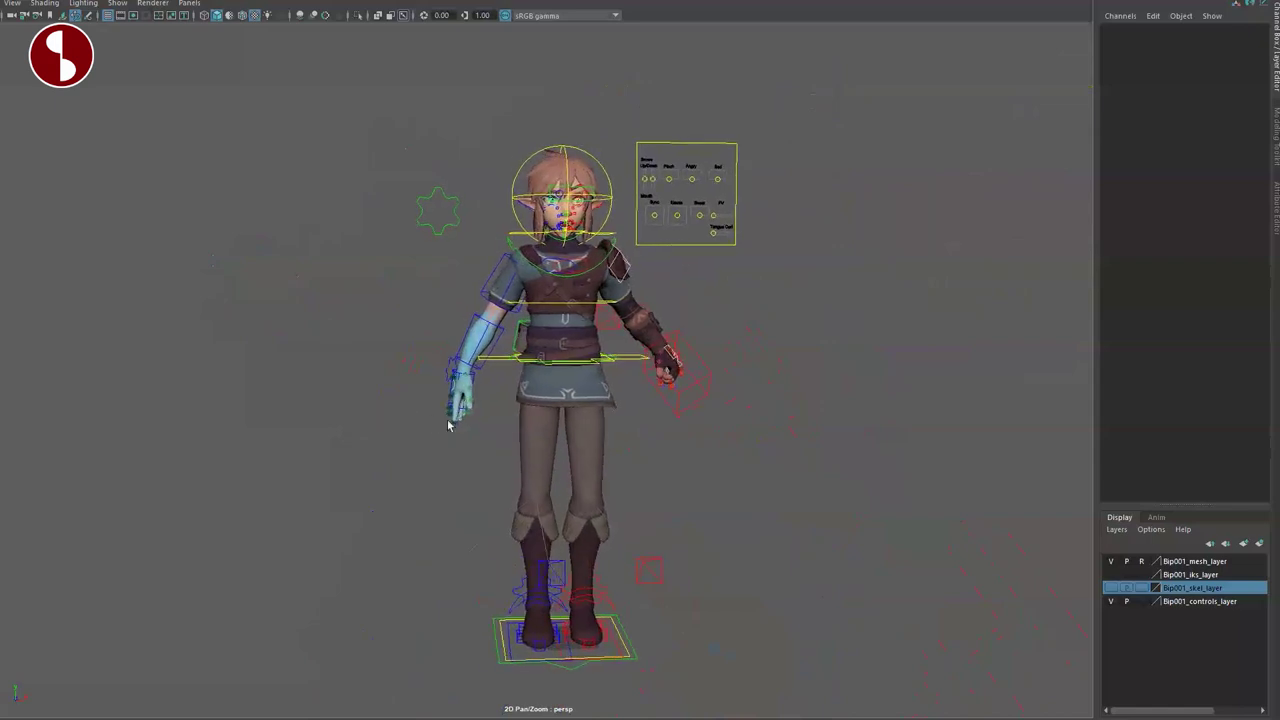
left_click_drag(423, 457, 335, 452, "alt")
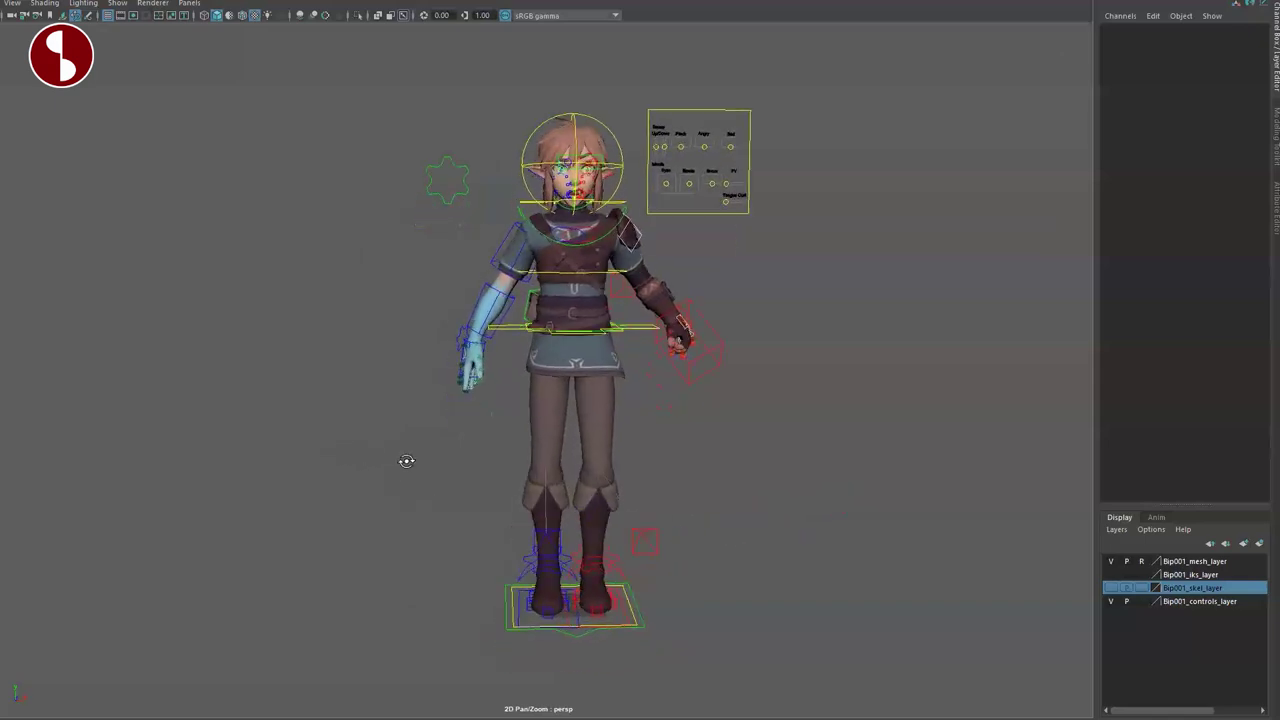
left_click_drag(348, 430, 429, 414, "alt")
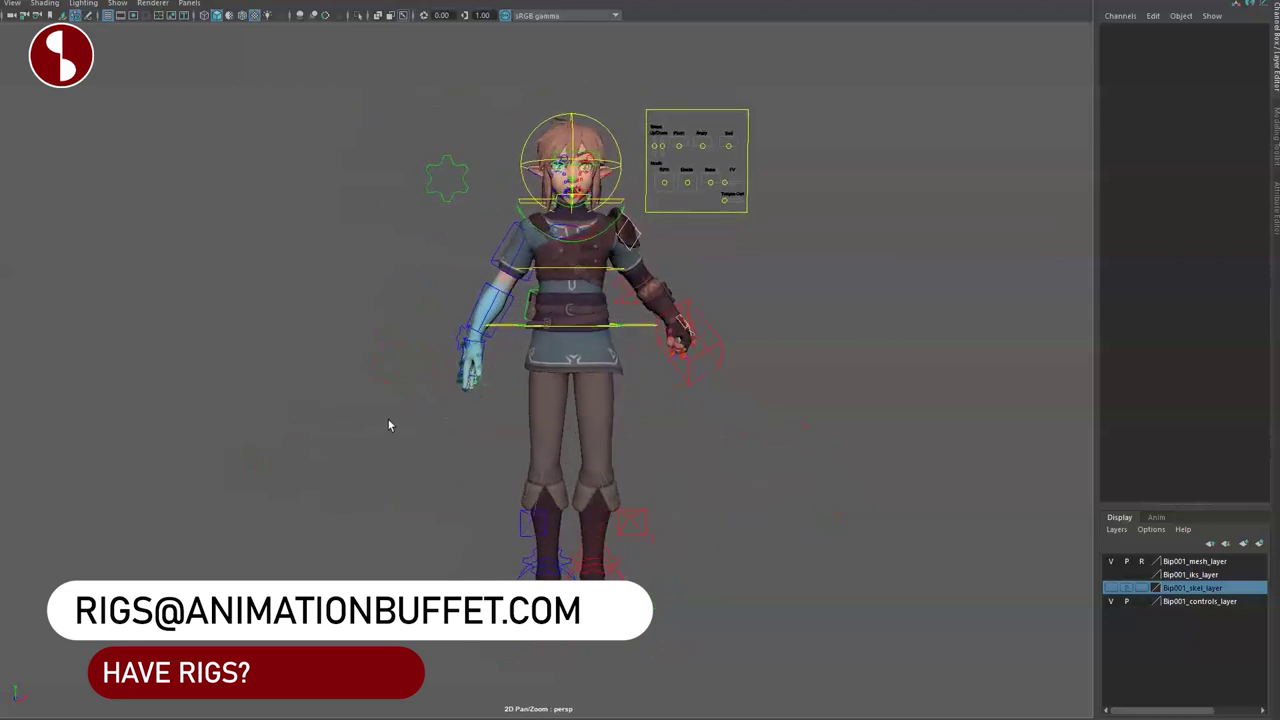
left_click_drag(330, 451, 797, 452, "alt")
left_click_drag(888, 449, 375, 450, "alt")
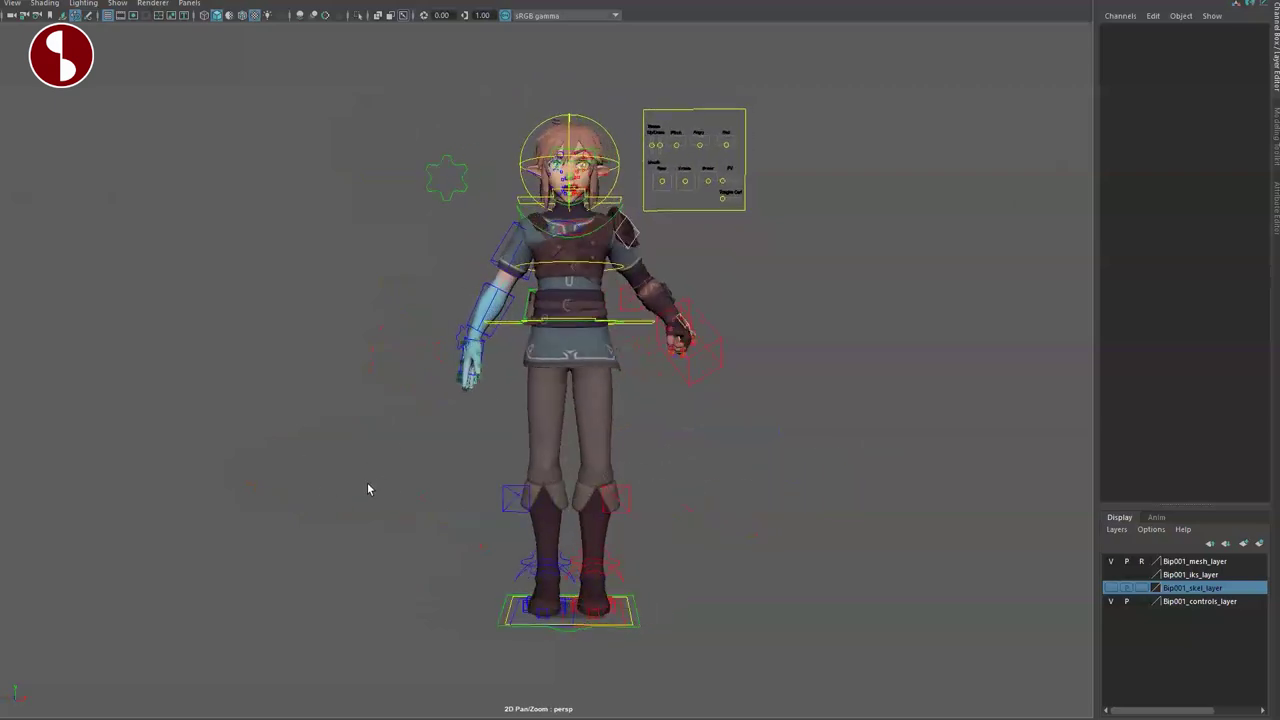
left_click_drag(322, 452, 371, 462, "alt")
left_click_drag(782, 451, 862, 447, "alt")
left_click_drag(371, 447, 280, 463, "alt")
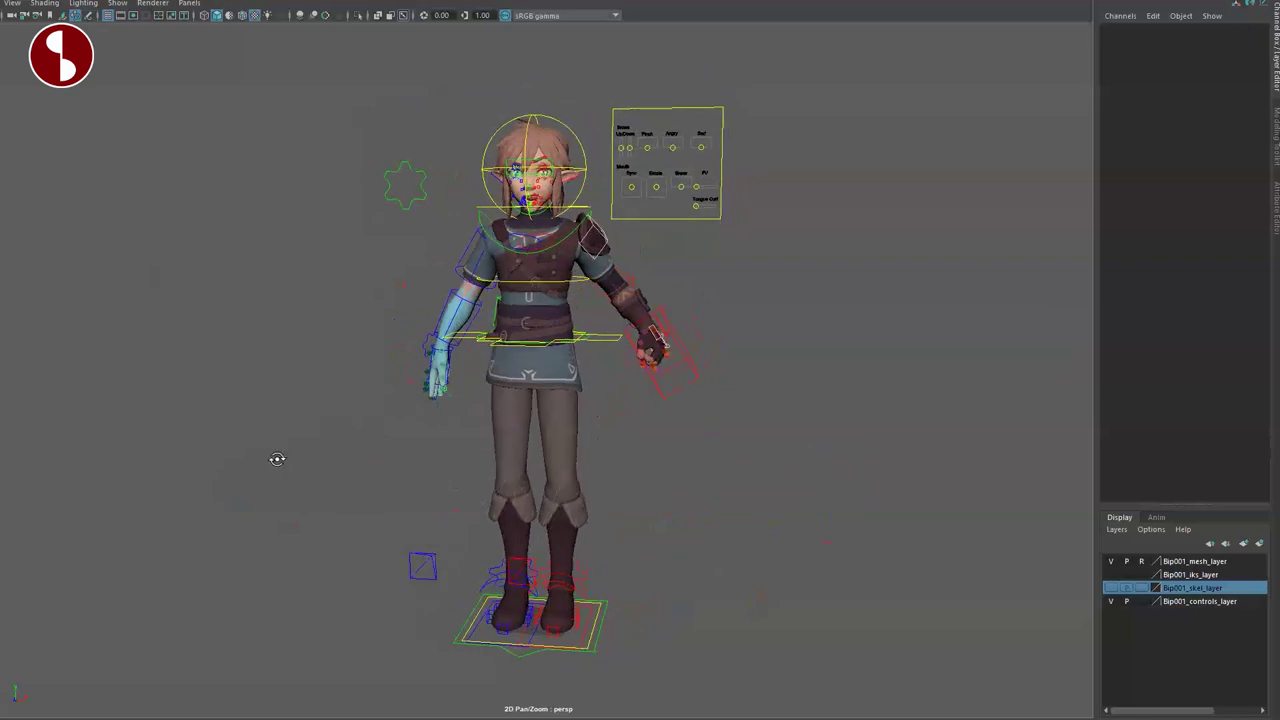
middle_click_drag(285, 453, 375, 441, "alt")
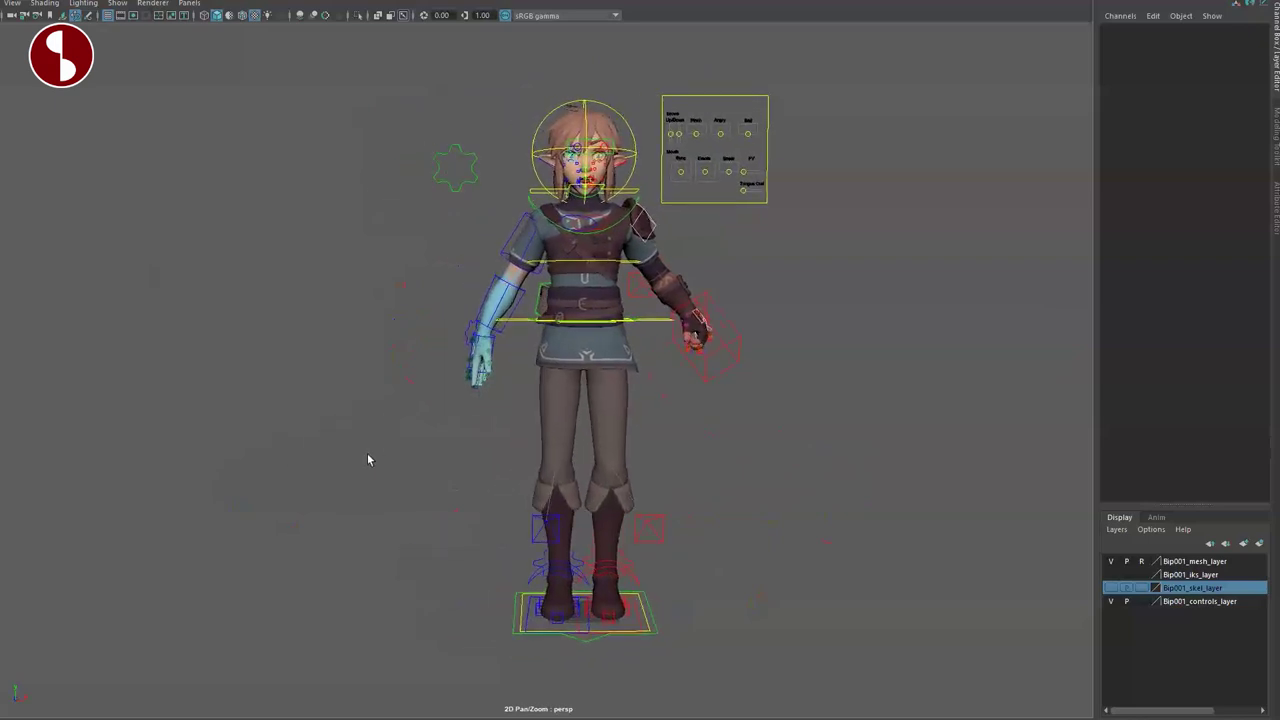
left_click_drag(438, 437, 348, 452, "alt")
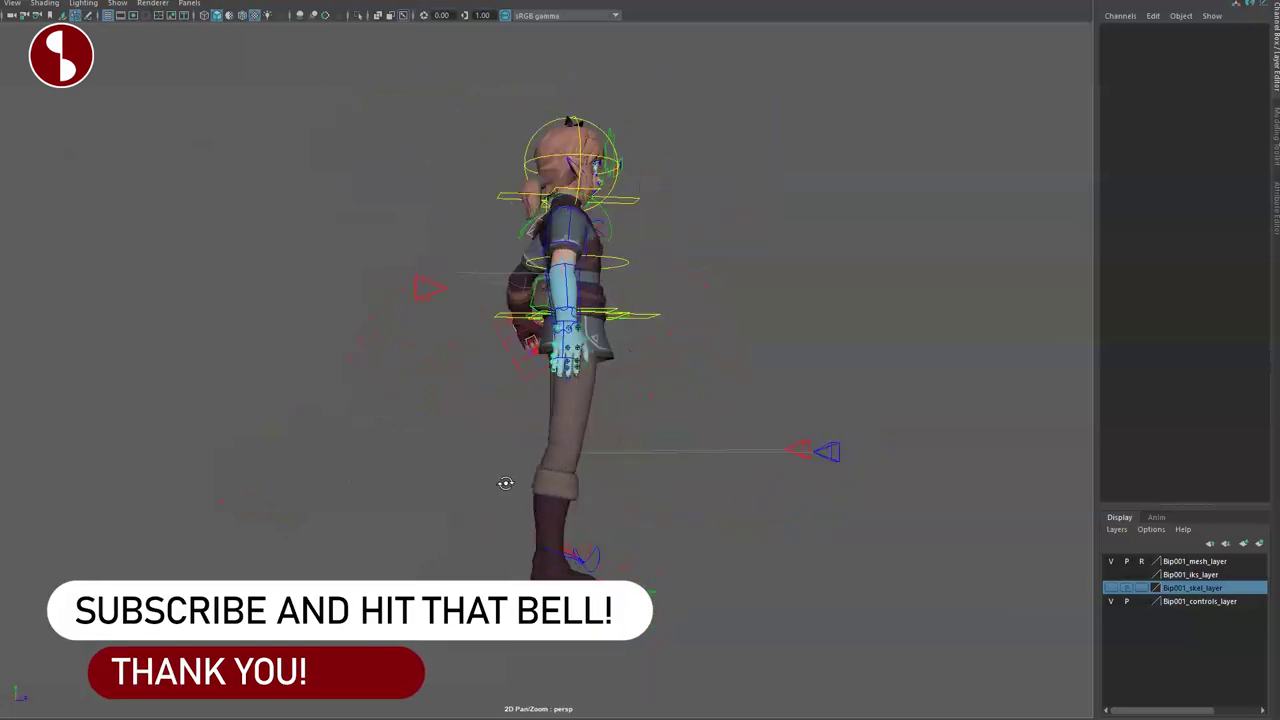
Step: Select the head control and rotate it to about -18.5 on X
middle_click_drag(370, 316, 335, 479, "alt")
scroll(443, 531, "up", 8)
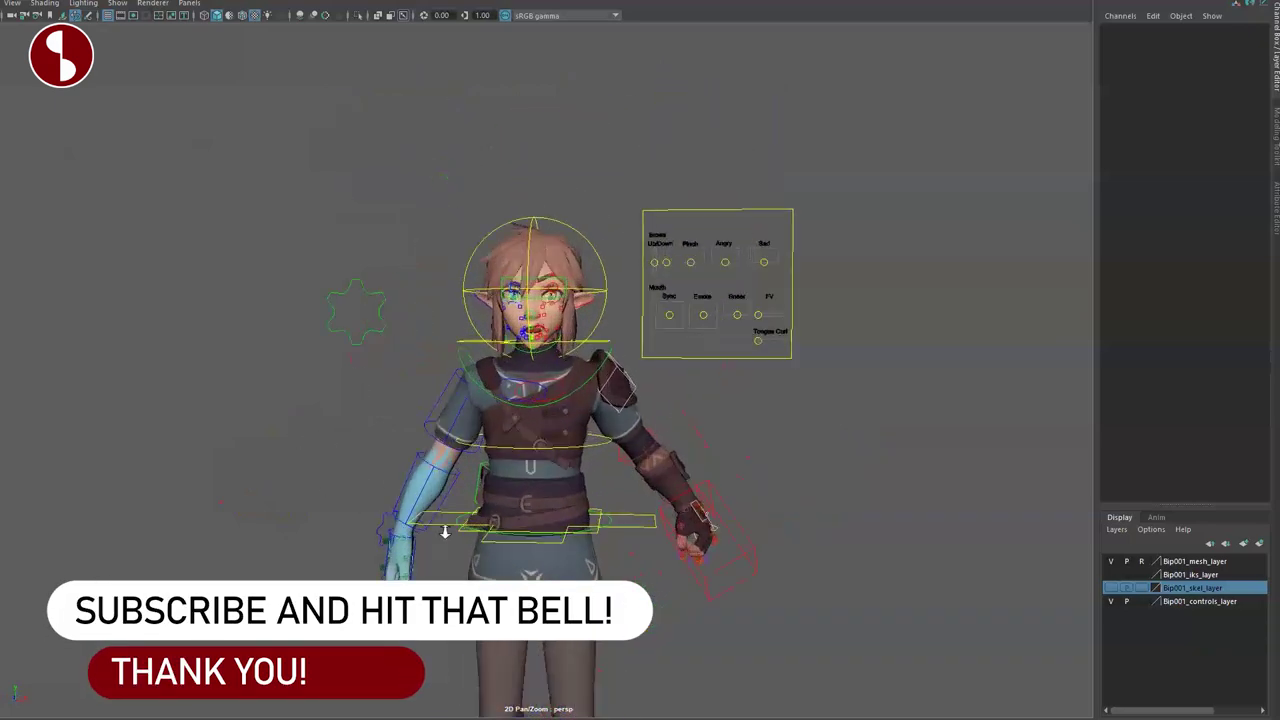
middle_click_drag(528, 453, 632, 558, "alt")
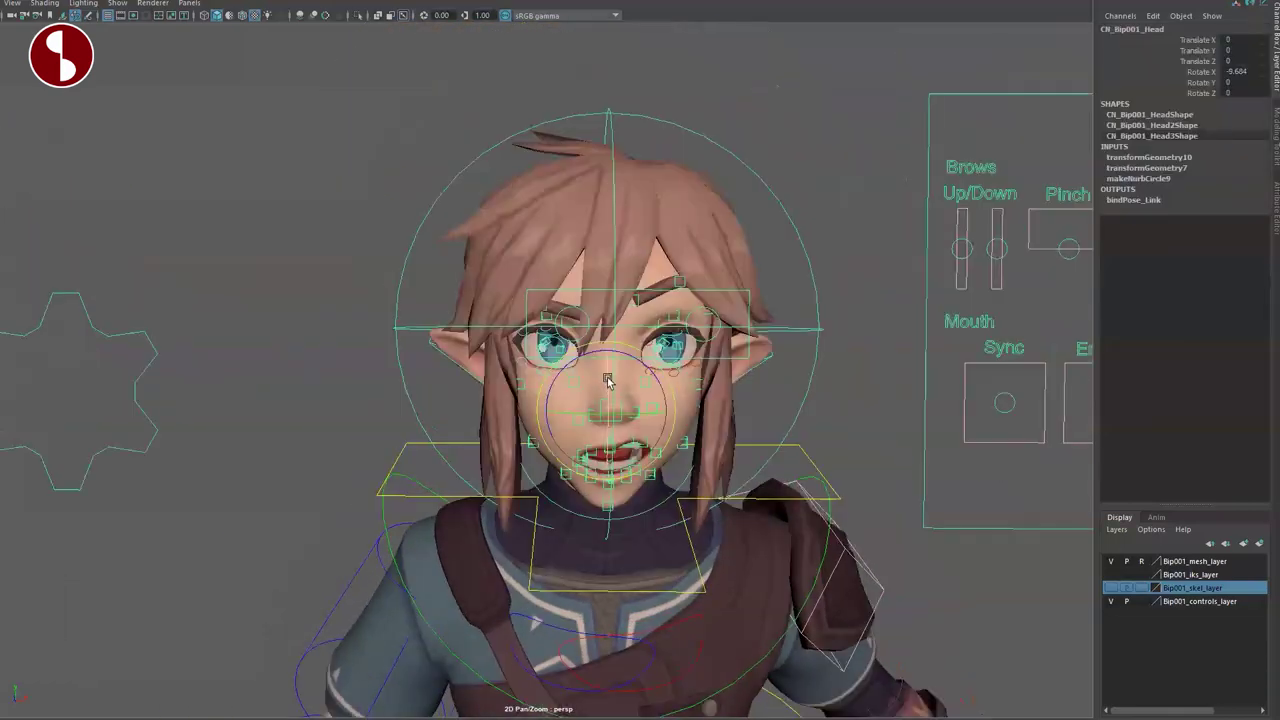
mouse_move(606, 375)
left_mouse_down()
mouse_move(607, 352)
mouse_move(609, 375)
left_mouse_up()
right_click_drag(609, 375, 340, 359, "alt")
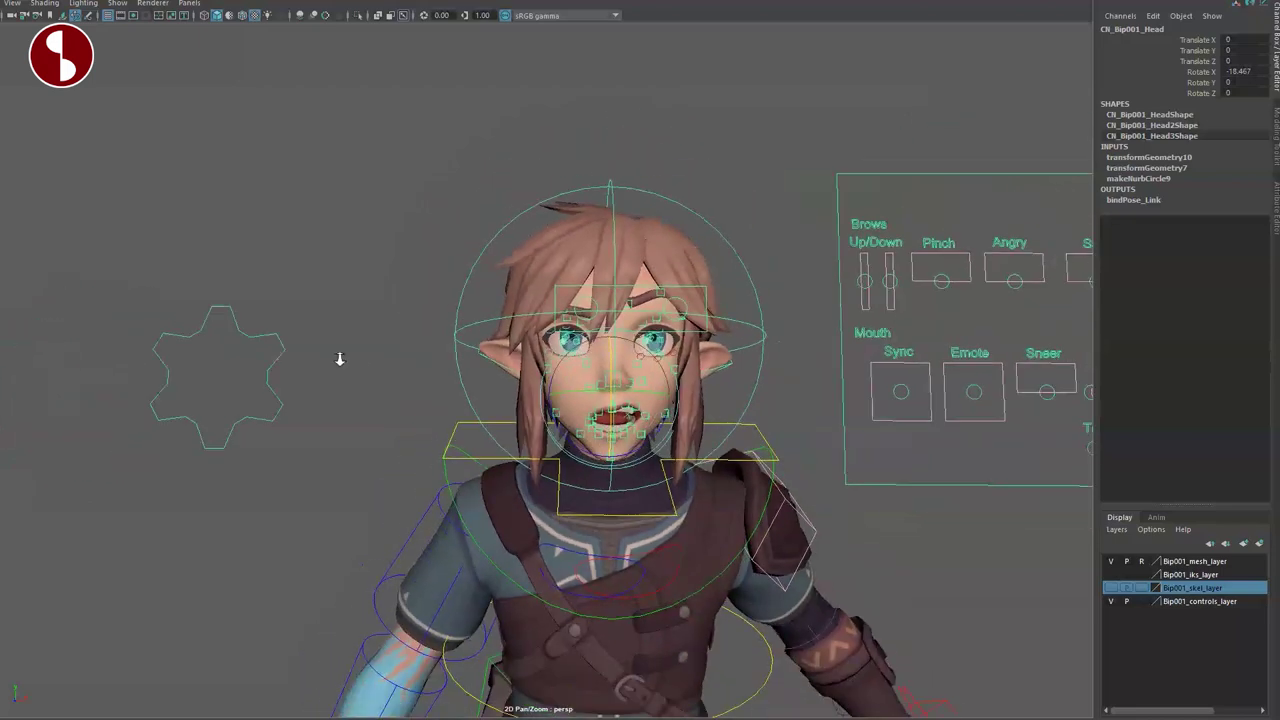